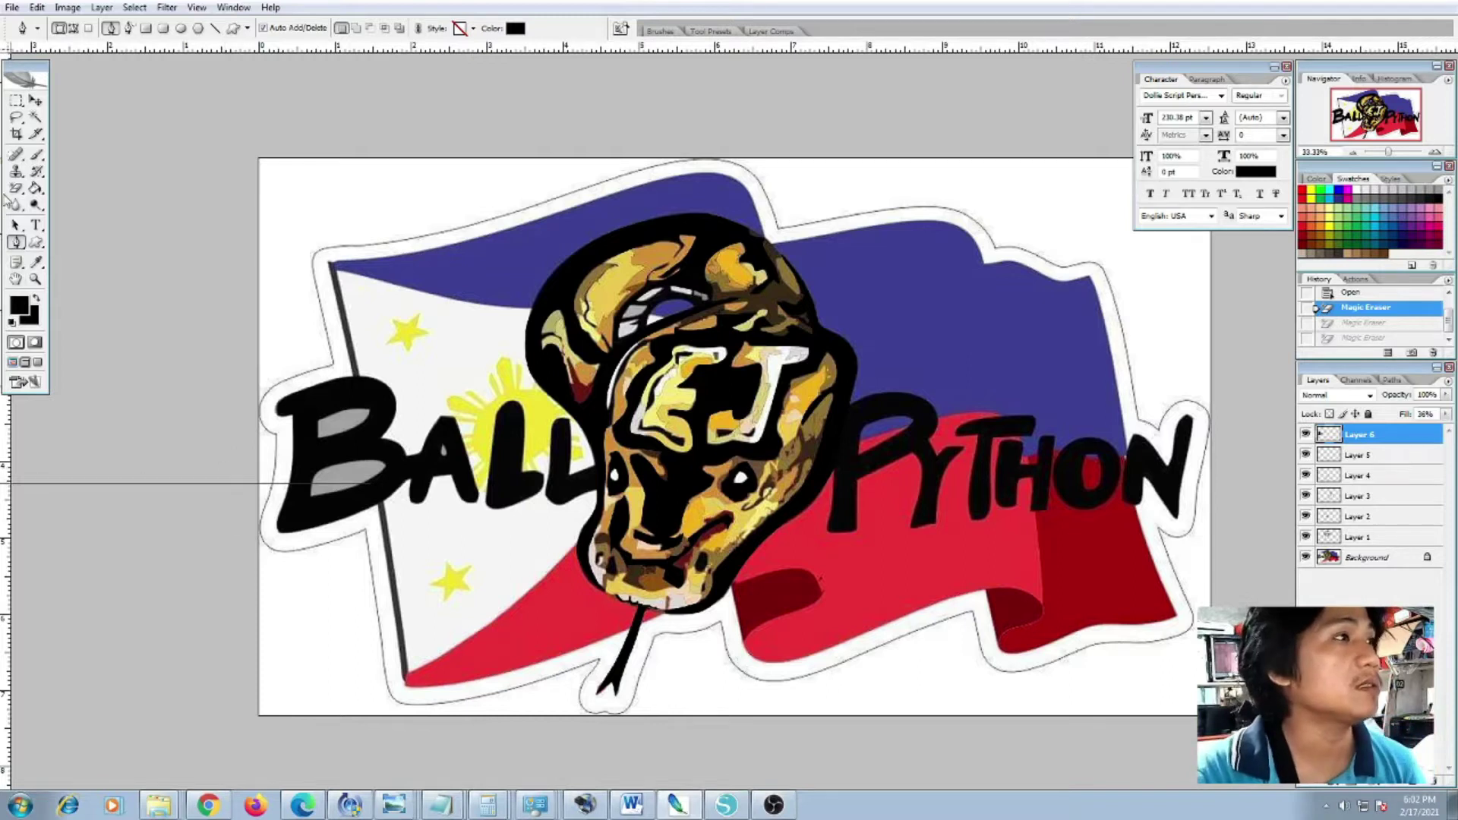
Start a black shape layer with the Pen tool, tracing the upper outline of the letter B from its left notch around the upper bowl
{"action": "left_click", "coordinate": [16, 243]}
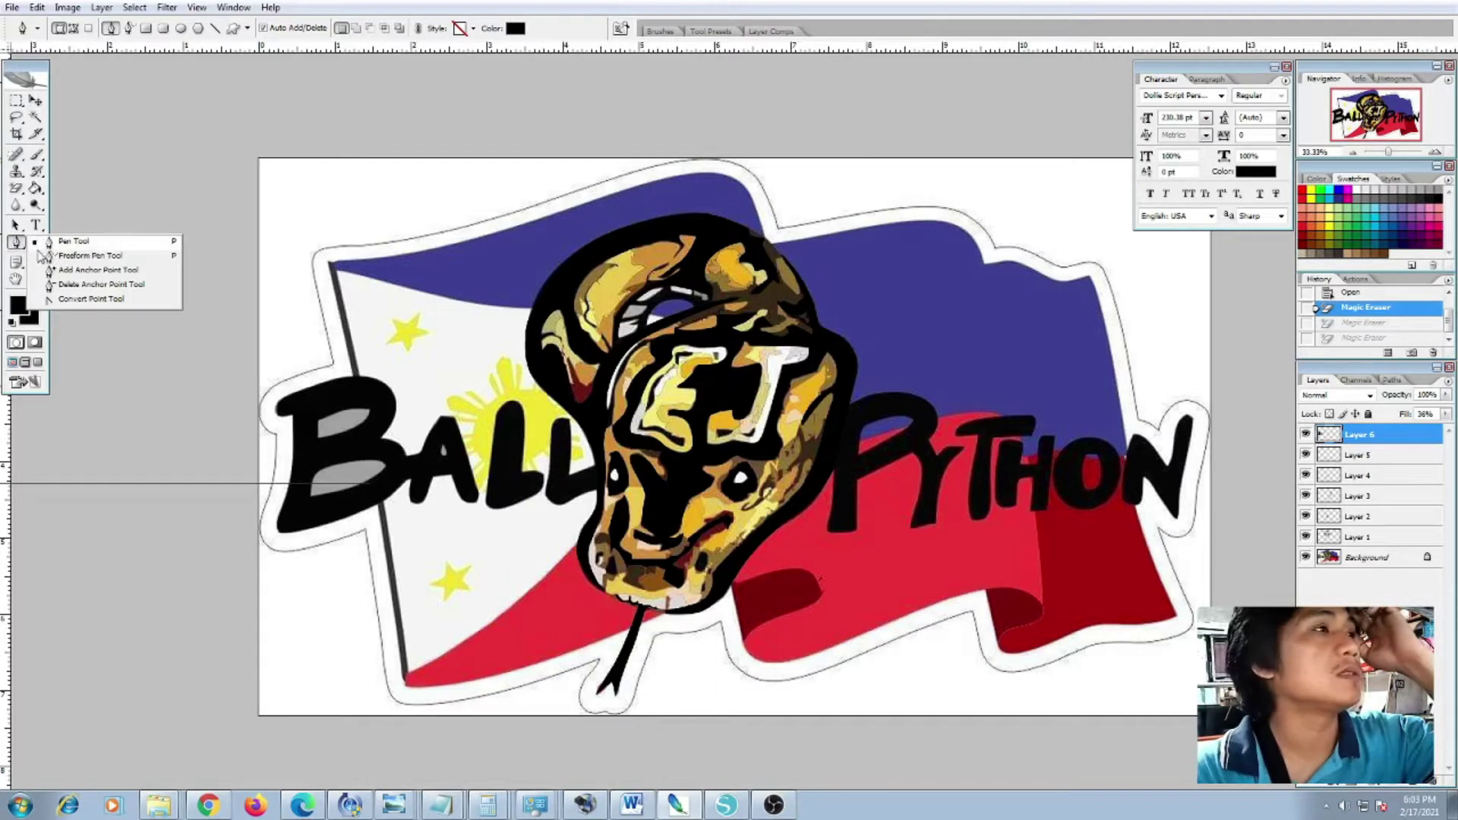
{"action": "left_click", "coordinate": [418, 9]}
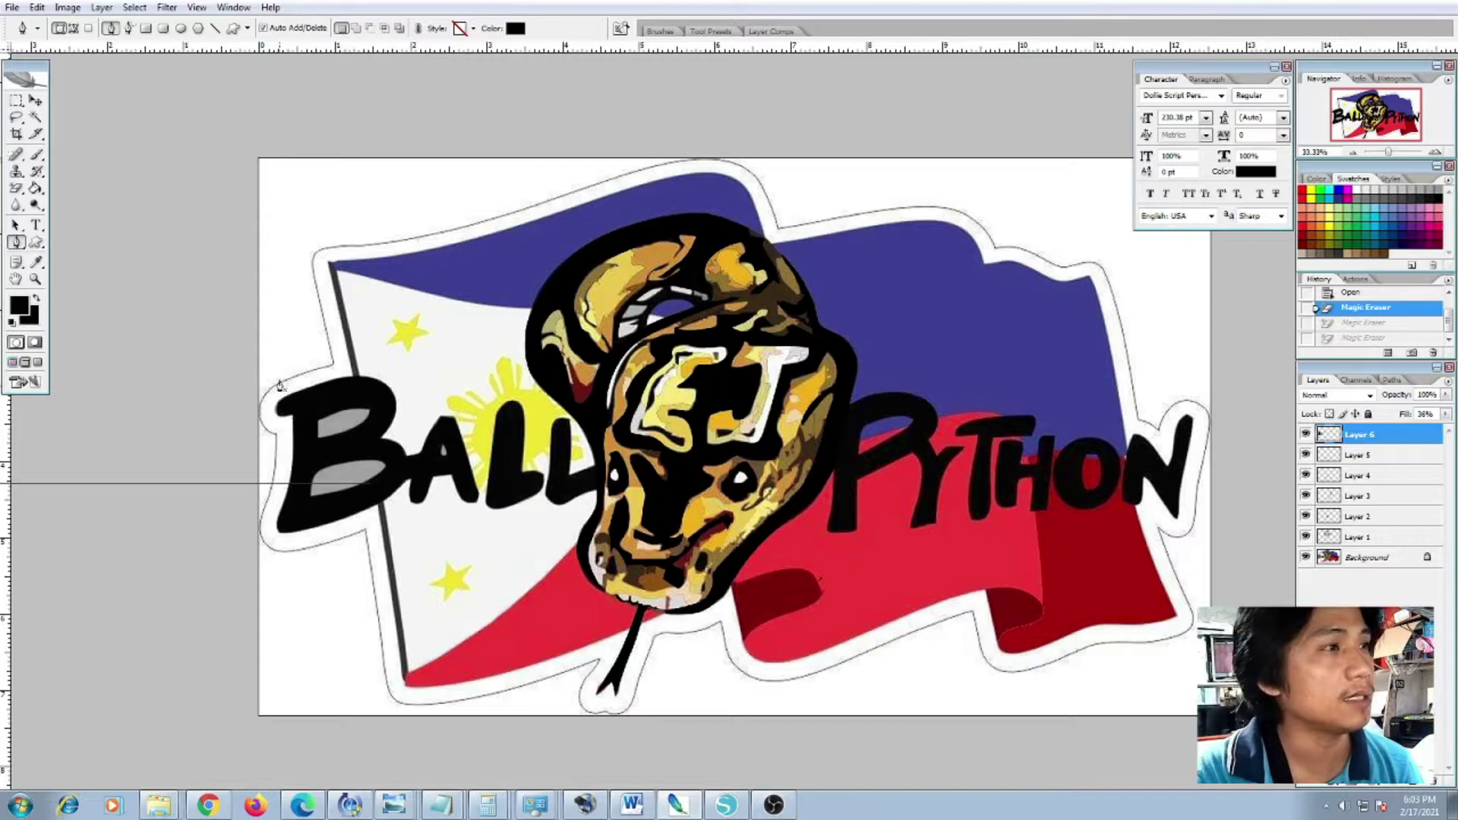
{"action": "key", "text": "ctrl+plus"}
{"action": "key", "text": "ctrl+plus"}
{"action": "scroll", "coordinate": [300, 449], "scroll_direction": "left", "scroll_amount": 5}
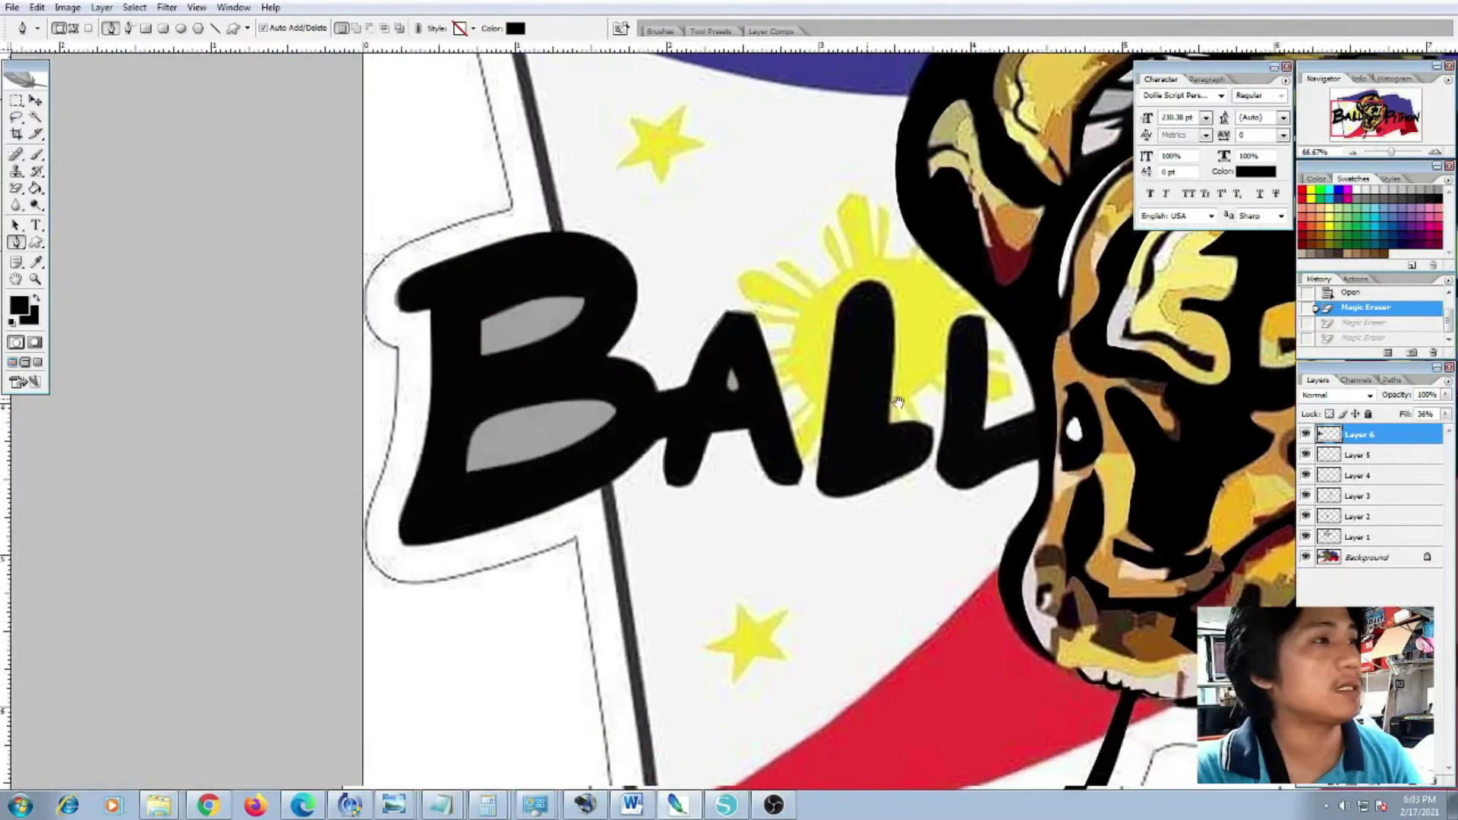
{"action": "key", "text": "ctrl+plus"}
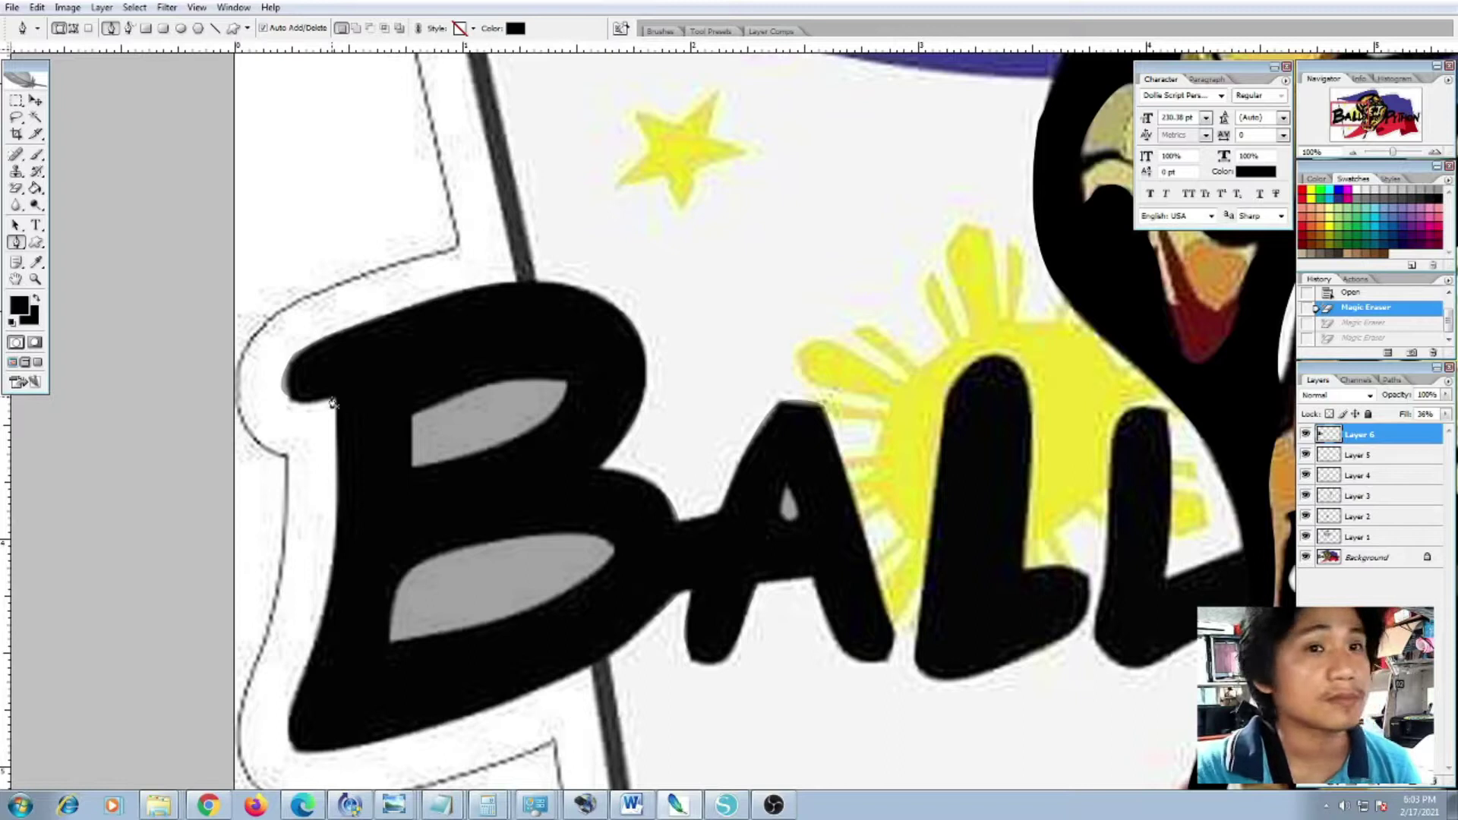
{"action": "left_click", "coordinate": [332, 398]}
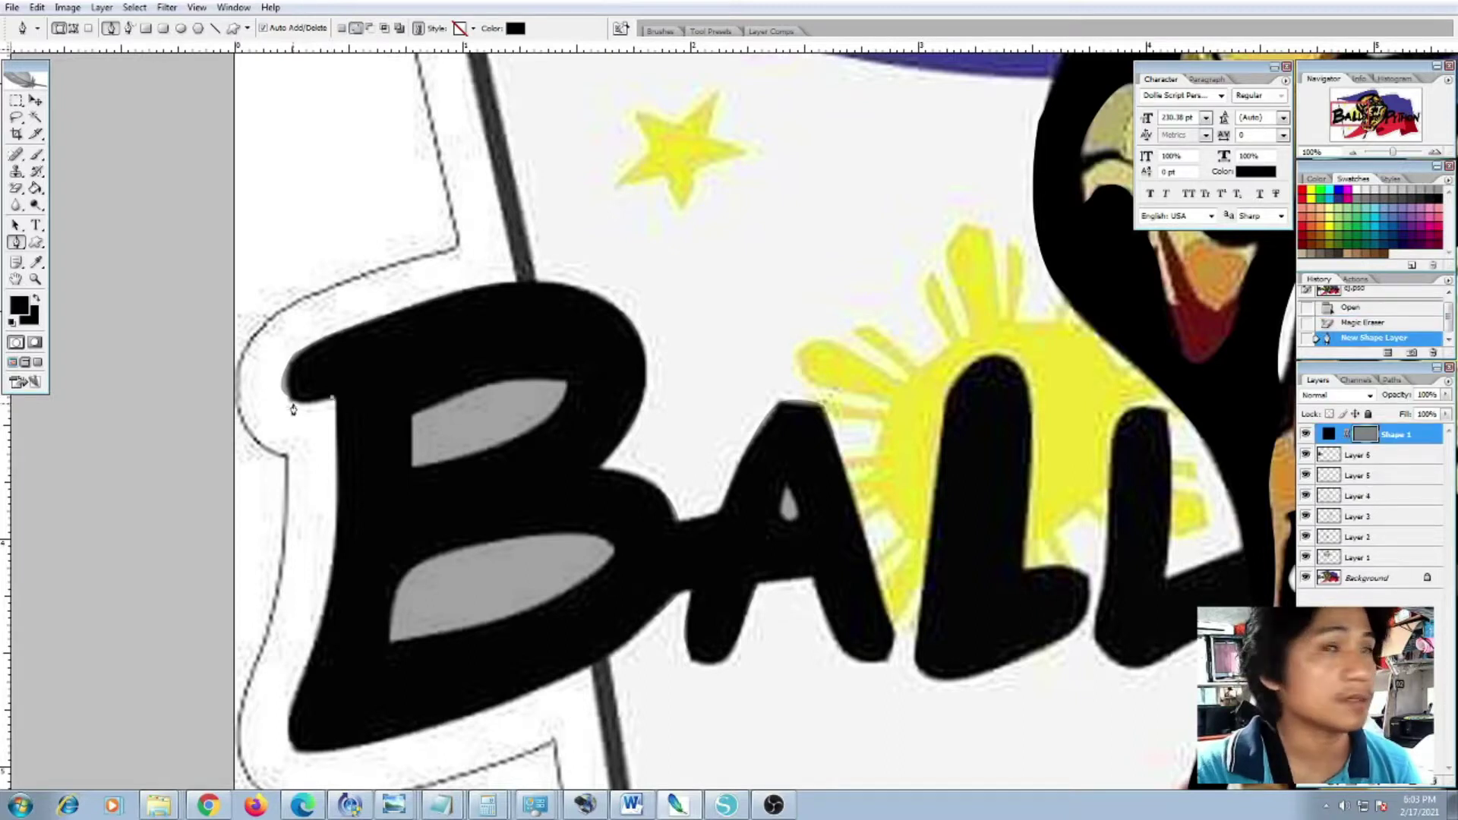
{"action": "left_click", "coordinate": [288, 404]}
{"action": "left_click_drag", "start_coordinate": [284, 363], "coordinate": [346, 337]}
{"action": "left_click_drag", "start_coordinate": [460, 292], "coordinate": [602, 291]}
{"action": "left_click", "coordinate": [636, 342]}
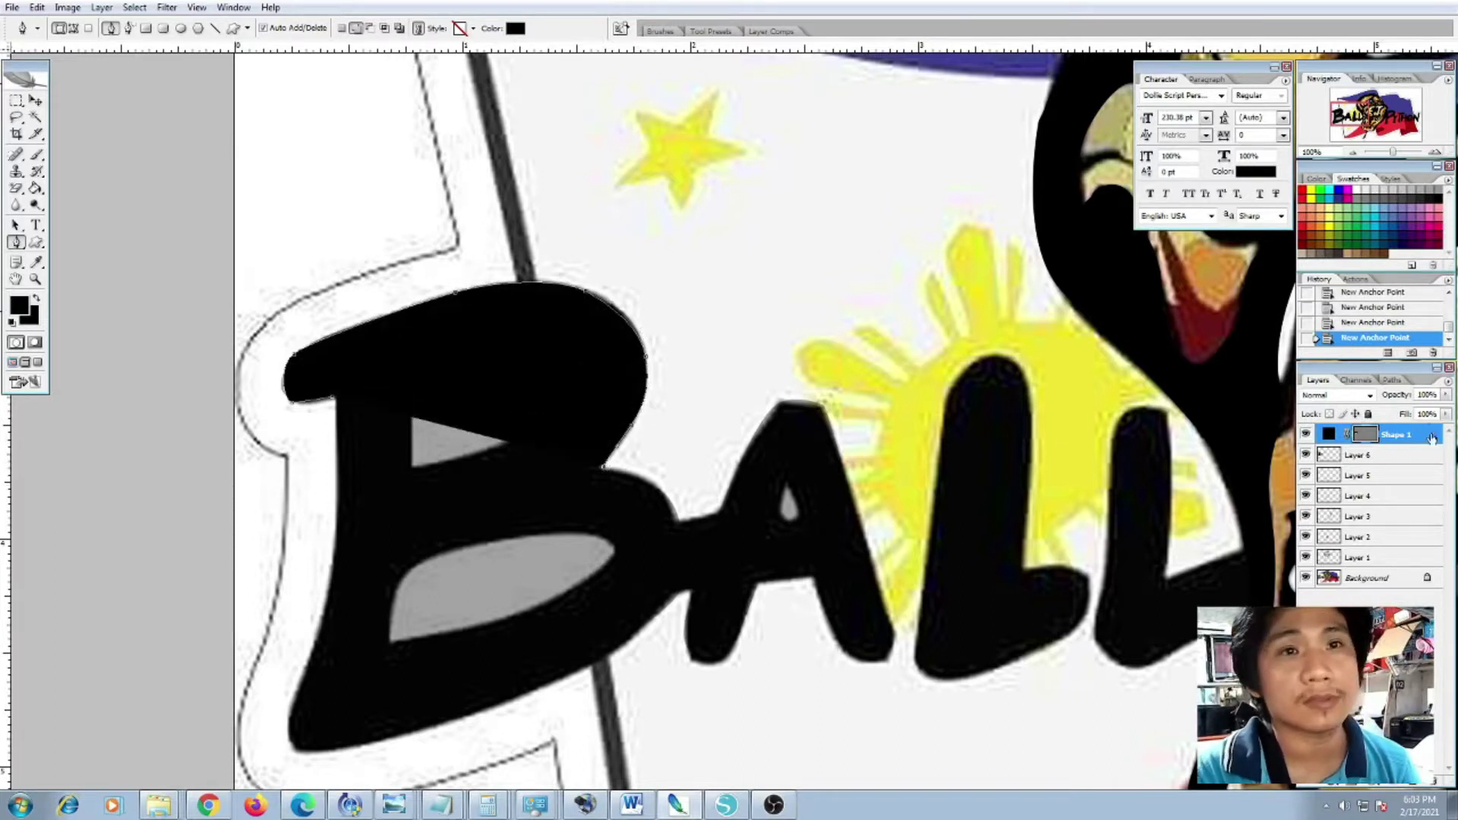
Lower the shape layer's opacity to 54% and continue the outline around the B's lower bowl to where it meets the A
{"action": "left_click", "coordinate": [1446, 396]}
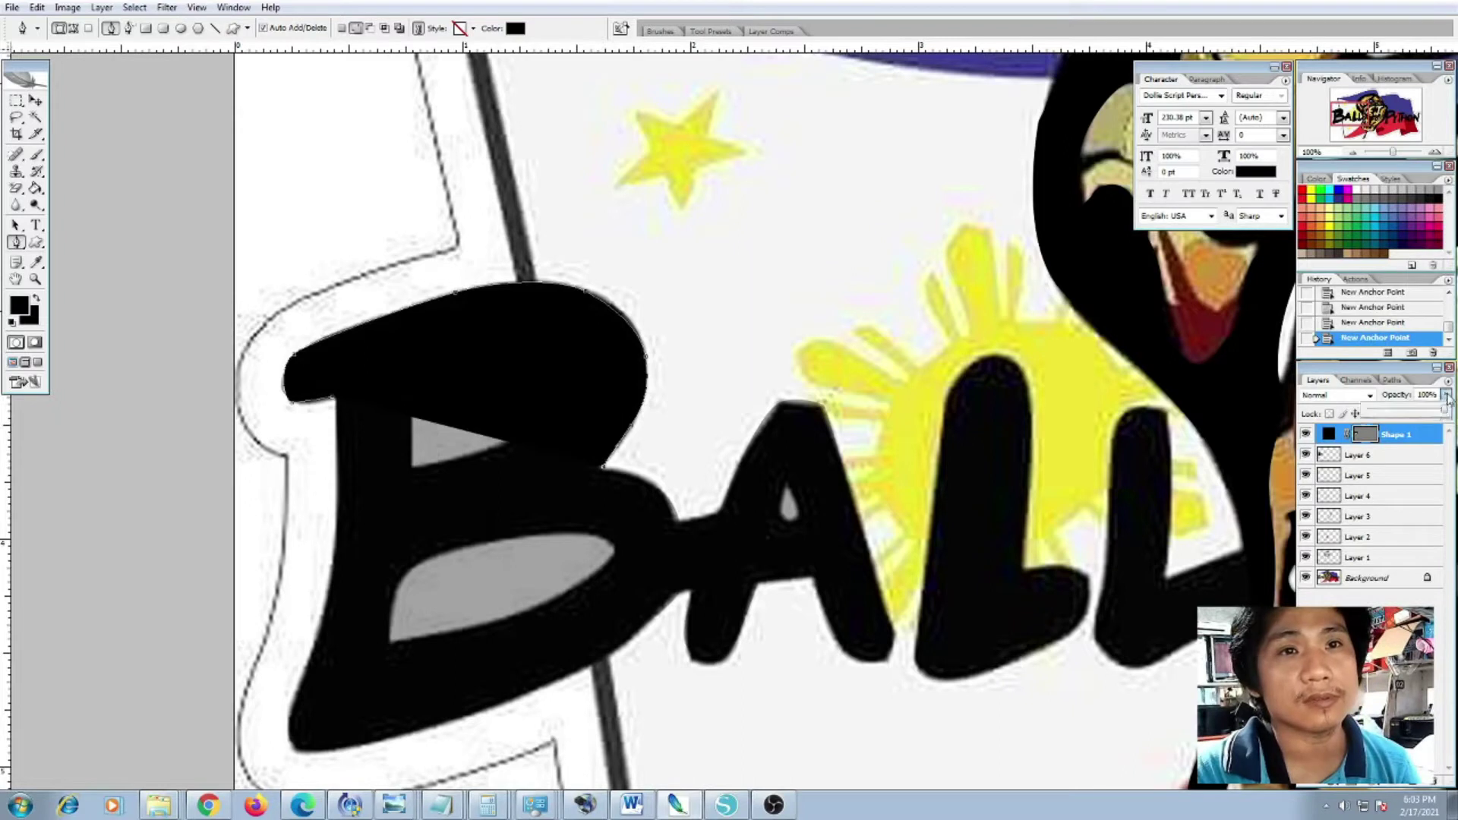
{"action": "left_click_drag", "start_coordinate": [1444, 411], "coordinate": [1409, 411]}
{"action": "left_click", "coordinate": [661, 493]}
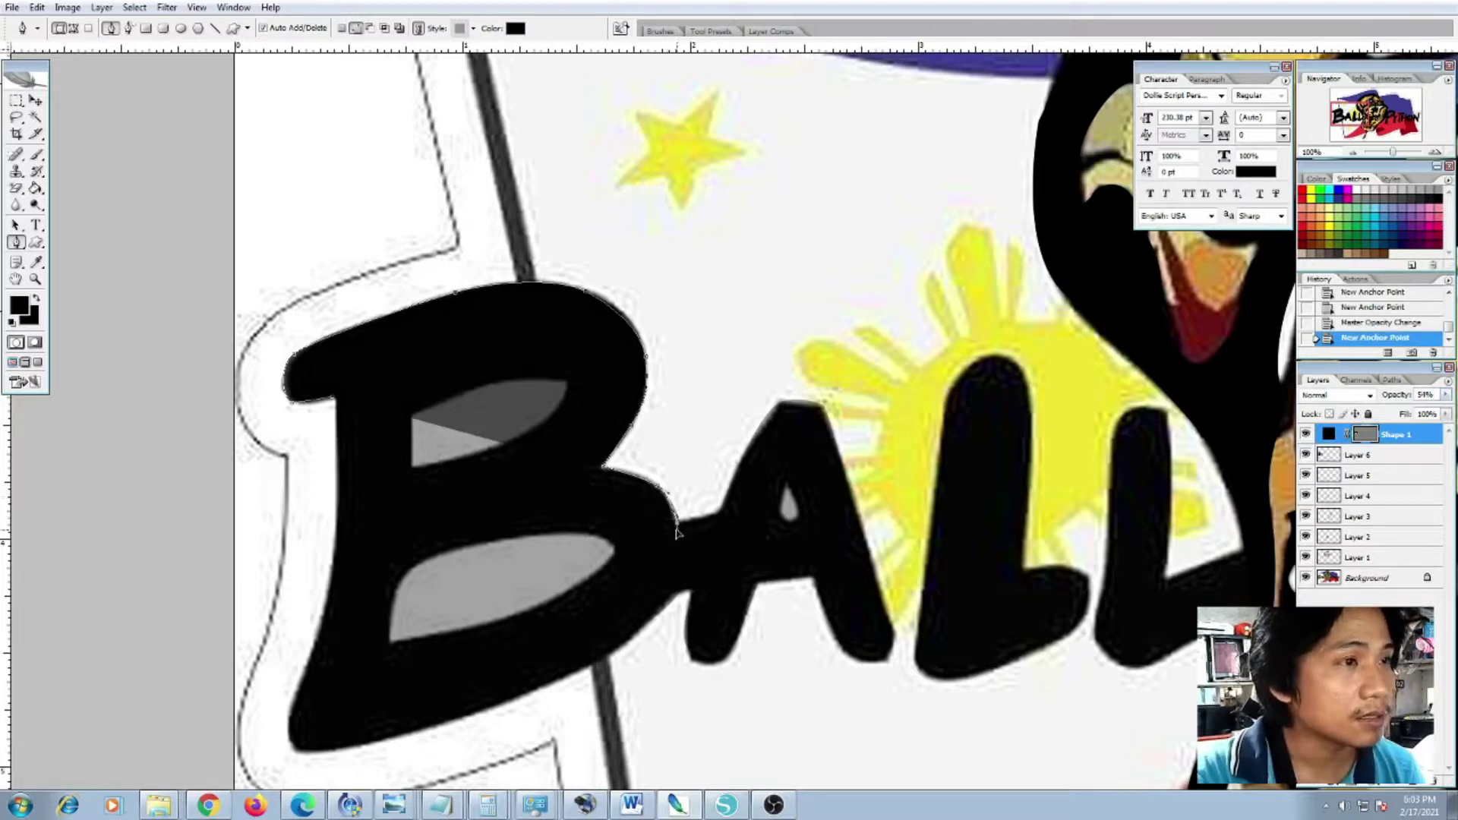
{"action": "left_click", "coordinate": [676, 527]}
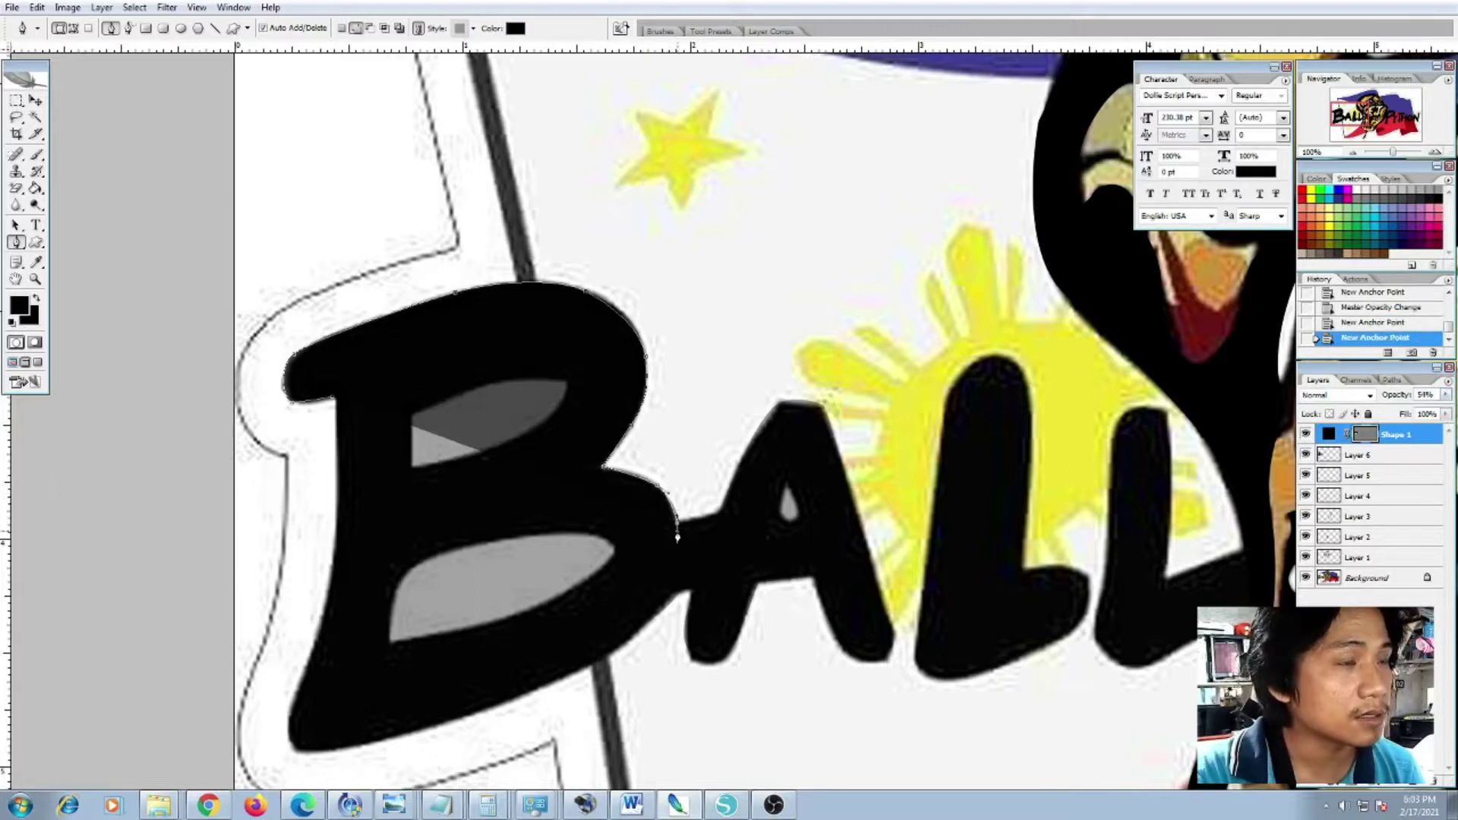
Trace the outline up the left side of the A, over its peak and down its right leg
{"action": "left_click", "coordinate": [718, 517]}
{"action": "left_click", "coordinate": [762, 422]}
{"action": "left_click", "coordinate": [779, 401]}
{"action": "left_click_drag", "start_coordinate": [826, 422], "coordinate": [824, 395]}
{"action": "left_click", "coordinate": [893, 642]}
{"action": "left_click_drag", "start_coordinate": [893, 643], "coordinate": [887, 534]}
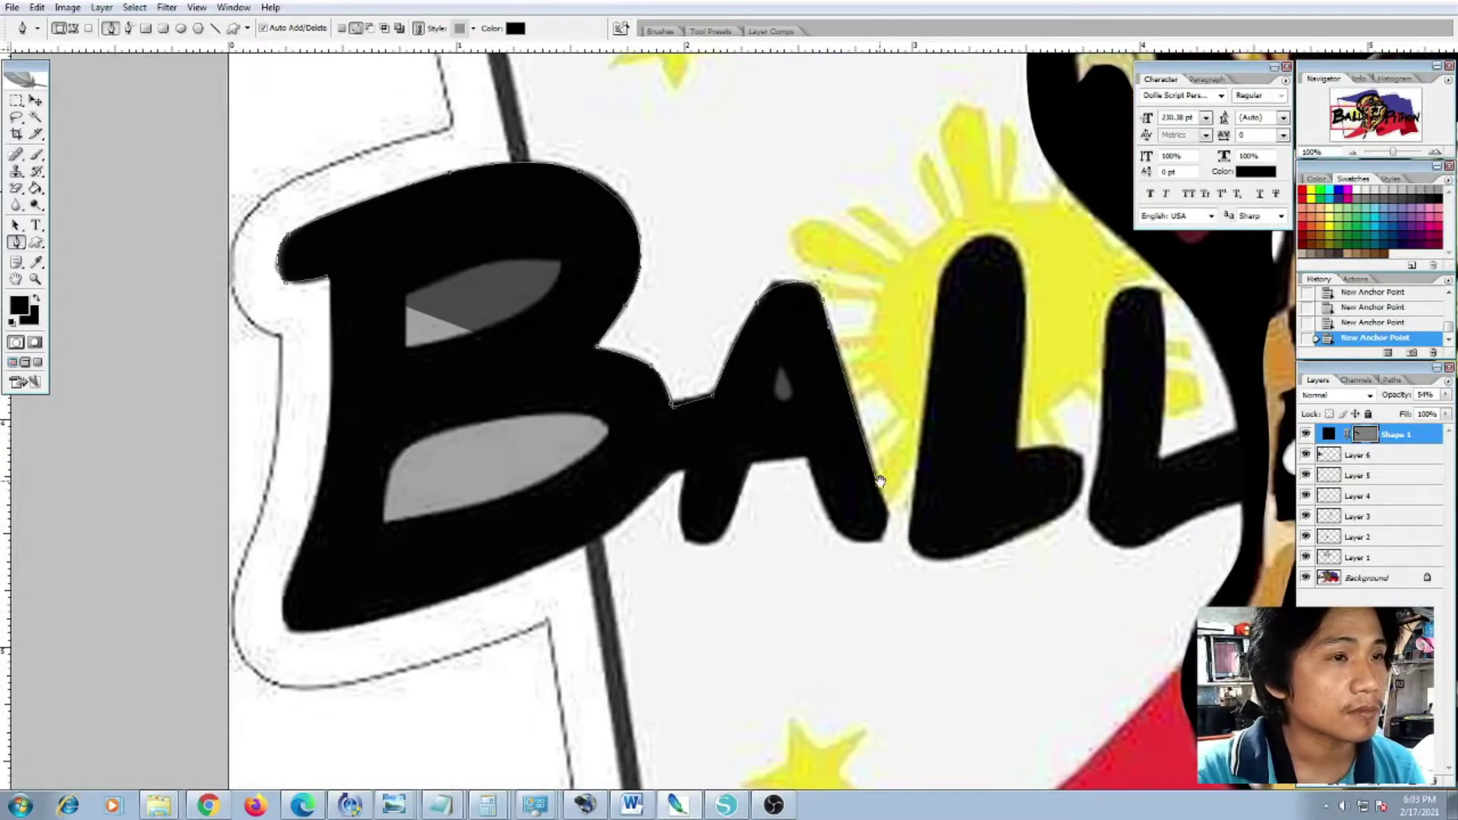
Trace the outline around the A's right foot, under its crossbar and around its left foot back to the B
{"action": "left_click", "coordinate": [877, 549]}
{"action": "left_click", "coordinate": [837, 534]}
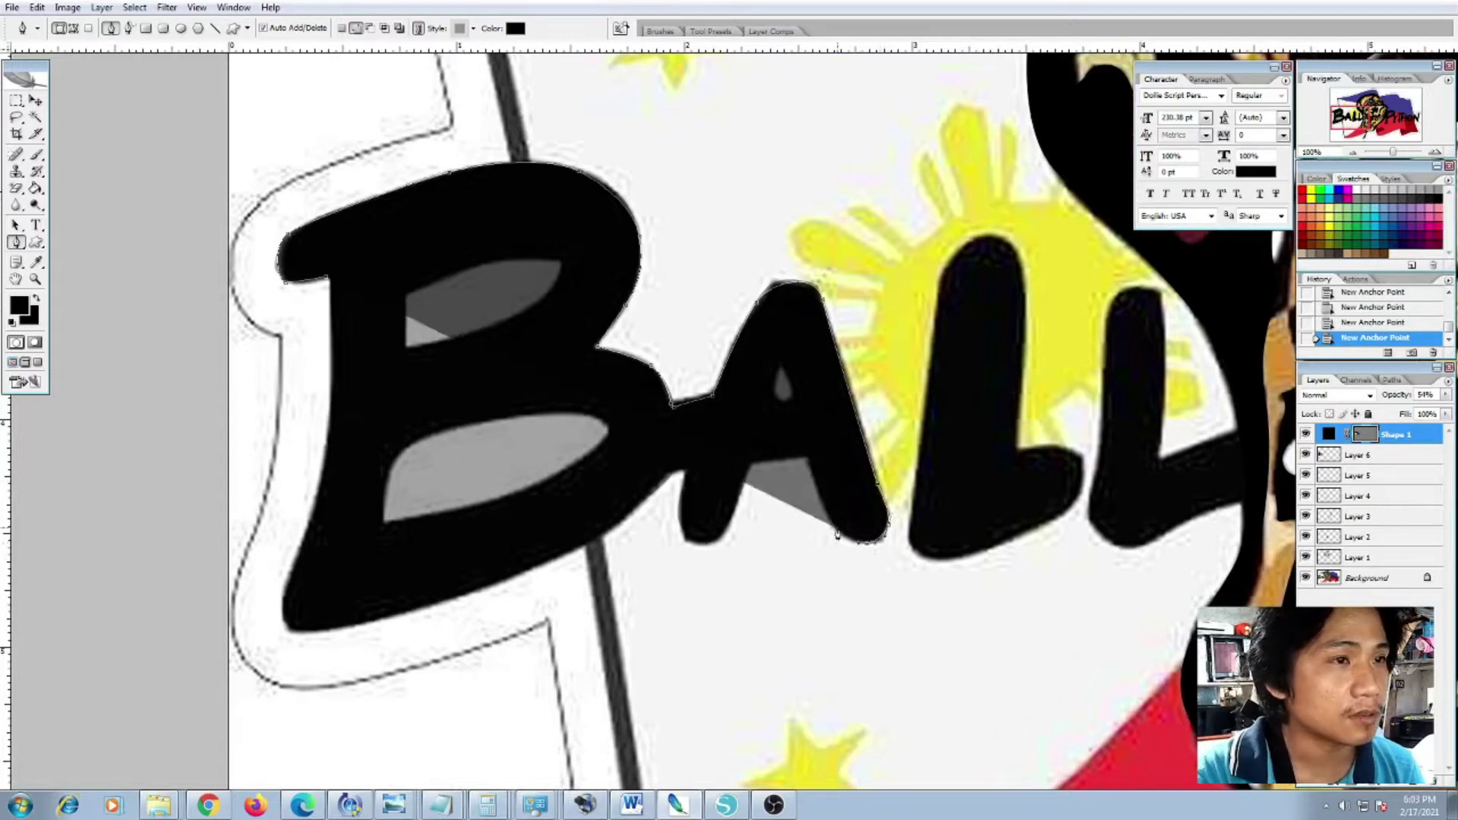
{"action": "left_click", "coordinate": [814, 480]}
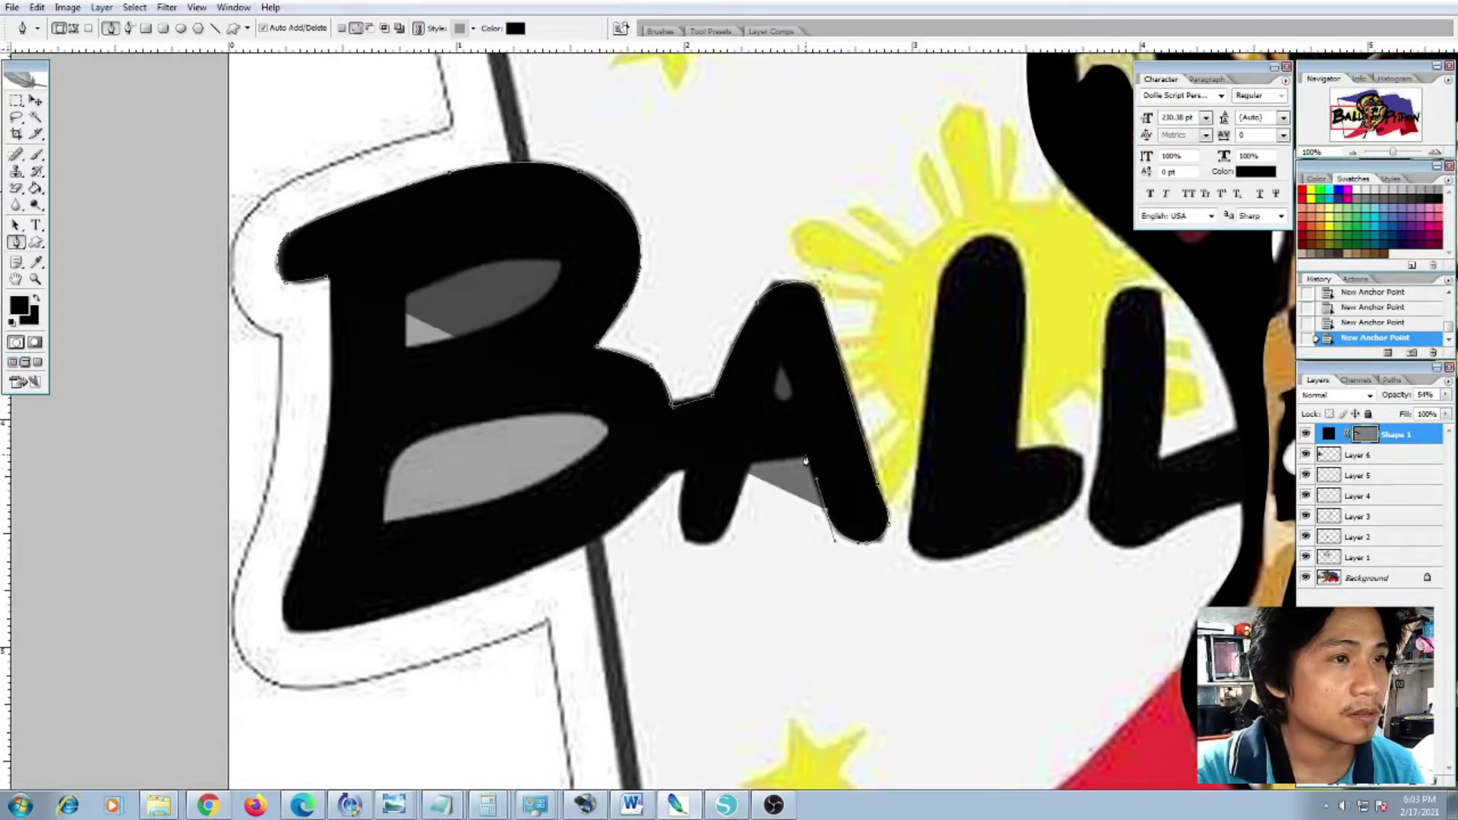
{"action": "left_click", "coordinate": [779, 458]}
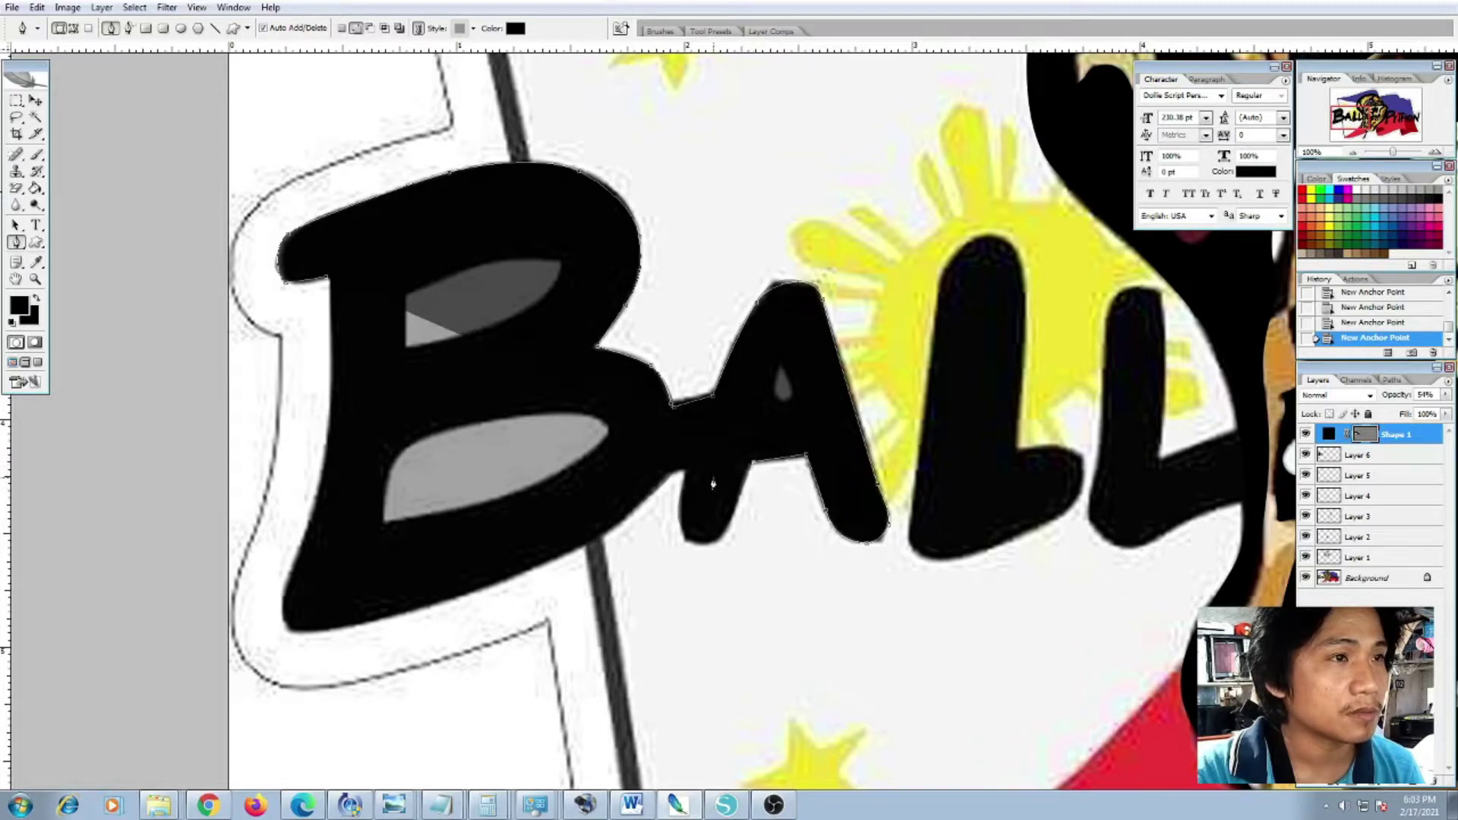
{"action": "left_click_drag", "start_coordinate": [755, 506], "coordinate": [878, 504]}
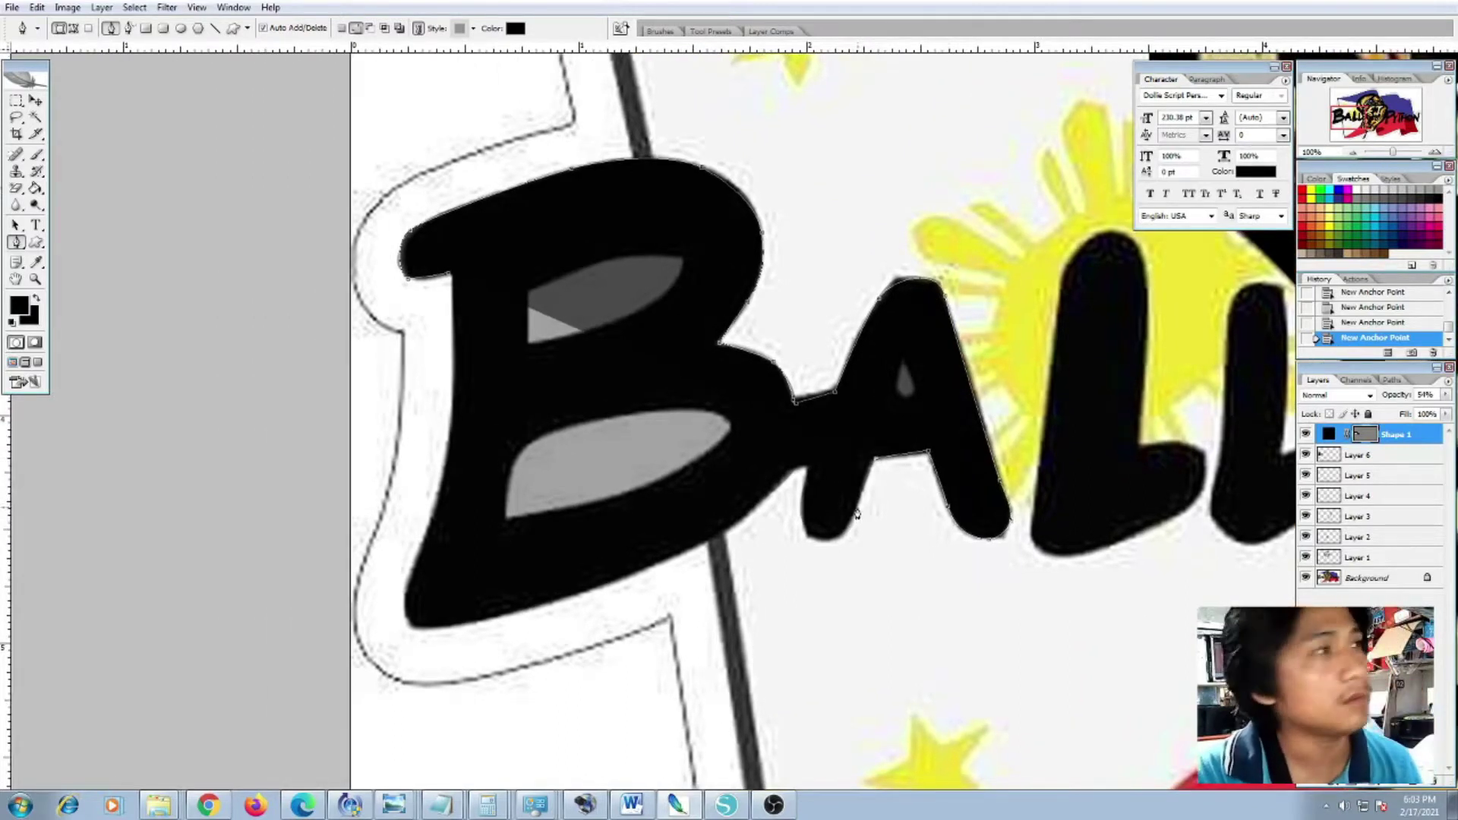
{"action": "left_click_drag", "start_coordinate": [855, 521], "coordinate": [804, 472]}
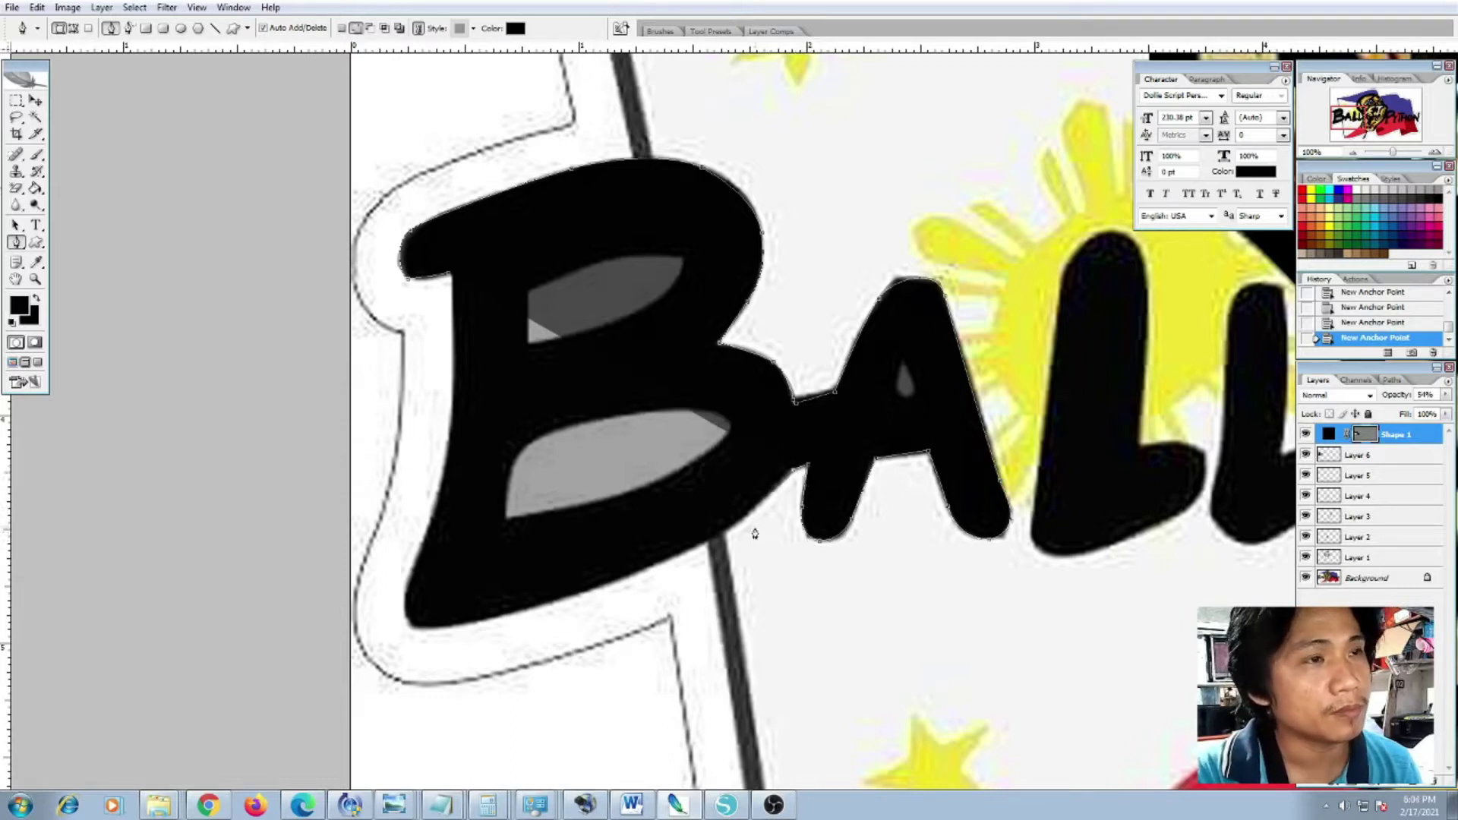
Trace the B's bottom edge and left side, closing the path at its starting point
{"action": "left_click_drag", "start_coordinate": [744, 520], "coordinate": [684, 560]}
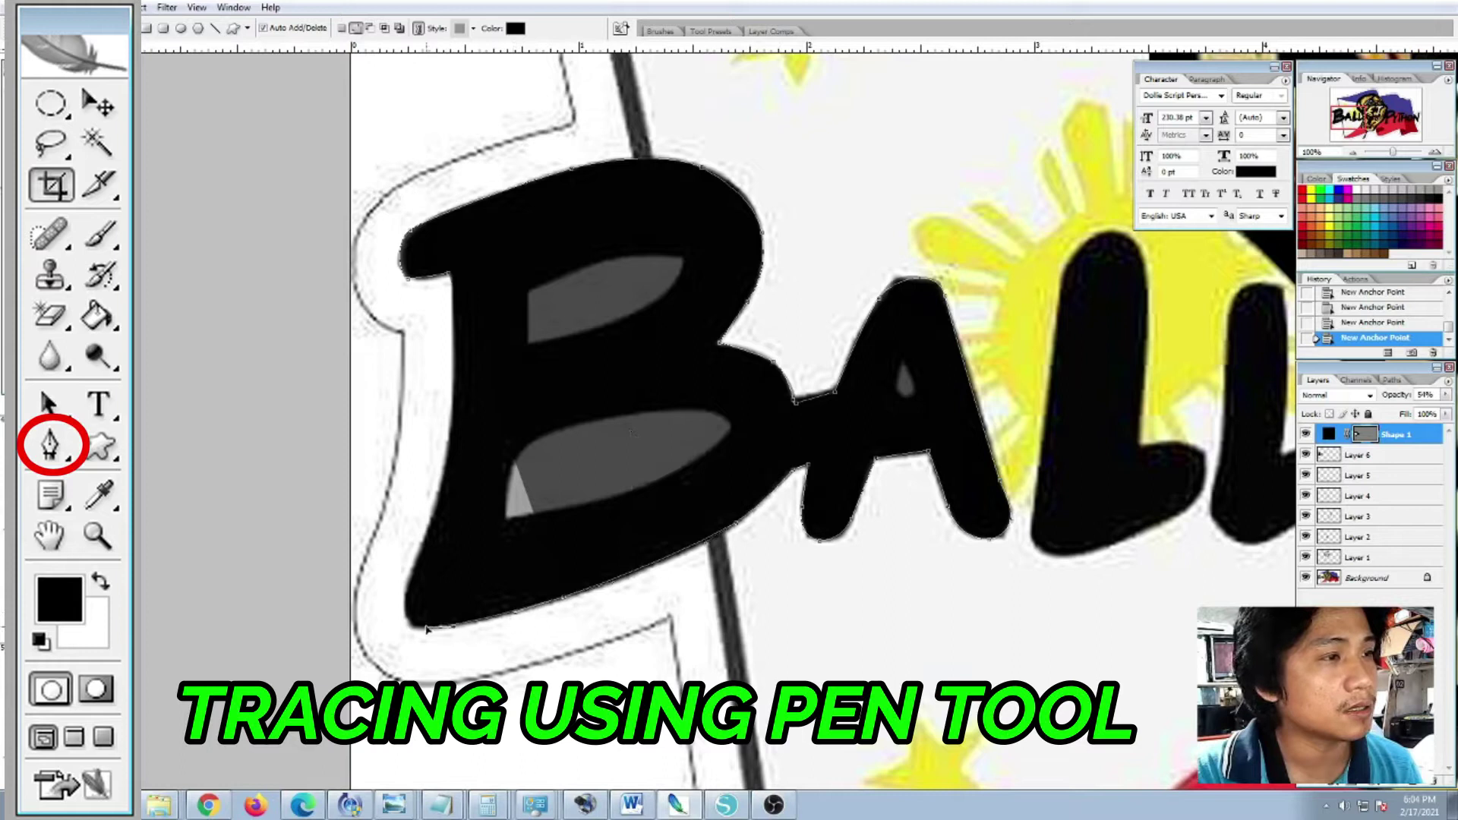
{"action": "left_click_drag", "start_coordinate": [407, 586], "coordinate": [454, 300]}
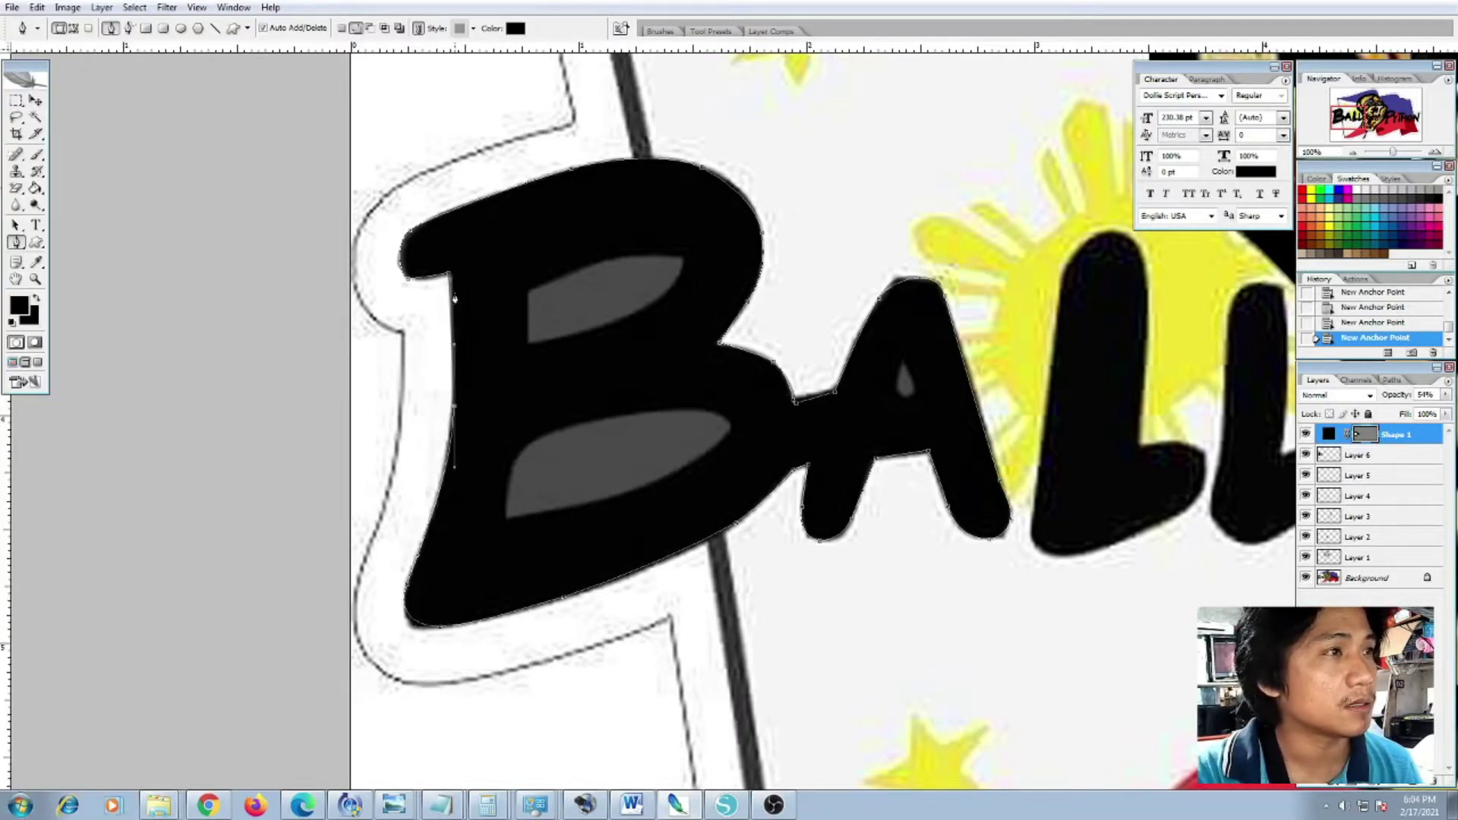
{"action": "left_click", "coordinate": [449, 279]}
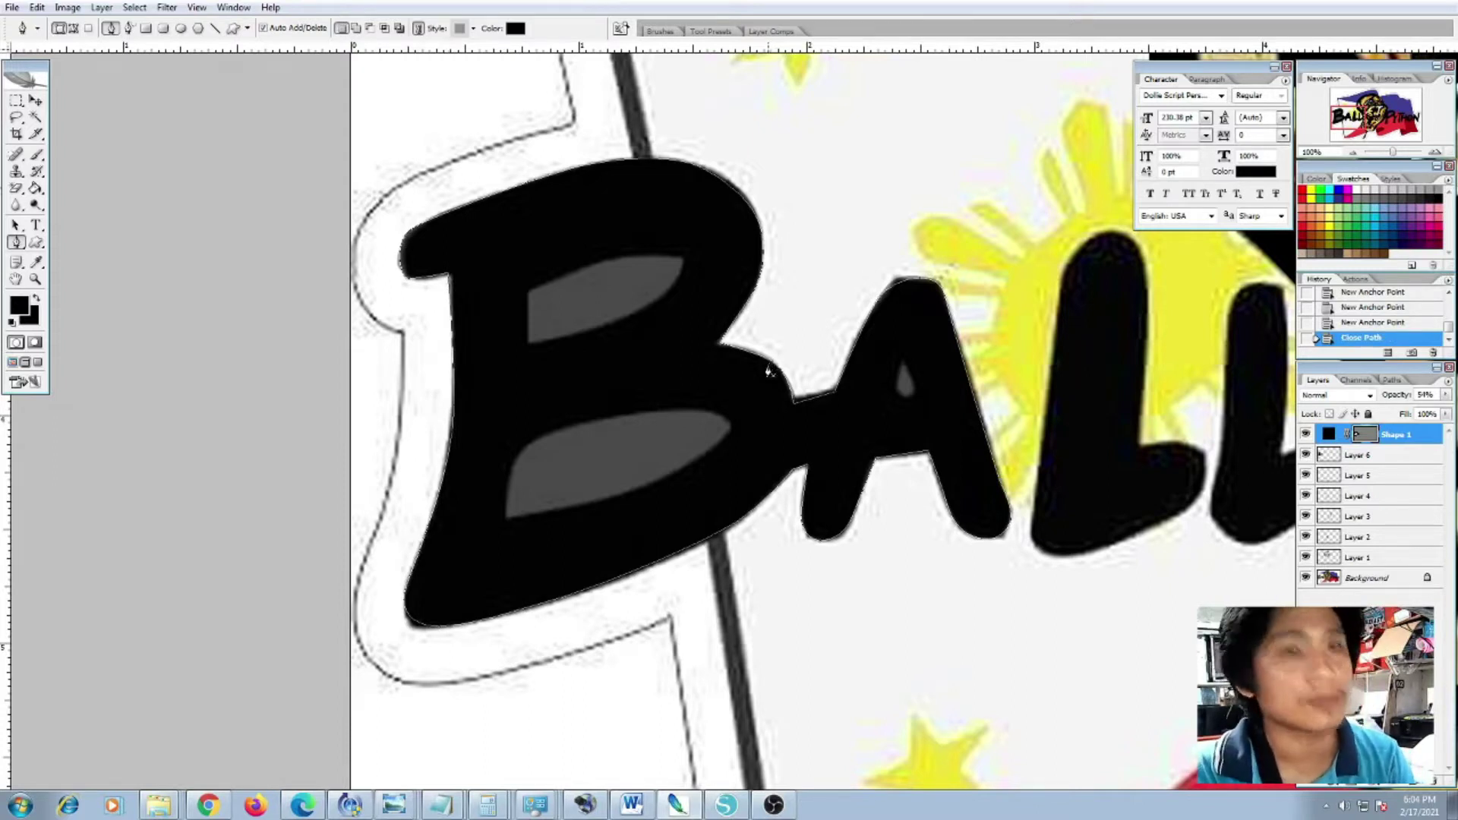
Raise the traced letter shape's opacity to 100%
{"action": "left_click", "coordinate": [1445, 414]}
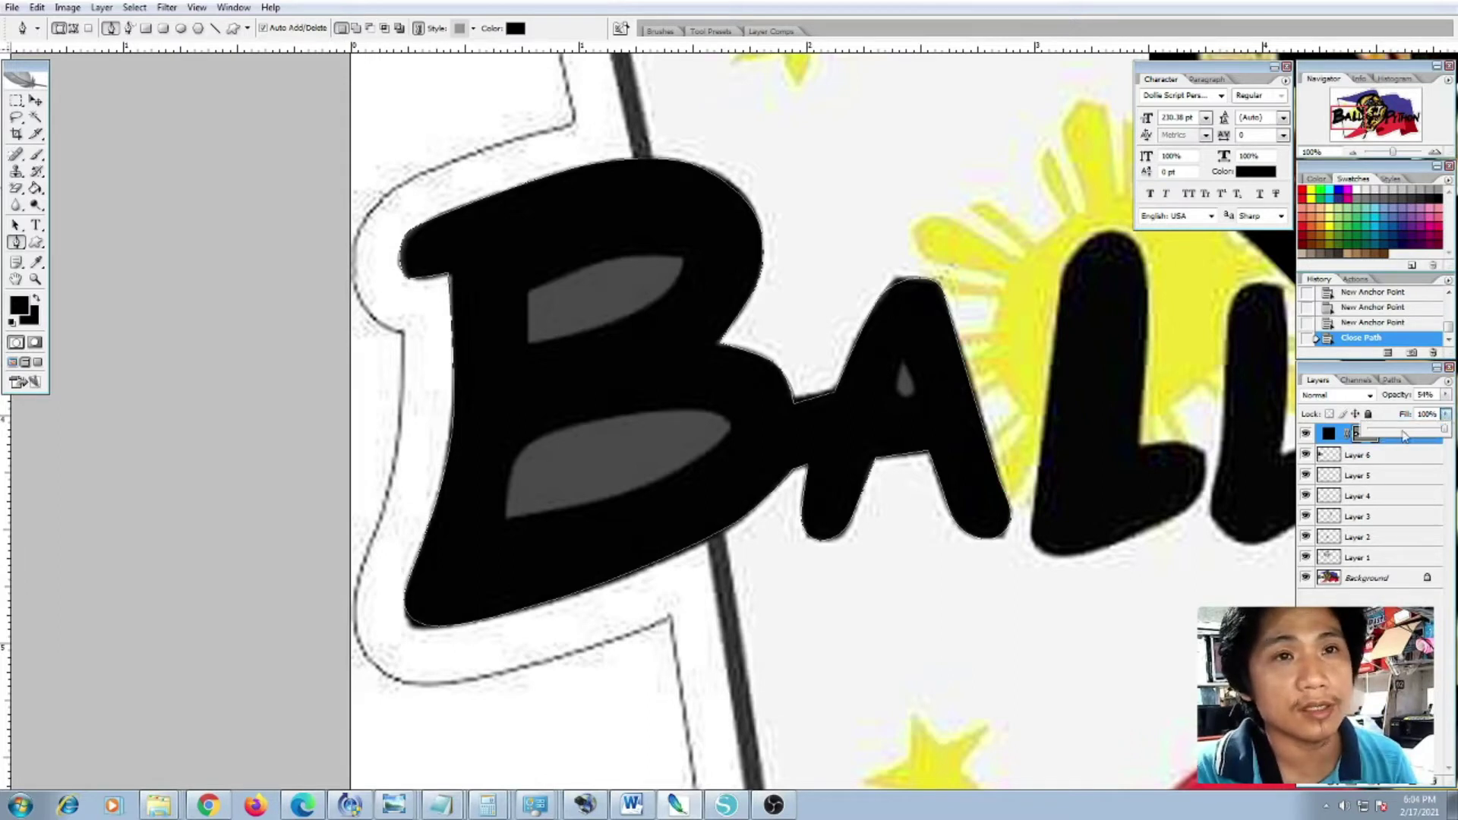
{"action": "left_click", "coordinate": [1389, 454]}
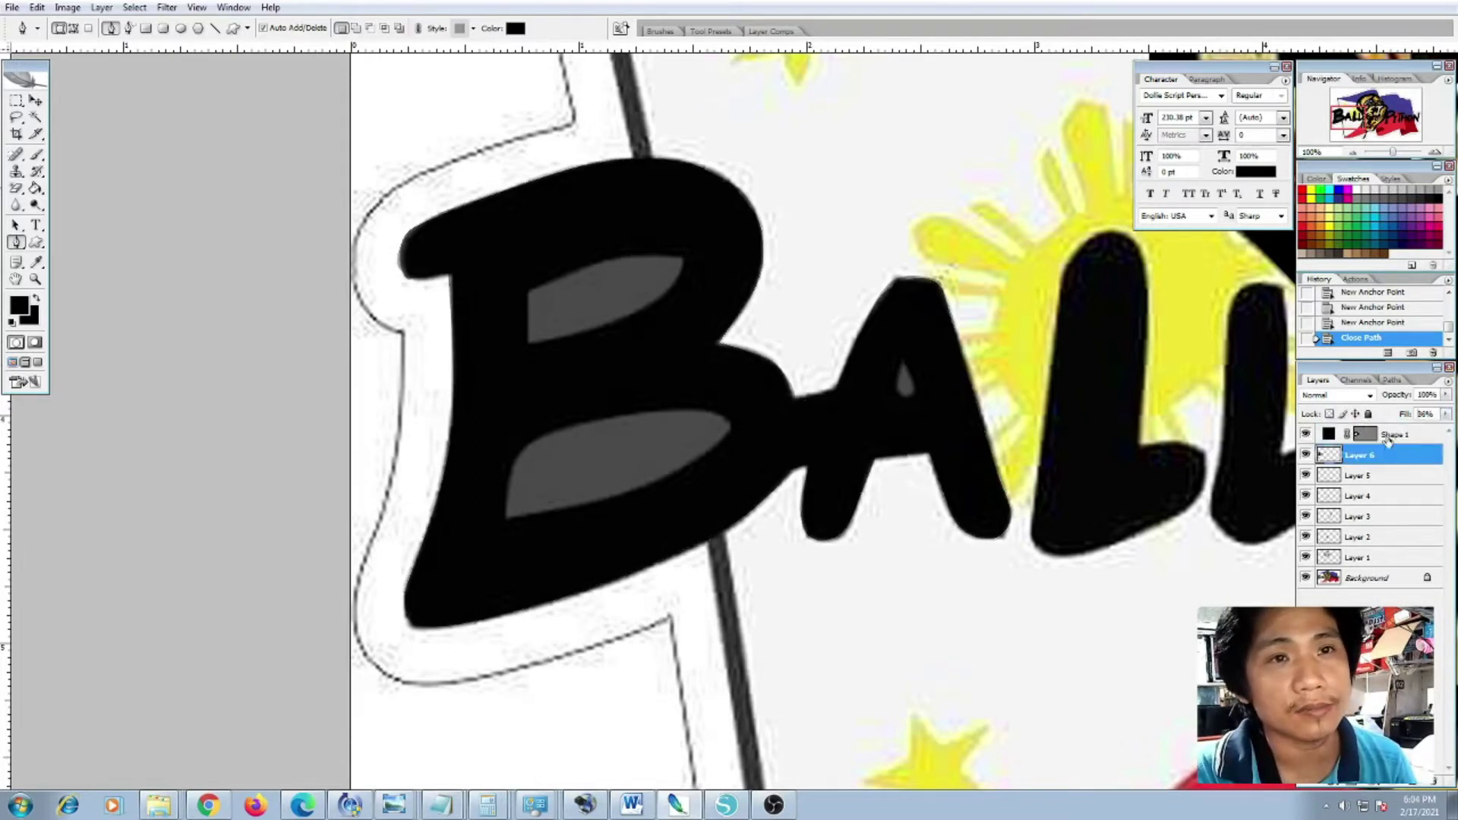
{"action": "left_click", "coordinate": [1444, 394]}
{"action": "left_click_drag", "start_coordinate": [1414, 414], "coordinate": [1443, 413]}
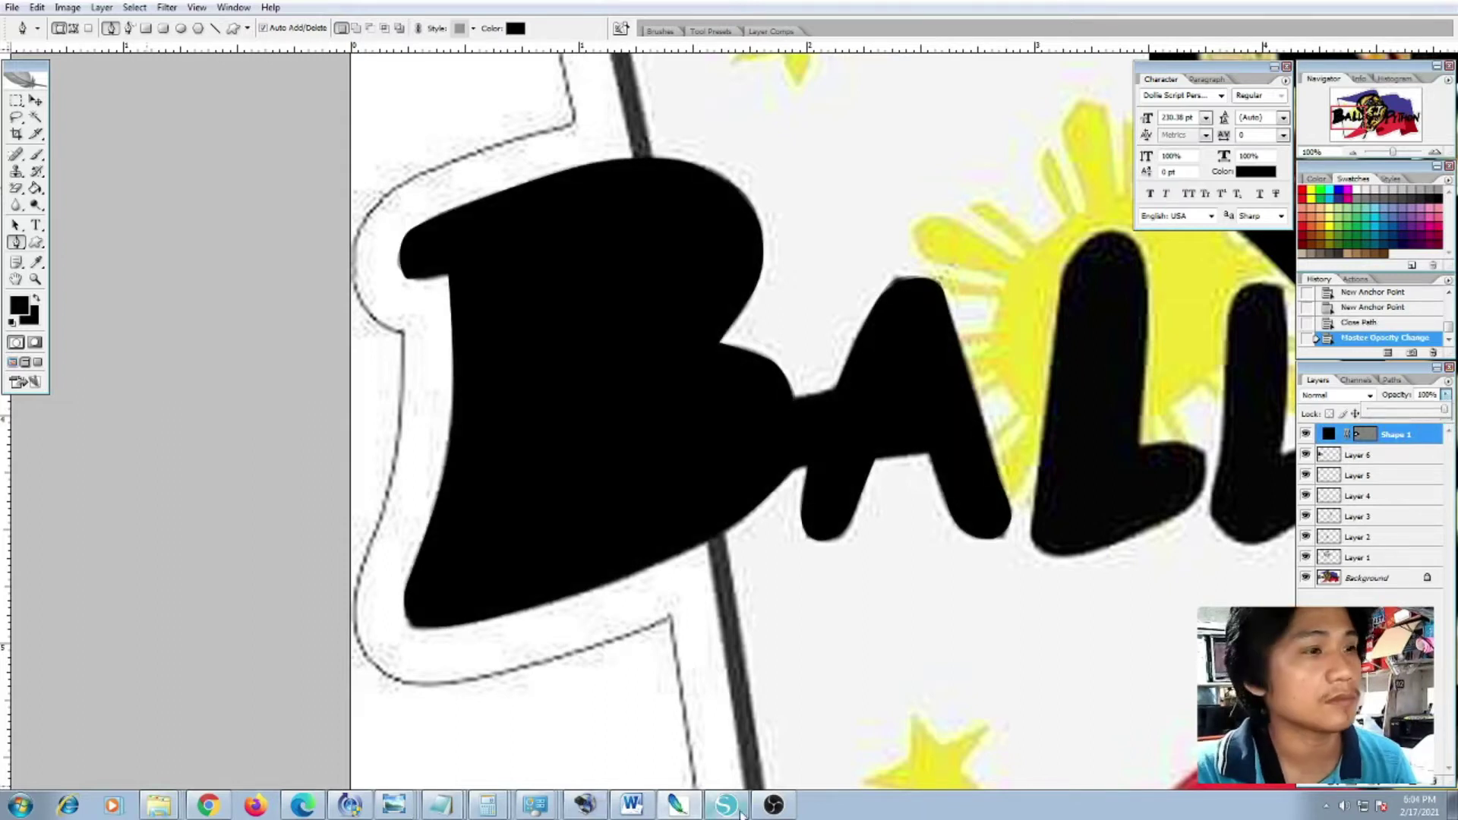
{"action": "left_click", "coordinate": [780, 808]}
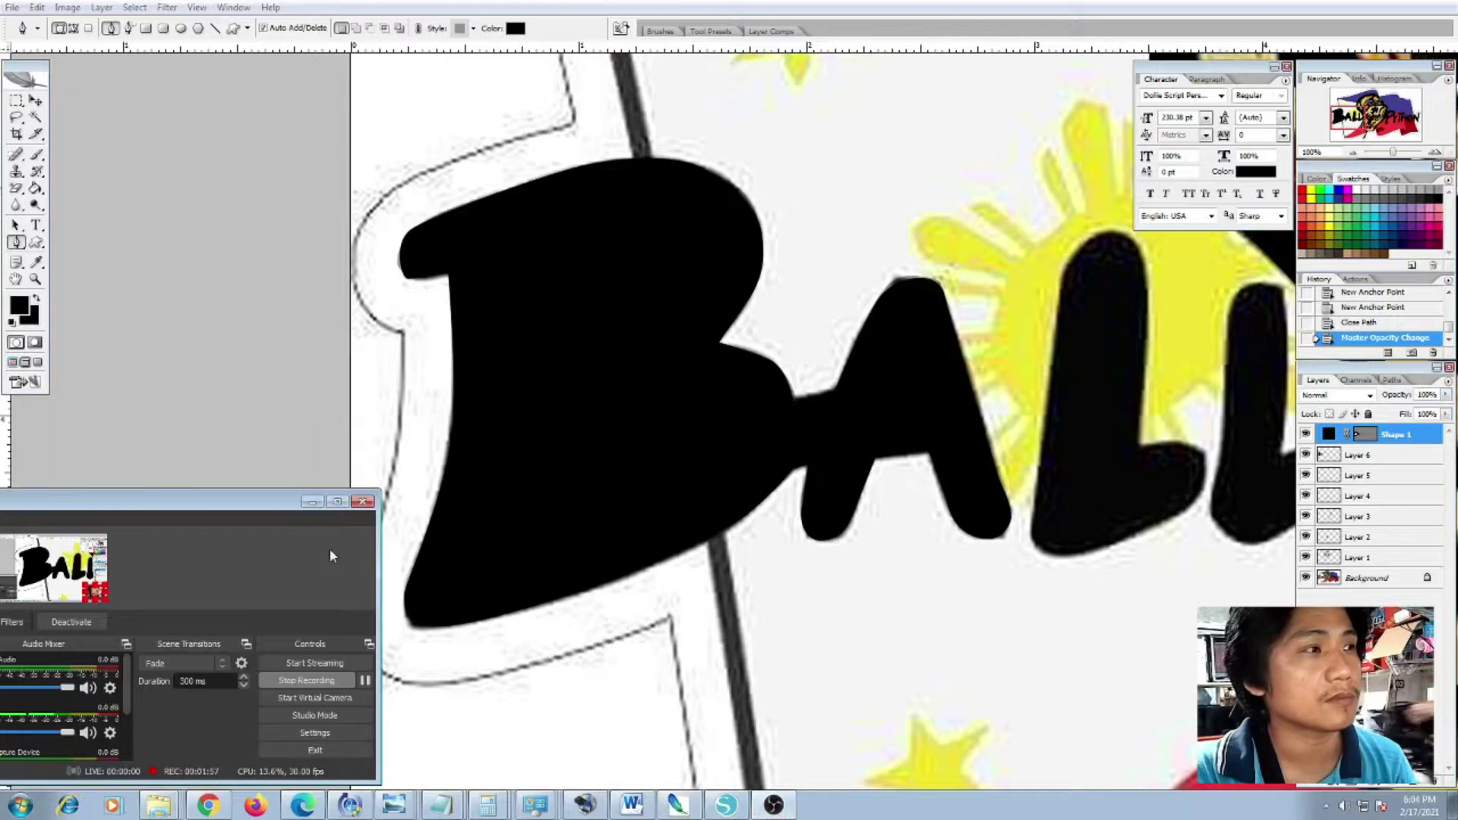
{"action": "left_click_drag", "start_coordinate": [189, 501], "coordinate": [119, 505]}
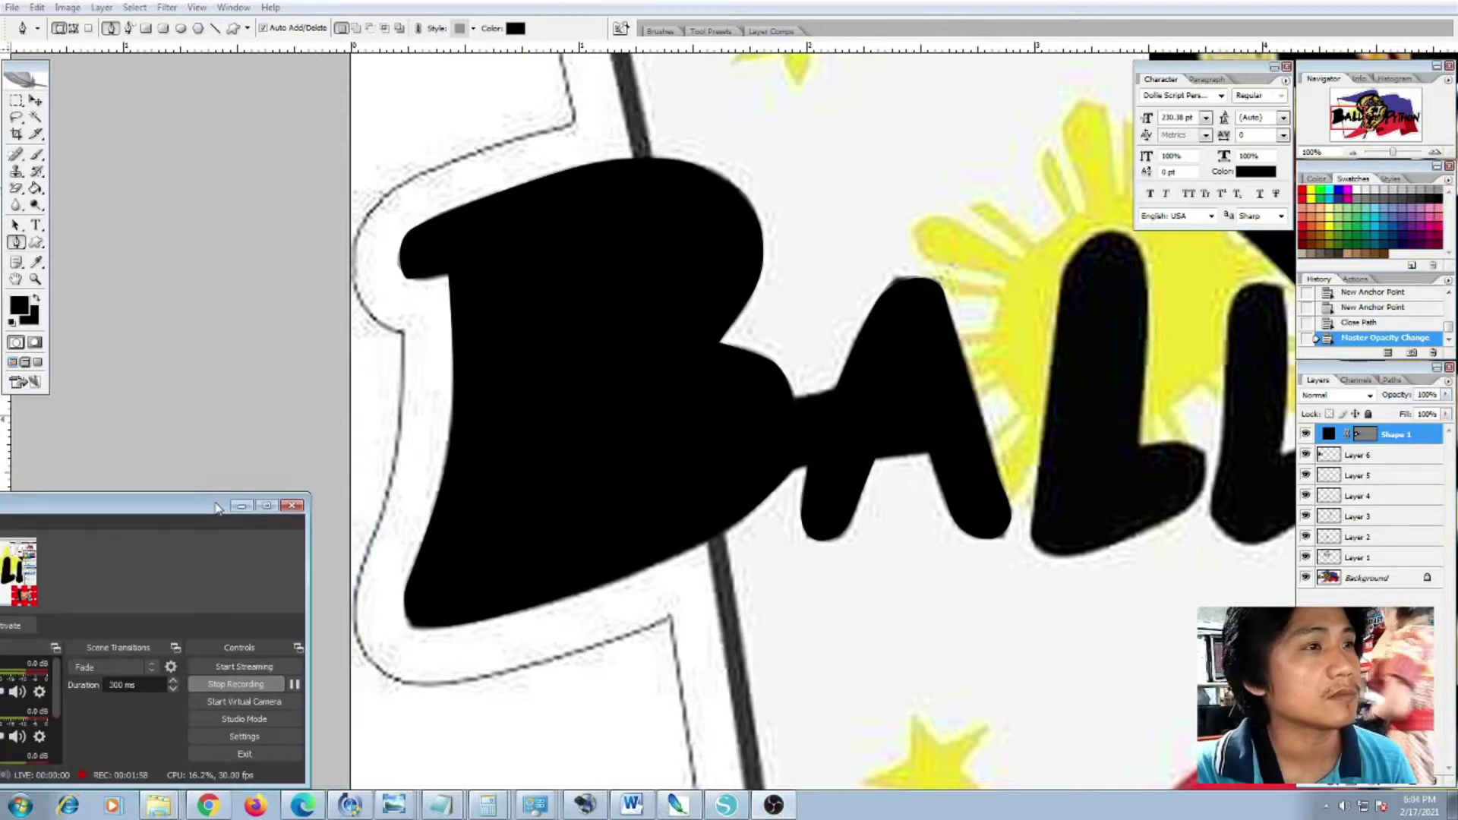
Set the Shape 1 layer's opacity to 57% and keep that layer selected
{"action": "left_click", "coordinate": [1444, 427]}
{"action": "left_click", "coordinate": [1445, 395]}
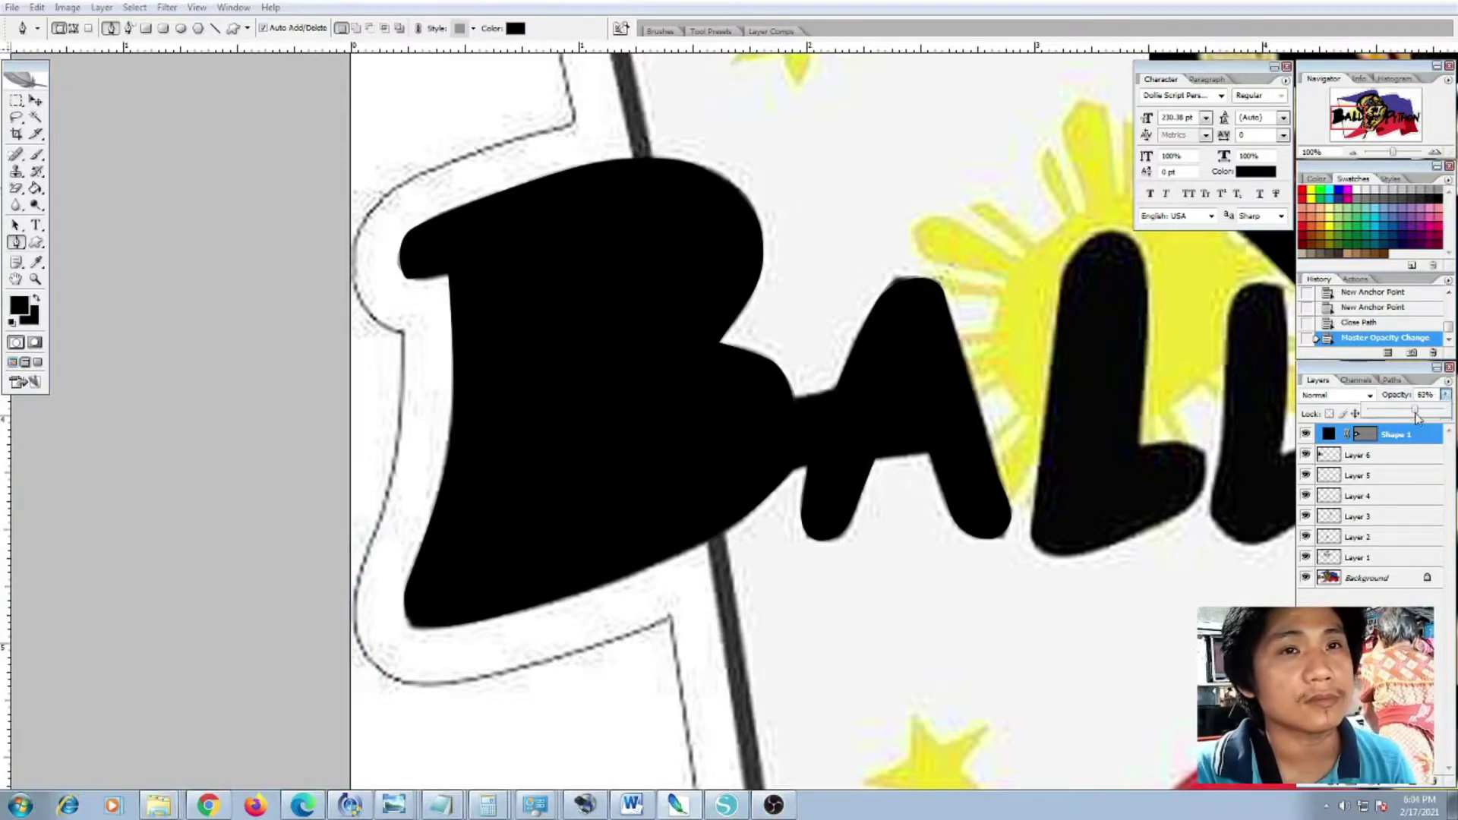
{"action": "left_click", "coordinate": [1395, 476]}
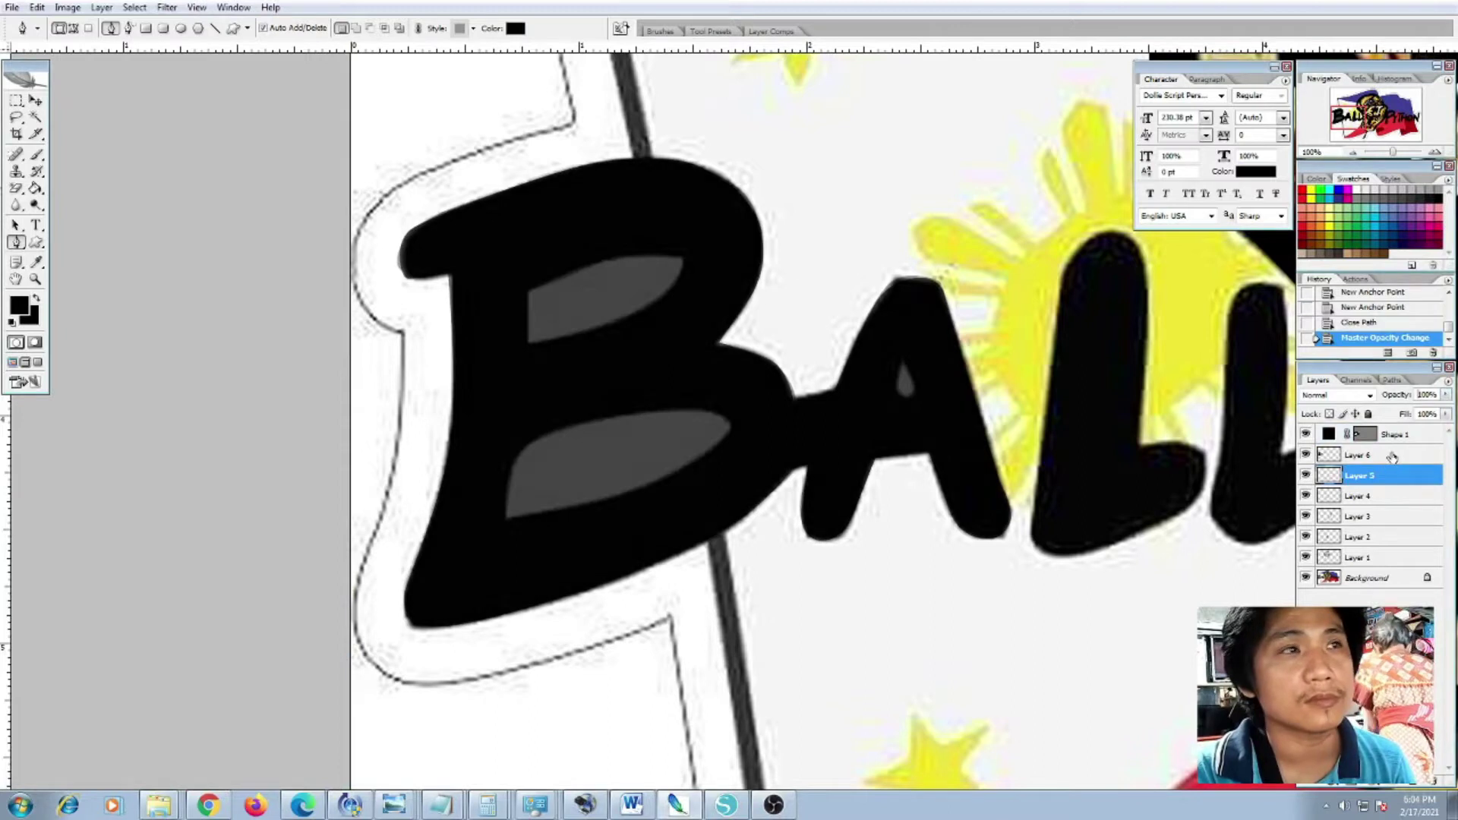
{"action": "left_click", "coordinate": [1392, 455]}
{"action": "left_click", "coordinate": [1397, 437]}
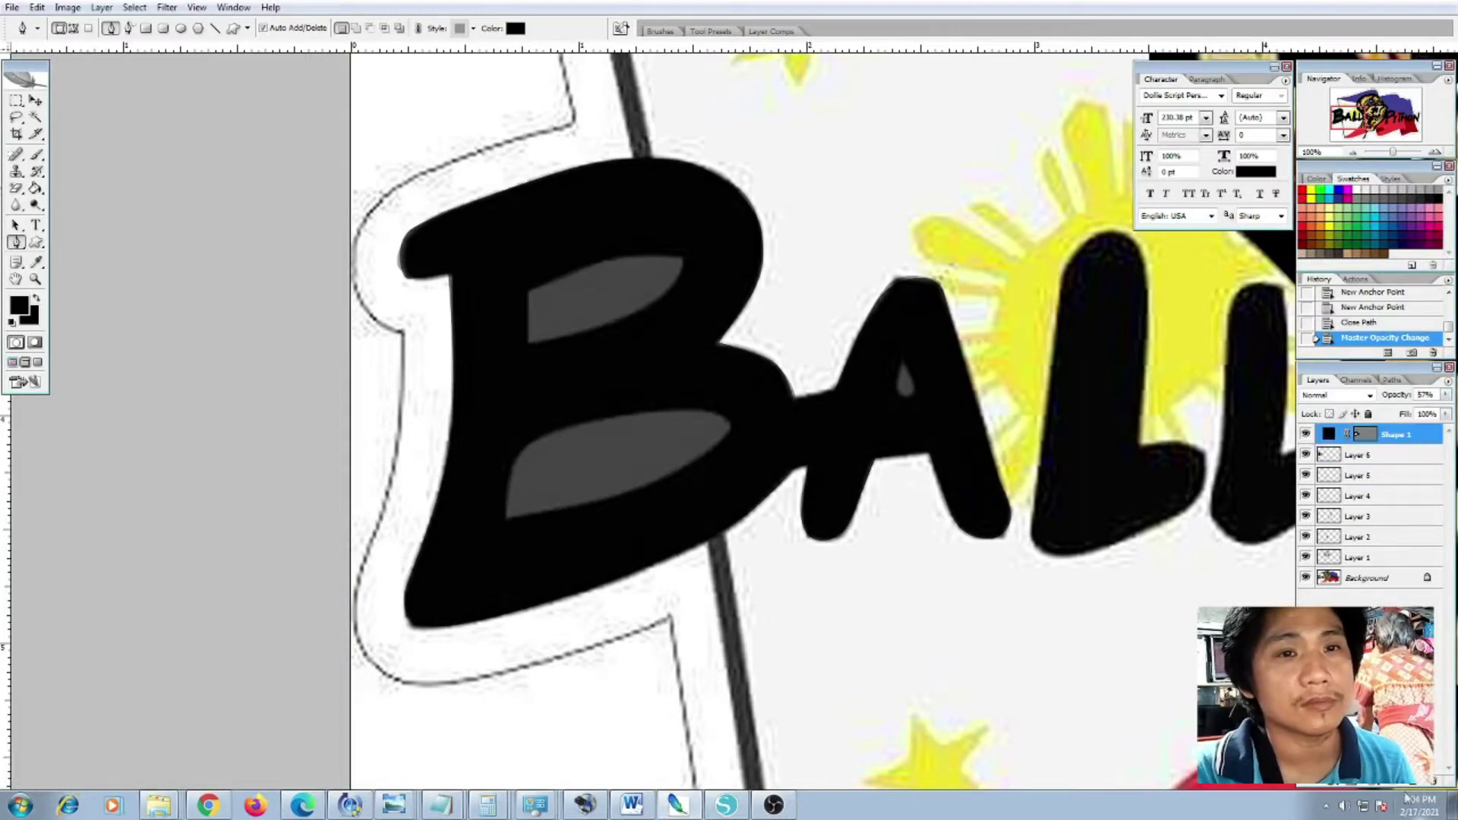
Add a new blank layer and merge it with the Shape 1 layer
{"action": "left_click", "coordinate": [1417, 782]}
{"action": "left_click", "coordinate": [1398, 455], "text": "shift"}
{"action": "key", "text": "ctrl+e"}
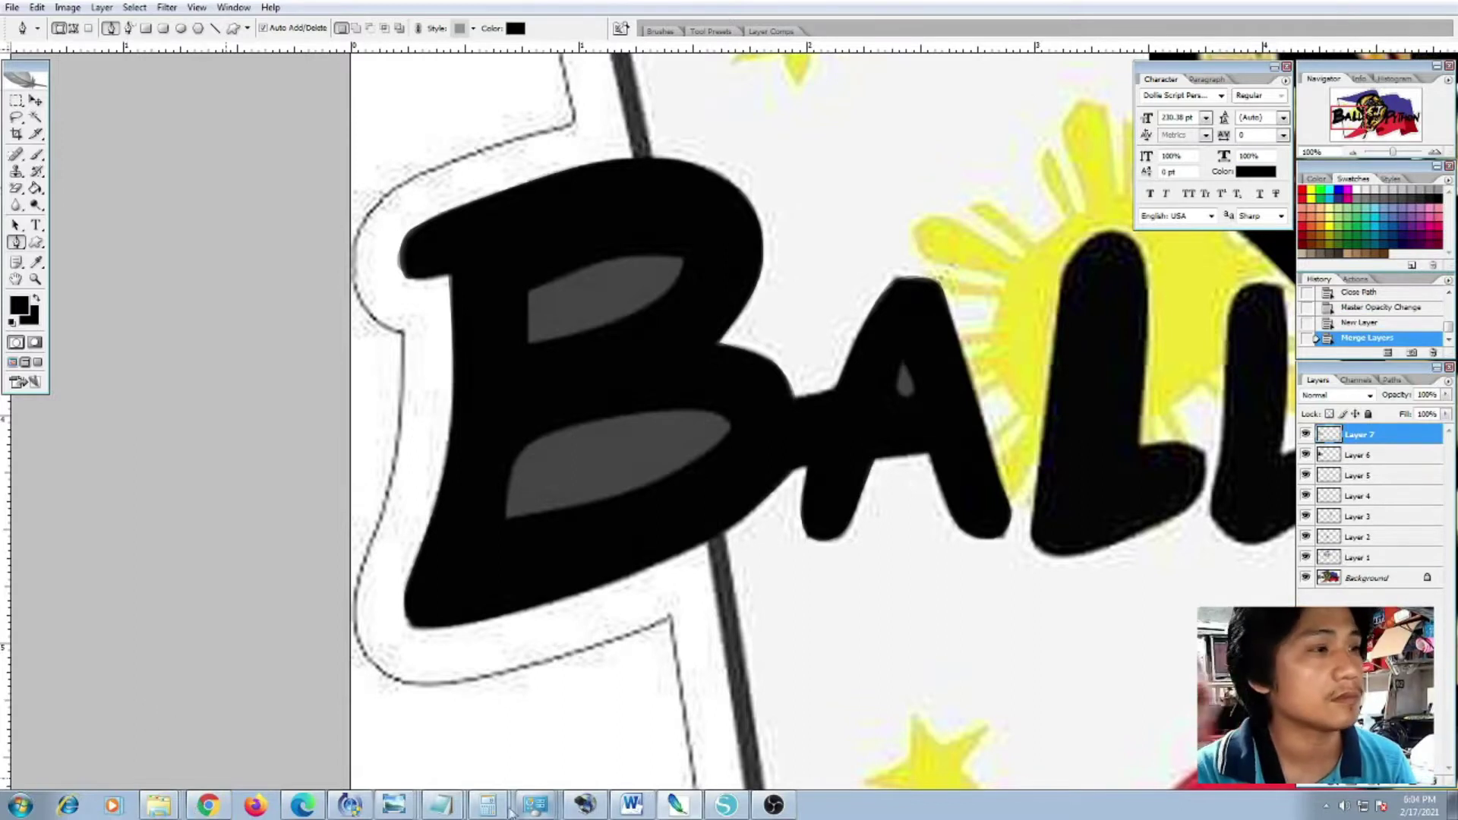
{"action": "left_click", "coordinate": [772, 806]}
{"action": "left_click_drag", "start_coordinate": [144, 497], "coordinate": [311, 401]}
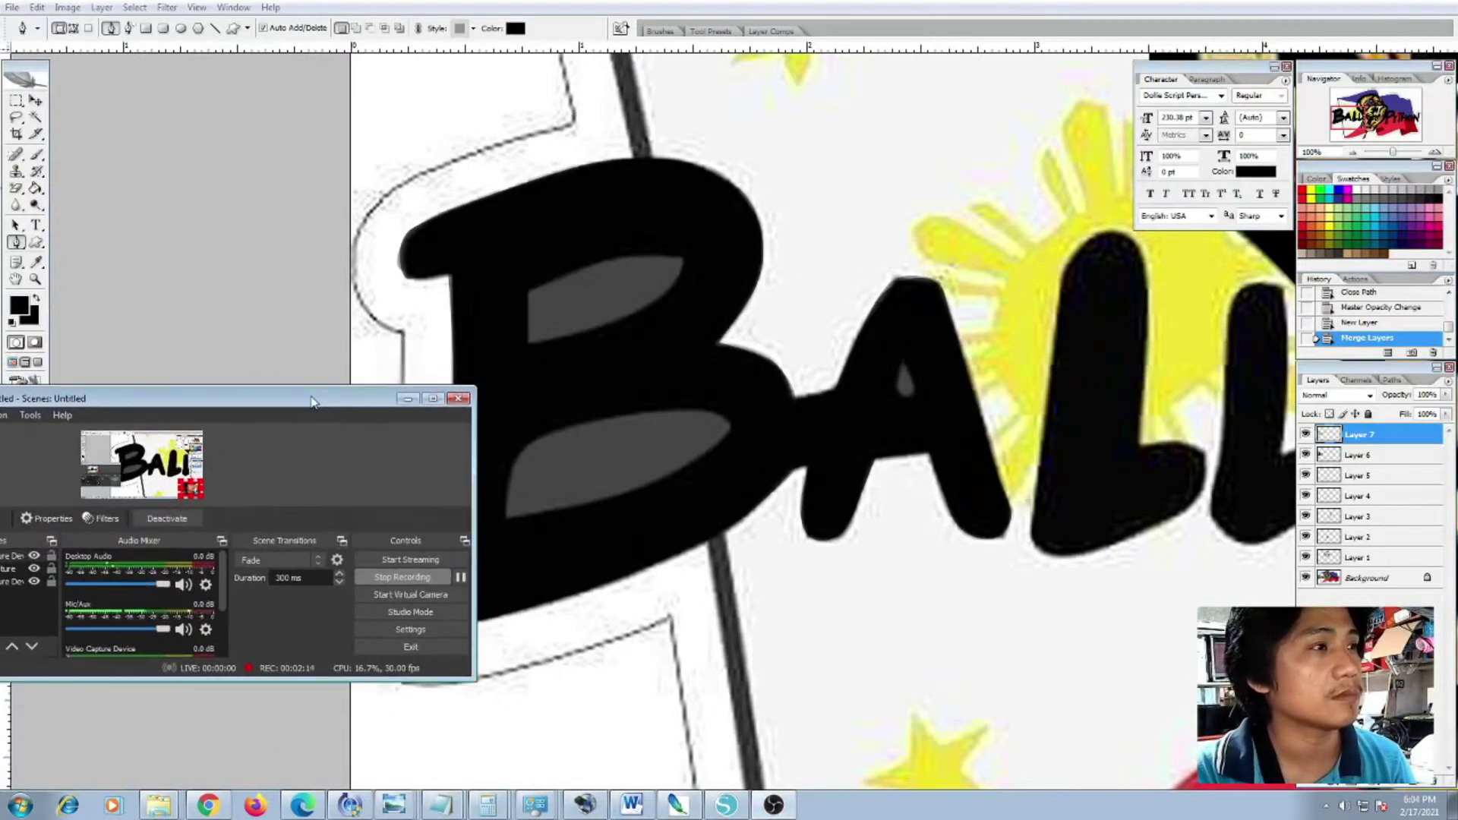
{"action": "left_click", "coordinate": [290, 301]}
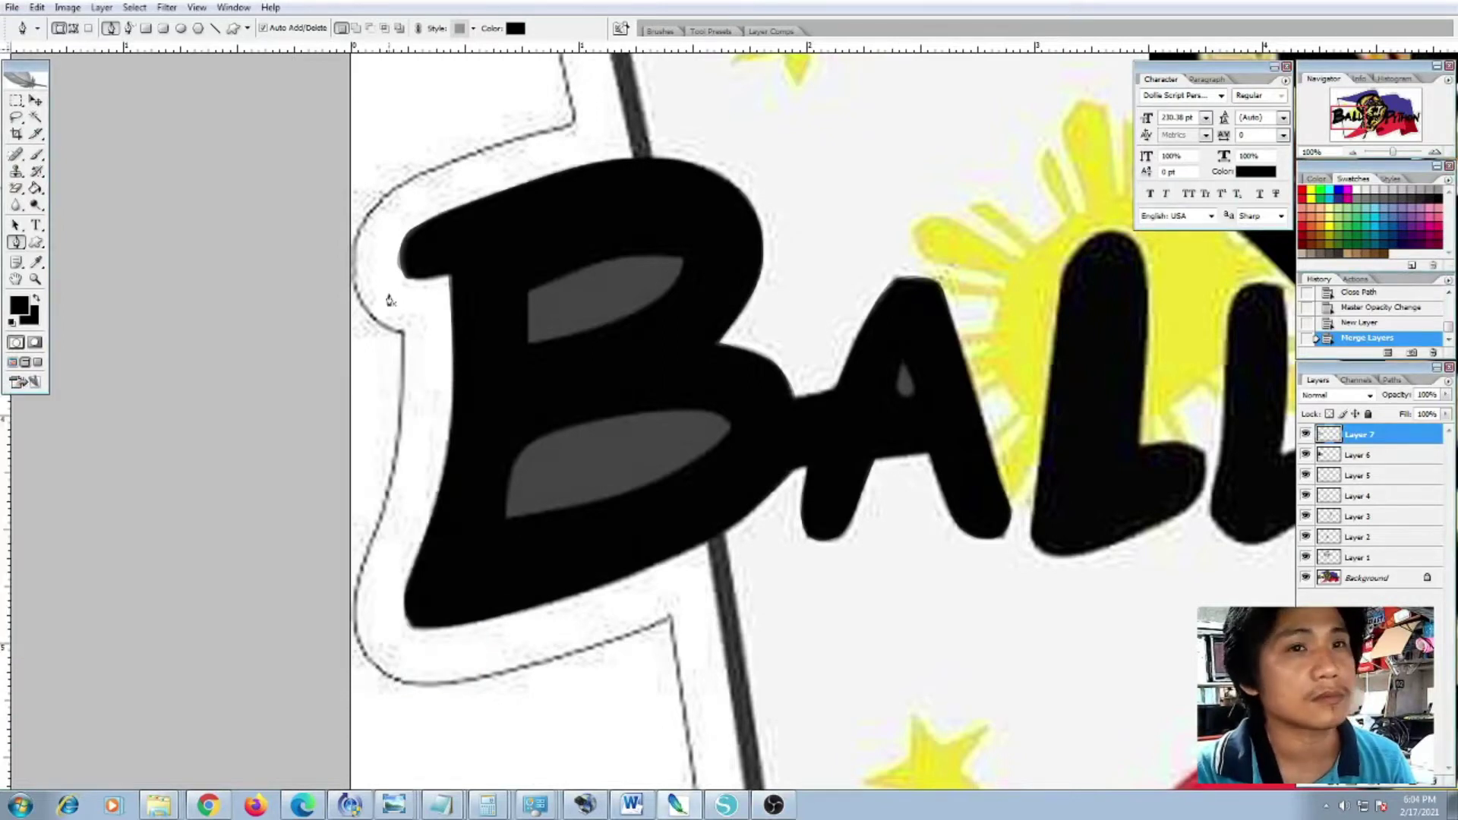
Trace the B's upper opening as a Pen path, convert it to a selection, delete that area from the merged layer and deselect
{"action": "left_click", "coordinate": [74, 29]}
{"action": "left_click", "coordinate": [527, 293]}
{"action": "left_click", "coordinate": [527, 347]}
{"action": "left_click_drag", "start_coordinate": [633, 318], "coordinate": [676, 300]}
{"action": "key", "text": "ctrl+z"}
{"action": "left_click", "coordinate": [686, 262]}
{"action": "left_click_drag", "start_coordinate": [631, 255], "coordinate": [600, 260]}
{"action": "left_click_drag", "start_coordinate": [527, 293], "coordinate": [527, 297]}
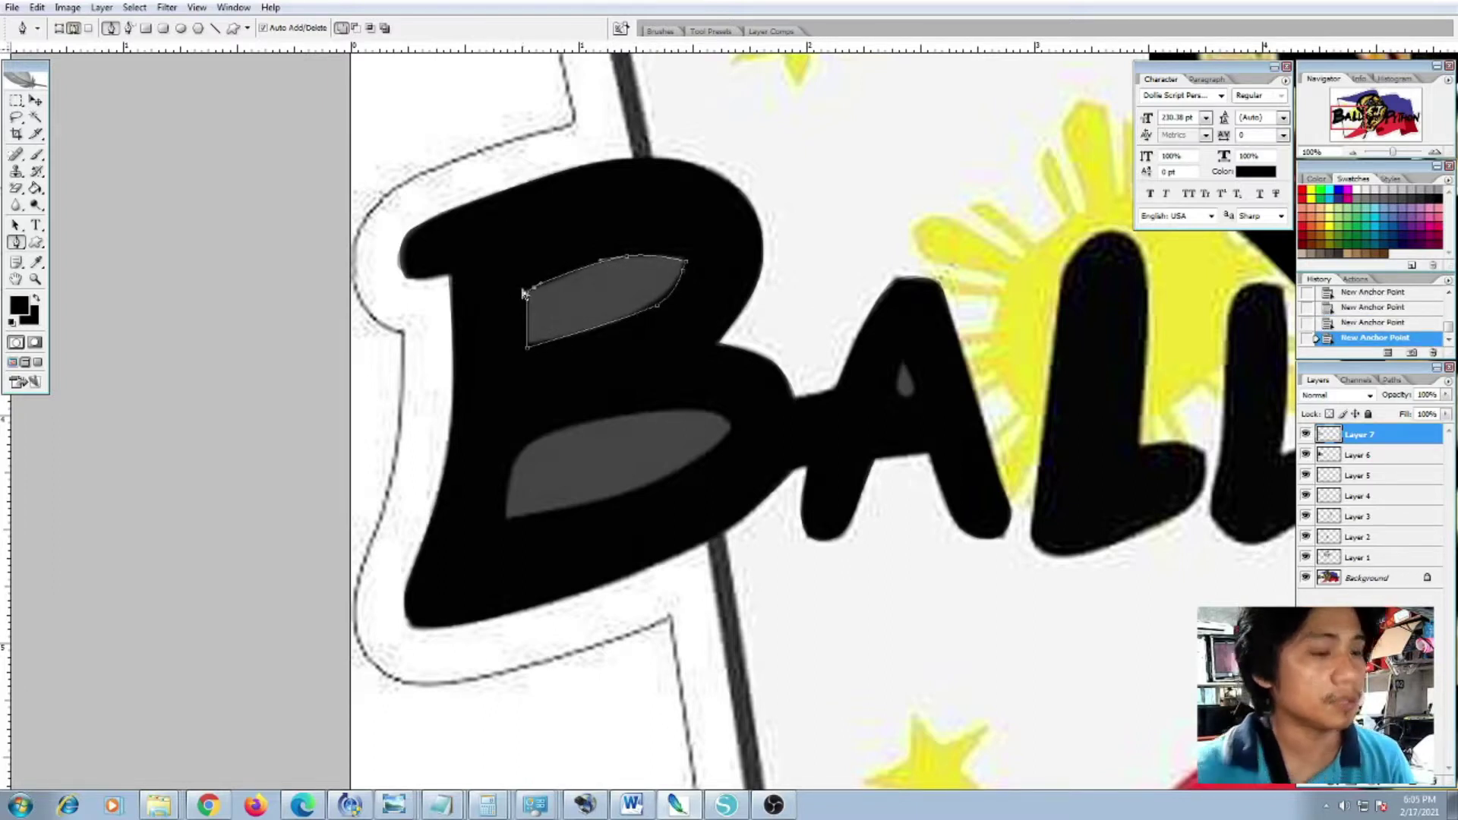
{"action": "key", "text": "ctrl+Return"}
{"action": "key", "text": "Delete"}
{"action": "key", "text": "ctrl+d"}
Trace the B's lower opening with the Pen tool, convert the path to a selection, delete that area and deselect
{"action": "left_click", "coordinate": [505, 520]}
{"action": "left_click_drag", "start_coordinate": [530, 444], "coordinate": [553, 430]}
{"action": "left_click_drag", "start_coordinate": [664, 410], "coordinate": [713, 415]}
{"action": "left_click", "coordinate": [732, 432]}
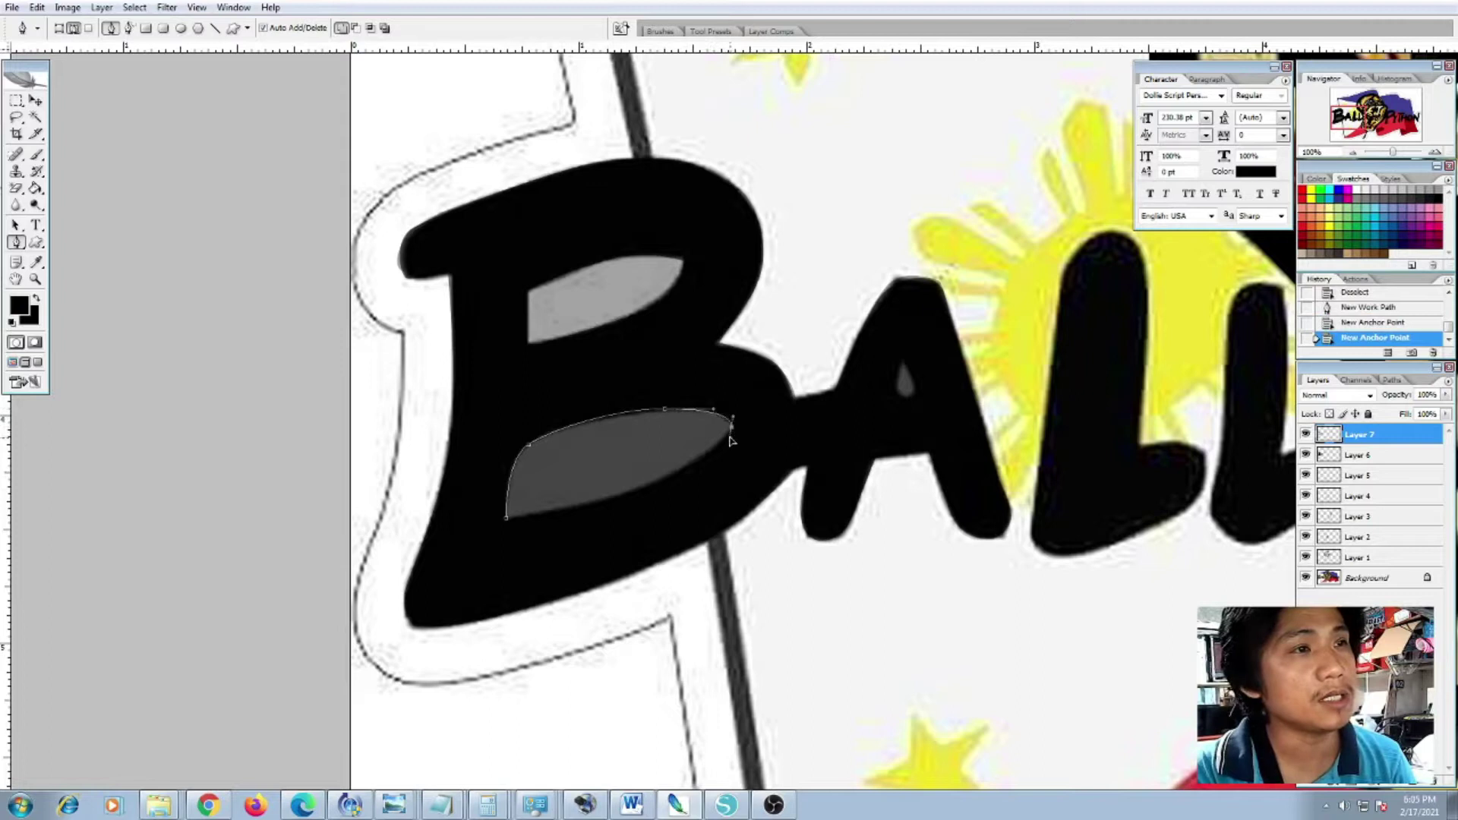
{"action": "left_click_drag", "start_coordinate": [670, 474], "coordinate": [644, 488]}
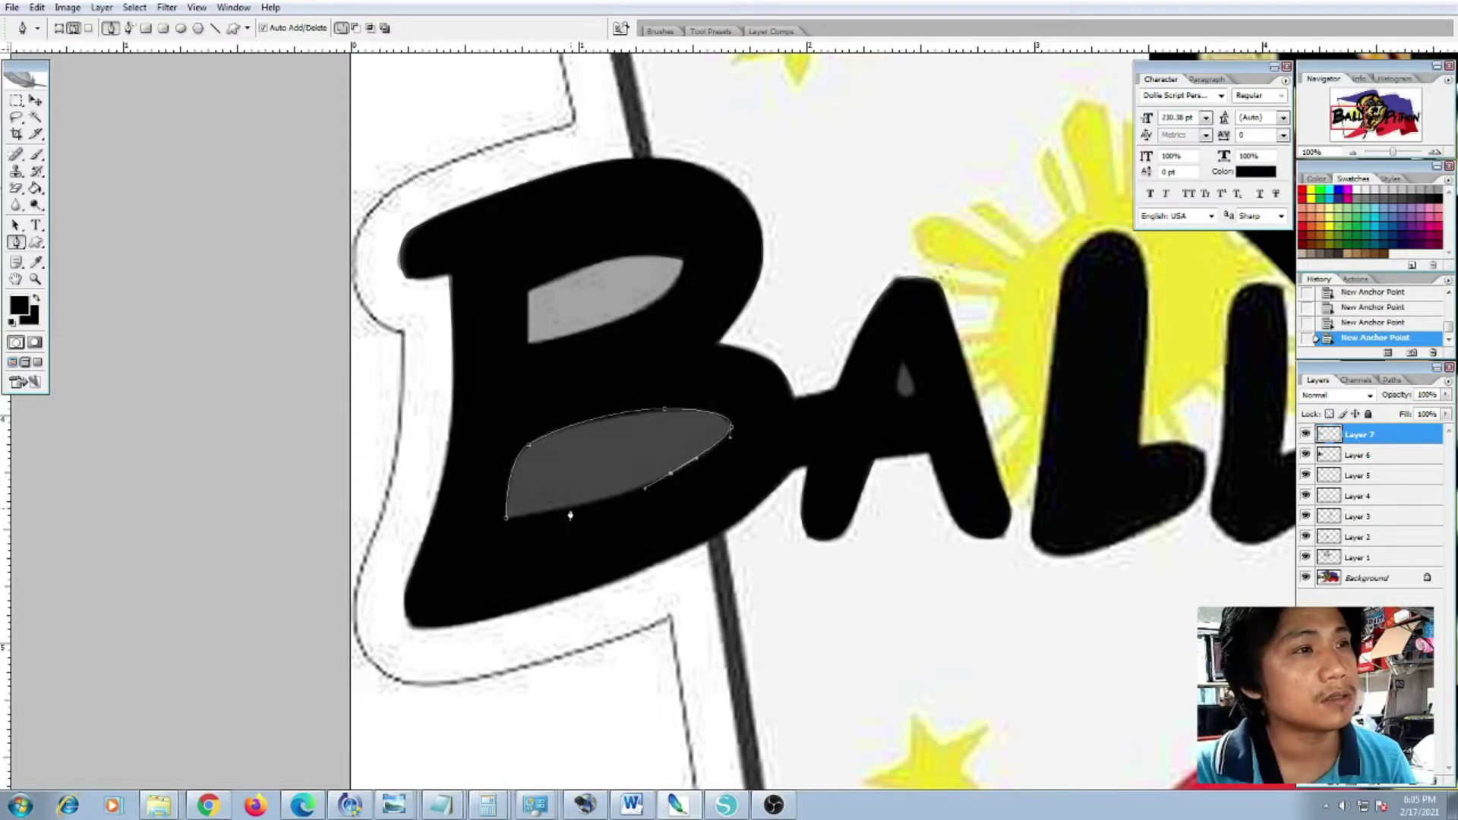
{"action": "key", "text": "ctrl+Return"}
{"action": "key", "text": "Delete"}
{"action": "key", "text": "ctrl+d"}
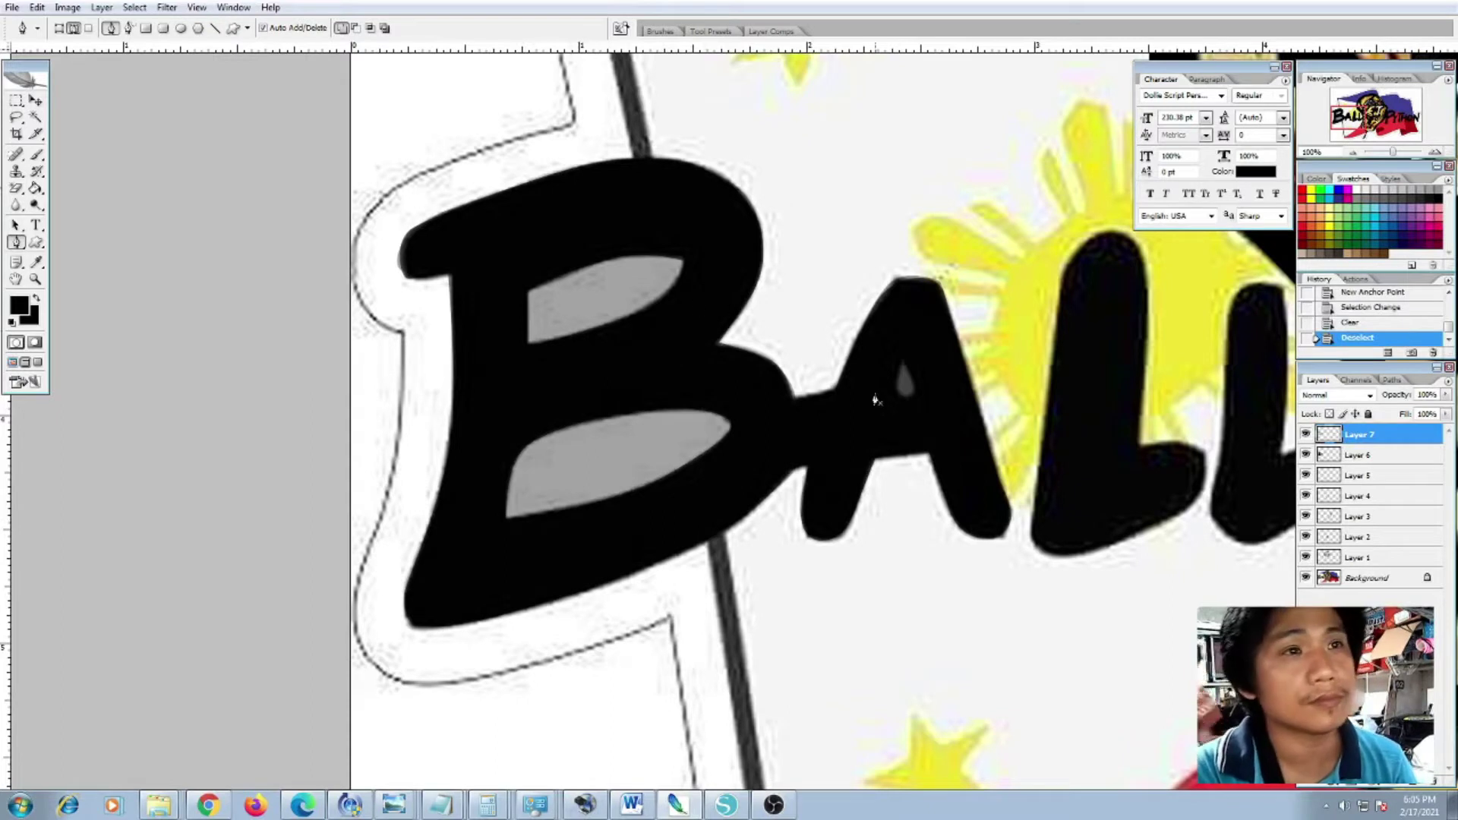
Trace the small opening inside the A, convert the path to a selection, delete that area and deselect
{"action": "left_click", "coordinate": [903, 366]}
{"action": "left_click", "coordinate": [897, 394]}
{"action": "left_click", "coordinate": [909, 389]}
{"action": "left_click", "coordinate": [903, 366]}
{"action": "key", "text": "ctrl+z"}
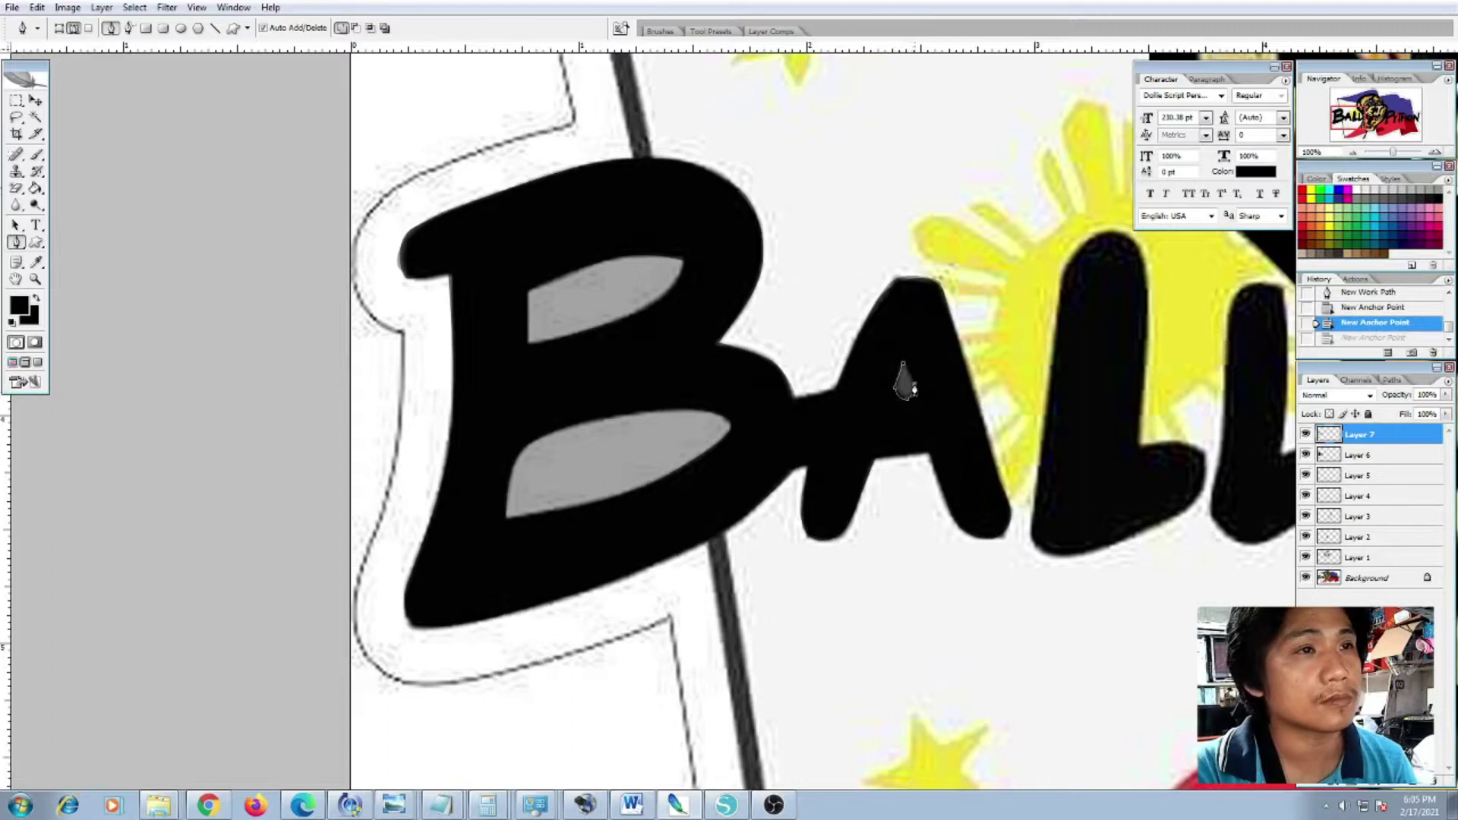
{"action": "key", "text": "ctrl+Return"}
{"action": "key", "text": "Delete"}
{"action": "key", "text": "ctrl+d"}
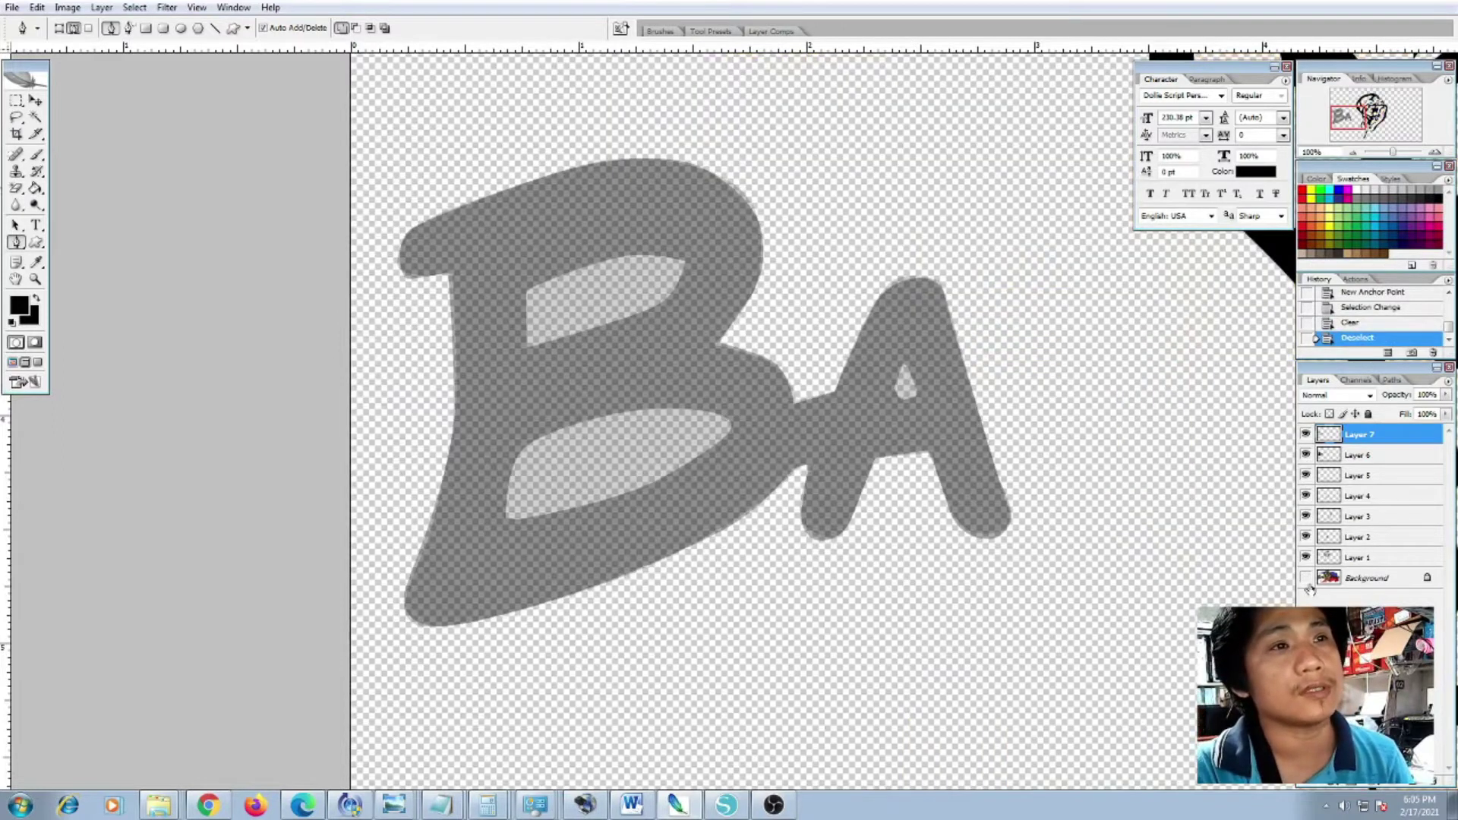
Set the fill of Layer 6 to 100%
{"action": "left_click", "coordinate": [1445, 414]}
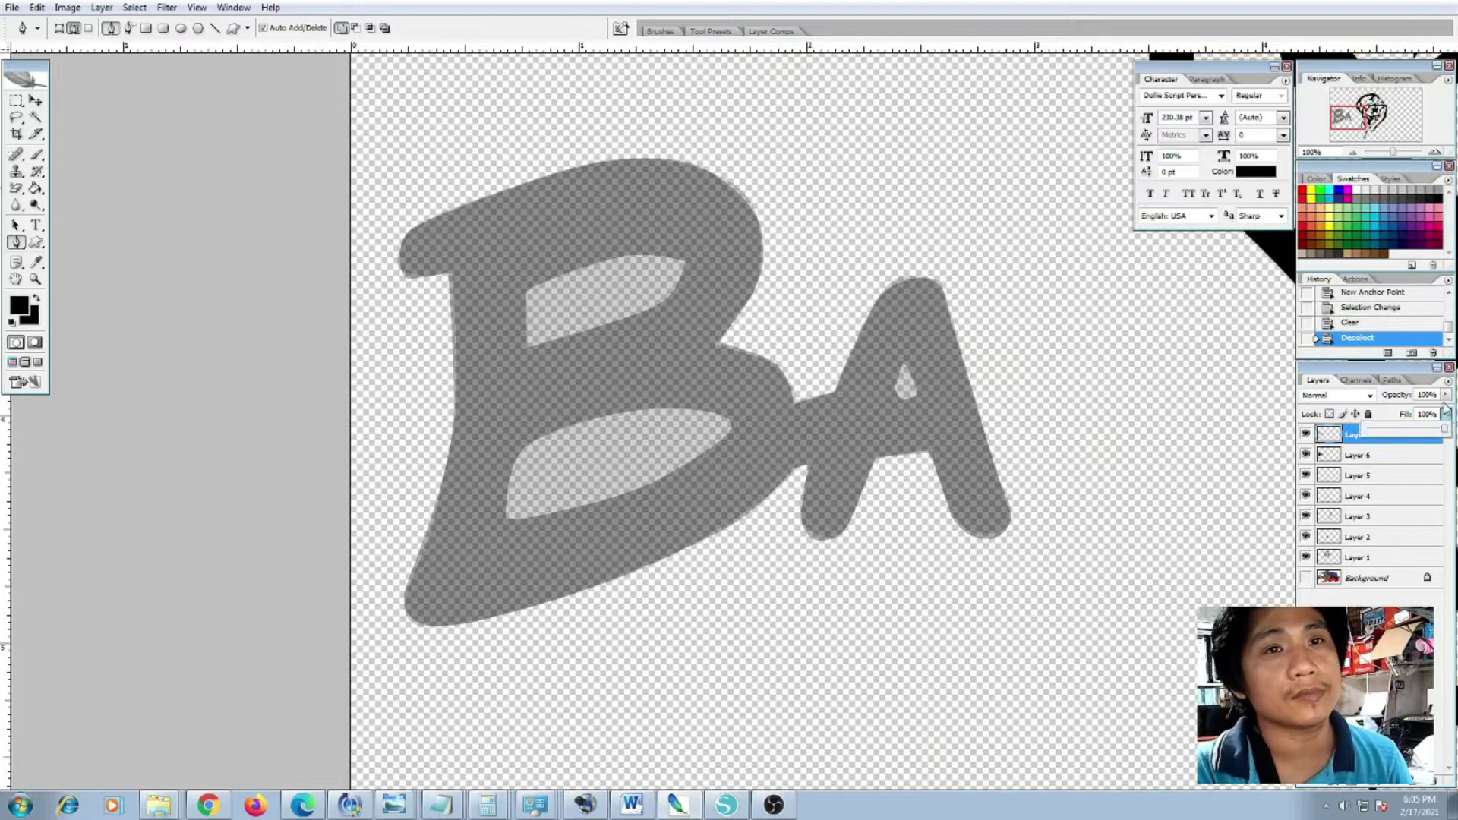
{"action": "left_click", "coordinate": [1445, 414]}
{"action": "left_click", "coordinate": [1369, 456]}
{"action": "left_click", "coordinate": [1445, 414]}
{"action": "left_click_drag", "start_coordinate": [1403, 430], "coordinate": [1445, 430]}
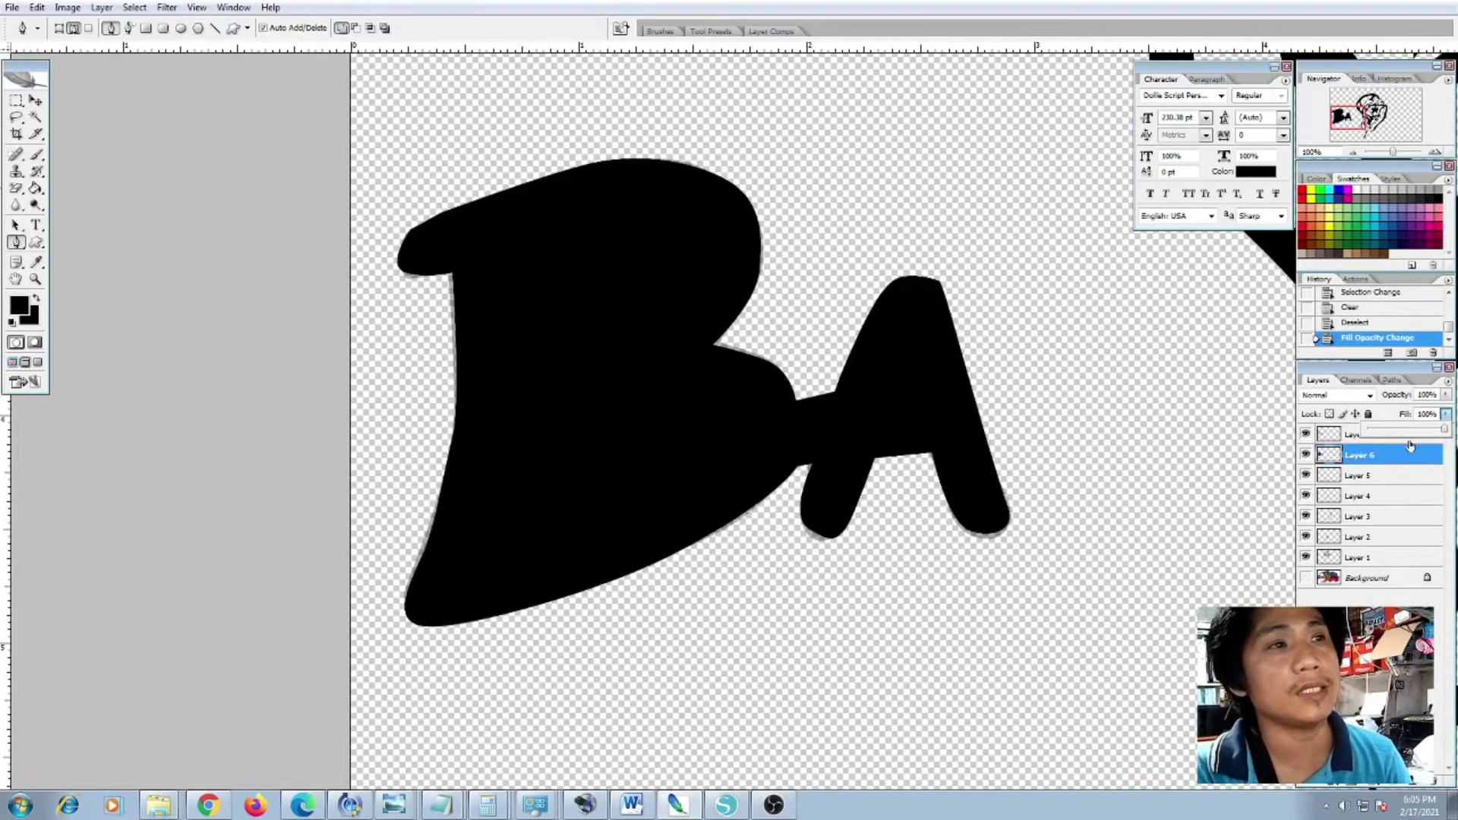
{"action": "left_click", "coordinate": [1361, 461]}
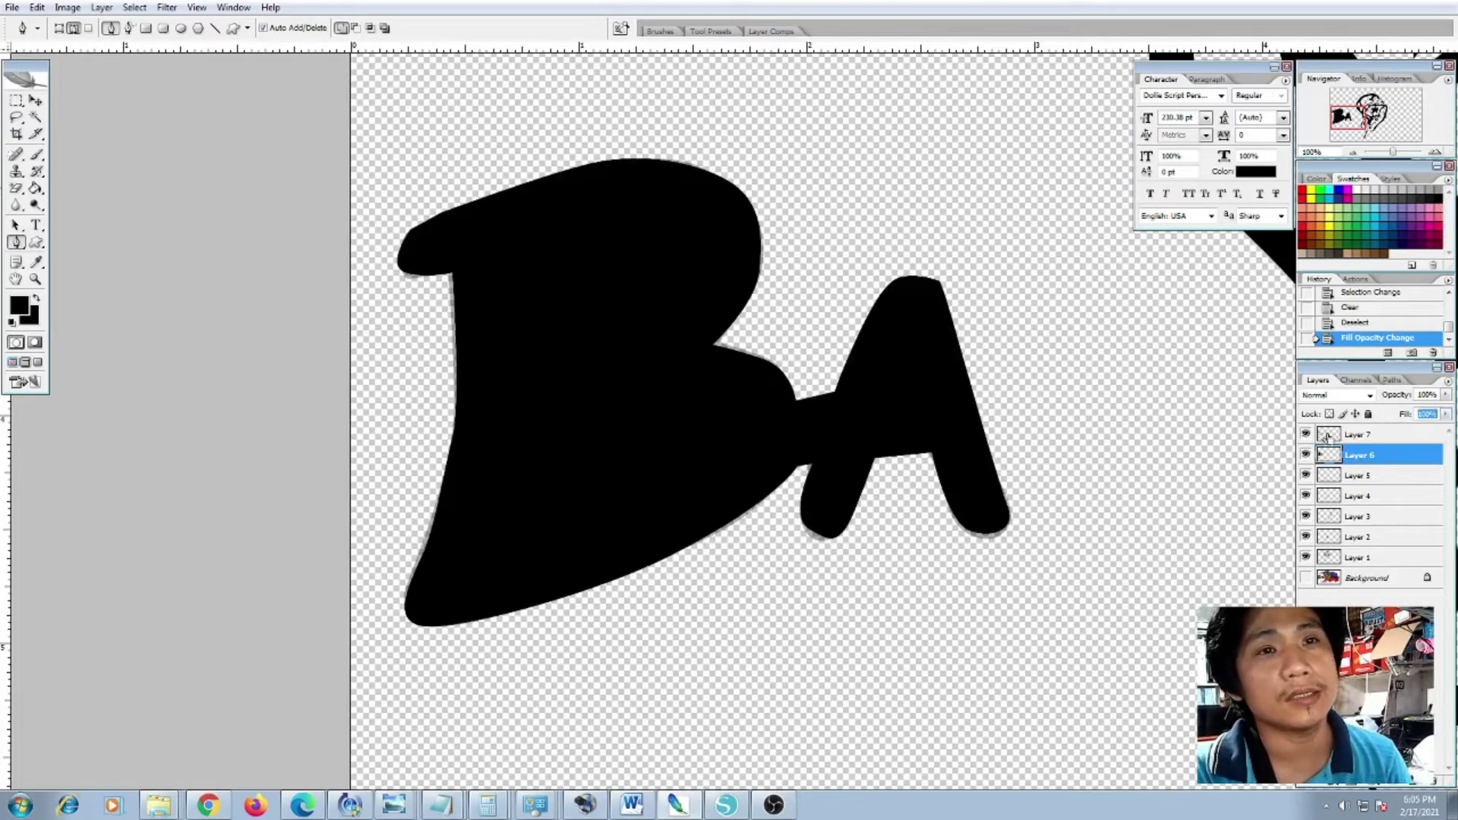
{"action": "left_click", "coordinate": [1355, 455], "text": "ctrl"}
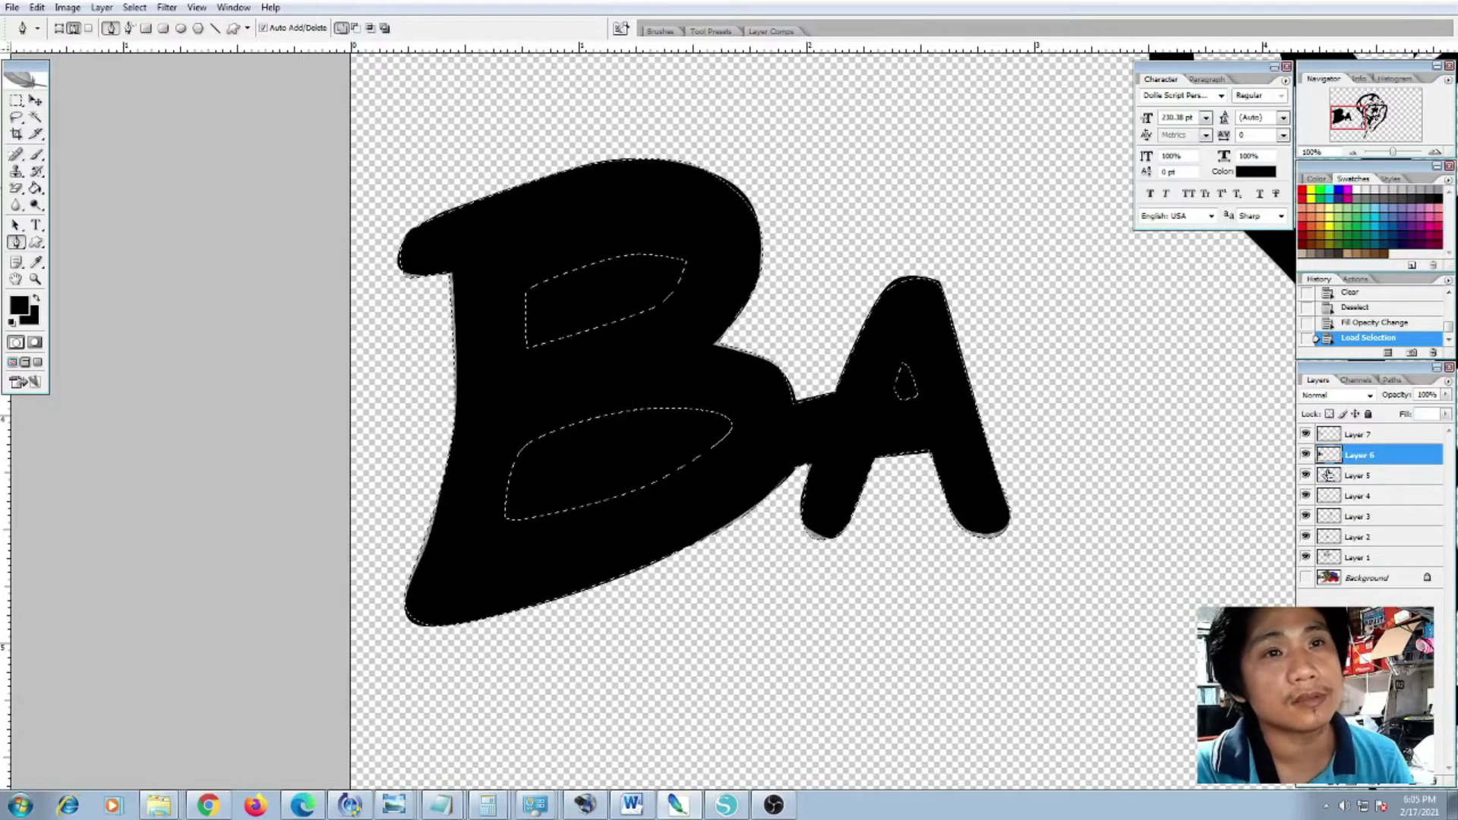
{"action": "key", "text": "ctrl+z"}
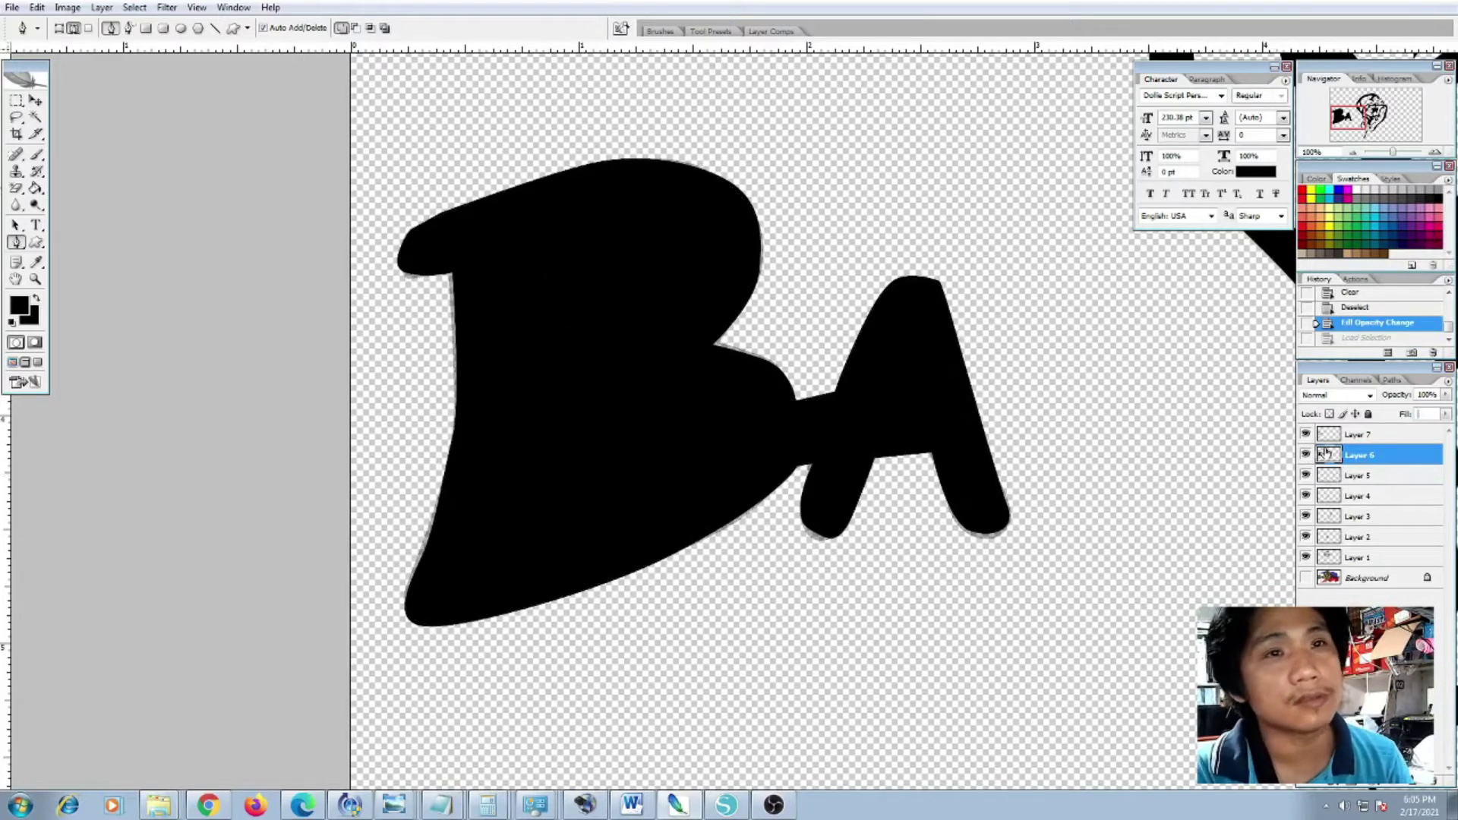
{"action": "left_click", "coordinate": [1377, 435]}
{"action": "left_click", "coordinate": [1446, 414]}
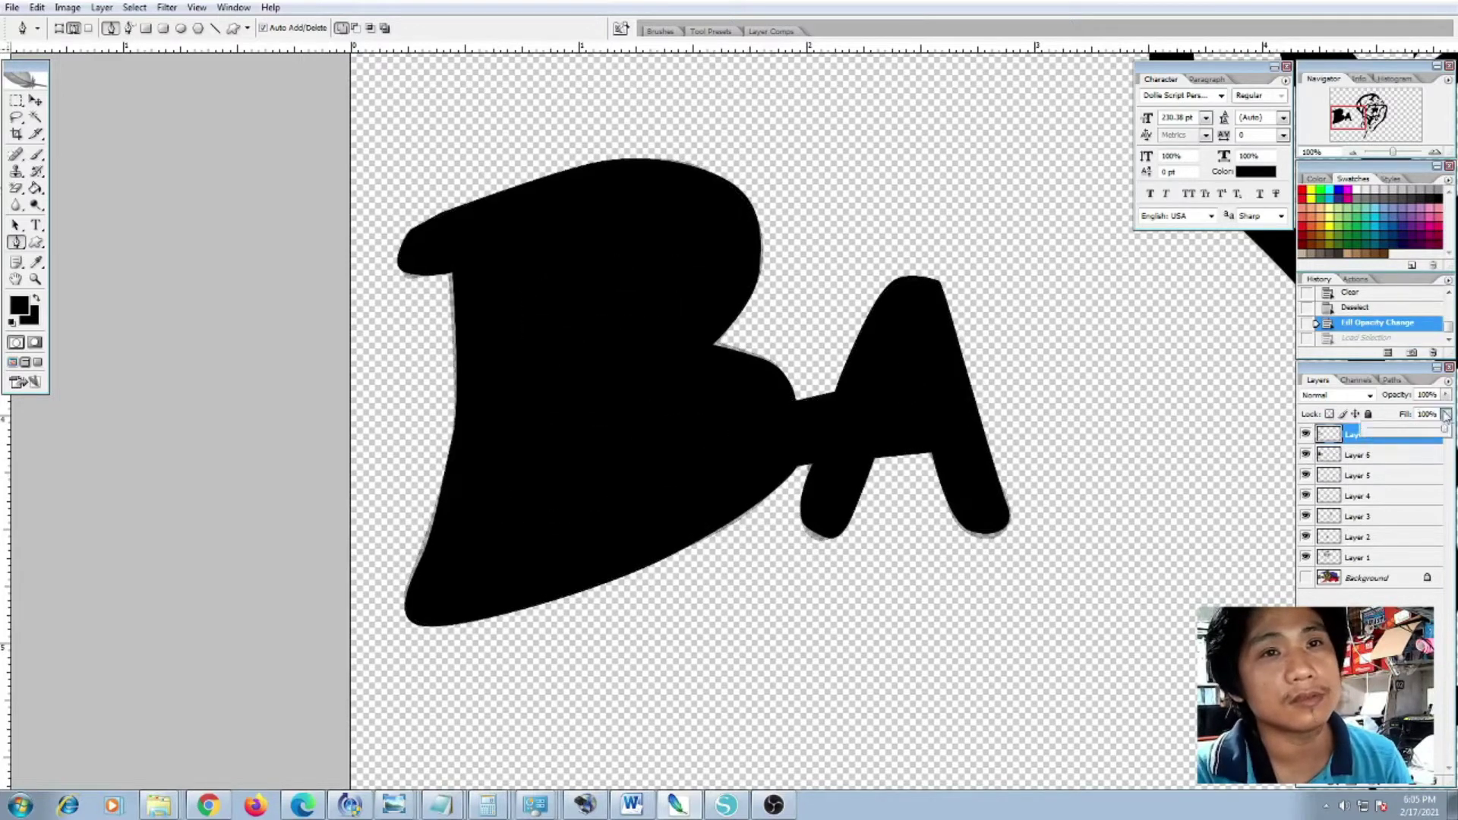
{"action": "left_click", "coordinate": [1347, 436]}
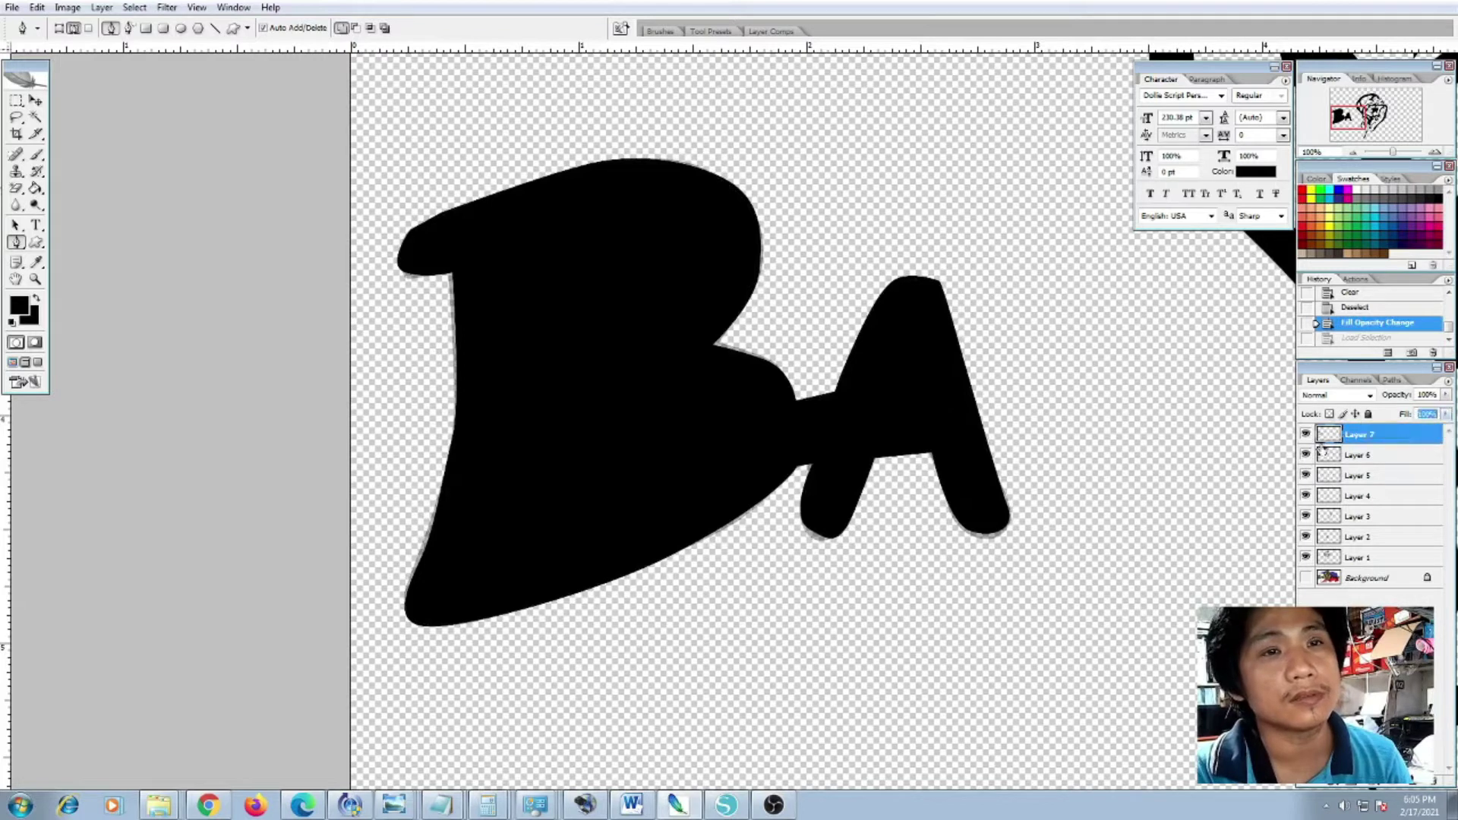
Set the fill of Layer 6 to 47% and hide Layer 7
{"action": "left_click", "coordinate": [1377, 455]}
{"action": "left_click", "coordinate": [1446, 414]}
{"action": "left_click_drag", "start_coordinate": [1443, 431], "coordinate": [1405, 435]}
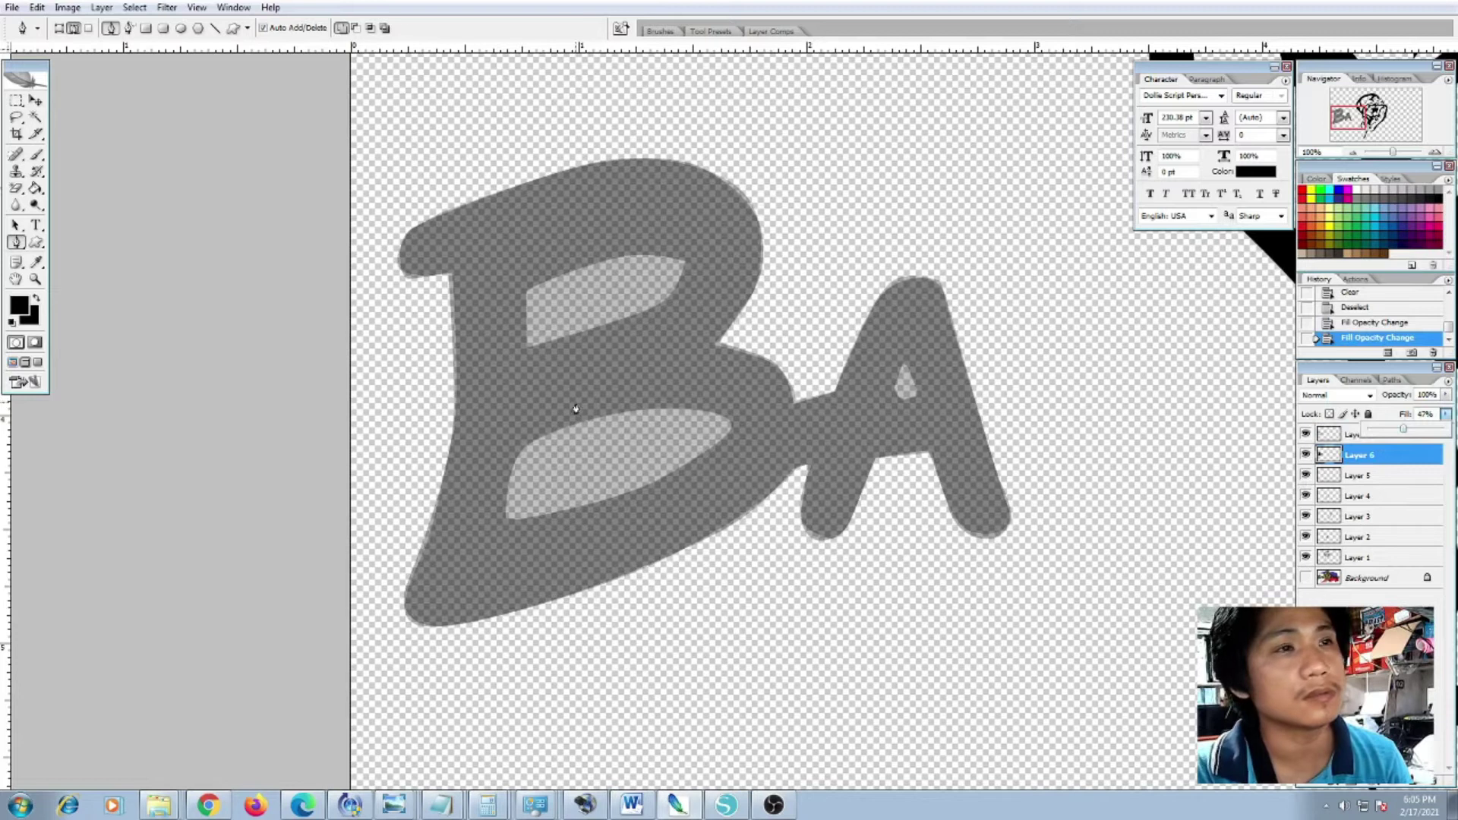
{"action": "left_click", "coordinate": [1305, 435]}
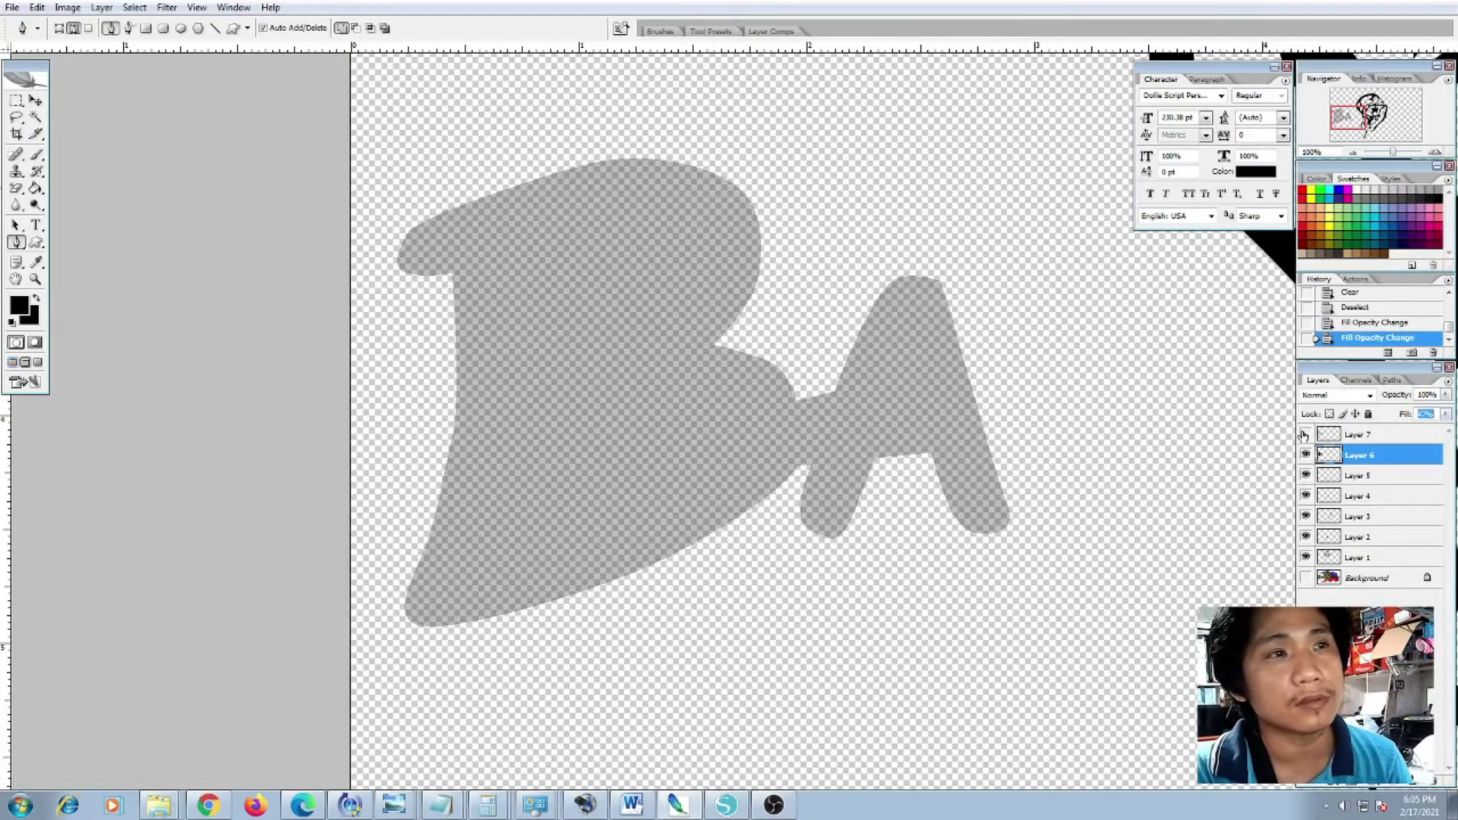
{"action": "left_click", "coordinate": [1329, 451], "text": "ctrl"}
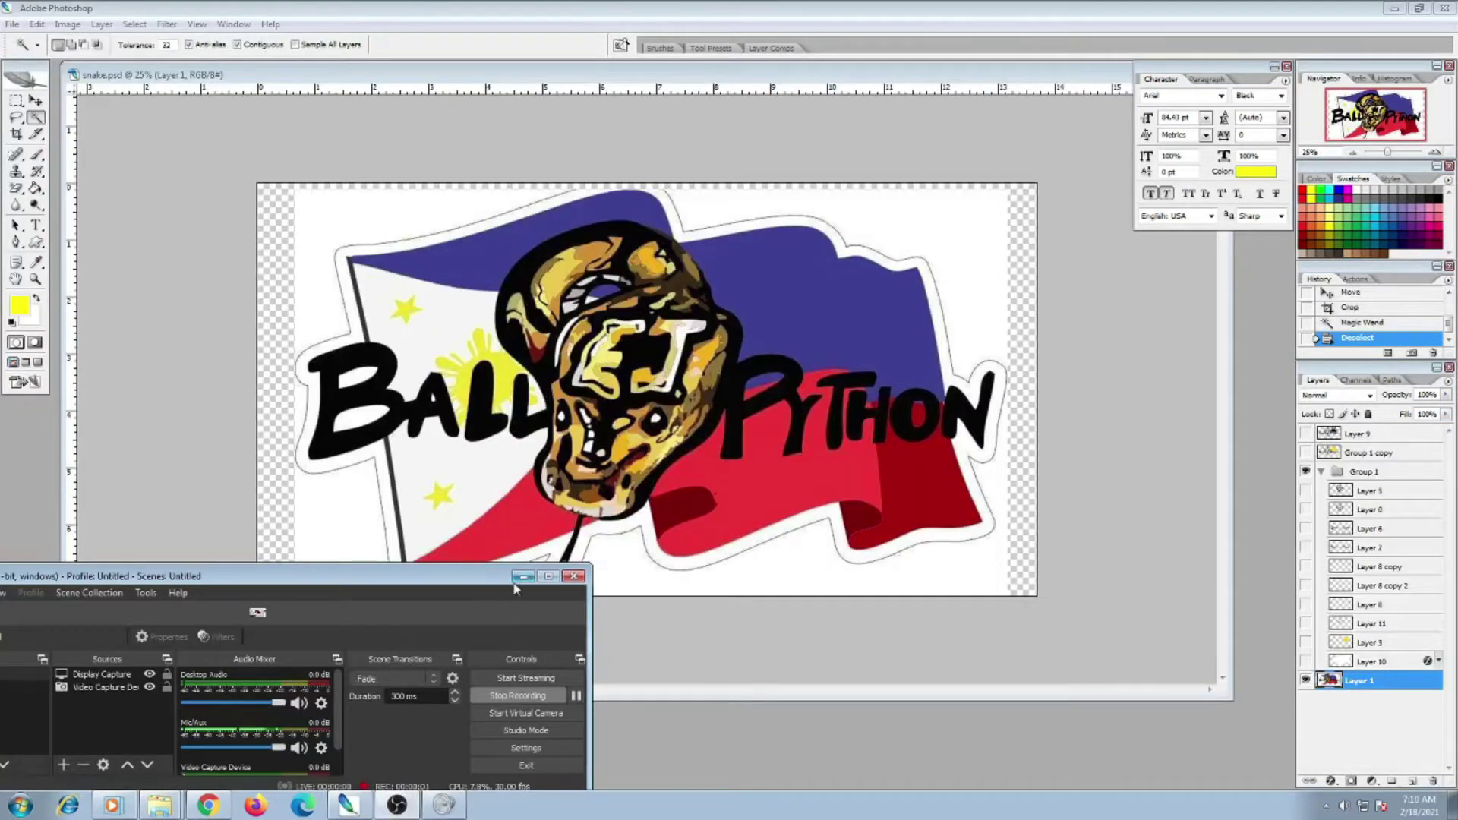
Select the black outline around the snake's upper coil on Layer 1 of snake.psd with the Magic Wand
{"action": "left_click", "coordinate": [523, 576]}
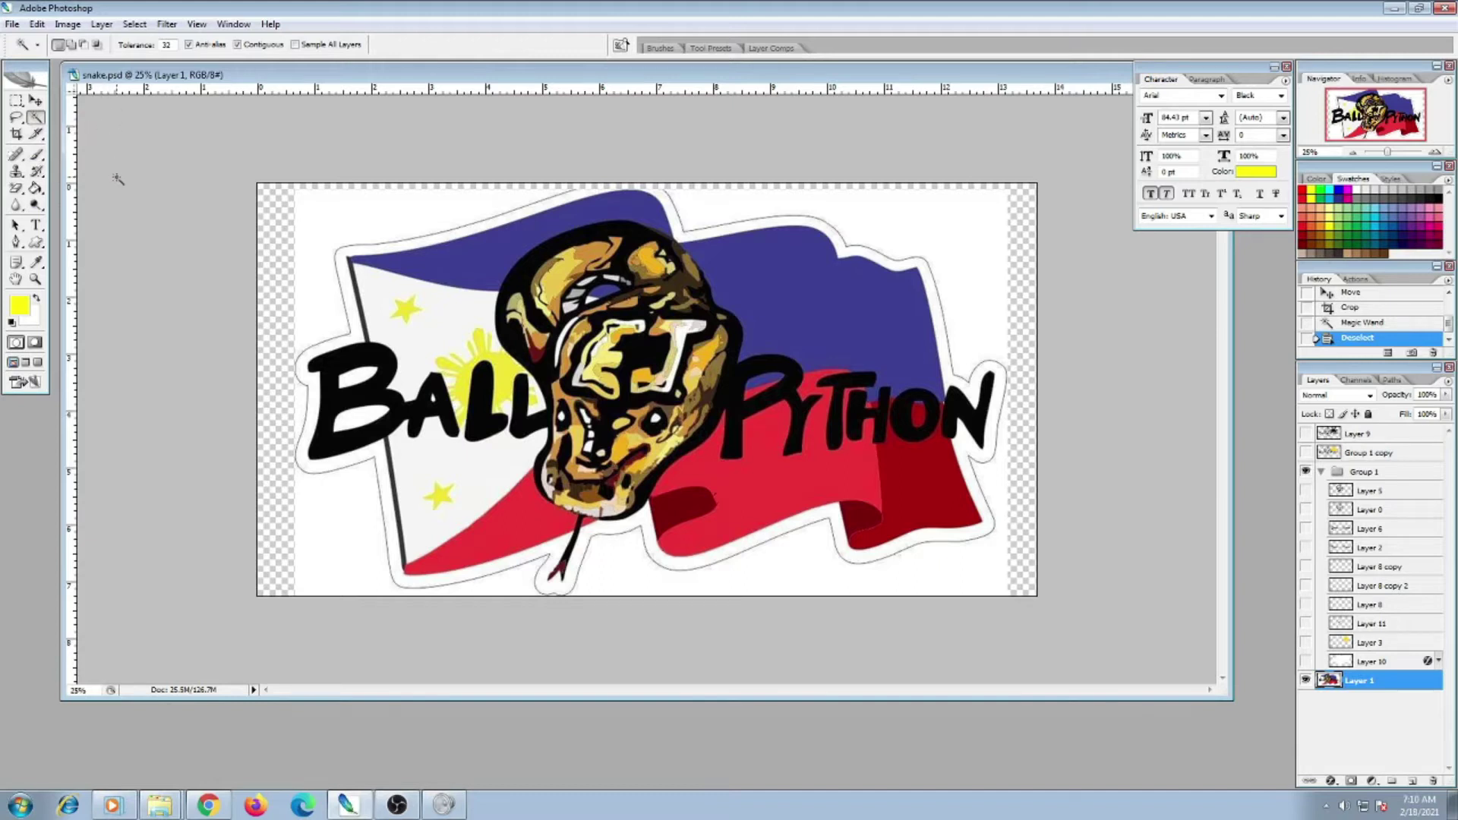
{"action": "left_click", "coordinate": [16, 100]}
{"action": "left_click", "coordinate": [34, 117]}
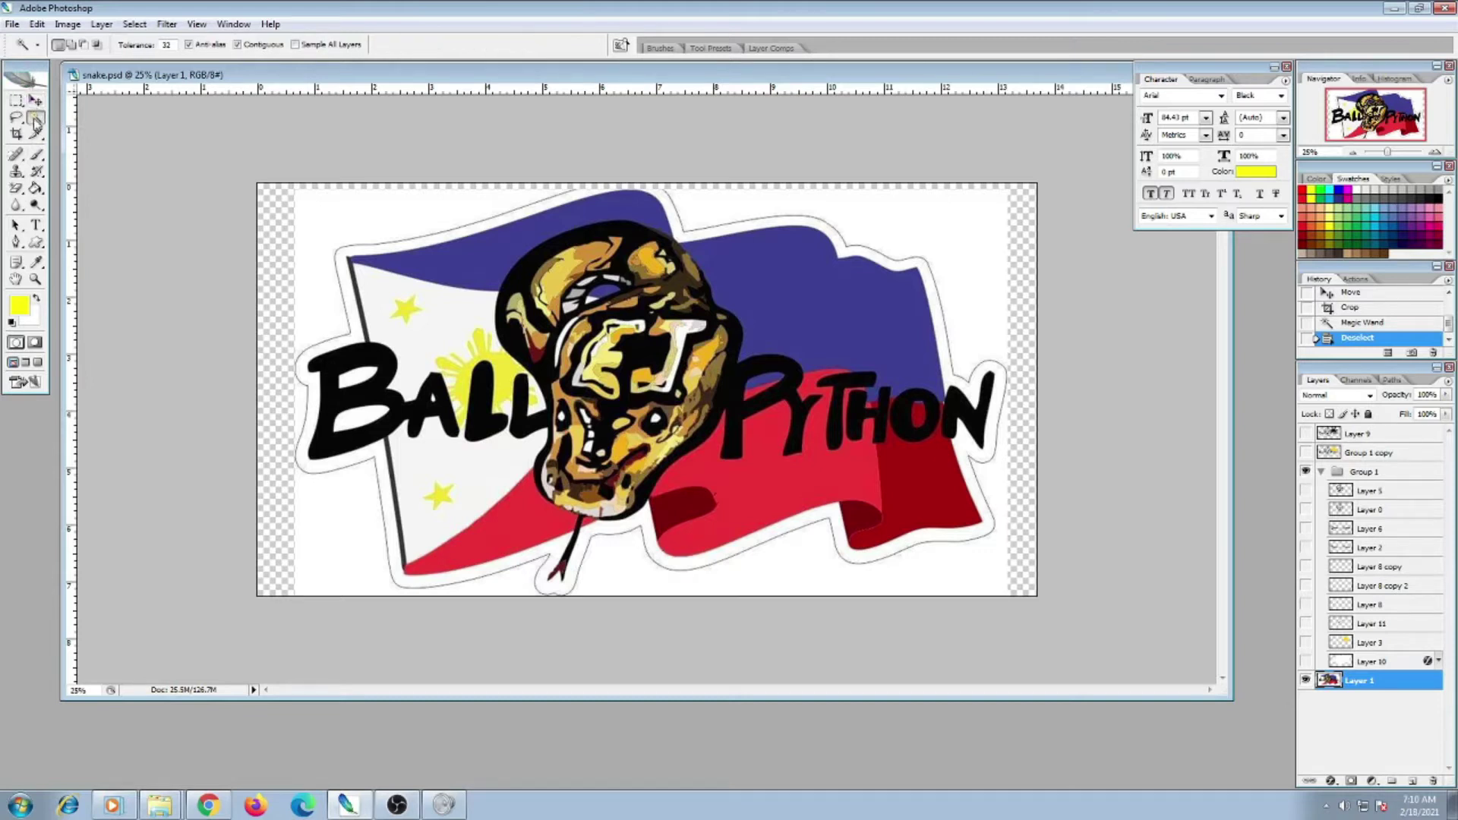
{"action": "left_click", "coordinate": [556, 245]}
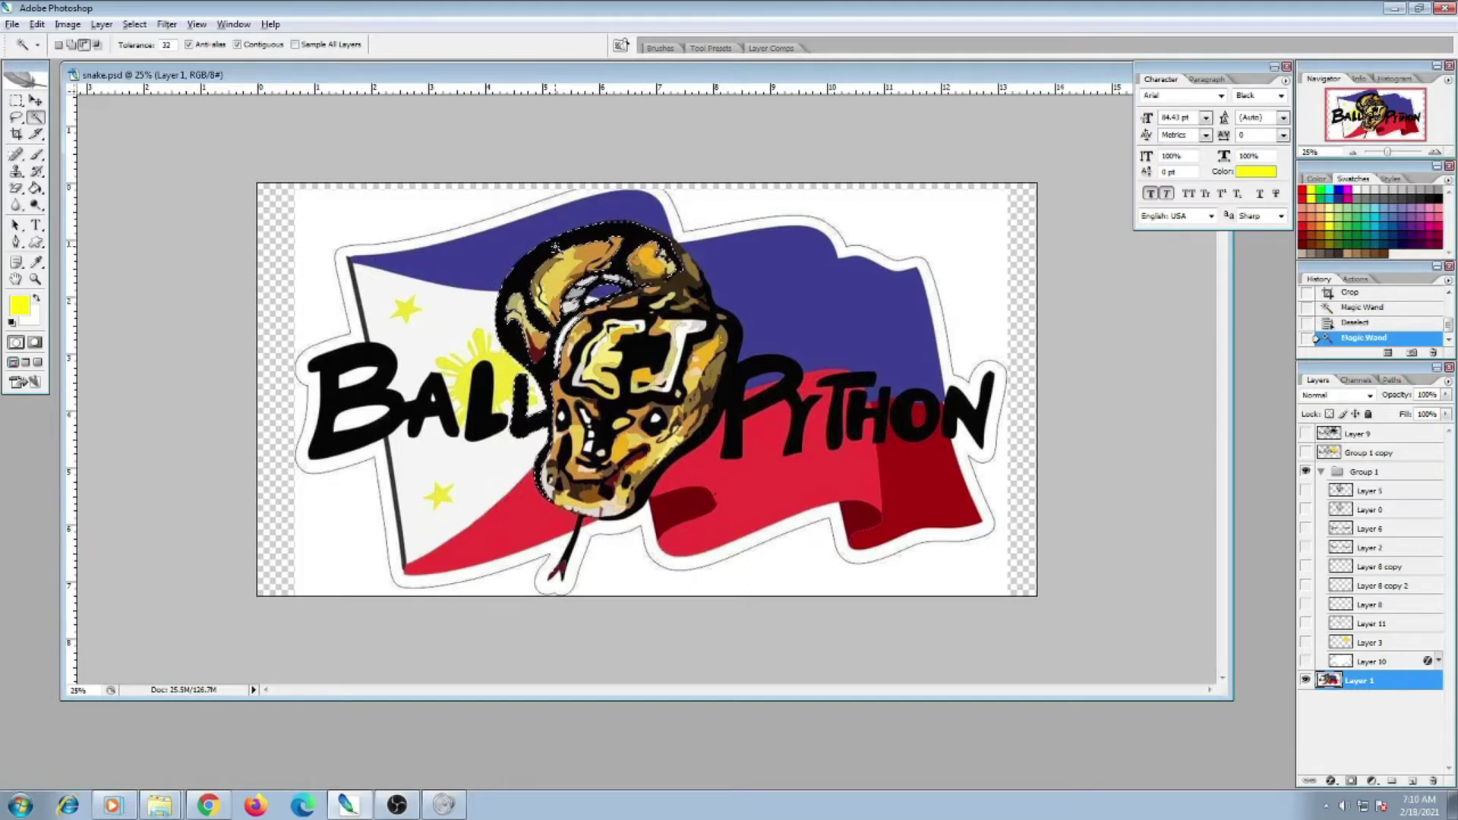
{"action": "left_click", "coordinate": [636, 313], "text": "shift"}
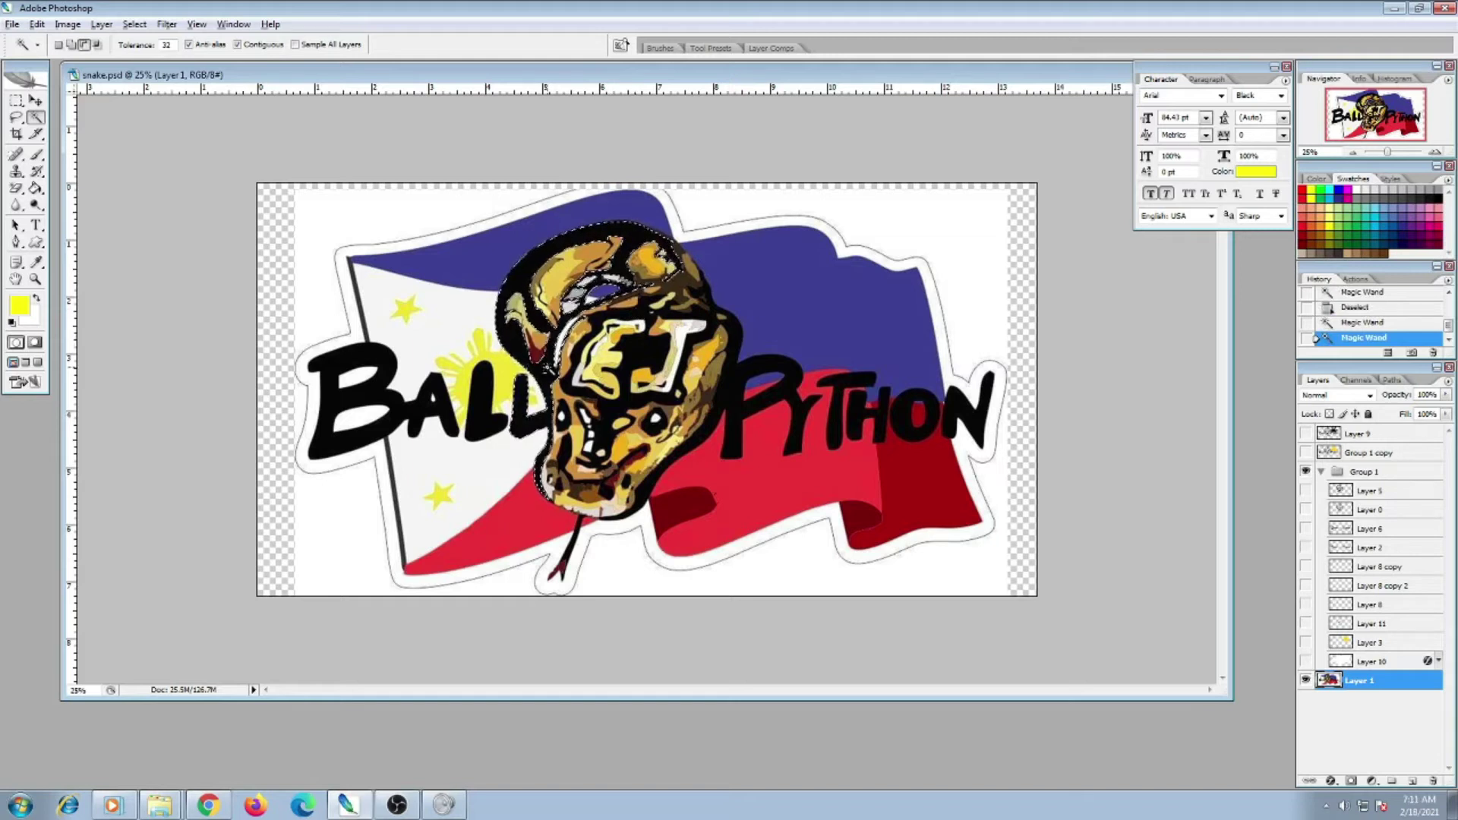
{"action": "left_click", "coordinate": [622, 412], "text": "shift"}
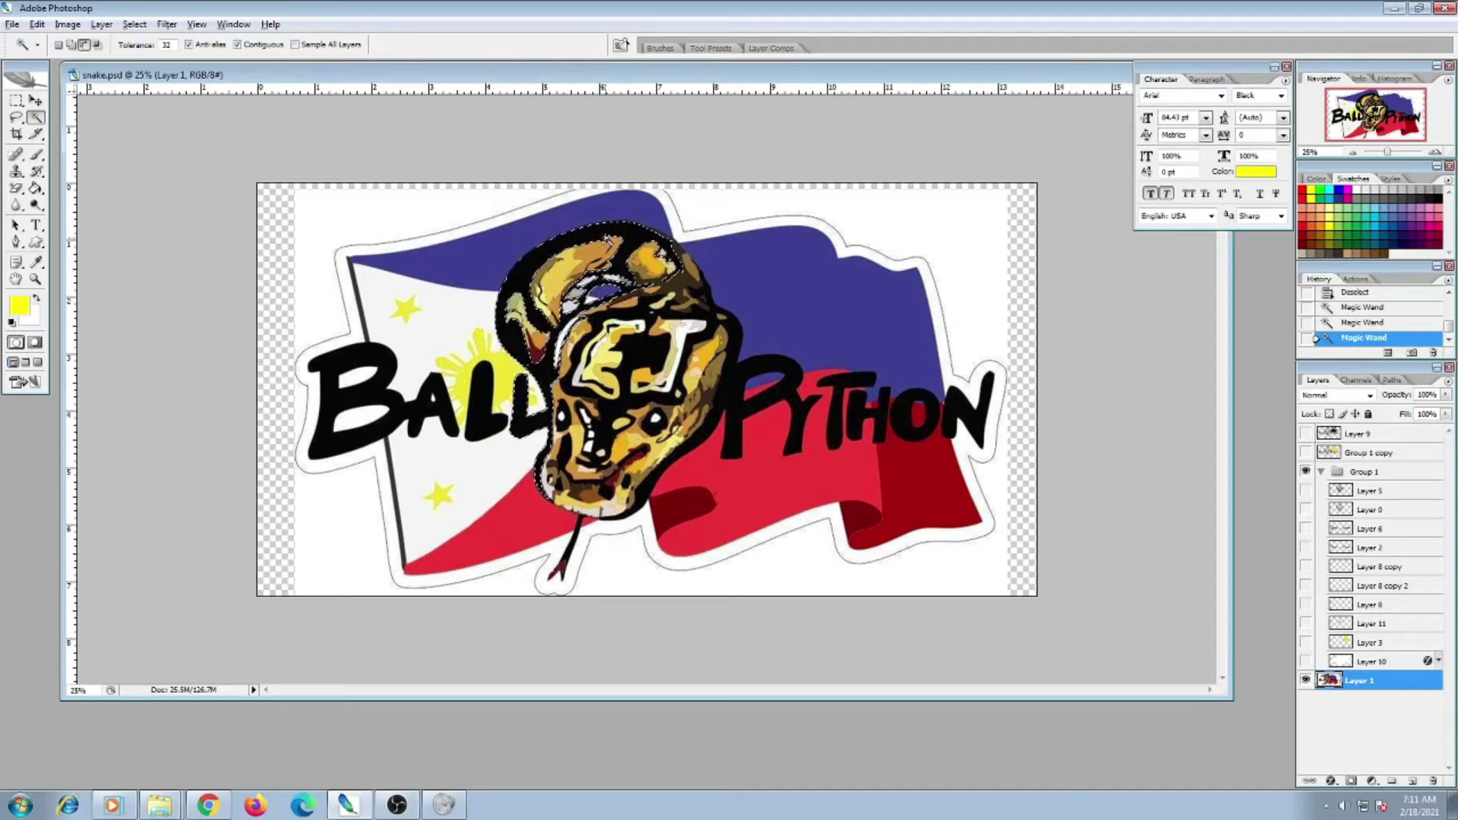
Add a new layer above the other layers in Group 1, fill the selected snake outline with black on it and deselect
{"action": "left_click", "coordinate": [1367, 490]}
{"action": "left_click", "coordinate": [1412, 780]}
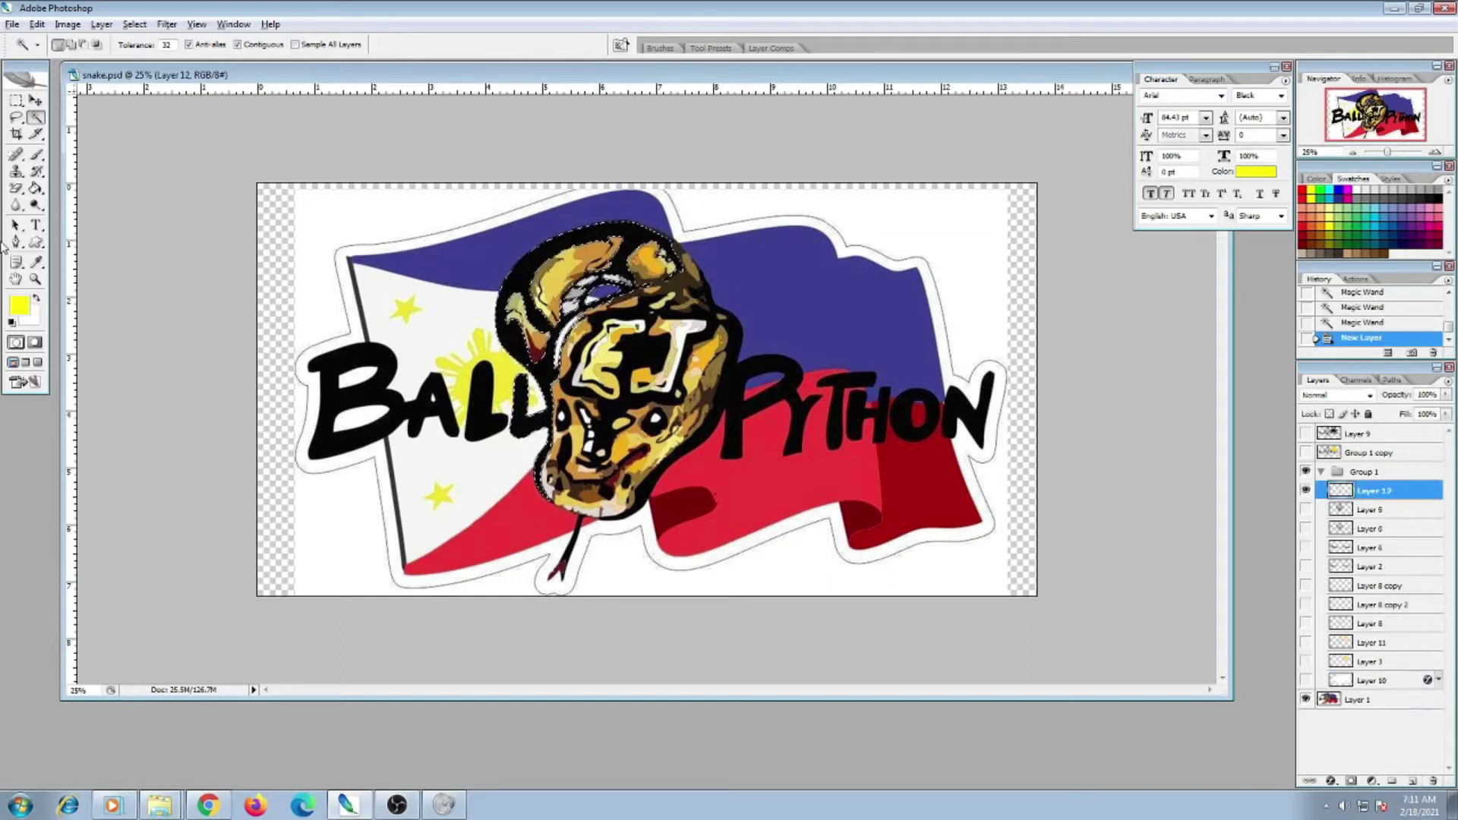
{"action": "key", "text": "d"}
{"action": "left_click", "coordinate": [36, 189]}
{"action": "left_click", "coordinate": [583, 232]}
{"action": "key", "text": "ctrl+d"}
{"action": "left_click", "coordinate": [1306, 699]}
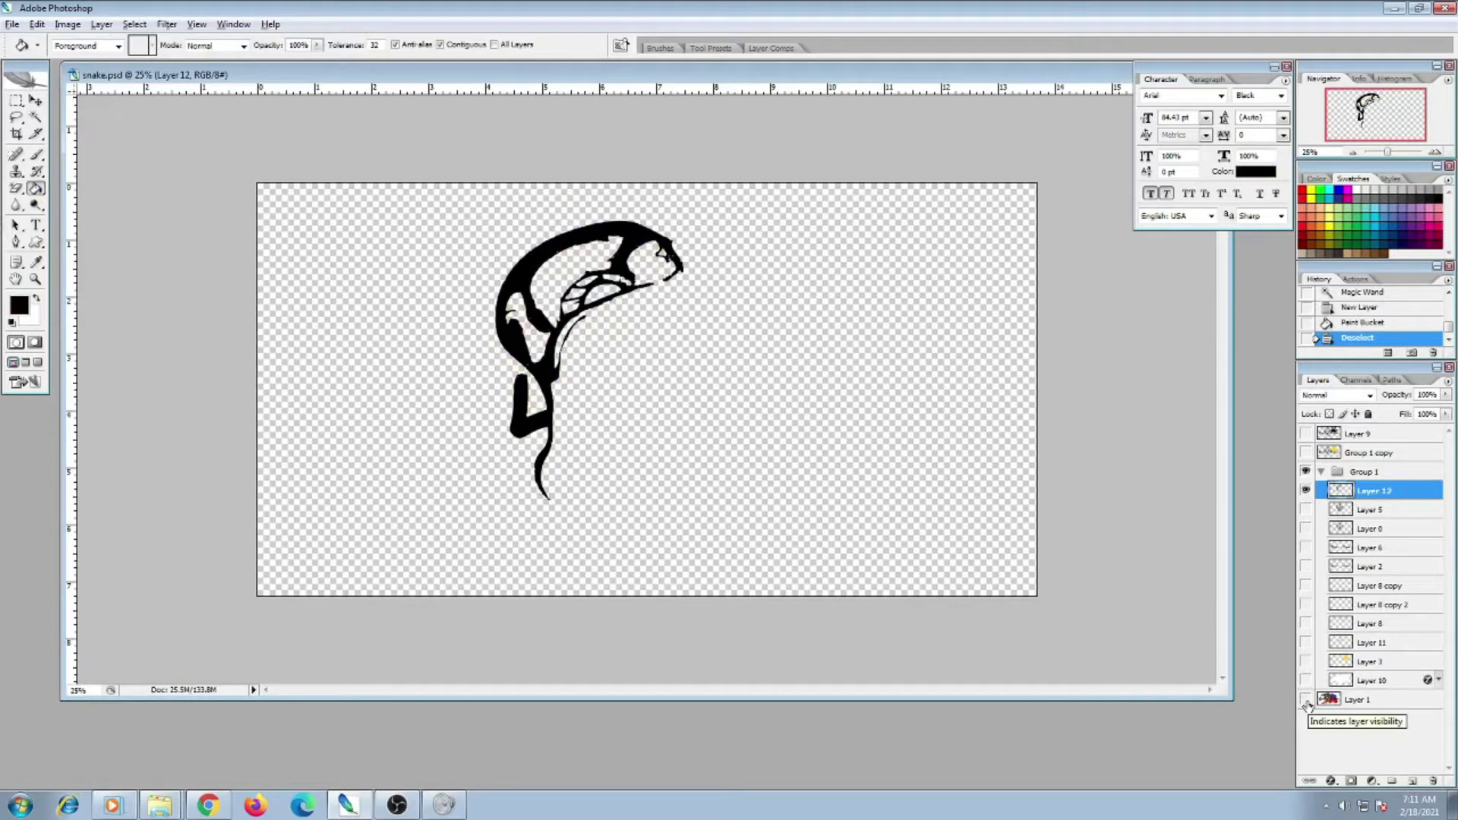
{"action": "left_click", "coordinate": [1305, 700]}
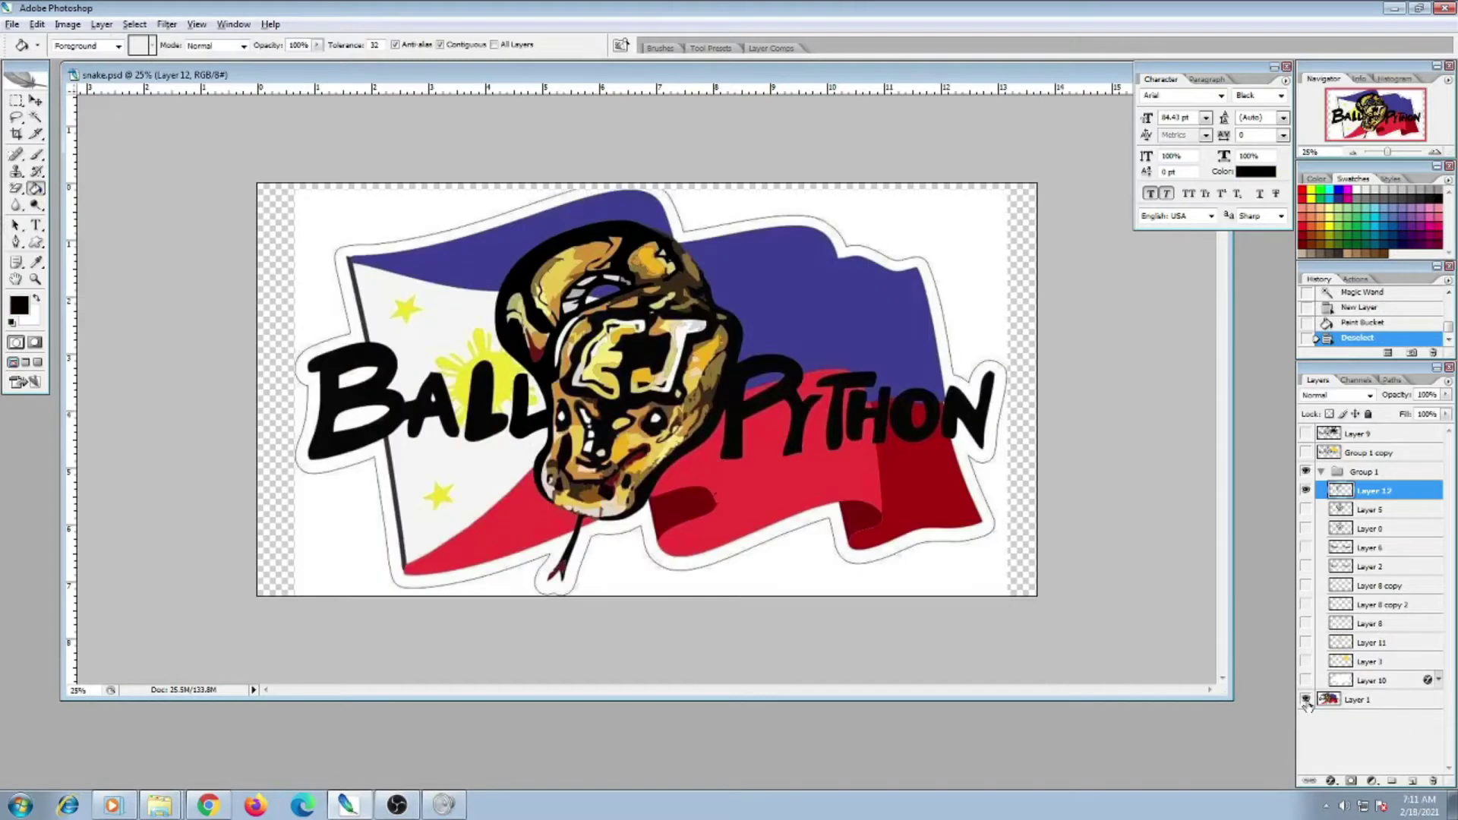
Select the connected black area around the snake's head and the ET lettering on Layer 1 with the Magic Wand
{"action": "left_click", "coordinate": [1358, 700]}
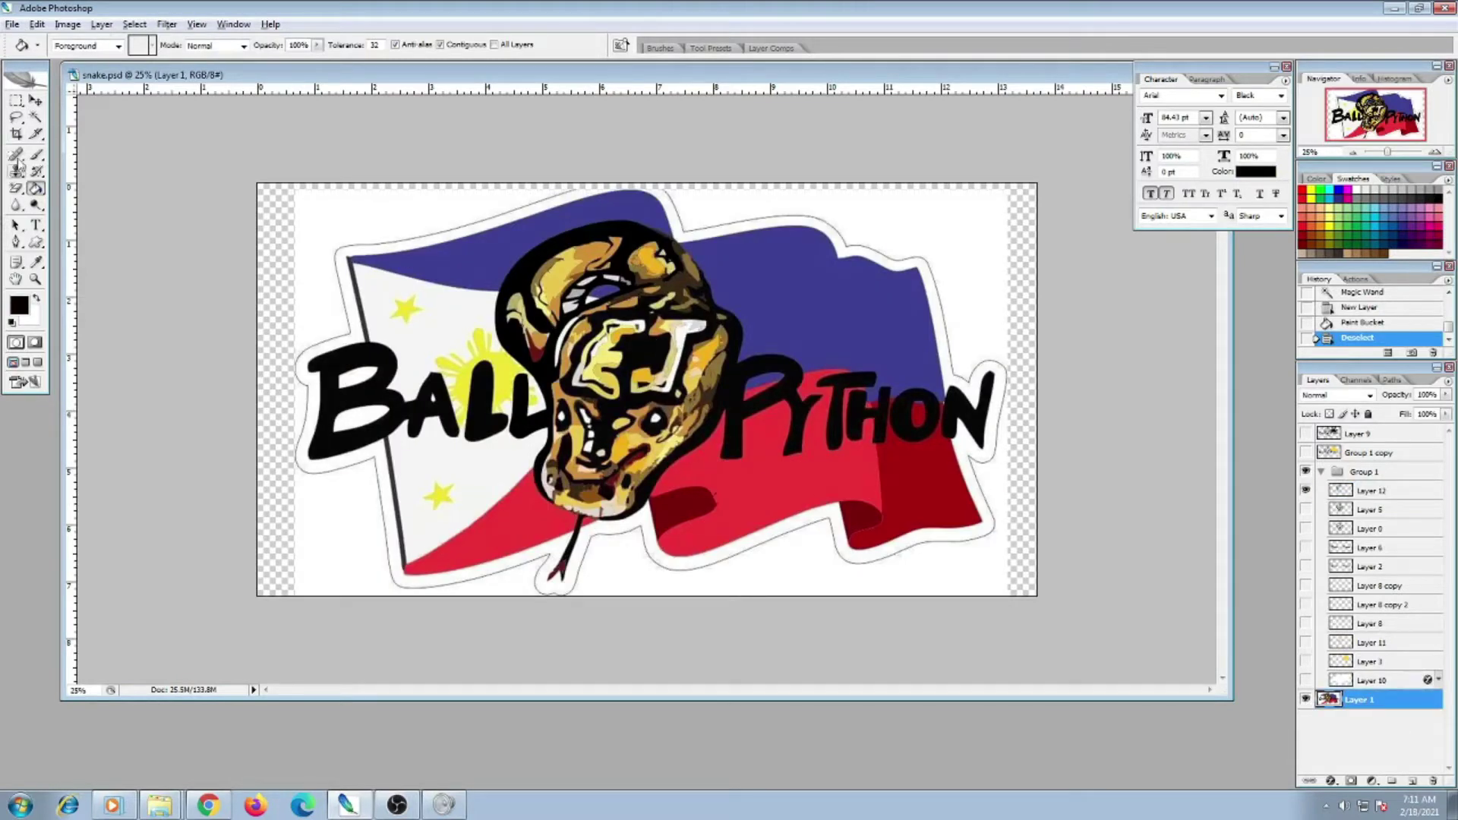
{"action": "left_click", "coordinate": [36, 118]}
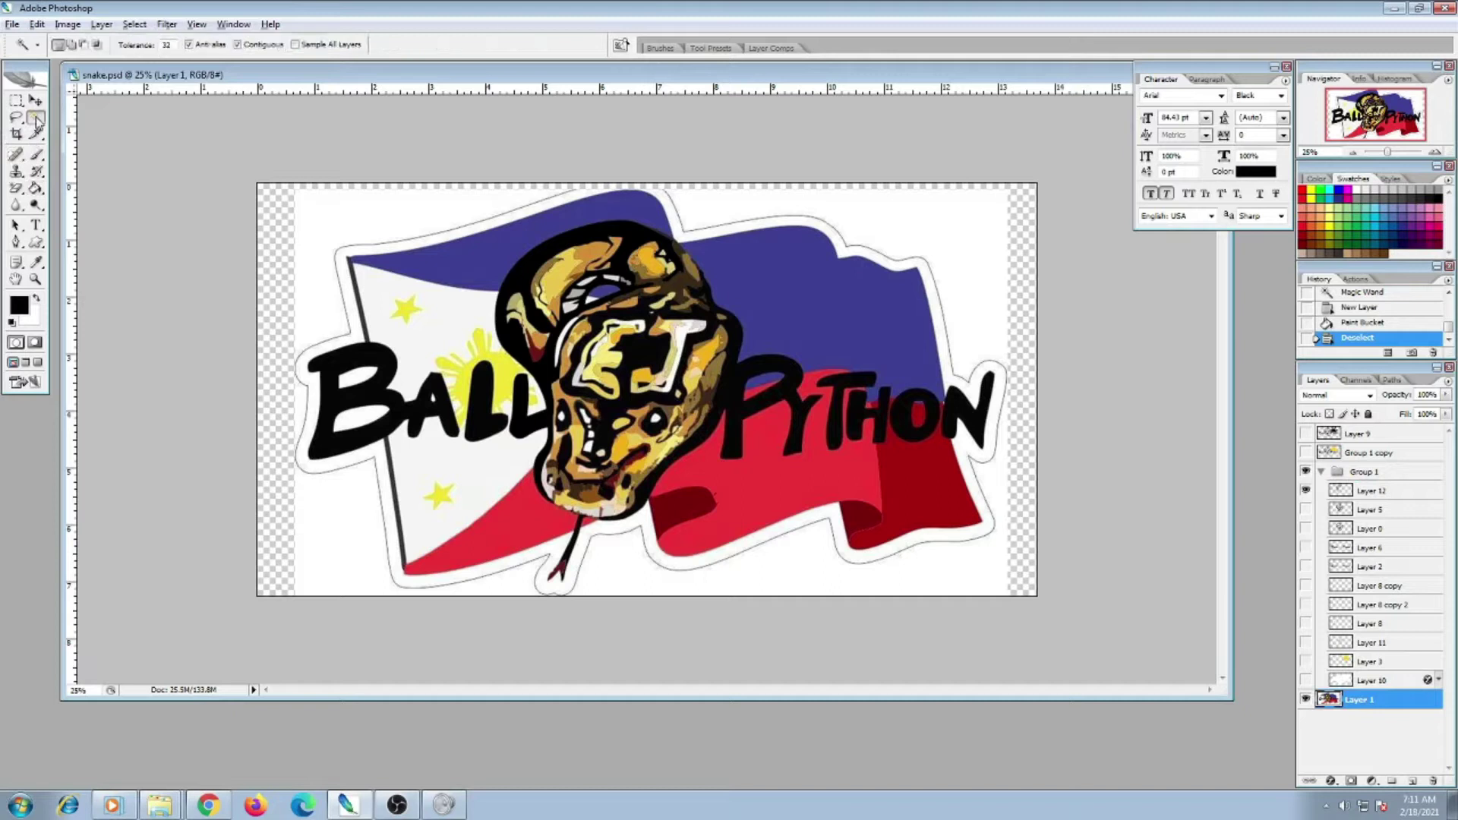
{"action": "left_click", "coordinate": [647, 355], "text": "shift"}
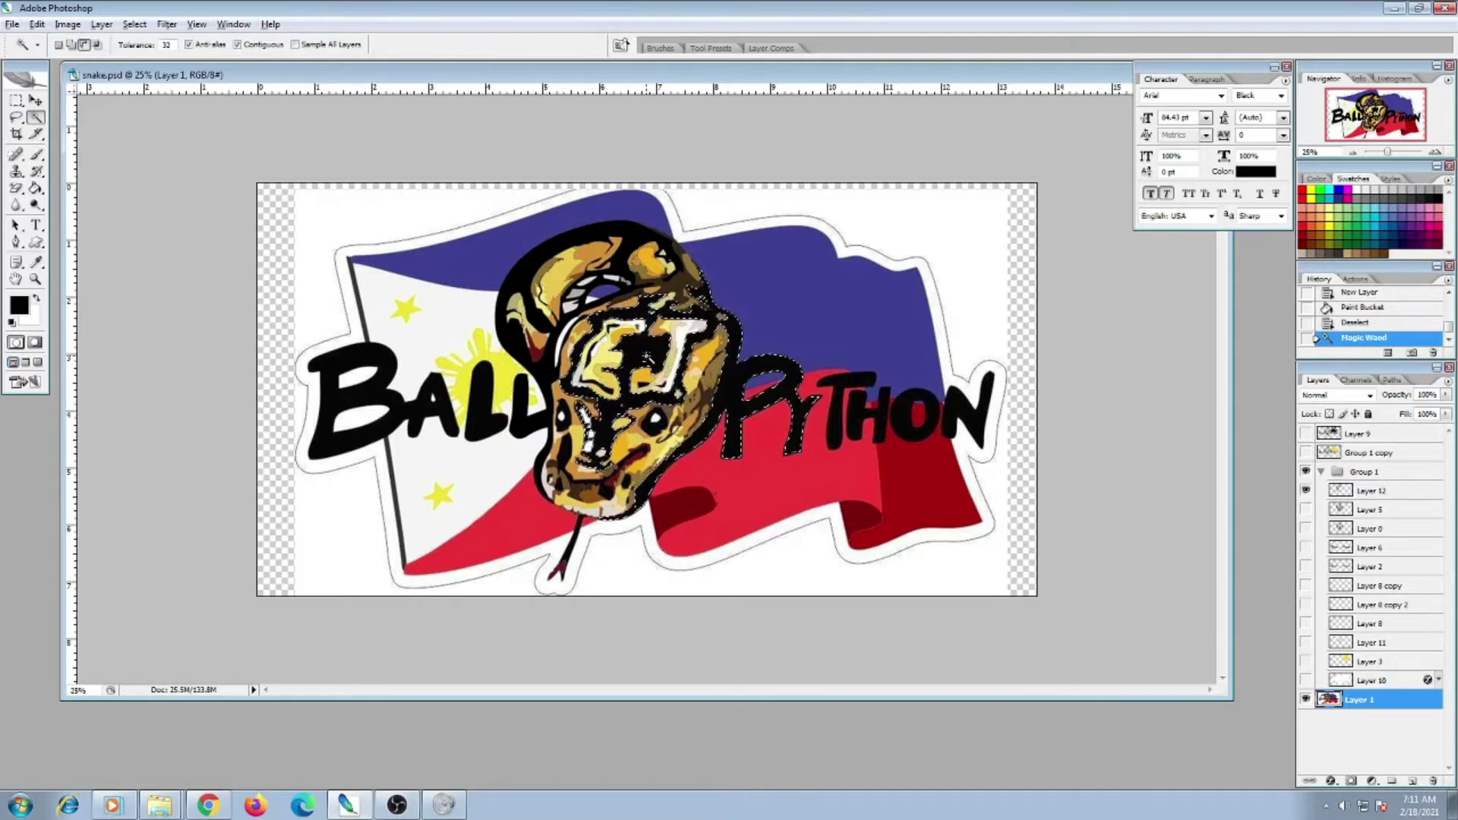
Fill the selected head and lettering area with black on Layer 12 using the Paint Bucket, and deselect
{"action": "left_click", "coordinate": [1381, 490]}
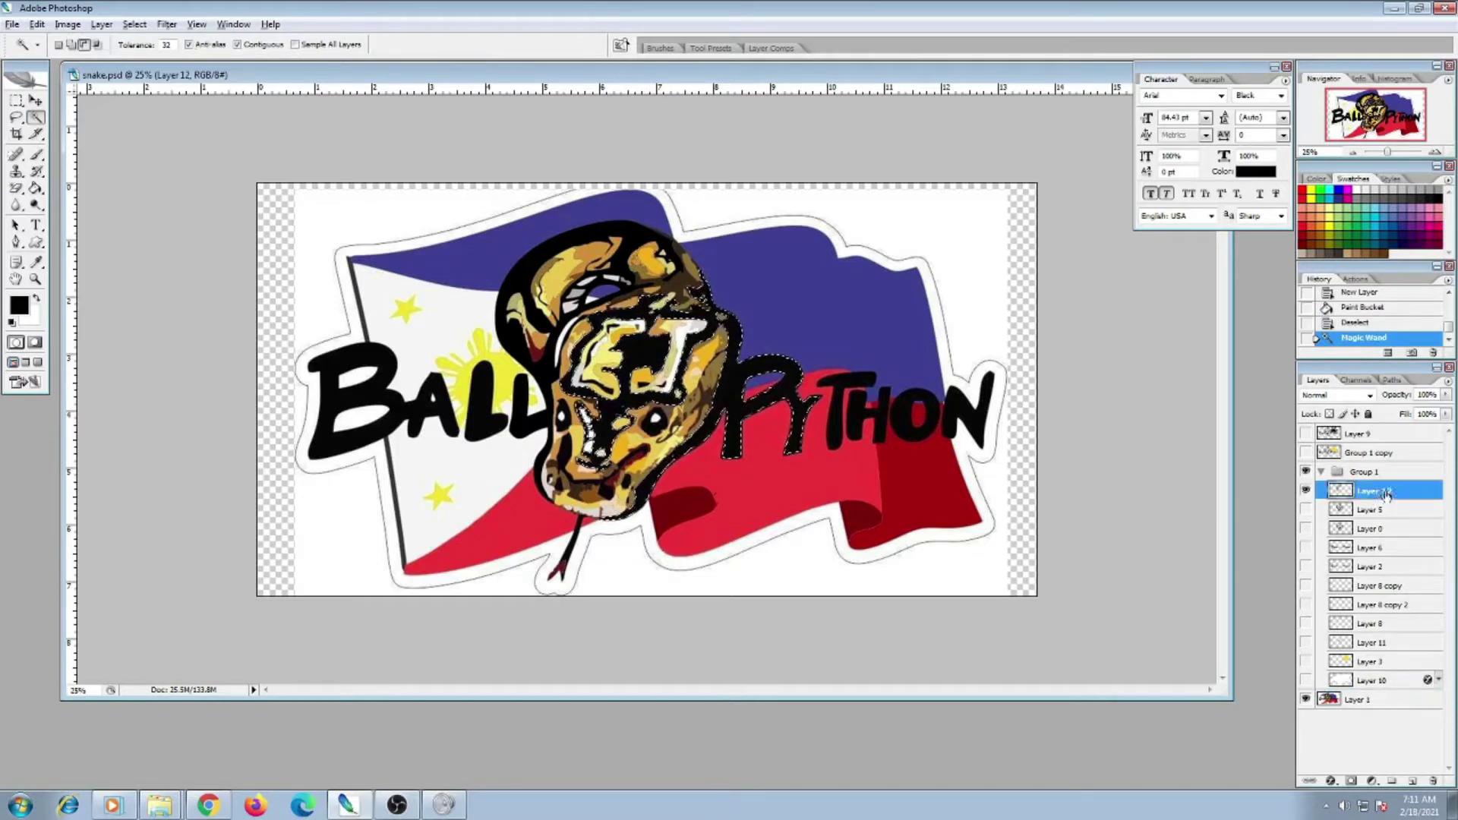
{"action": "left_click", "coordinate": [35, 188]}
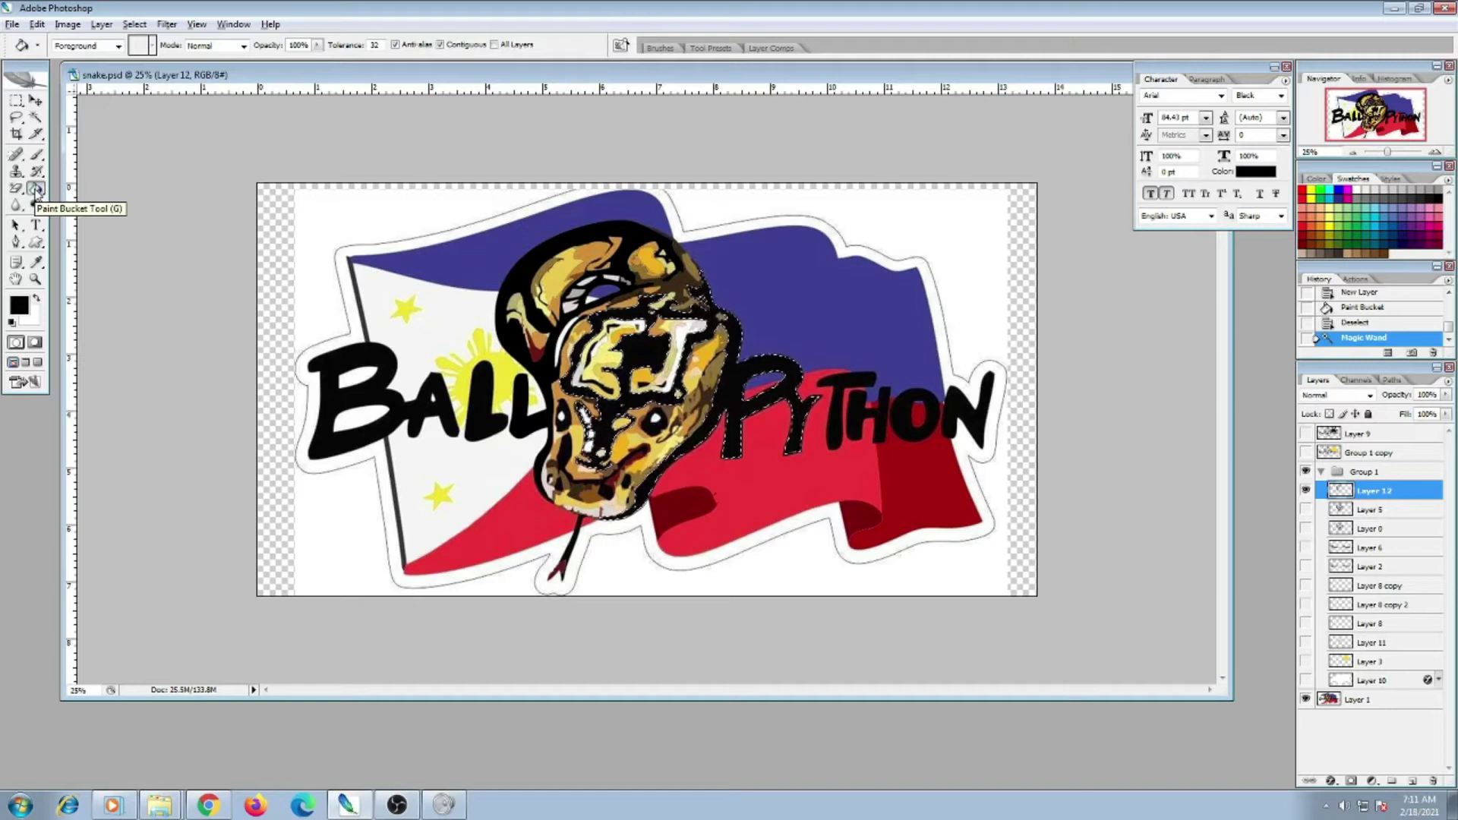
{"action": "left_click", "coordinate": [646, 344]}
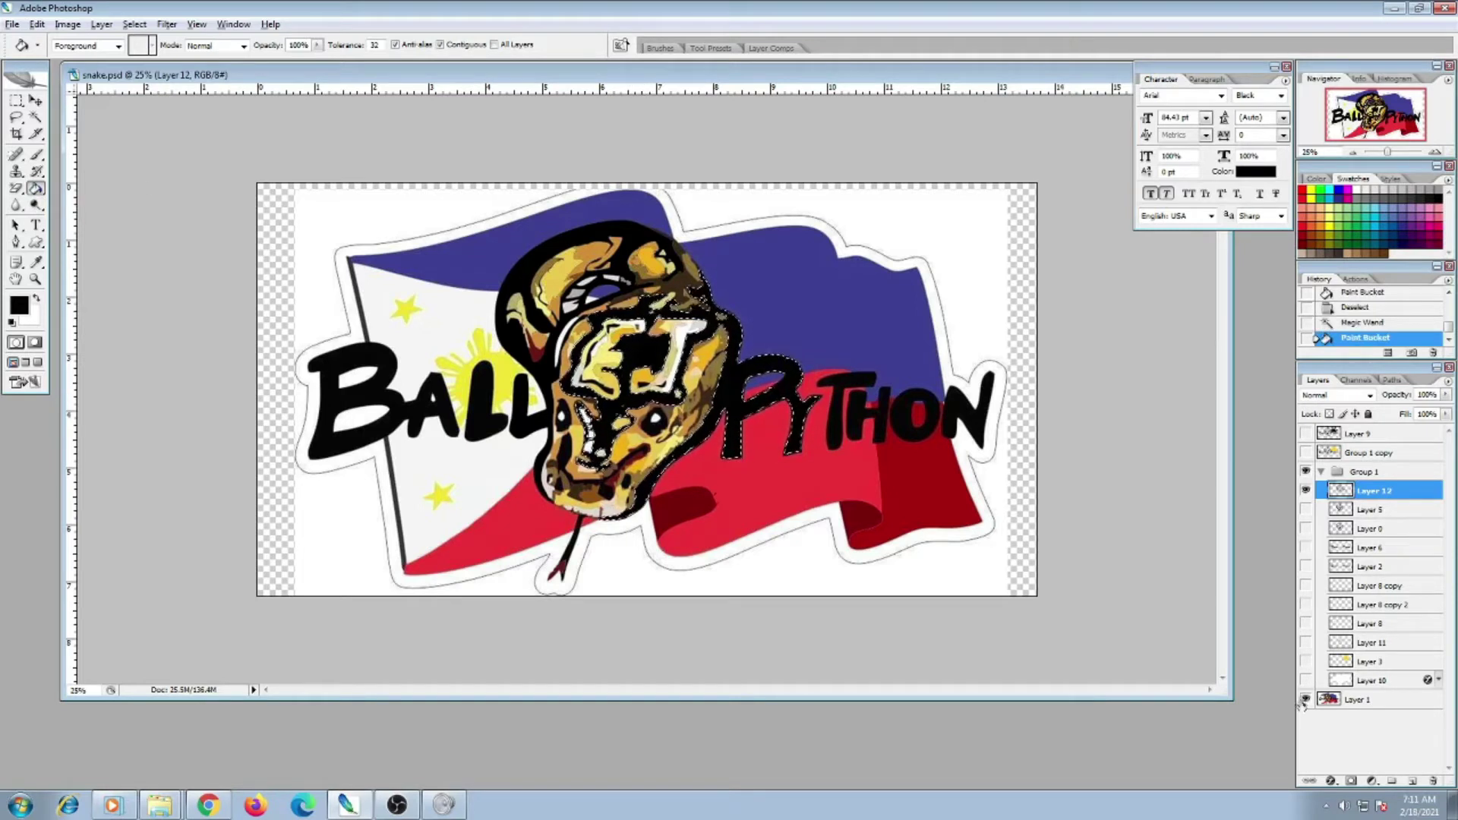
{"action": "left_click", "coordinate": [1305, 699]}
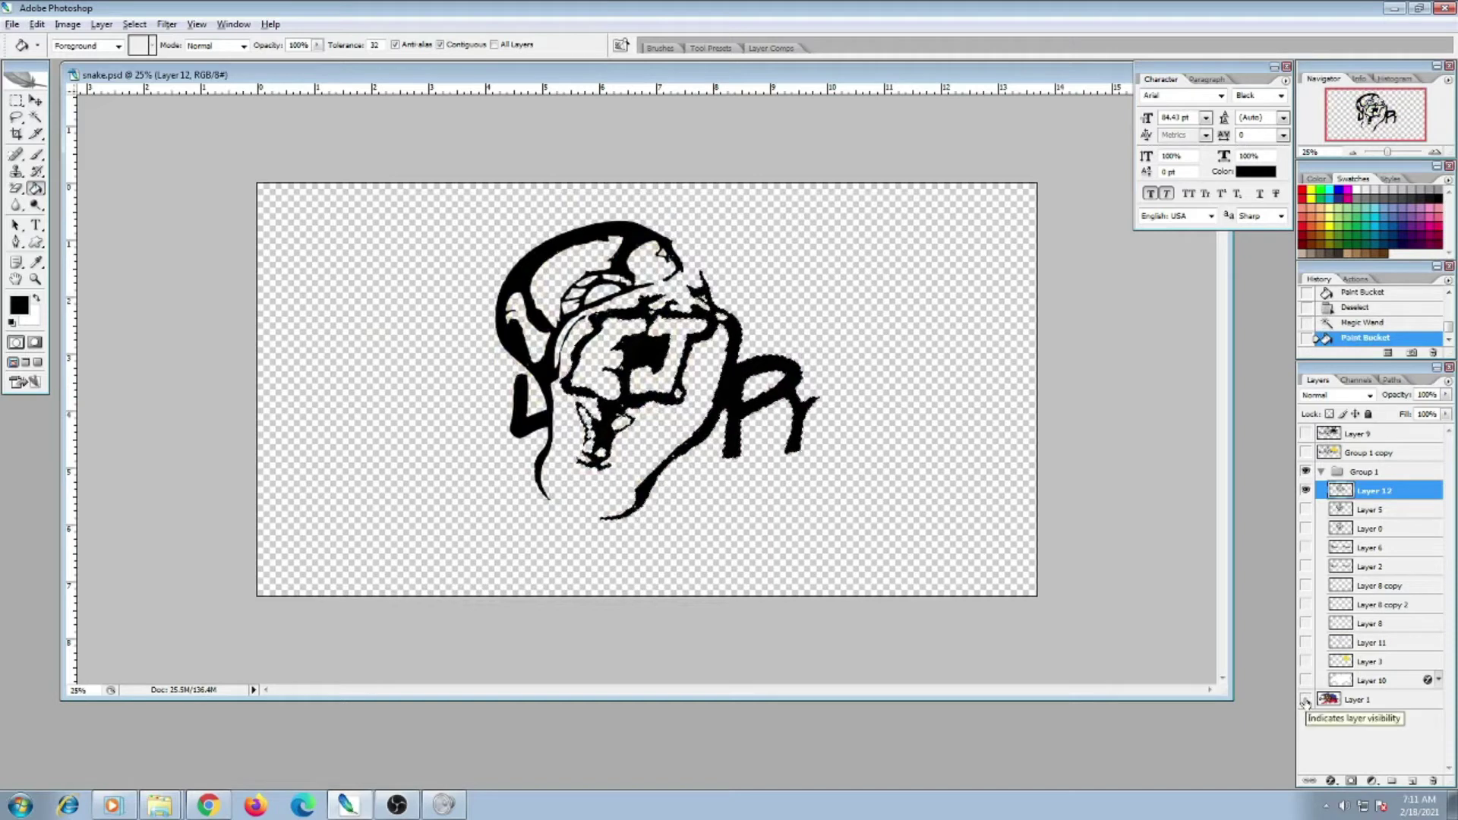
{"action": "left_click", "coordinate": [1305, 699]}
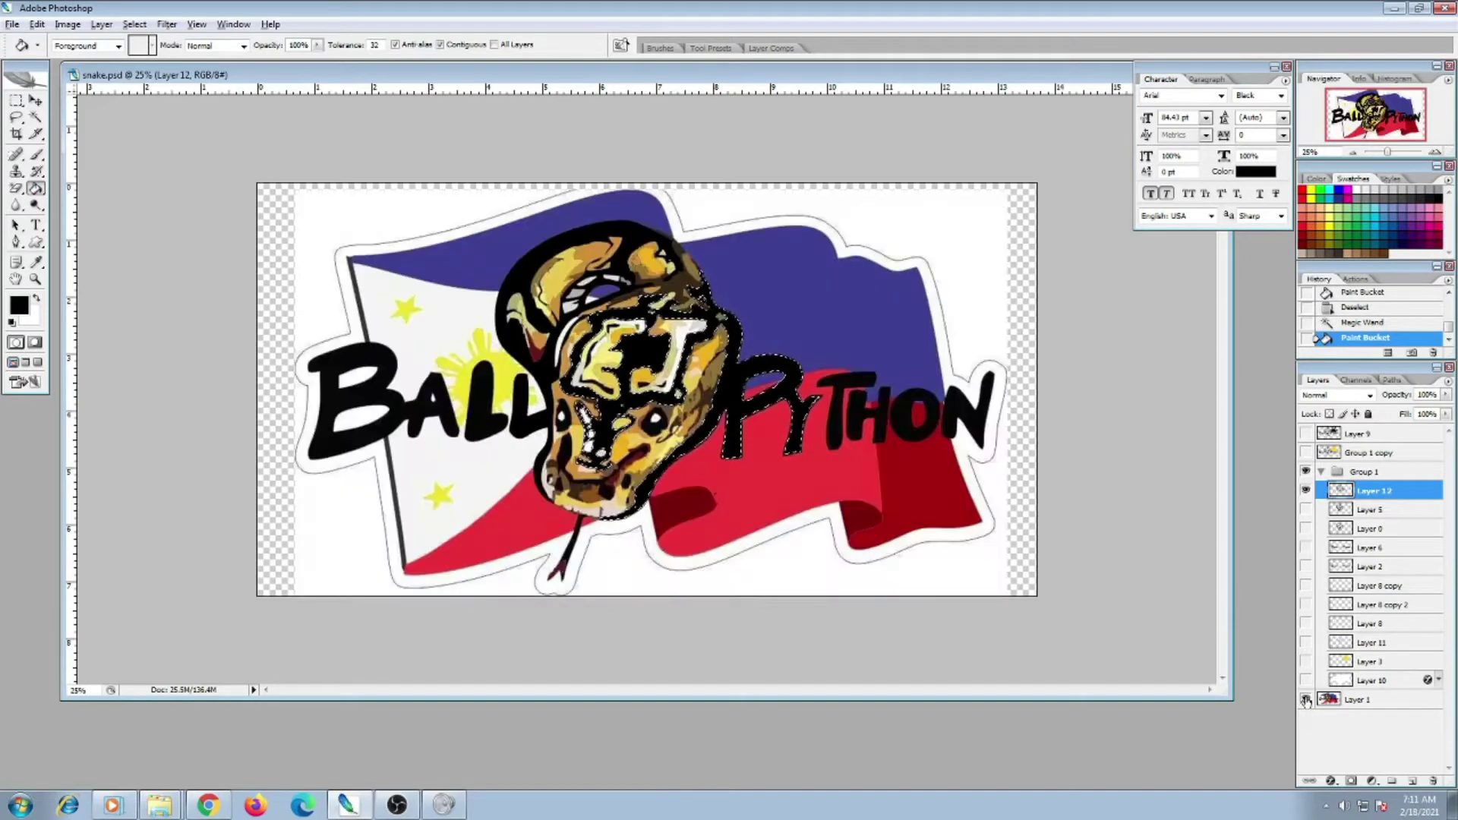
{"action": "left_click", "coordinate": [1358, 699]}
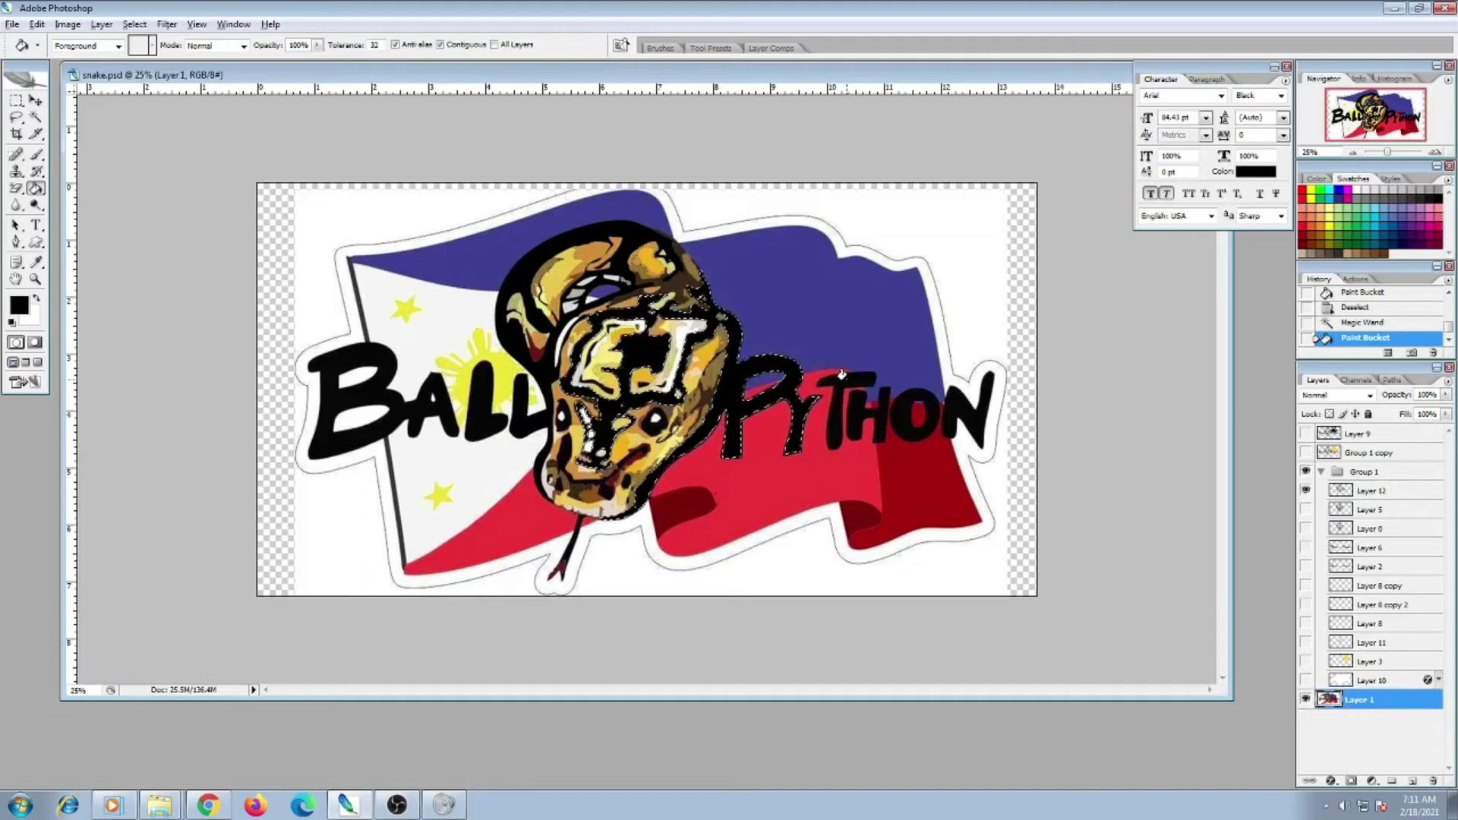
{"action": "key", "text": "ctrl+d"}
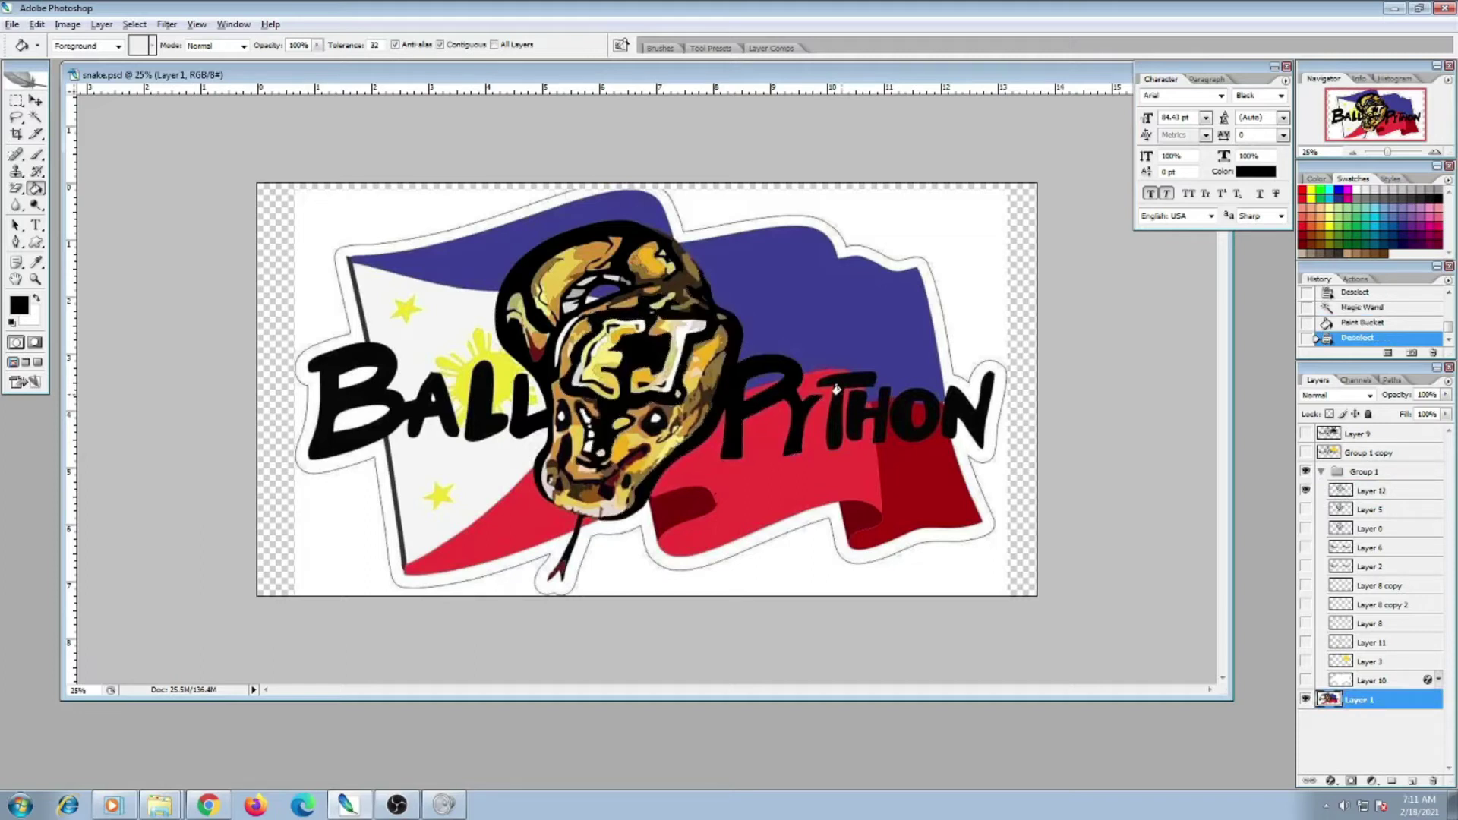
Try to select the black areas of the snake's eyes and face on Layer 1 with the Magic Wand
{"action": "left_click", "coordinate": [1306, 699], "text": "alt"}
{"action": "left_click", "coordinate": [1305, 699], "text": "alt"}
{"action": "left_click", "coordinate": [36, 118]}
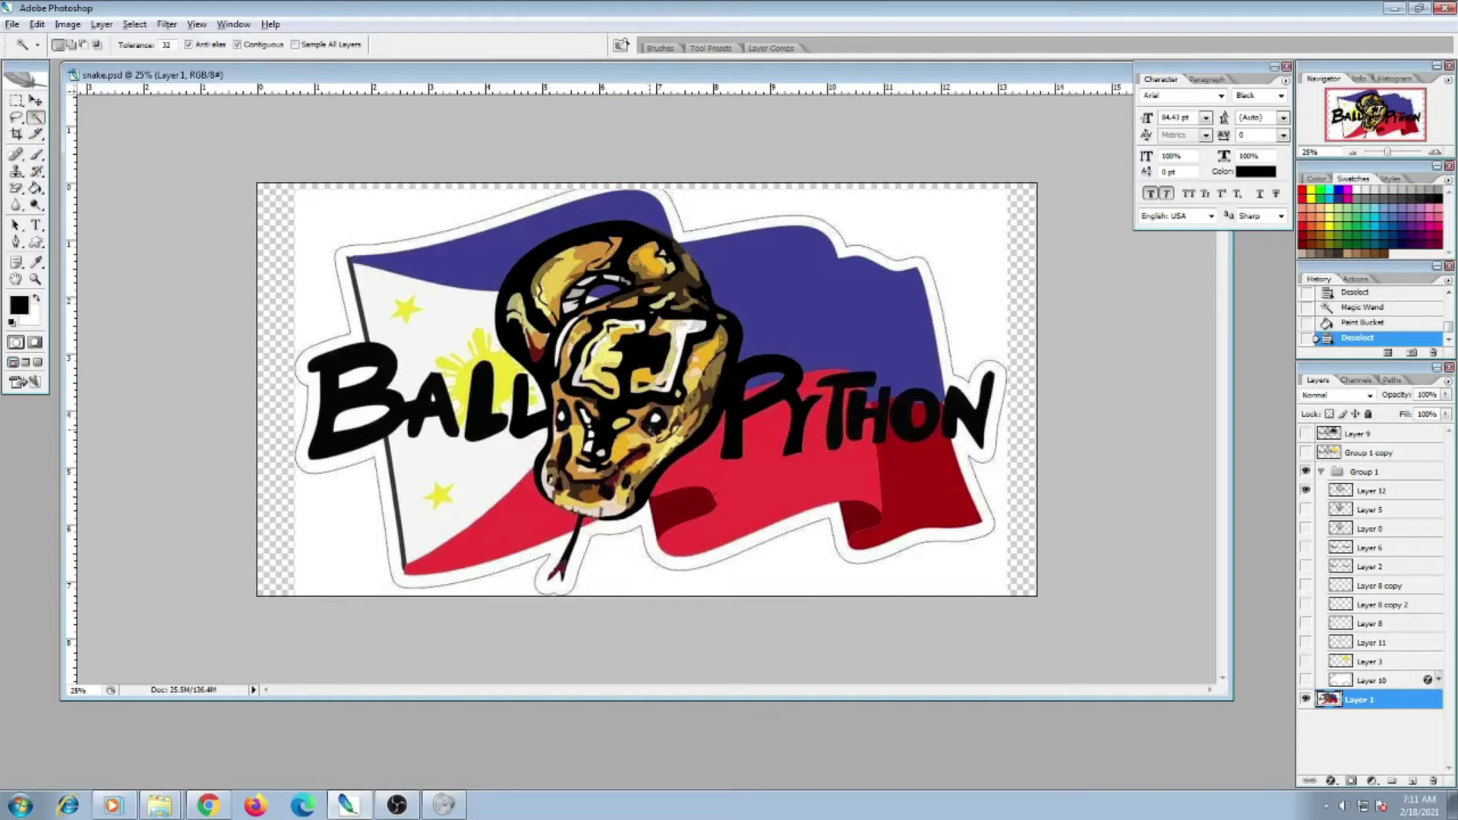
{"action": "left_click", "coordinate": [652, 429]}
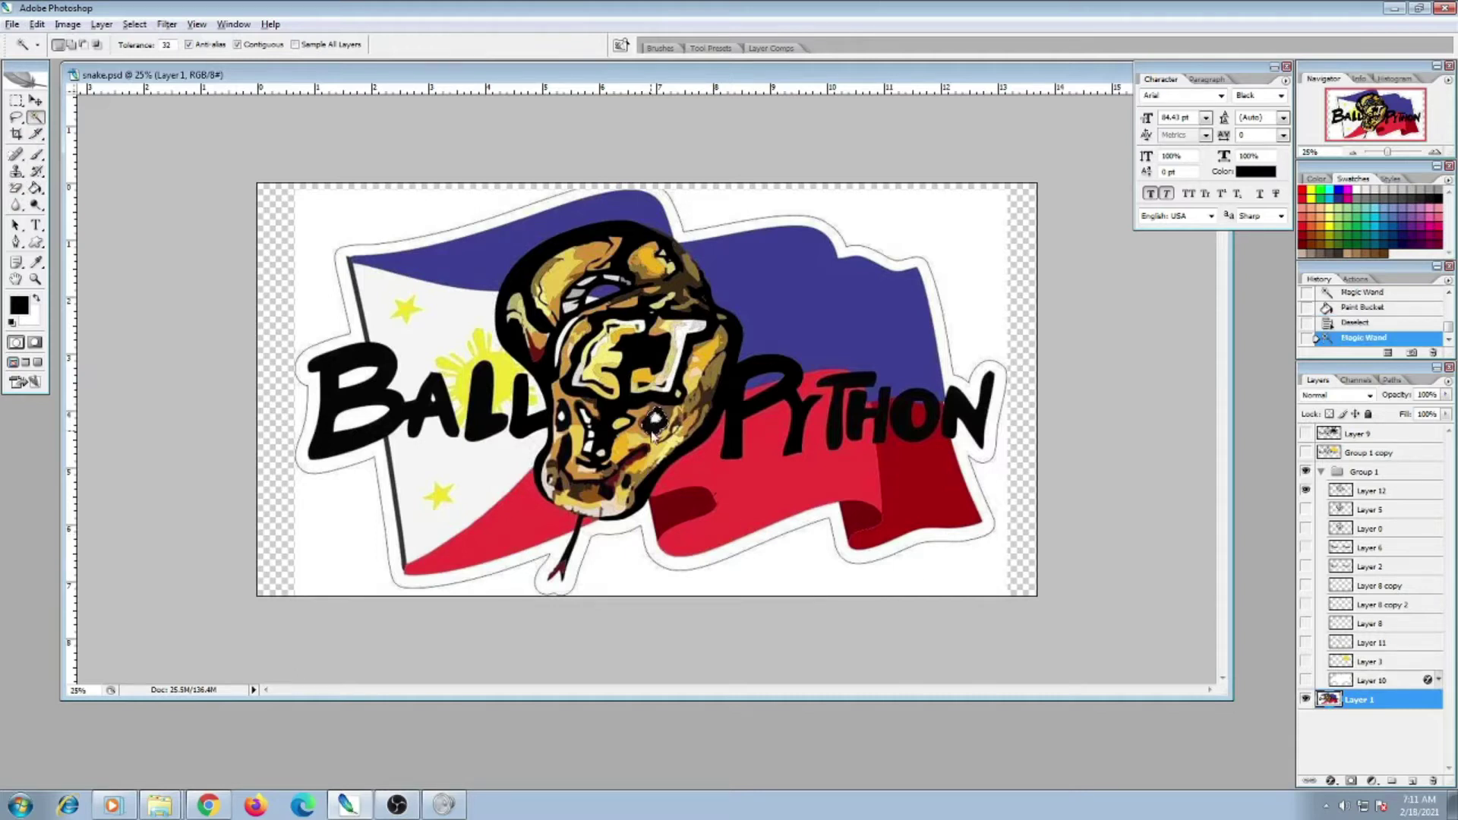
{"action": "left_click", "coordinate": [562, 422]}
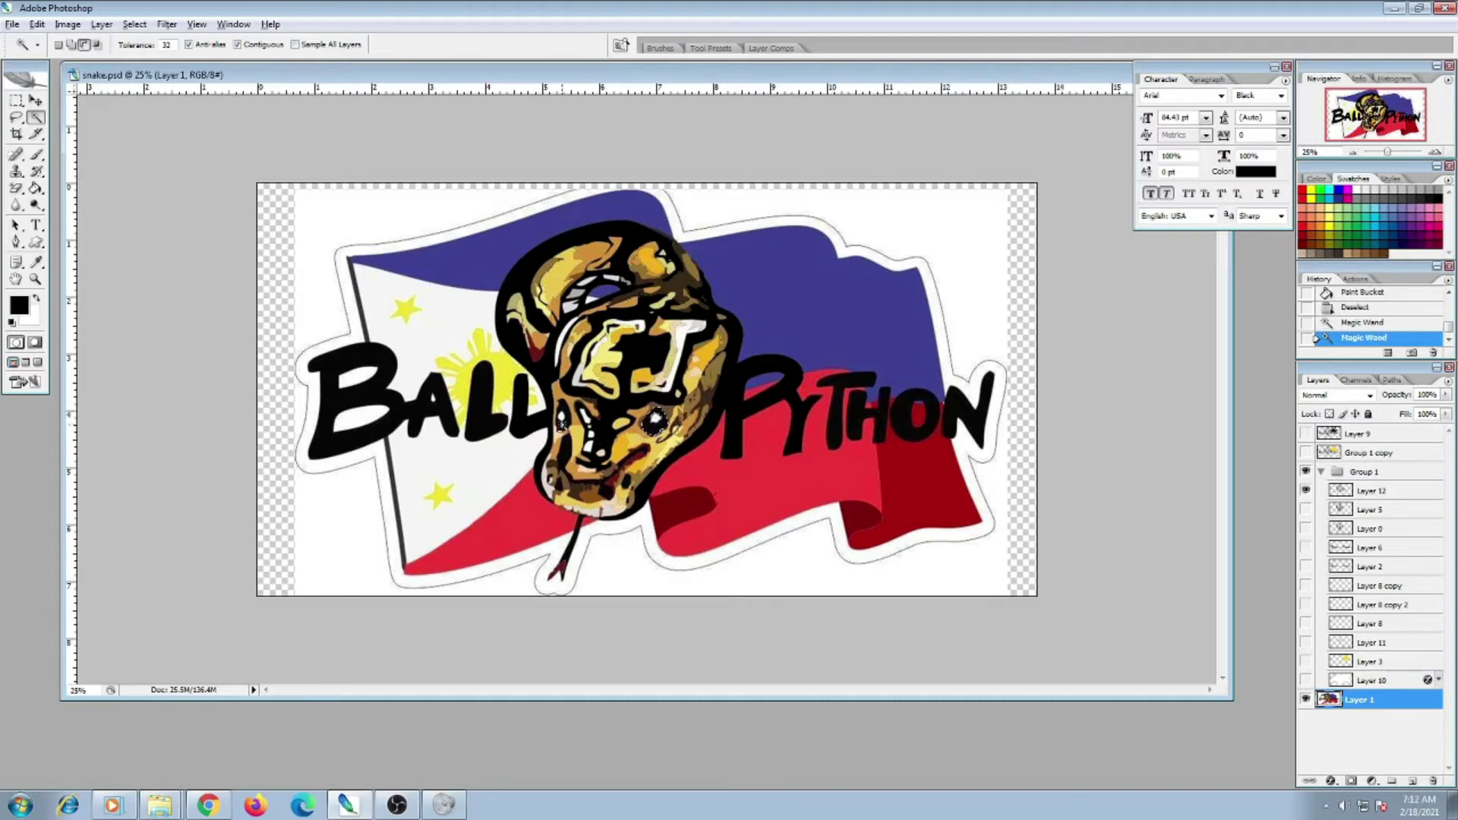
{"action": "left_click", "coordinate": [571, 430]}
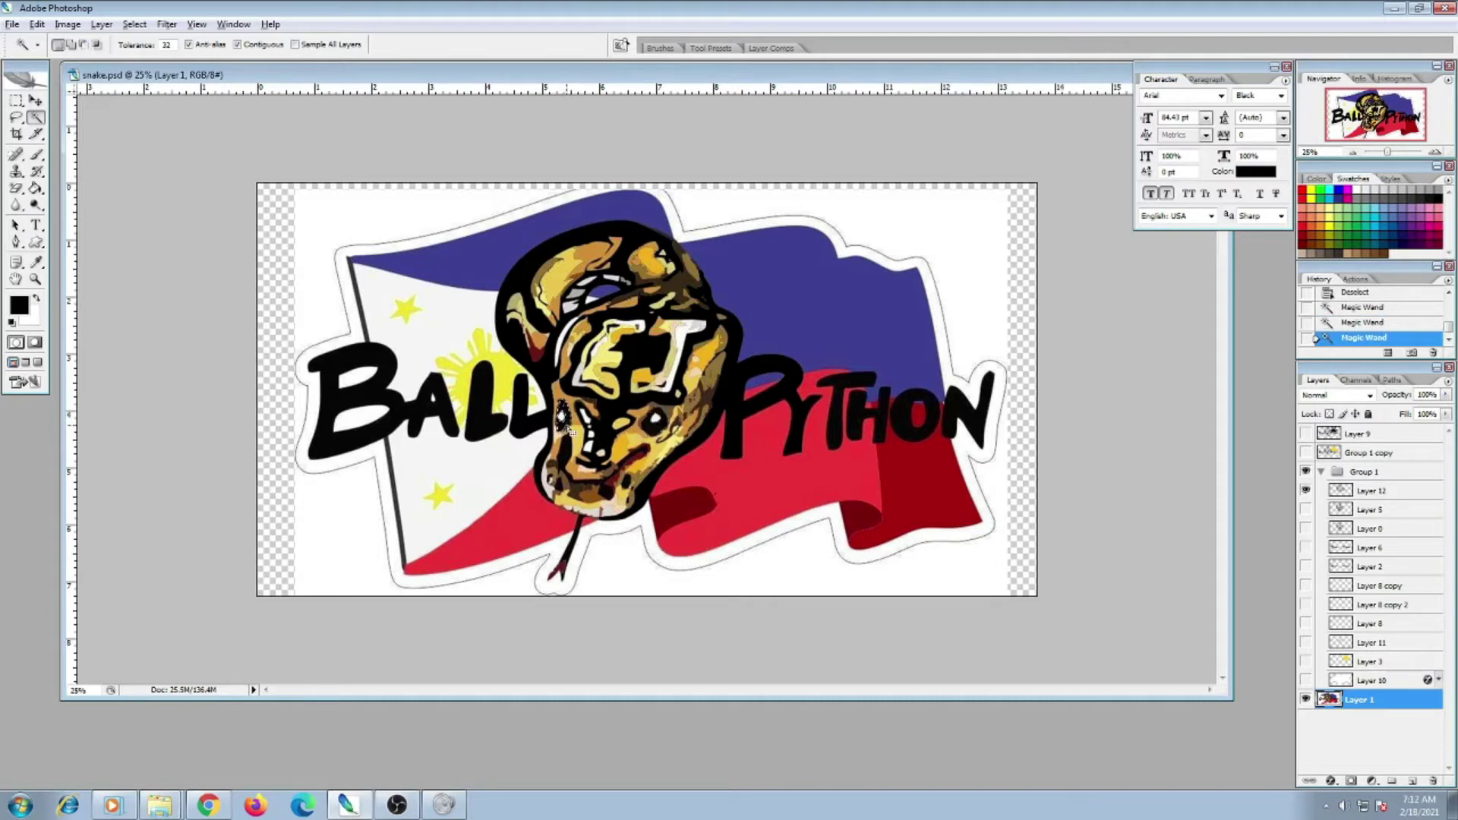
{"action": "left_click", "coordinate": [611, 439], "text": "shift"}
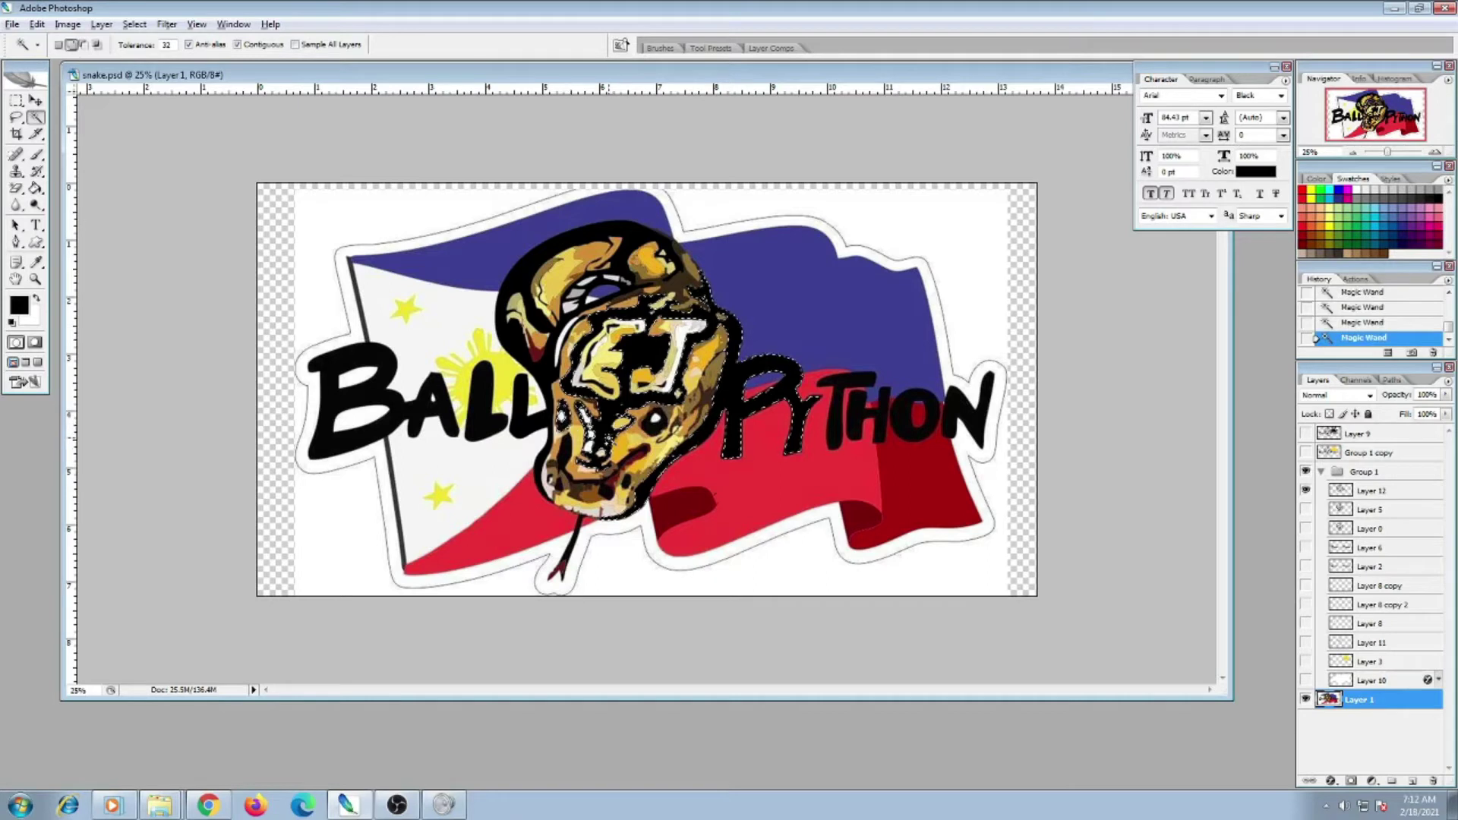
{"action": "key", "text": "ctrl+d"}
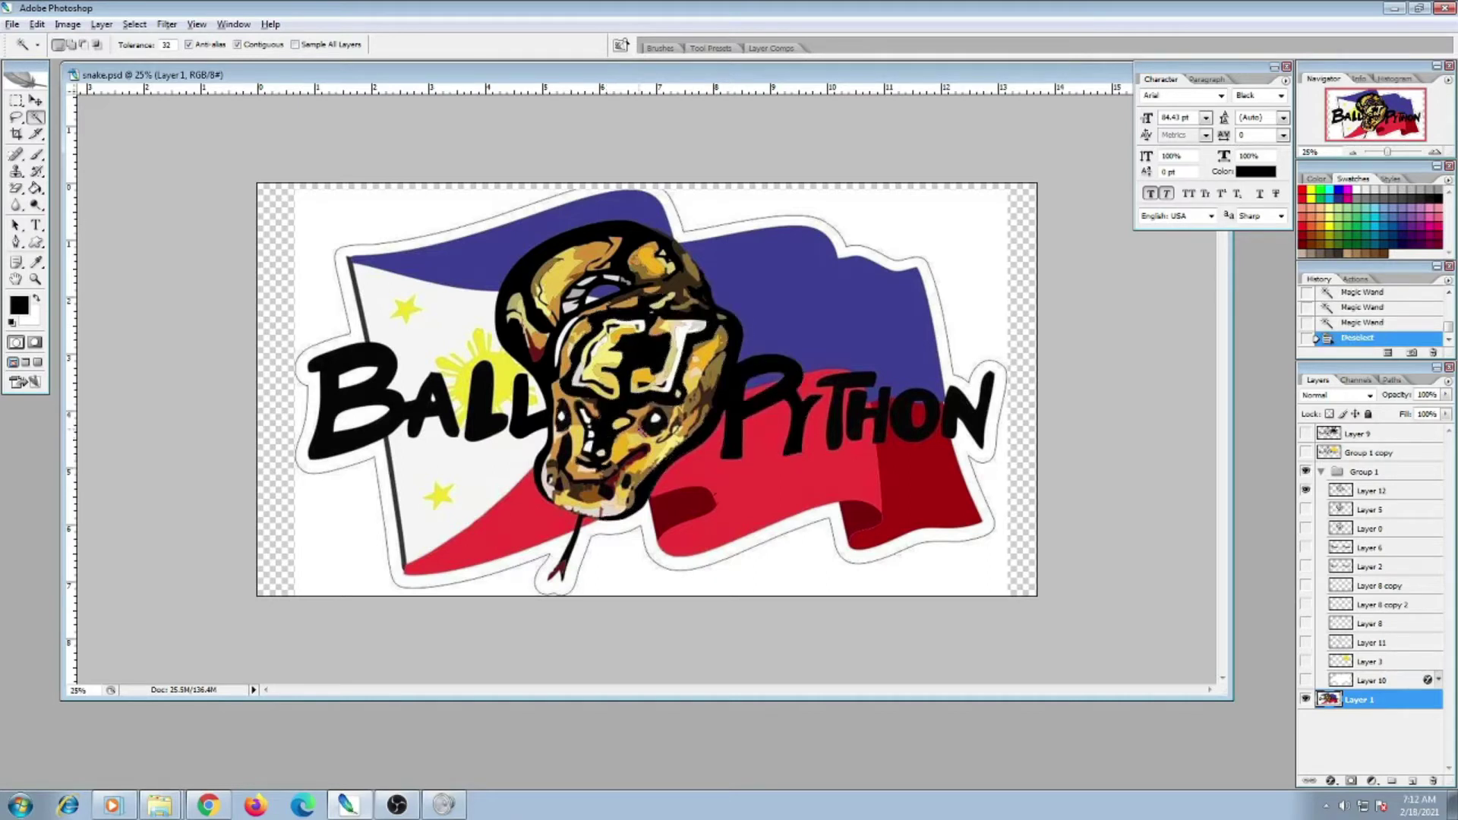
Select the black areas of the snake's eyes, mouth and tongue and the THON lettering on Layer 1 with the Magic Wand
{"action": "left_click", "coordinate": [562, 416], "text": "shift"}
{"action": "left_click", "coordinate": [562, 416], "text": "shift"}
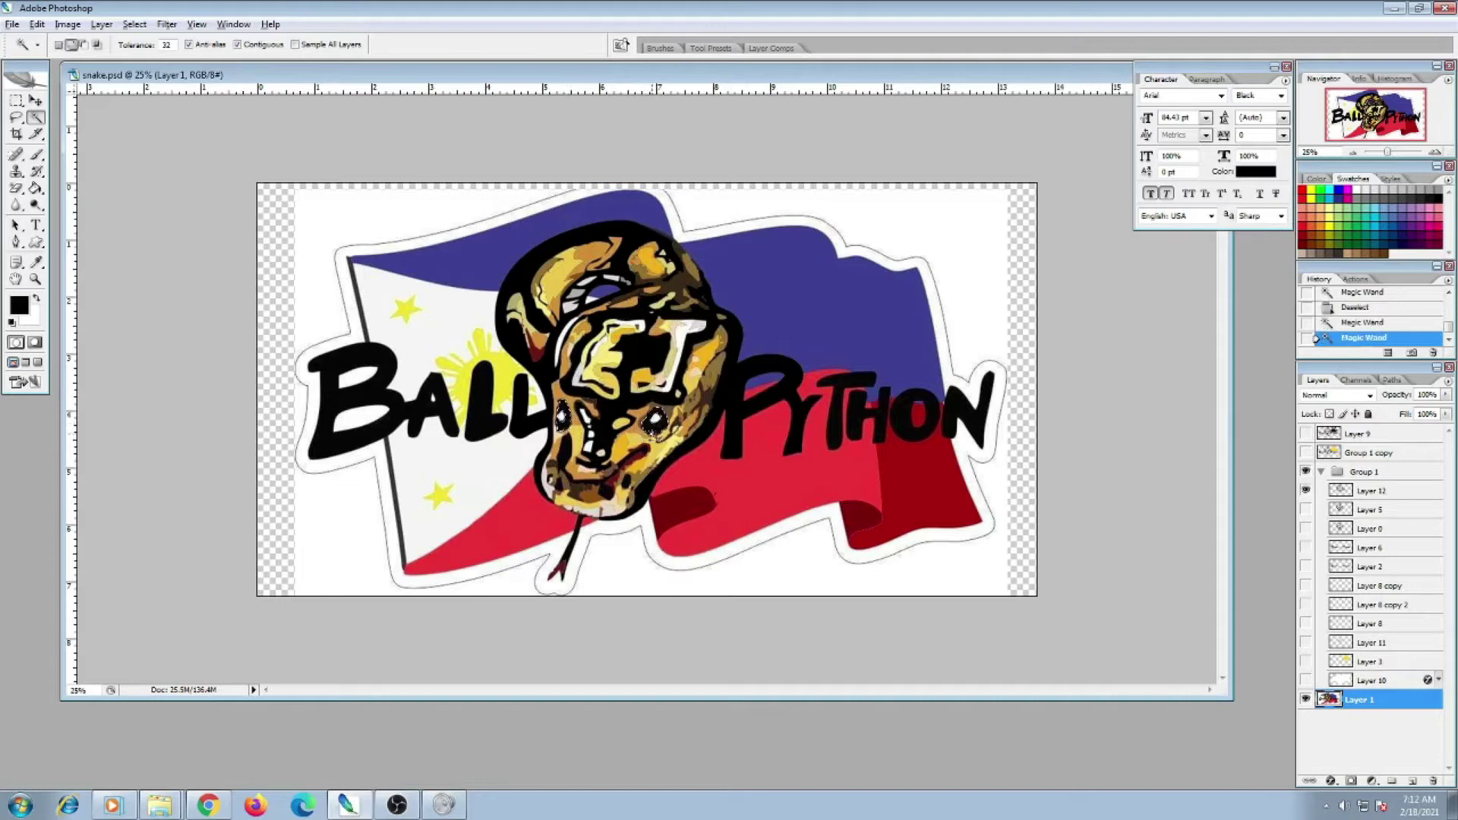
{"action": "left_click", "coordinate": [564, 454], "text": "shift"}
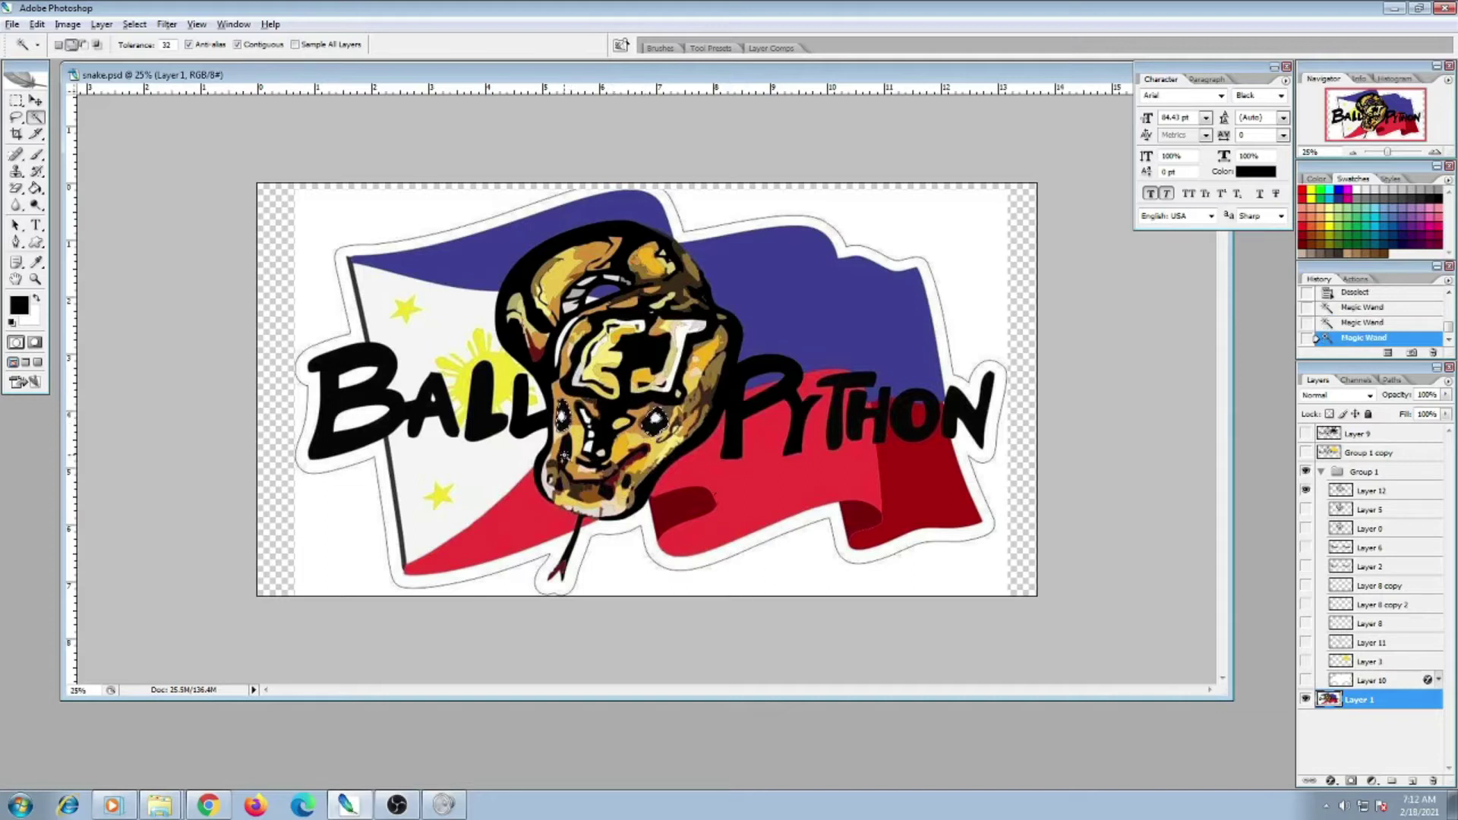
{"action": "left_click", "coordinate": [564, 454], "text": "shift"}
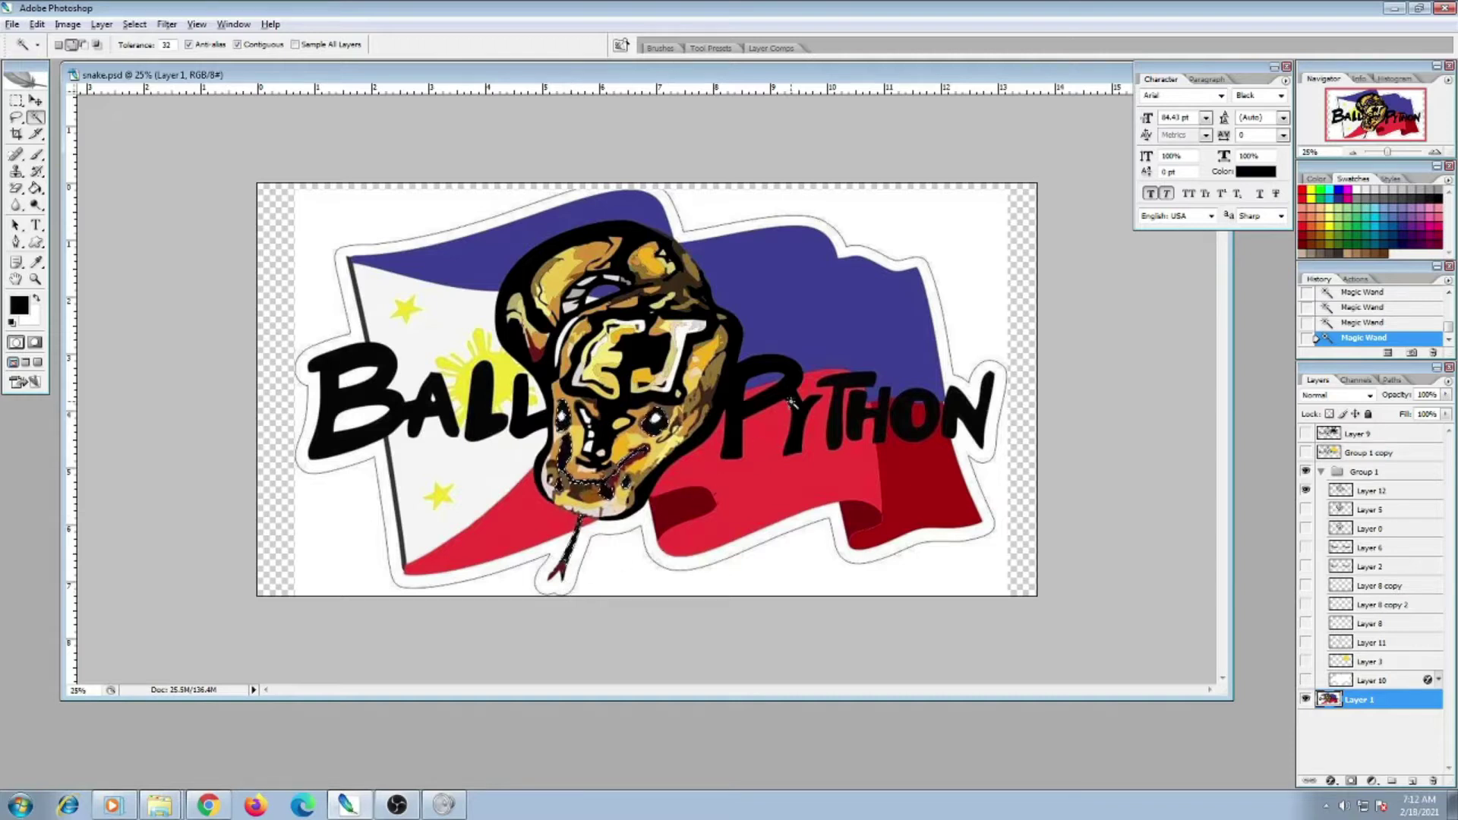
{"action": "left_click", "coordinate": [835, 419], "text": "shift"}
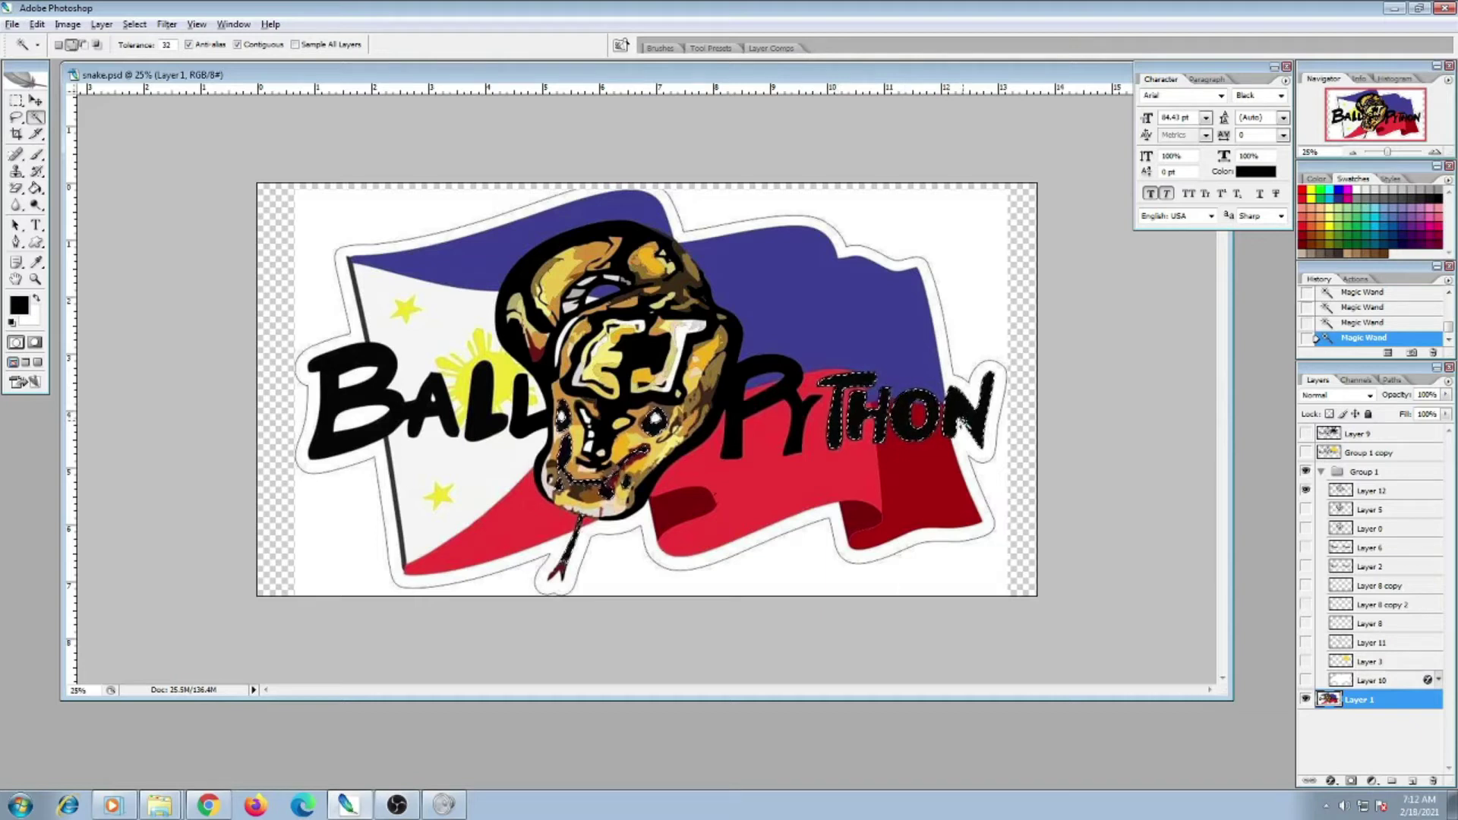
Fill the selected face and lettering areas with black on Layer 12, deselect, and check the result with Layer 1 hidden
{"action": "left_click", "coordinate": [1372, 495]}
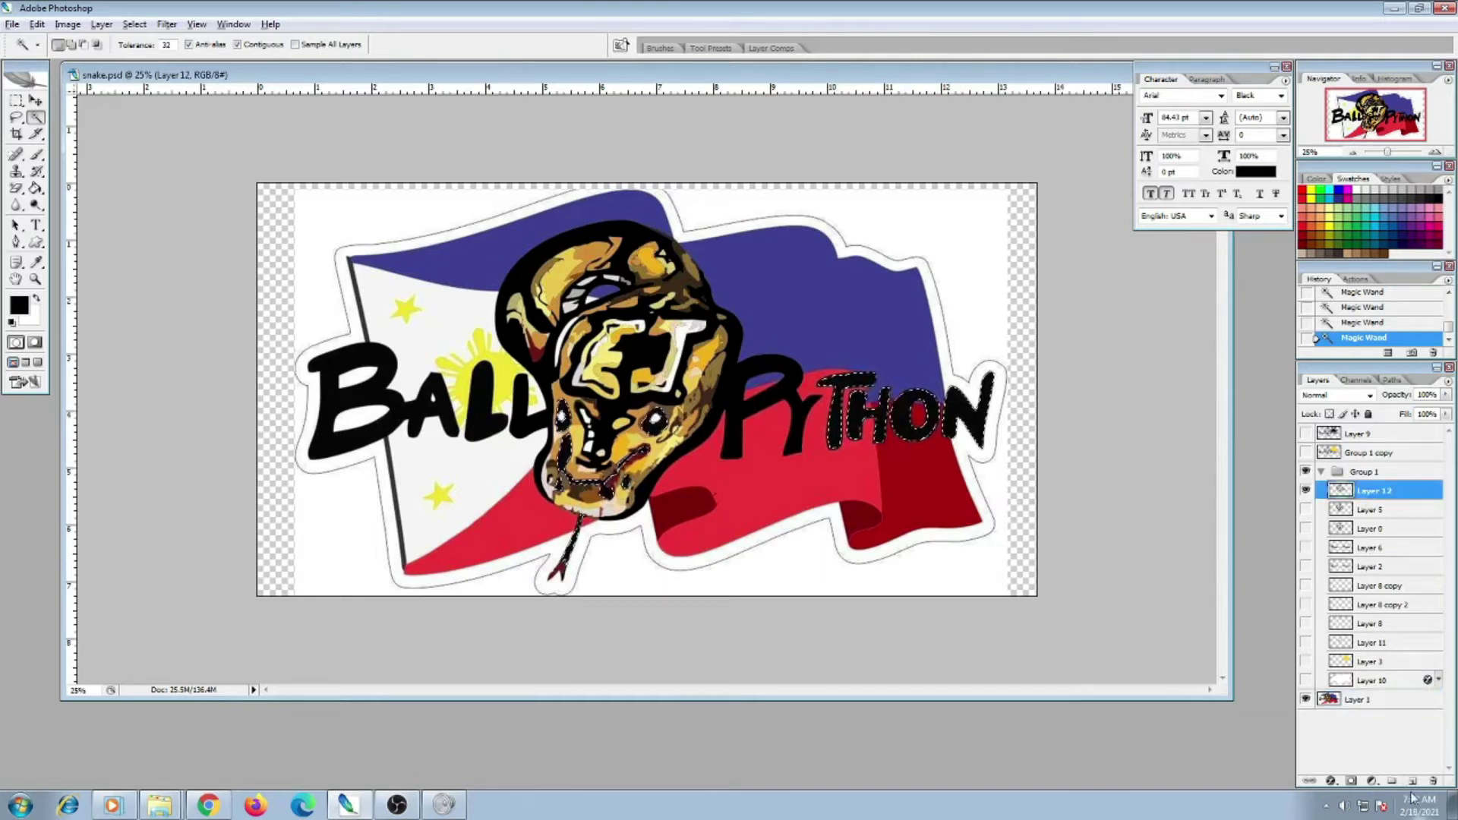
{"action": "key", "text": "g"}
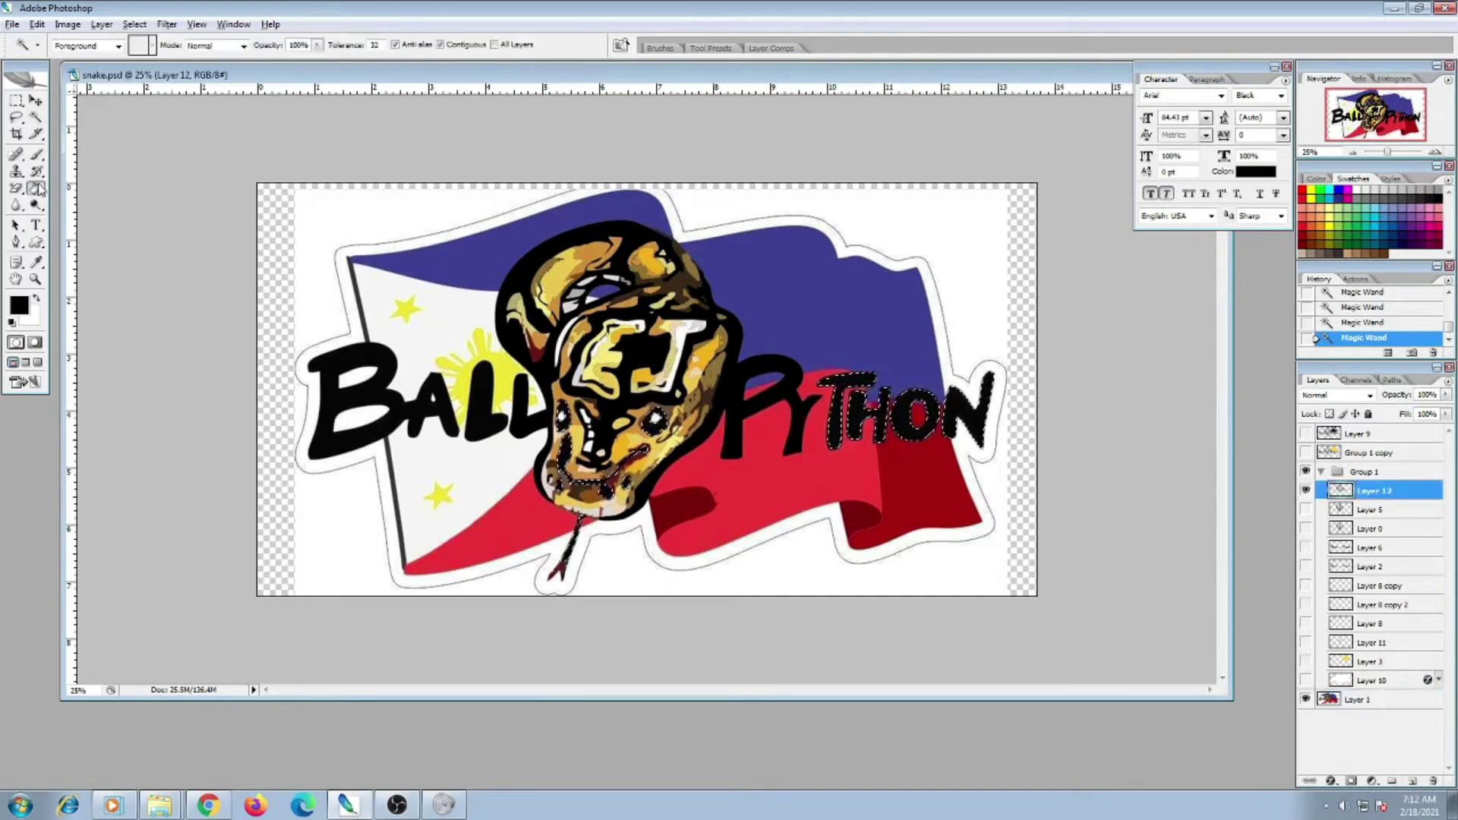
{"action": "left_click", "coordinate": [866, 425]}
{"action": "key", "text": "ctrl+d"}
{"action": "left_click", "coordinate": [1305, 700]}
{"action": "left_click", "coordinate": [1306, 700]}
{"action": "left_click", "coordinate": [1305, 700]}
{"action": "left_click", "coordinate": [1305, 699]}
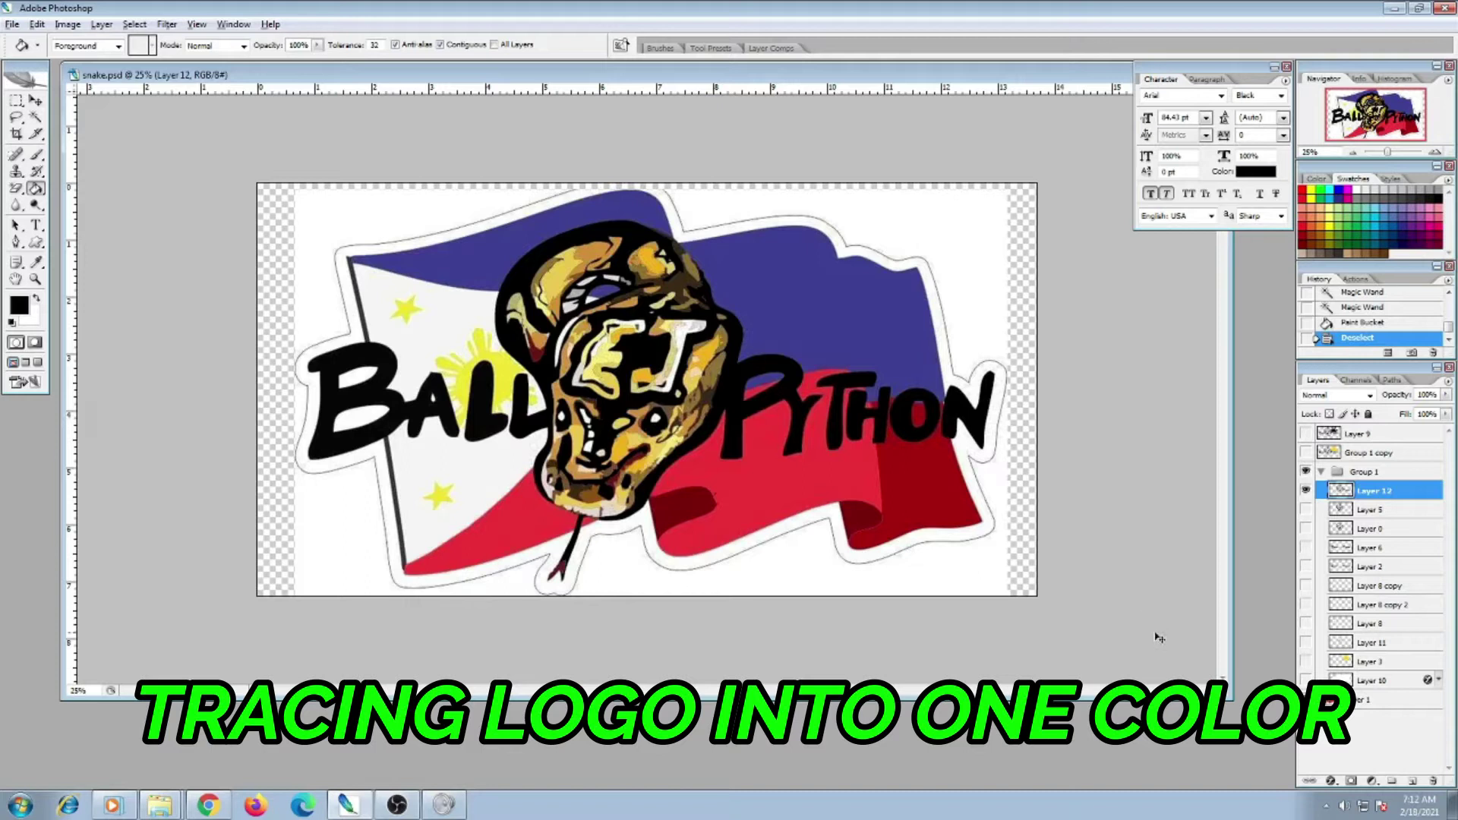
Add a new layer above Layer 12 and trace the snake's tongue from its base to the forked tip as a black Pen shape
{"action": "key", "text": "ctrl+plus"}
{"action": "key", "text": "ctrl+plus"}
{"action": "key", "text": "ctrl+plus"}
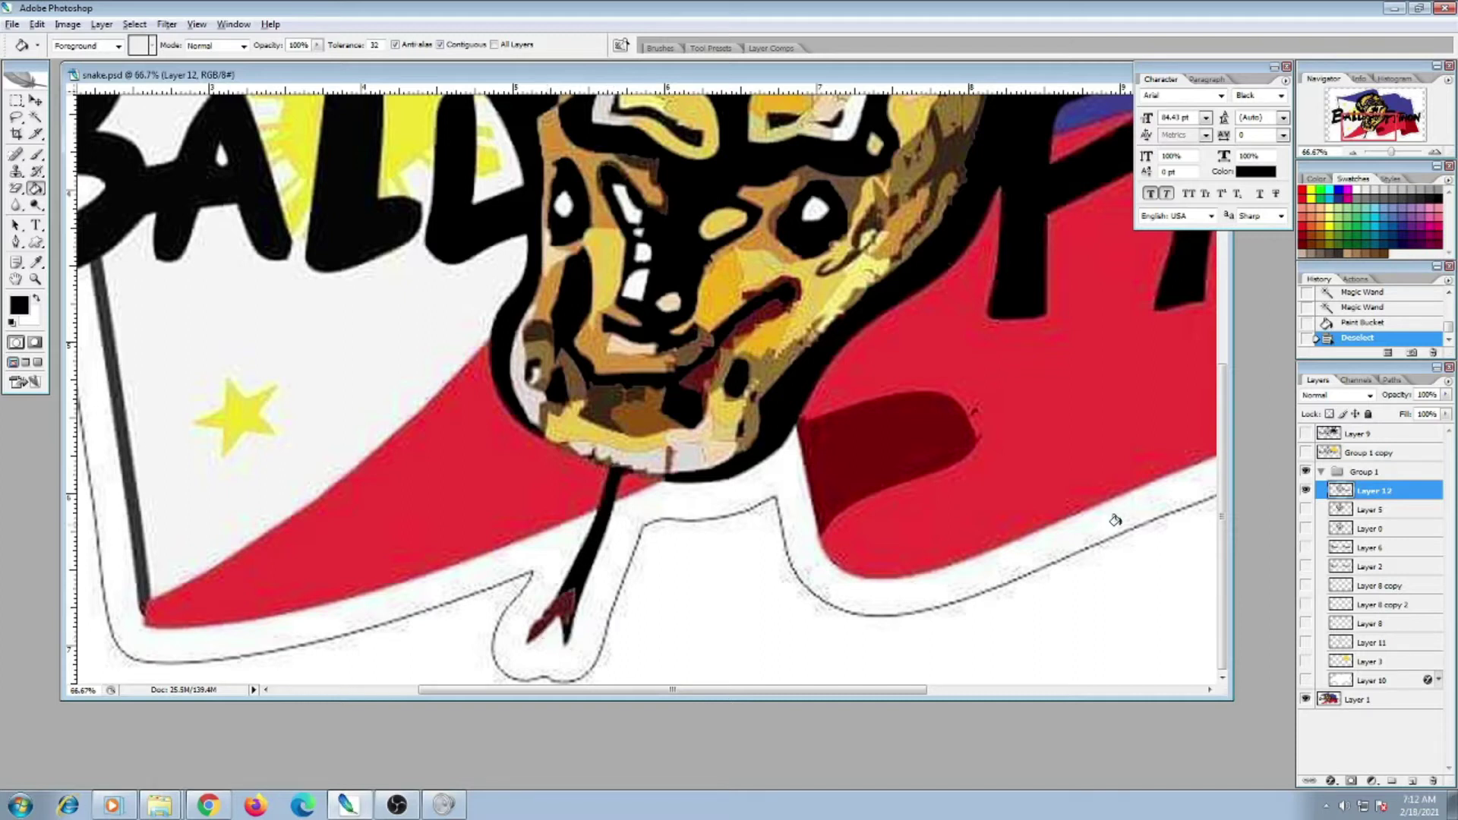
{"action": "left_click", "coordinate": [15, 242]}
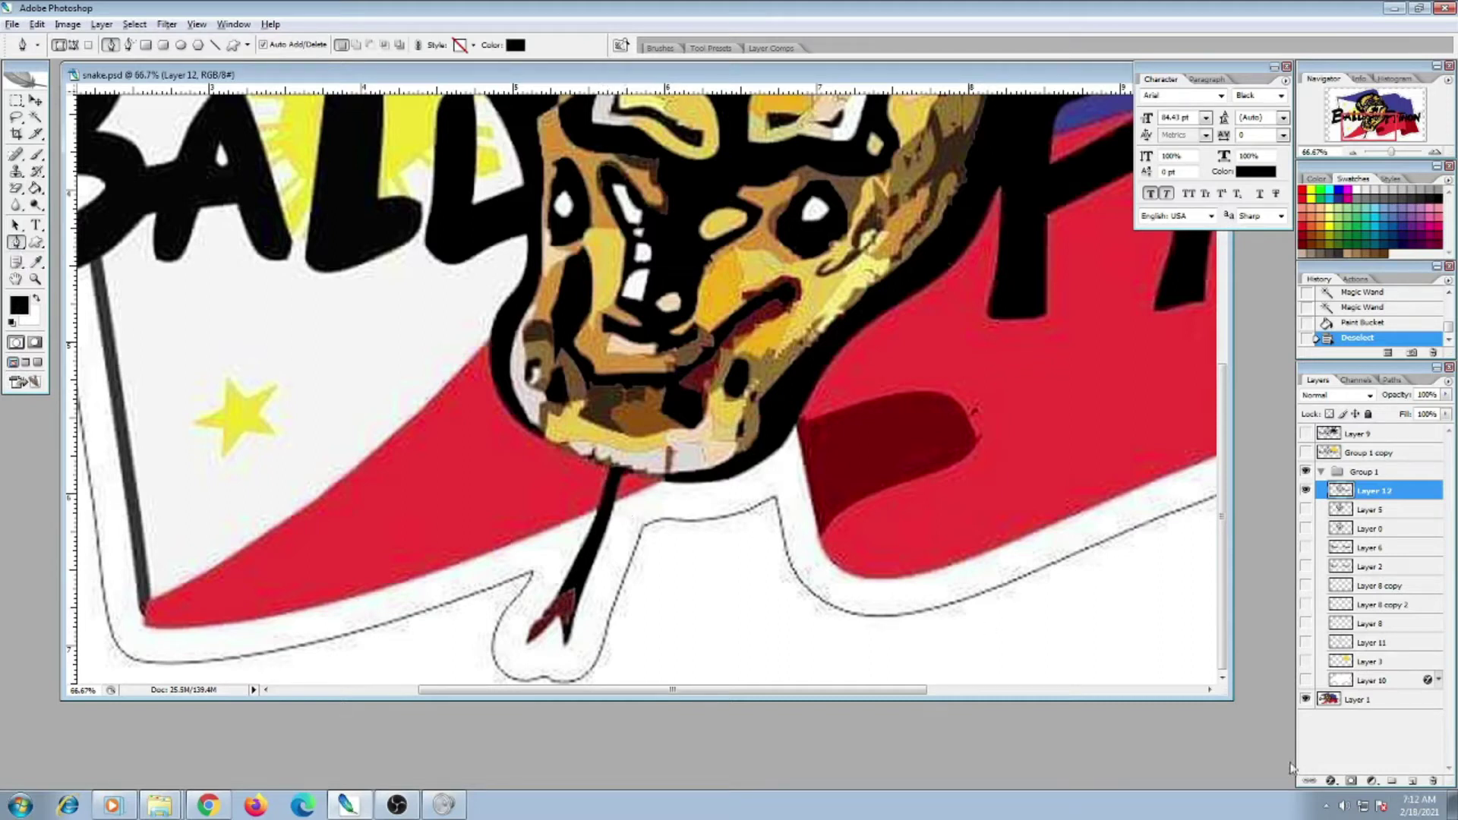
{"action": "left_click", "coordinate": [1413, 782]}
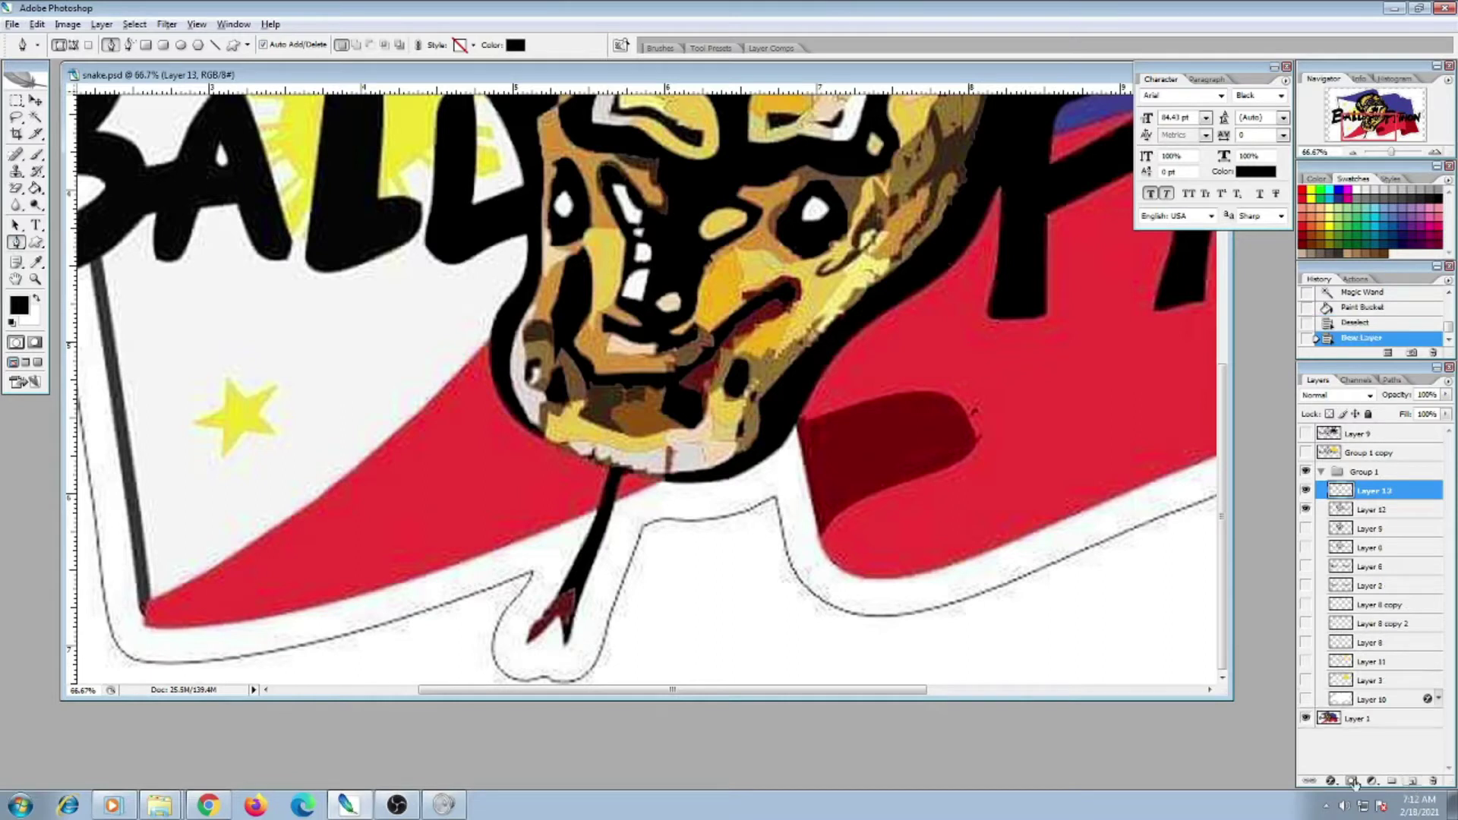
{"action": "left_click", "coordinate": [607, 473]}
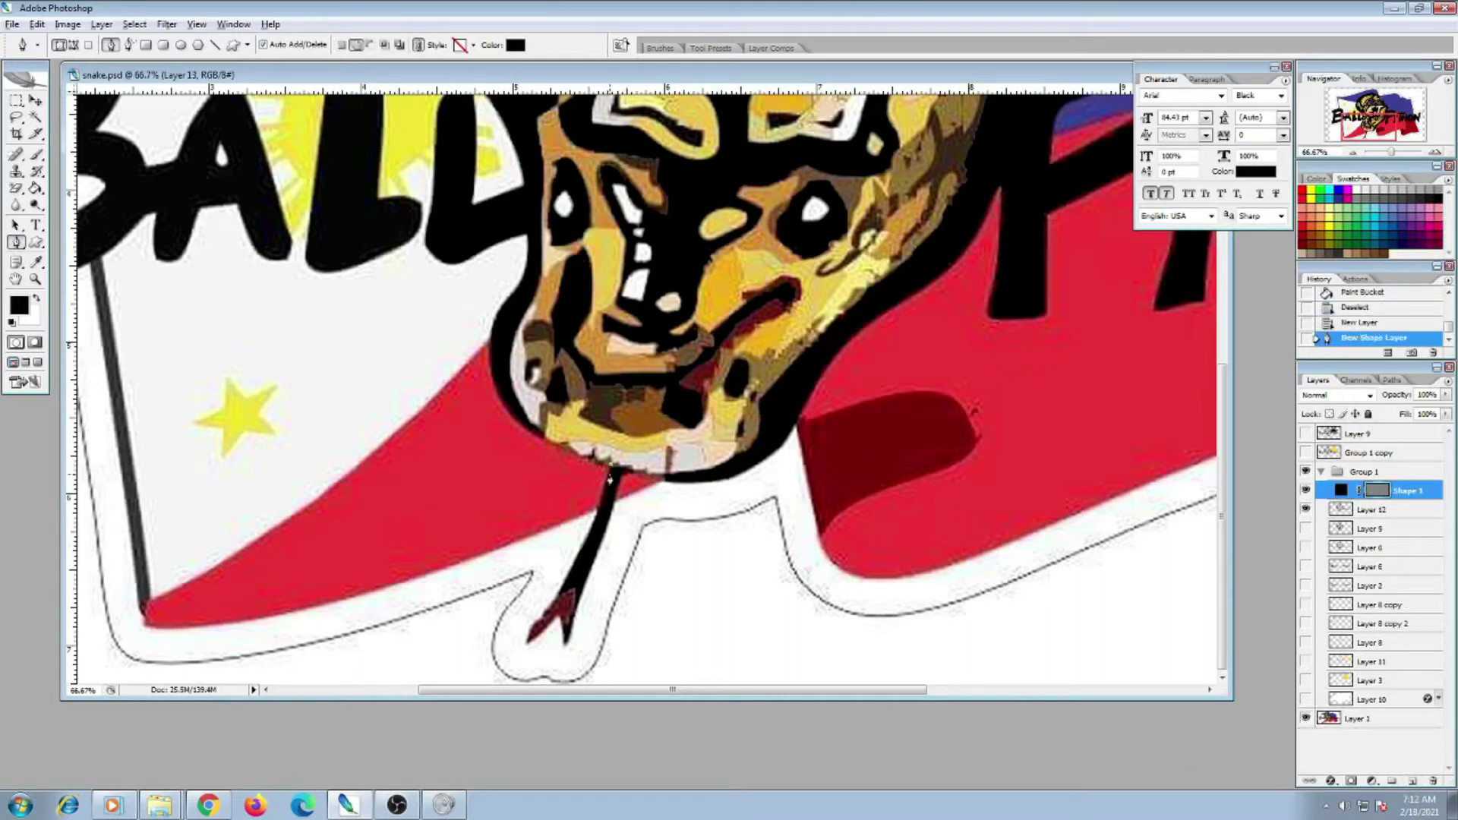
{"action": "left_click_drag", "start_coordinate": [559, 601], "coordinate": [559, 603]}
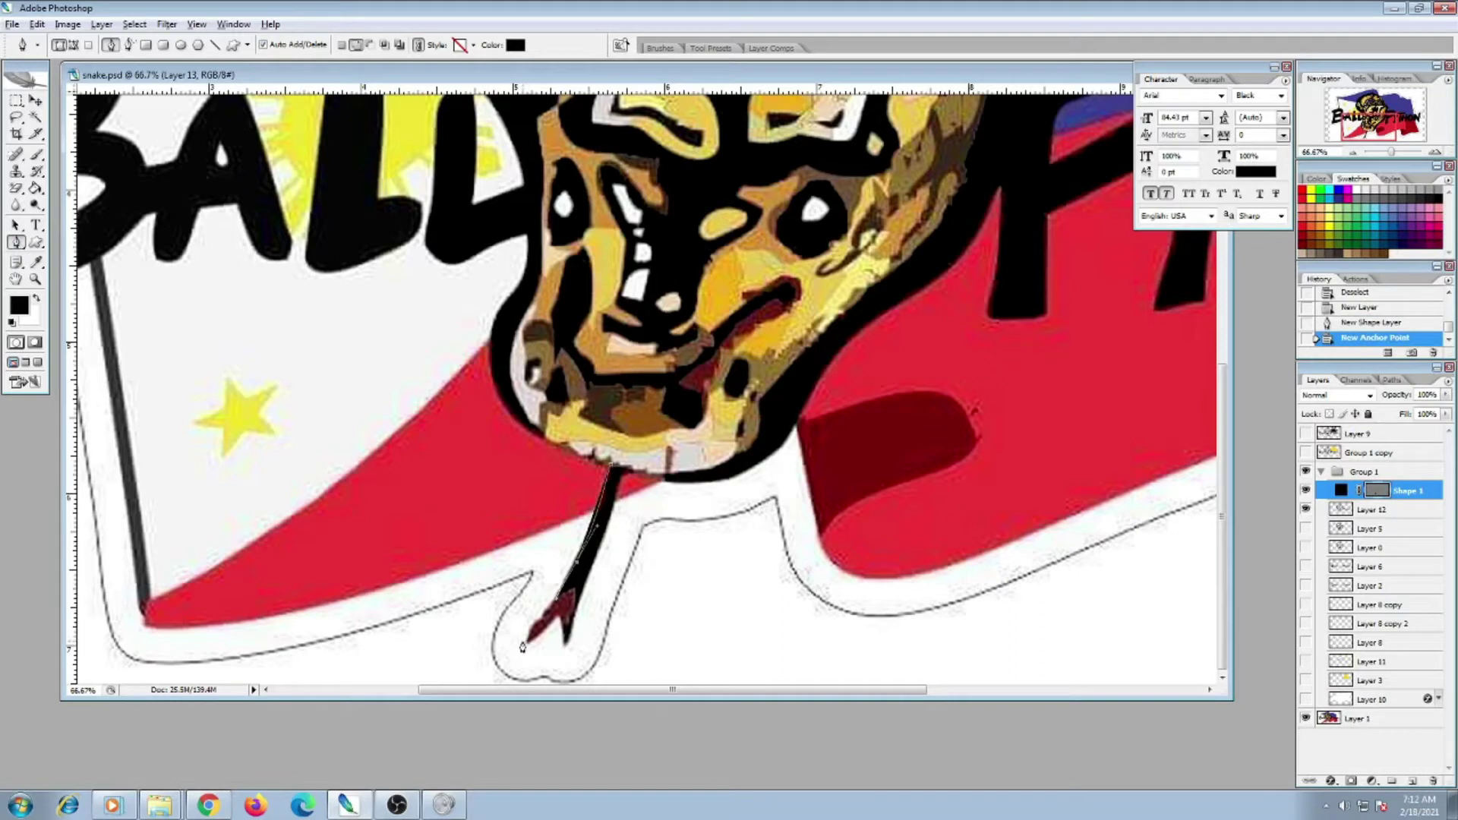
{"action": "left_click", "coordinate": [523, 644]}
{"action": "left_click", "coordinate": [553, 635]}
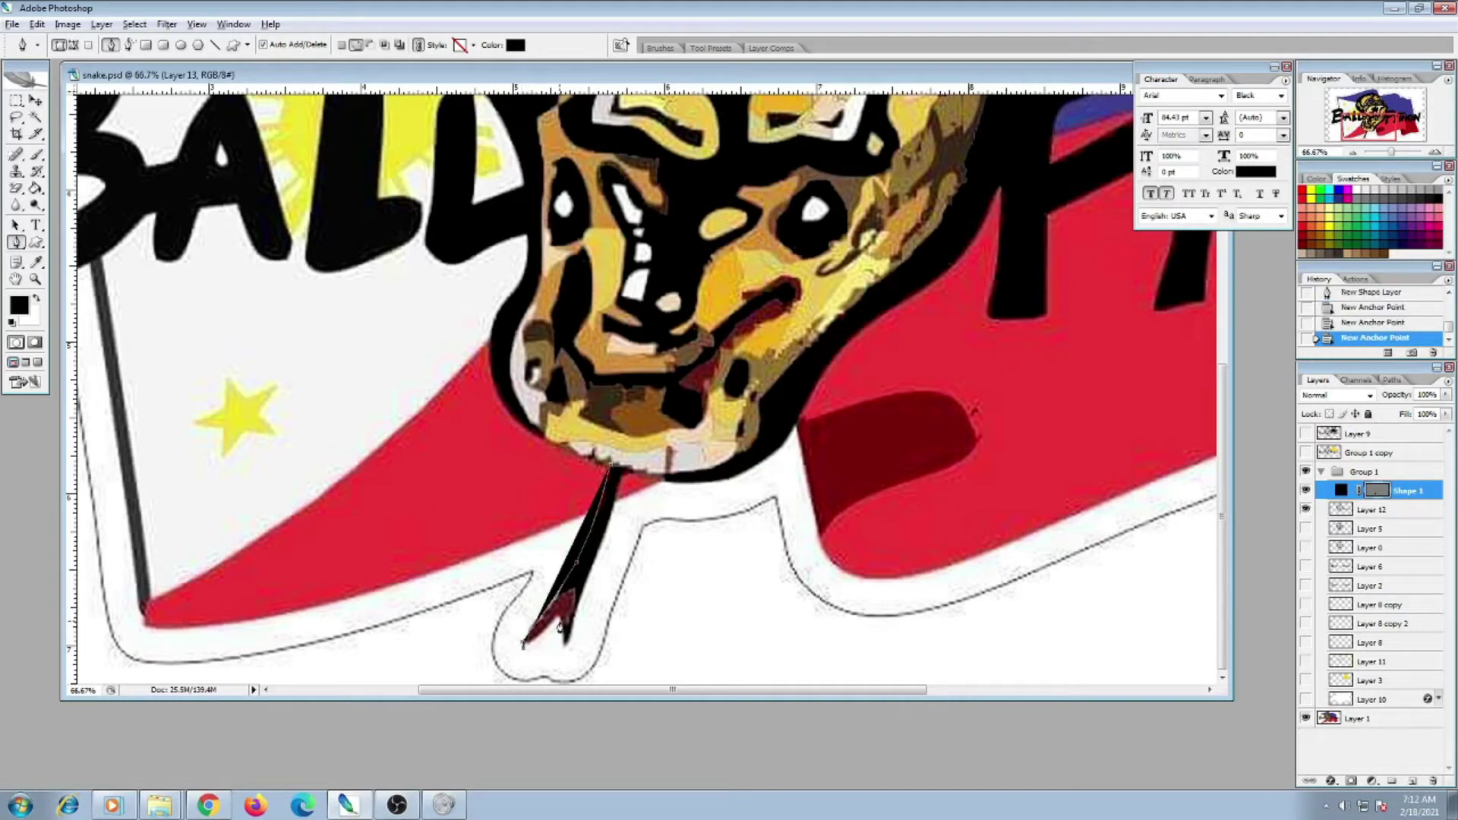
{"action": "left_click", "coordinate": [565, 647]}
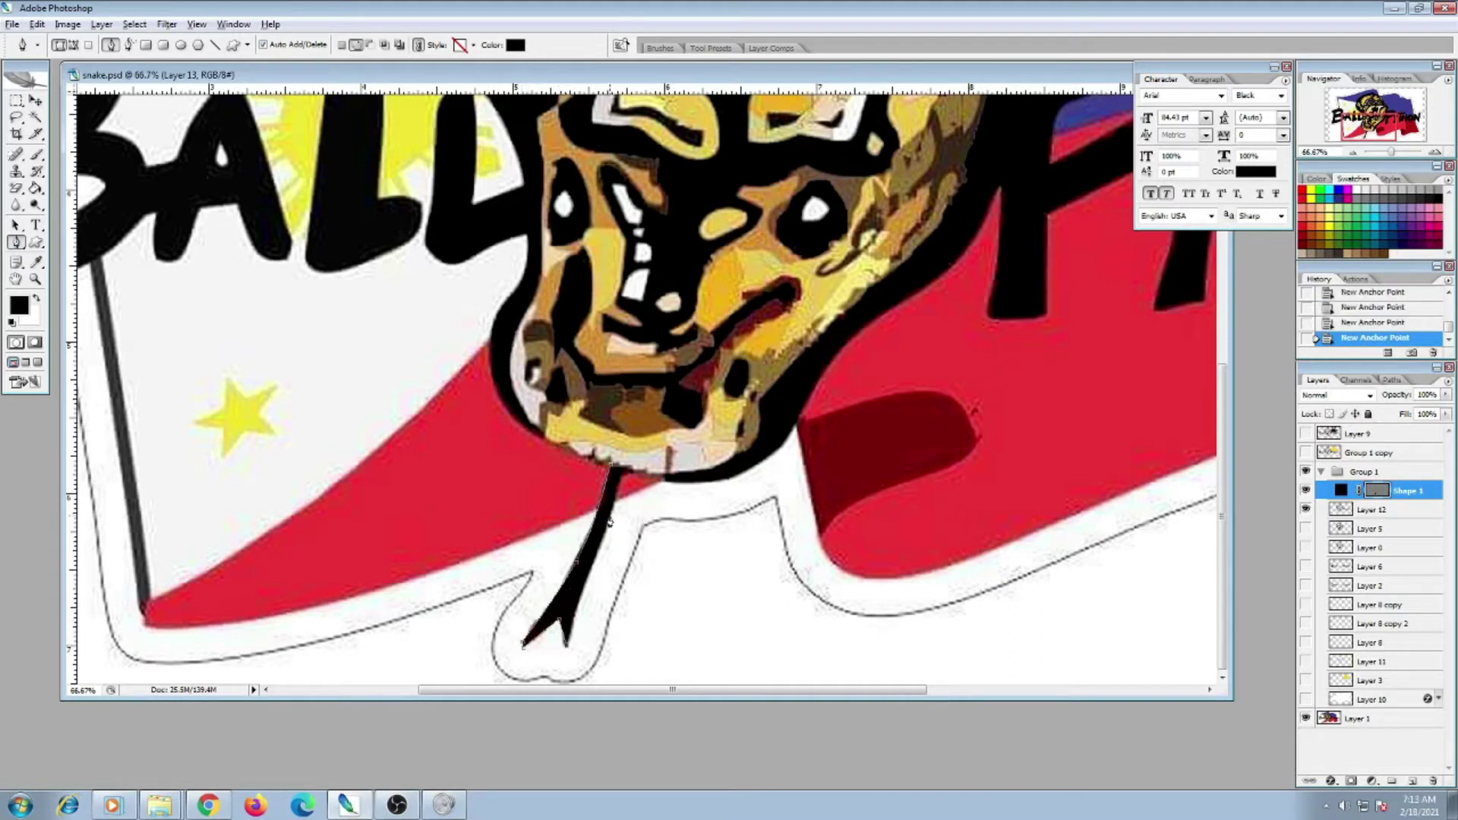
Undo the last anchor point, retrace the tongue's right edge up to its base and close the shape
{"action": "key", "text": "ctrl+z"}
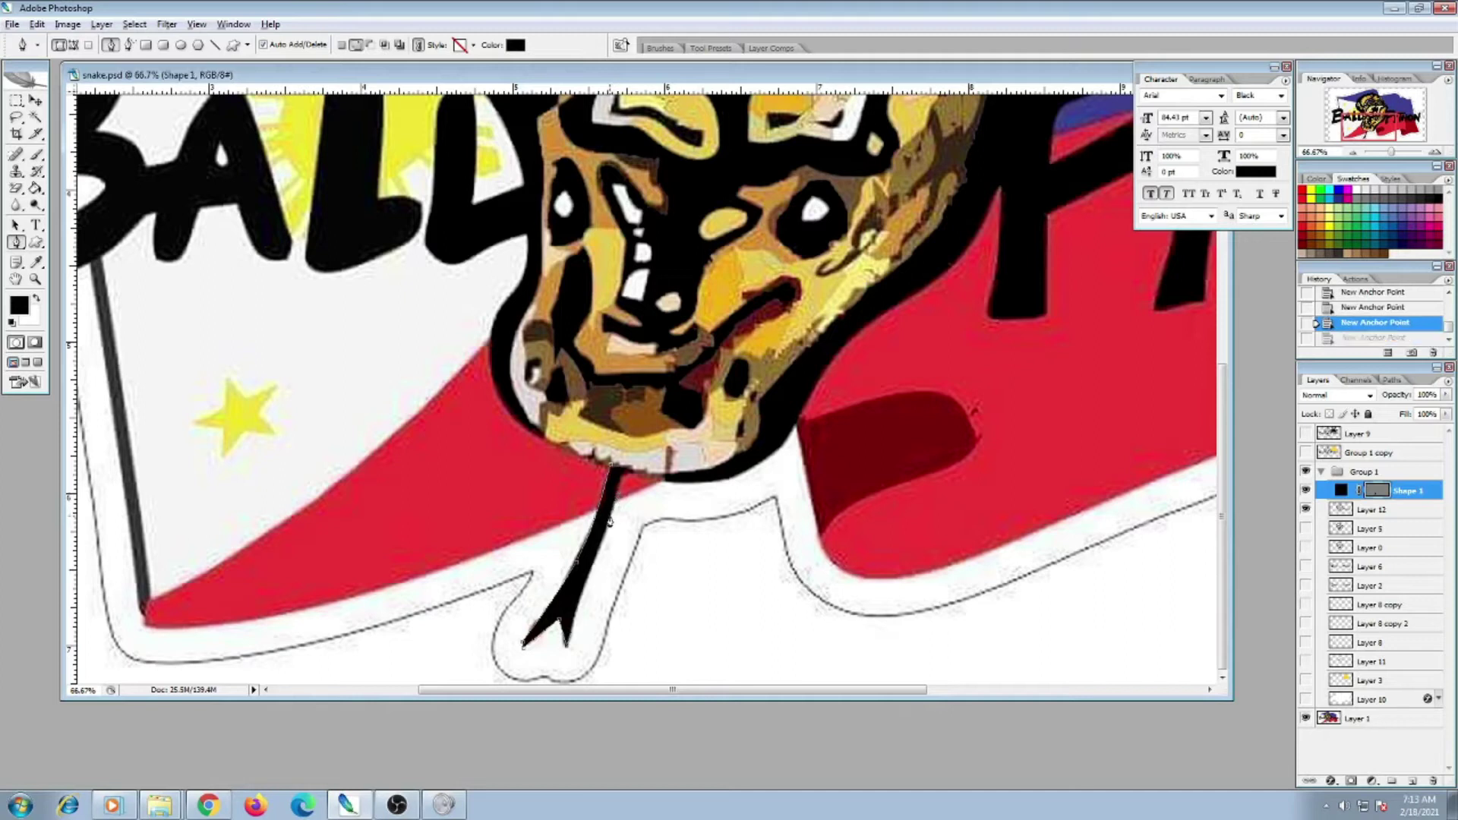
{"action": "left_click", "coordinate": [623, 475]}
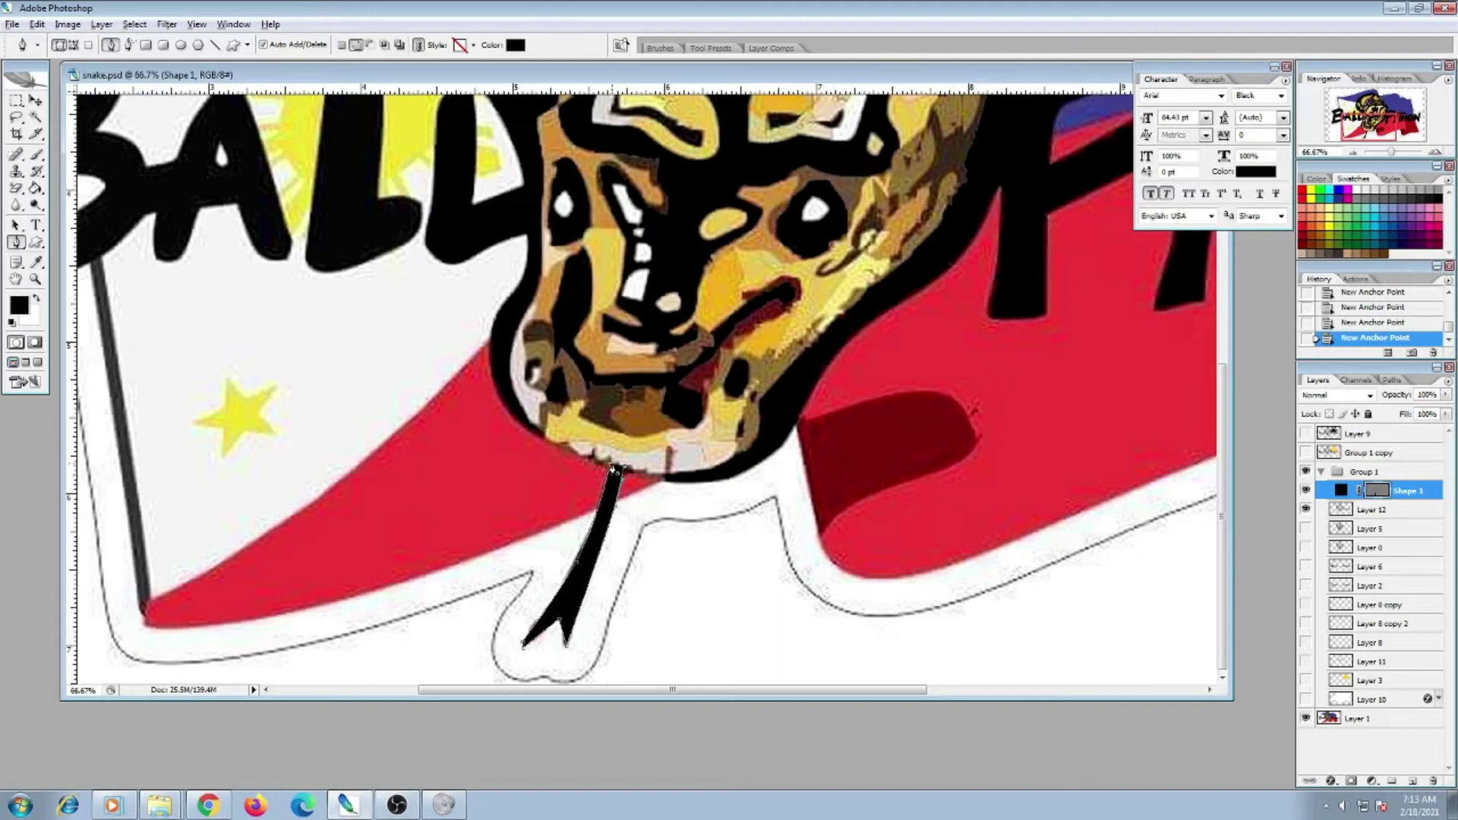
{"action": "left_click", "coordinate": [613, 468]}
{"action": "key", "text": "Return"}
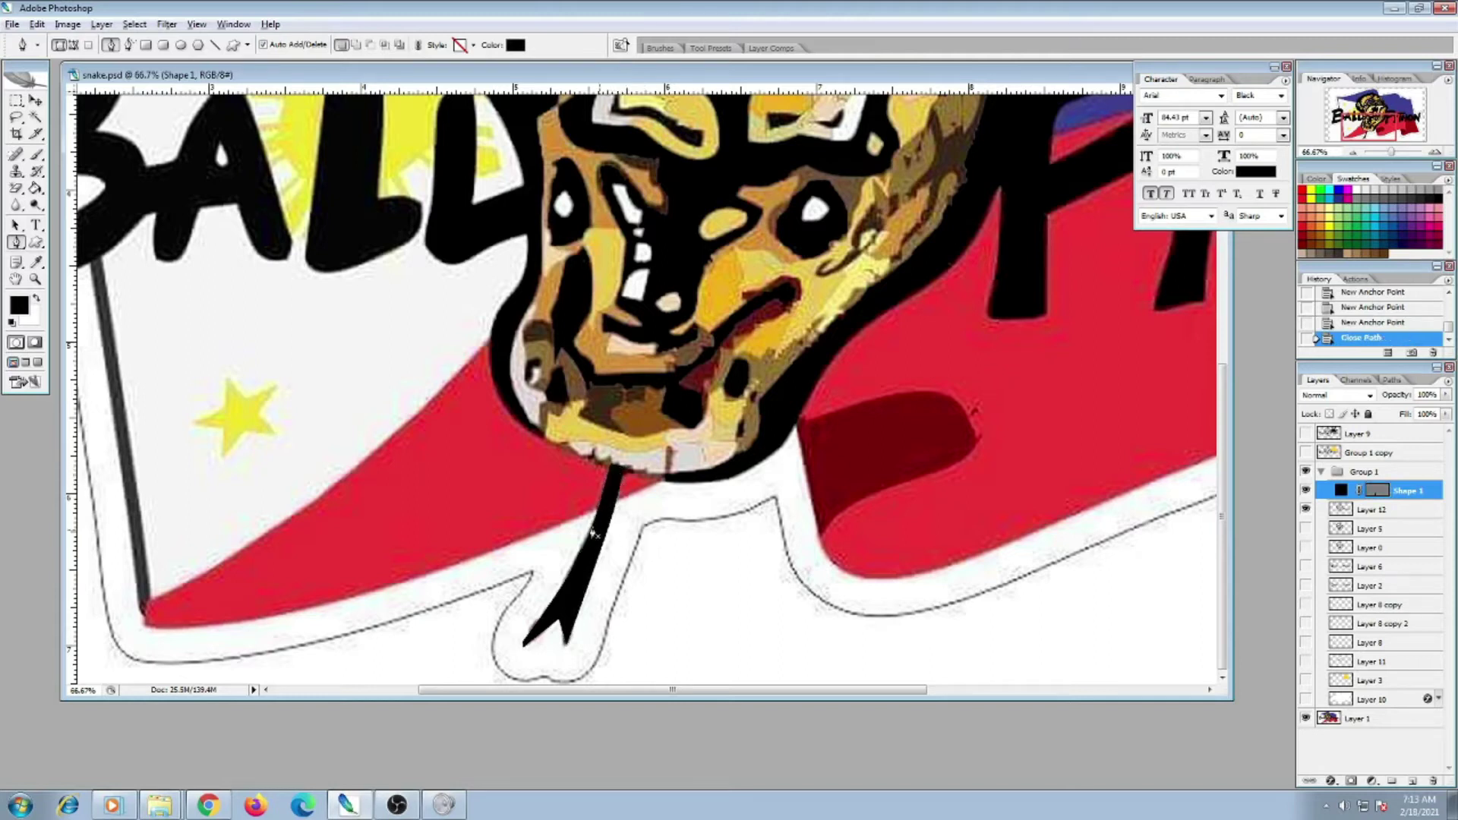
Start a second black Pen shape along the jagged upper edge of the snake's lower lip, beginning at the left jaw outline
{"action": "key", "text": "ctrl+plus"}
{"action": "key", "text": "ctrl+plus"}
{"action": "key", "text": "ctrl+plus"}
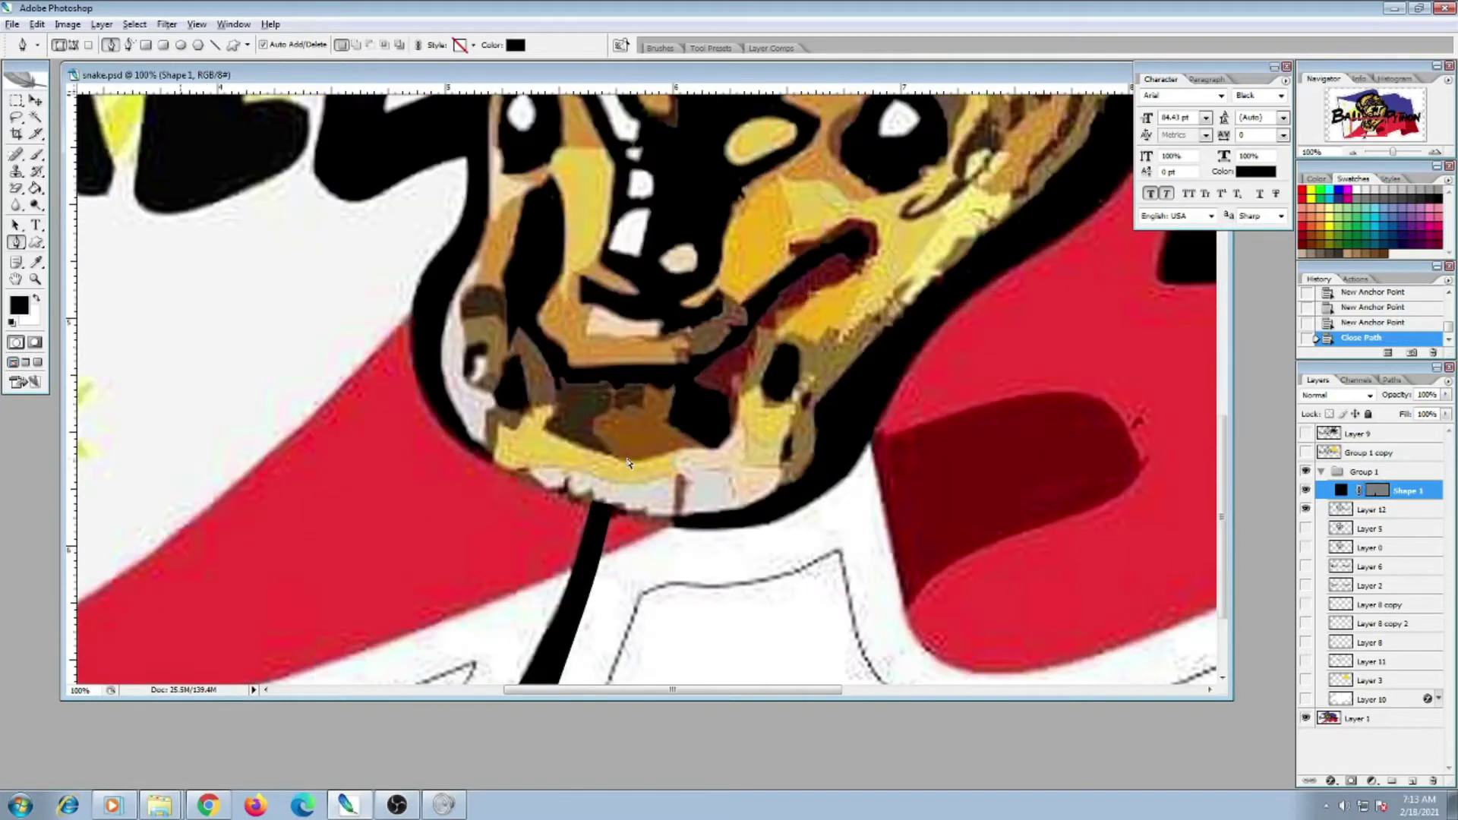
{"action": "left_click_drag", "start_coordinate": [628, 463], "coordinate": [511, 403]}
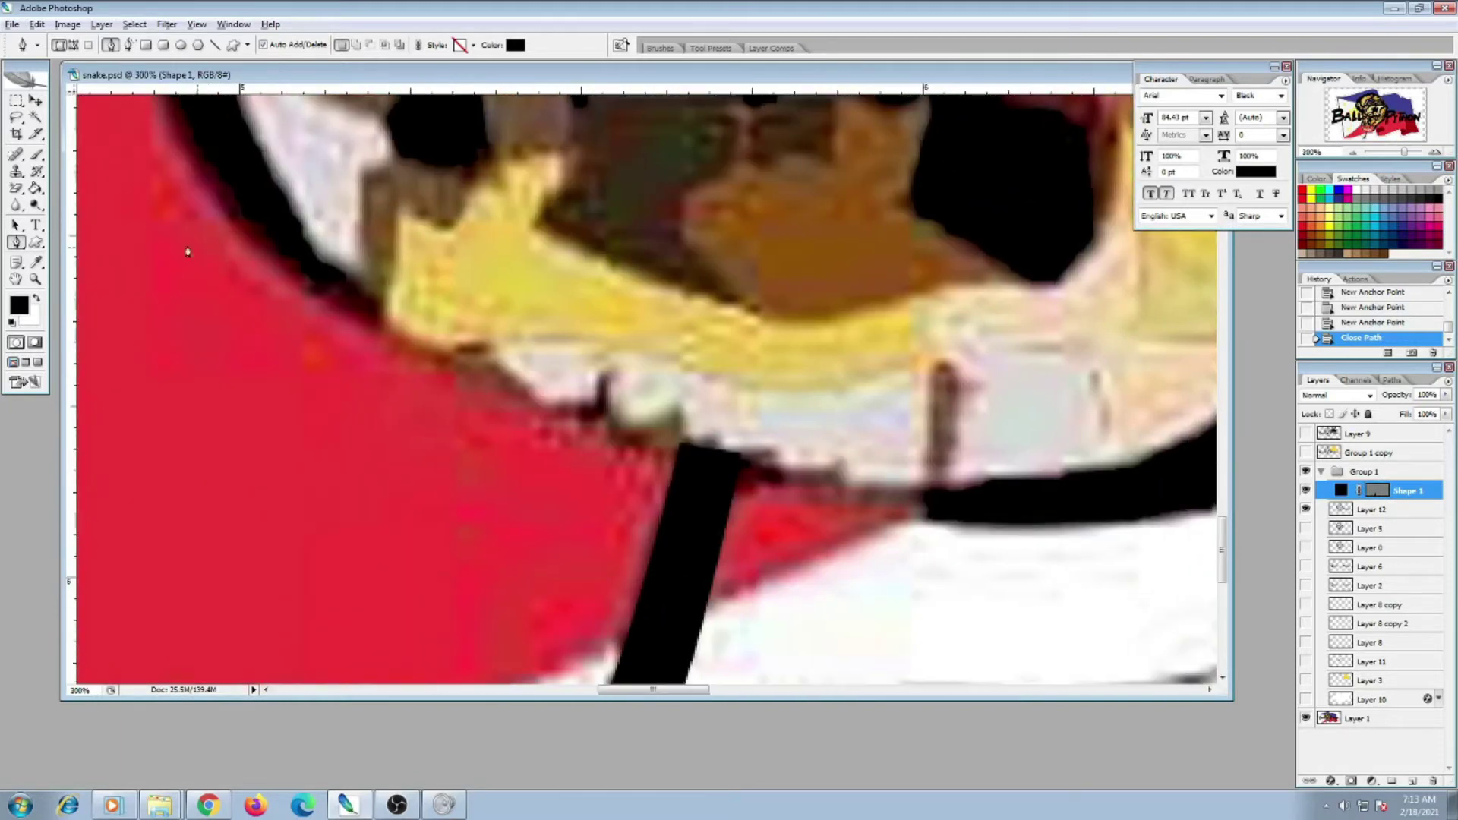
{"action": "left_click", "coordinate": [389, 325]}
{"action": "left_click_drag", "start_coordinate": [465, 349], "coordinate": [763, 439]}
{"action": "left_click", "coordinate": [498, 336]}
{"action": "left_click", "coordinate": [603, 374]}
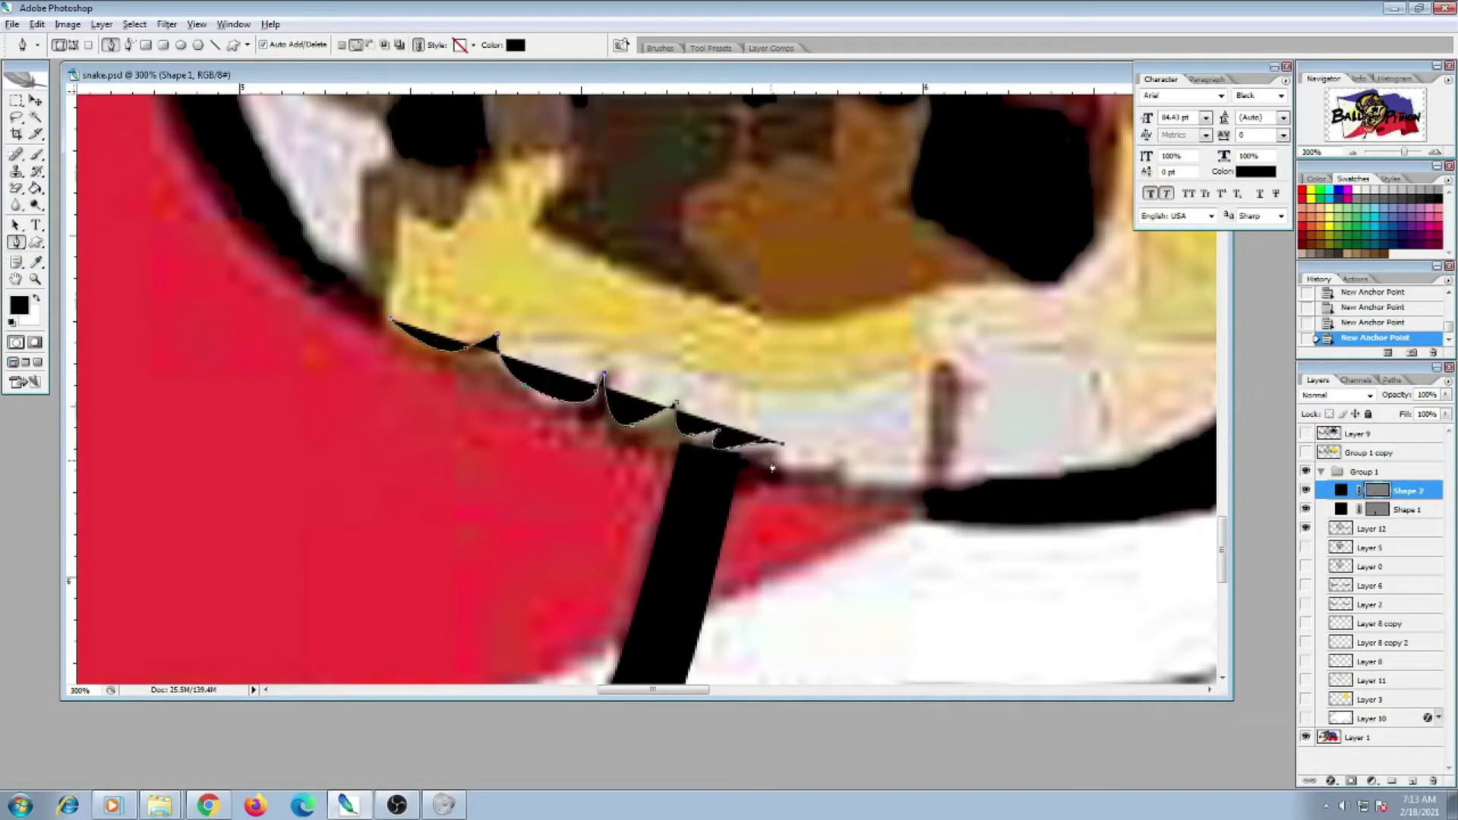
Undo the last lip anchor points, extend the jagged edge to the right jaw outline and trace the upright dark mark there
{"action": "key", "text": "ctrl+alt+z"}
{"action": "key", "text": "ctrl+alt+z"}
{"action": "left_click_drag", "start_coordinate": [741, 456], "coordinate": [843, 471]}
{"action": "left_click", "coordinate": [918, 492]}
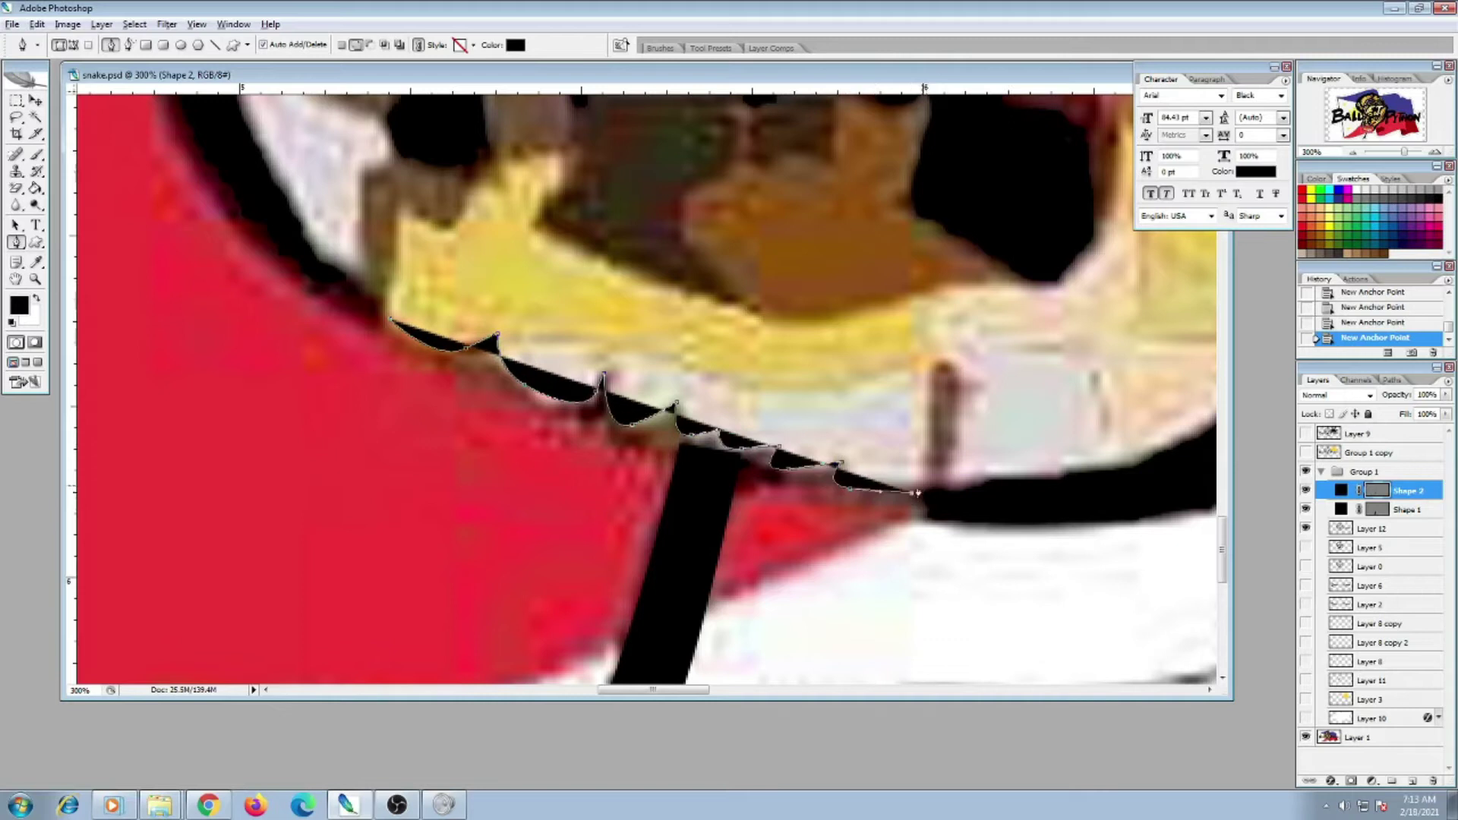
{"action": "left_click", "coordinate": [929, 406]}
{"action": "left_click", "coordinate": [937, 365]}
{"action": "left_click_drag", "start_coordinate": [952, 371], "coordinate": [961, 369]}
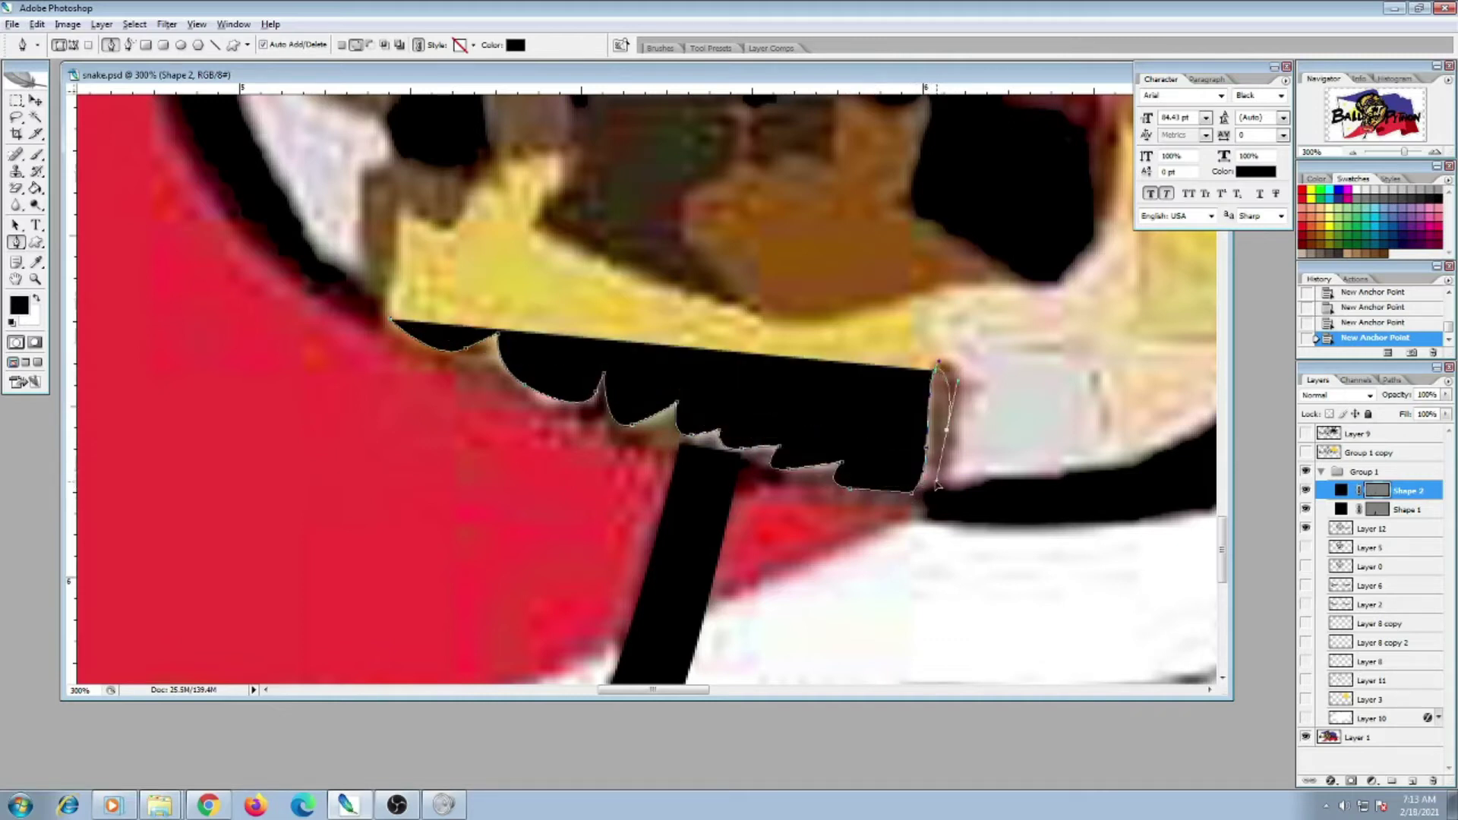
{"action": "left_click_drag", "start_coordinate": [934, 498], "coordinate": [928, 514]}
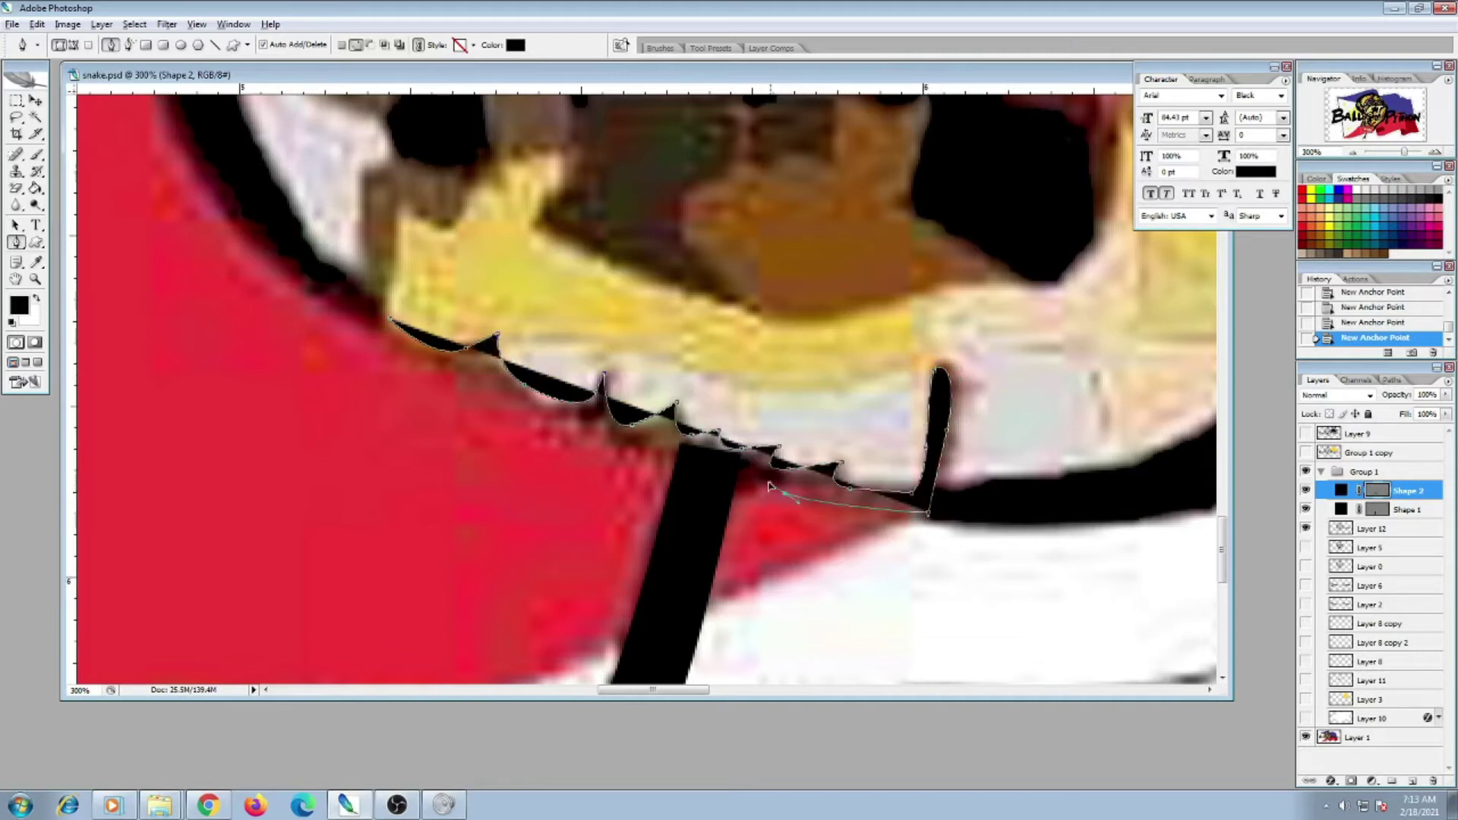
Trace the lip's lower edge back past the tongue to the left jaw outline and close the shape
{"action": "left_click", "coordinate": [738, 479]}
{"action": "left_click", "coordinate": [659, 456]}
{"action": "left_click", "coordinate": [604, 439]}
{"action": "left_click", "coordinate": [581, 425]}
{"action": "left_click_drag", "start_coordinate": [480, 415], "coordinate": [737, 514]}
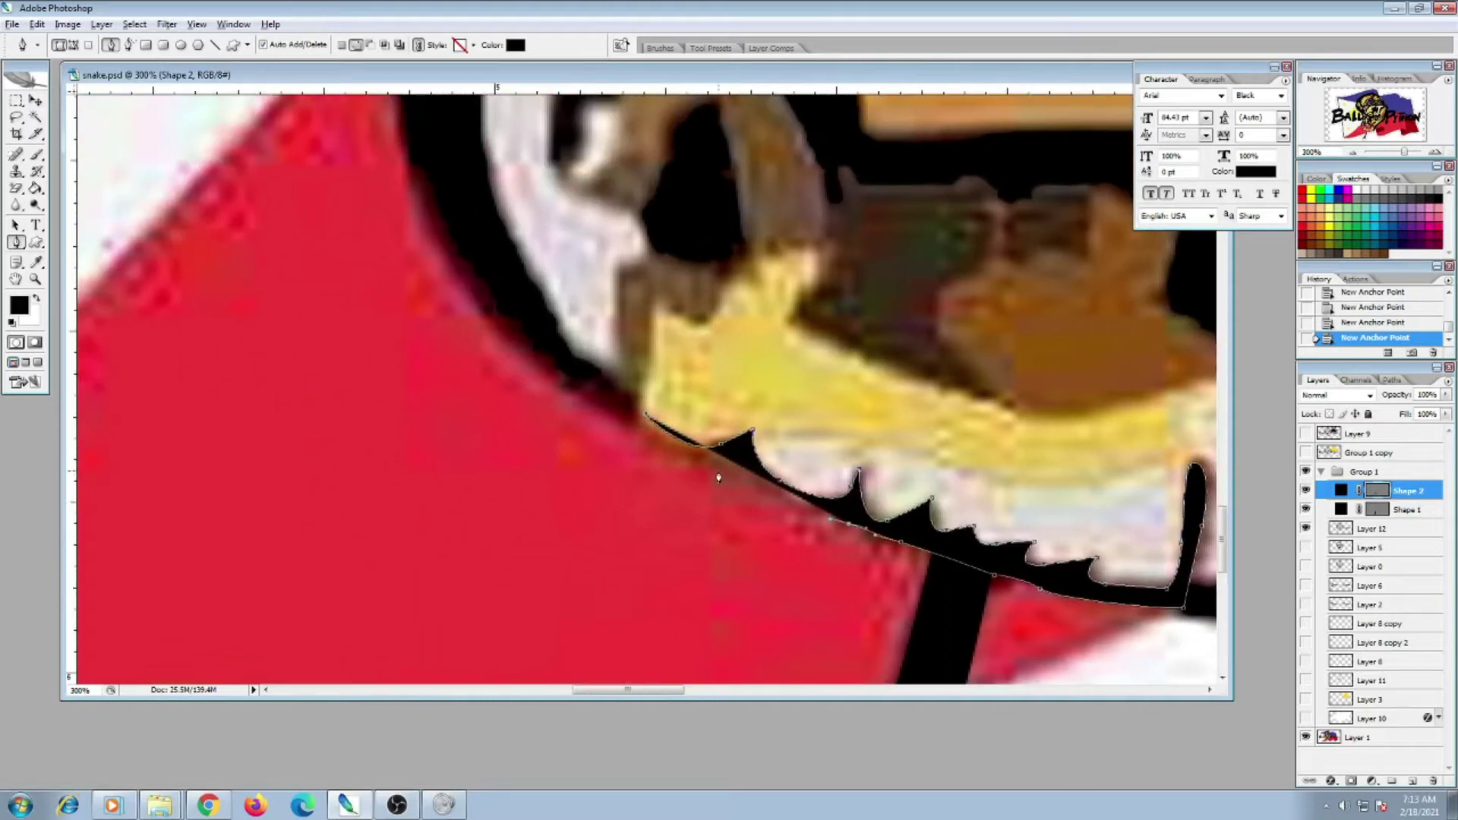
{"action": "left_click", "coordinate": [686, 459]}
{"action": "left_click", "coordinate": [644, 416]}
{"action": "left_click", "coordinate": [608, 377]}
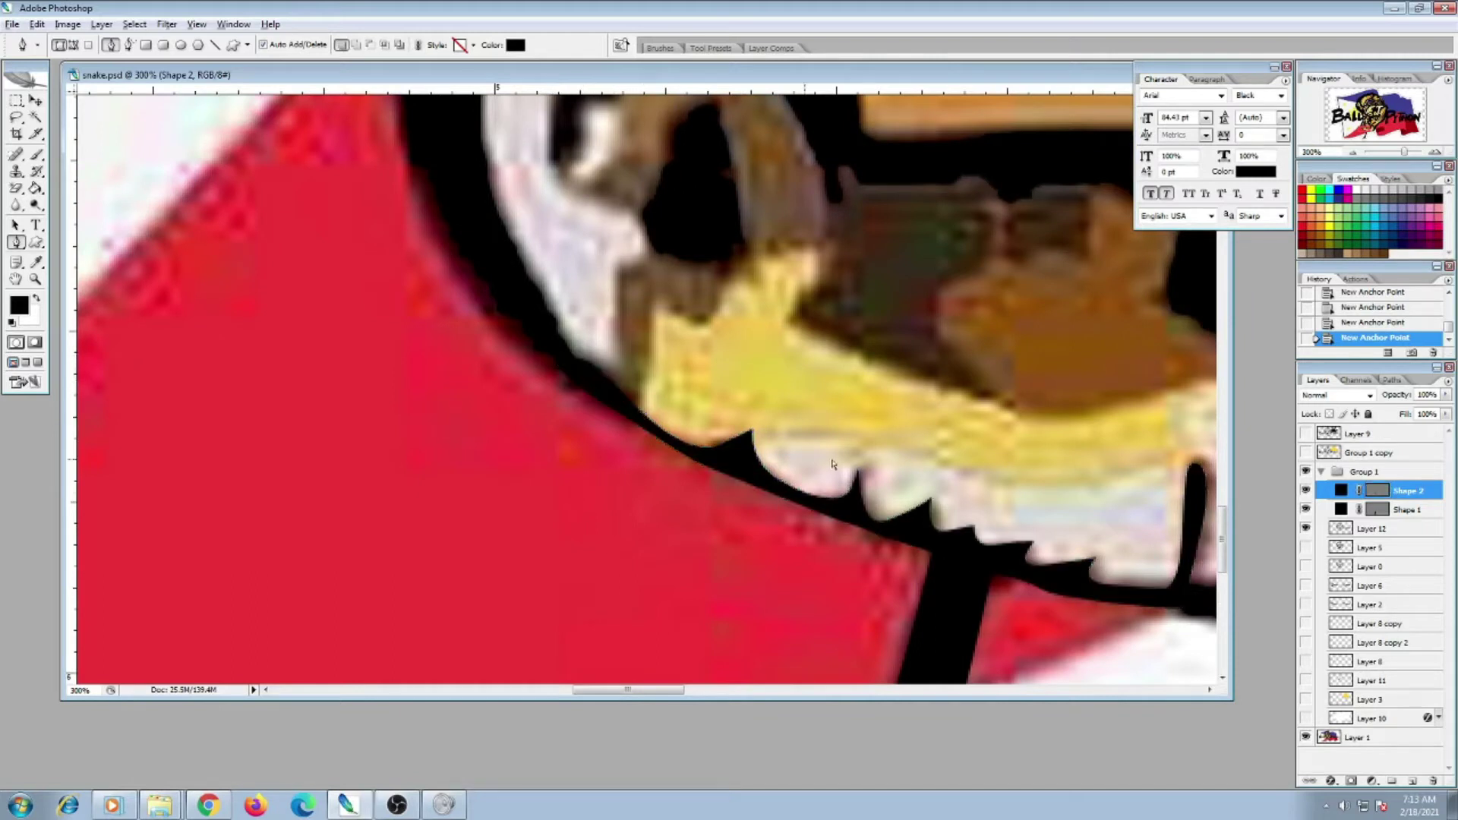
Hide Layer 1 and examine the edges of the black tracing around the snake's eyes, face and lettering up close
{"action": "key", "text": "ctrl+0"}
{"action": "left_click", "coordinate": [1306, 736]}
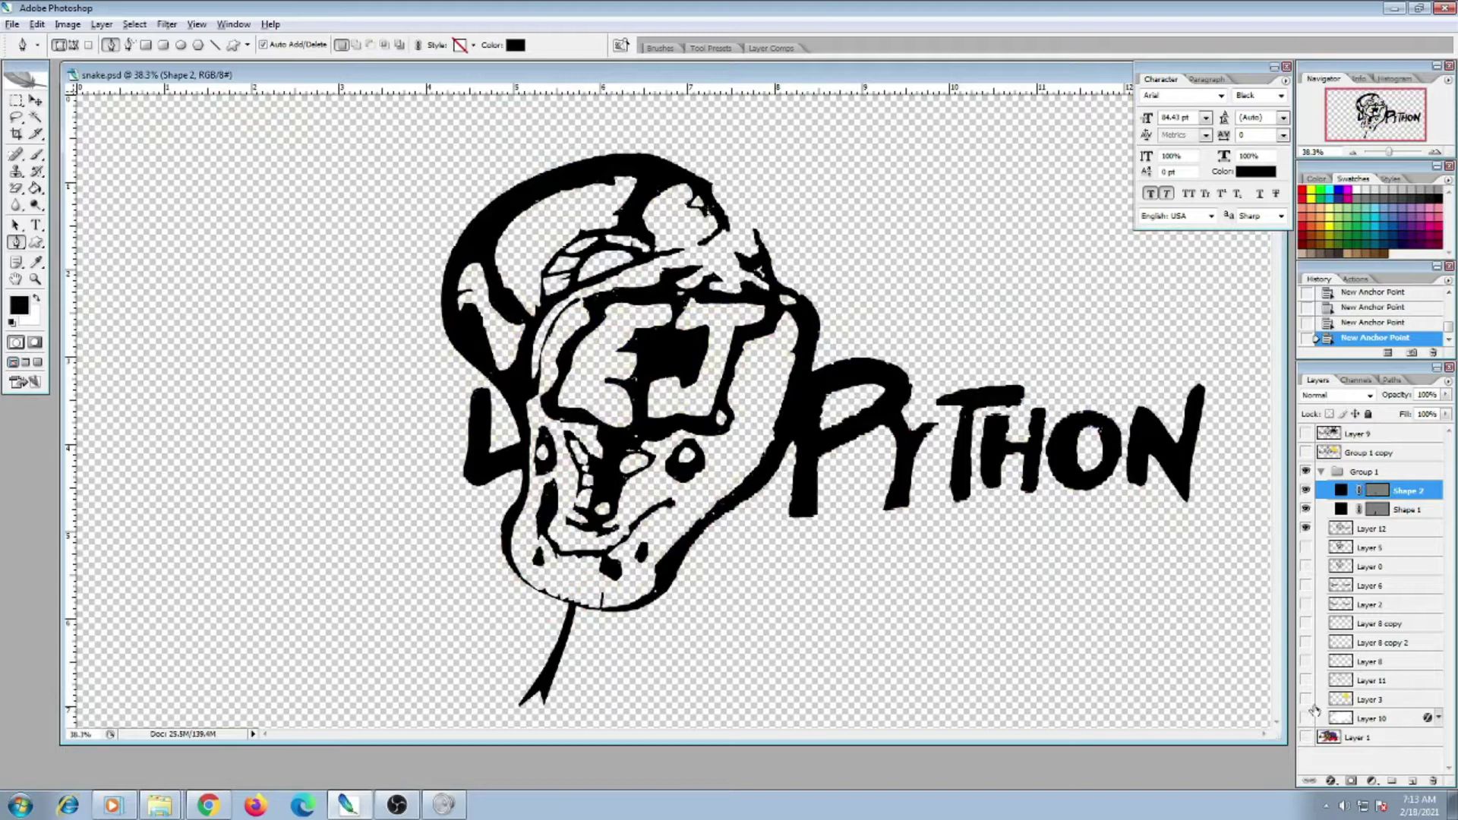
{"action": "key", "text": "ctrl+plus"}
{"action": "key", "text": "ctrl+plus"}
{"action": "key", "text": "ctrl+plus"}
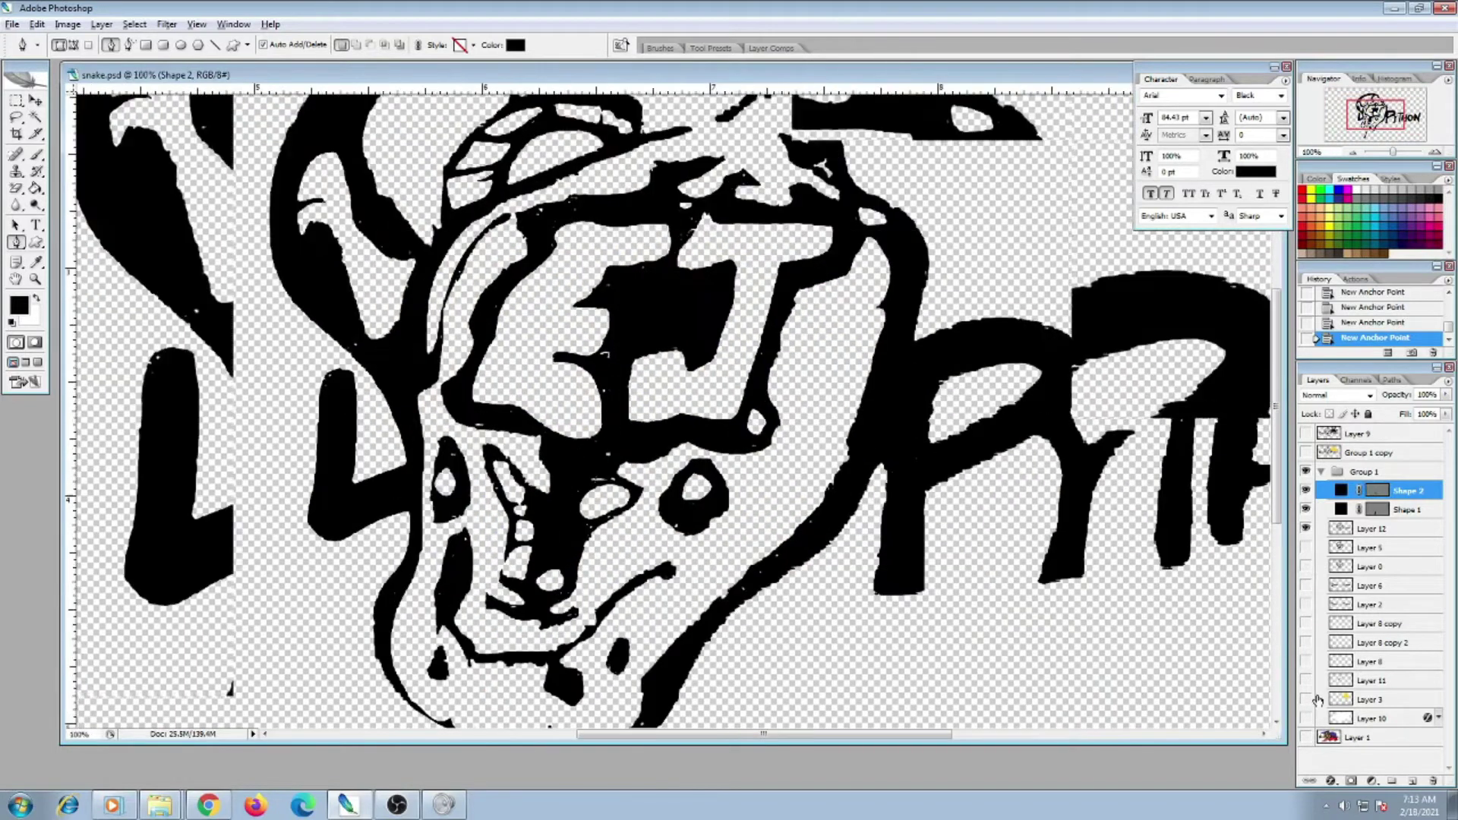
{"action": "key", "text": "ctrl+plus"}
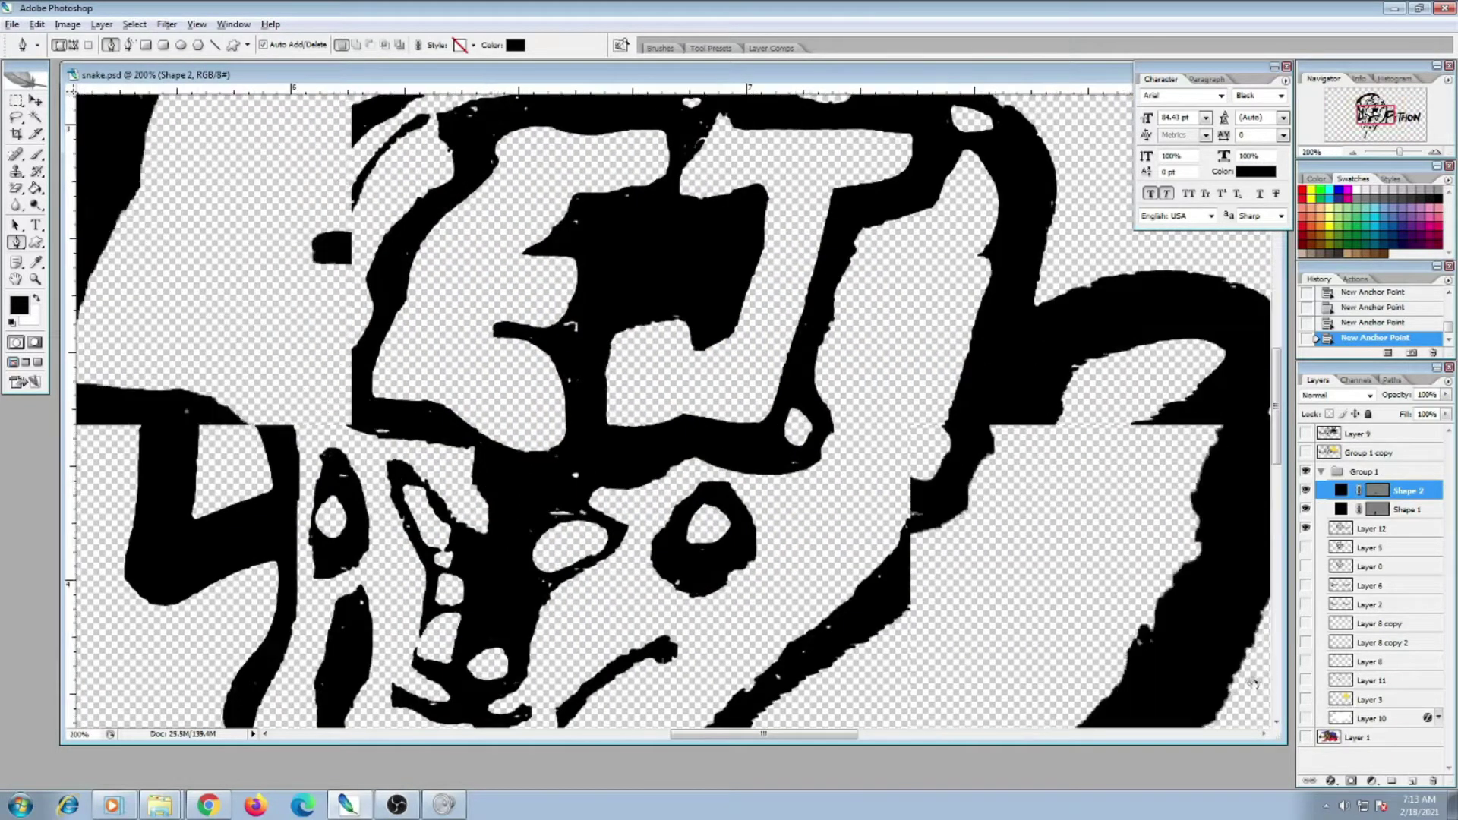
{"action": "left_click_drag", "start_coordinate": [524, 535], "coordinate": [1193, 431]}
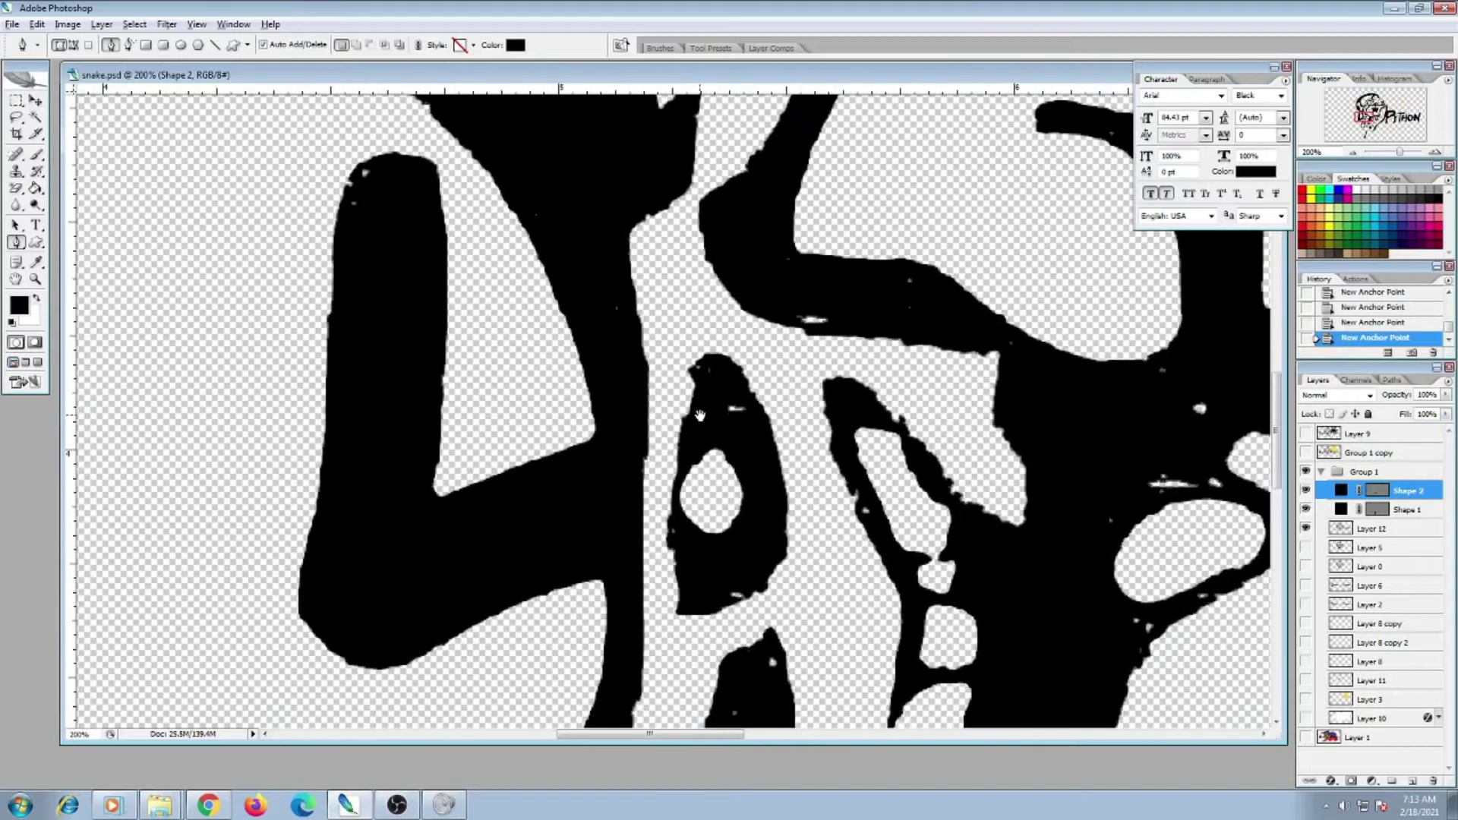
{"action": "left_click", "coordinate": [1305, 547]}
{"action": "left_click", "coordinate": [1305, 547]}
{"action": "key", "text": "ctrl+minus"}
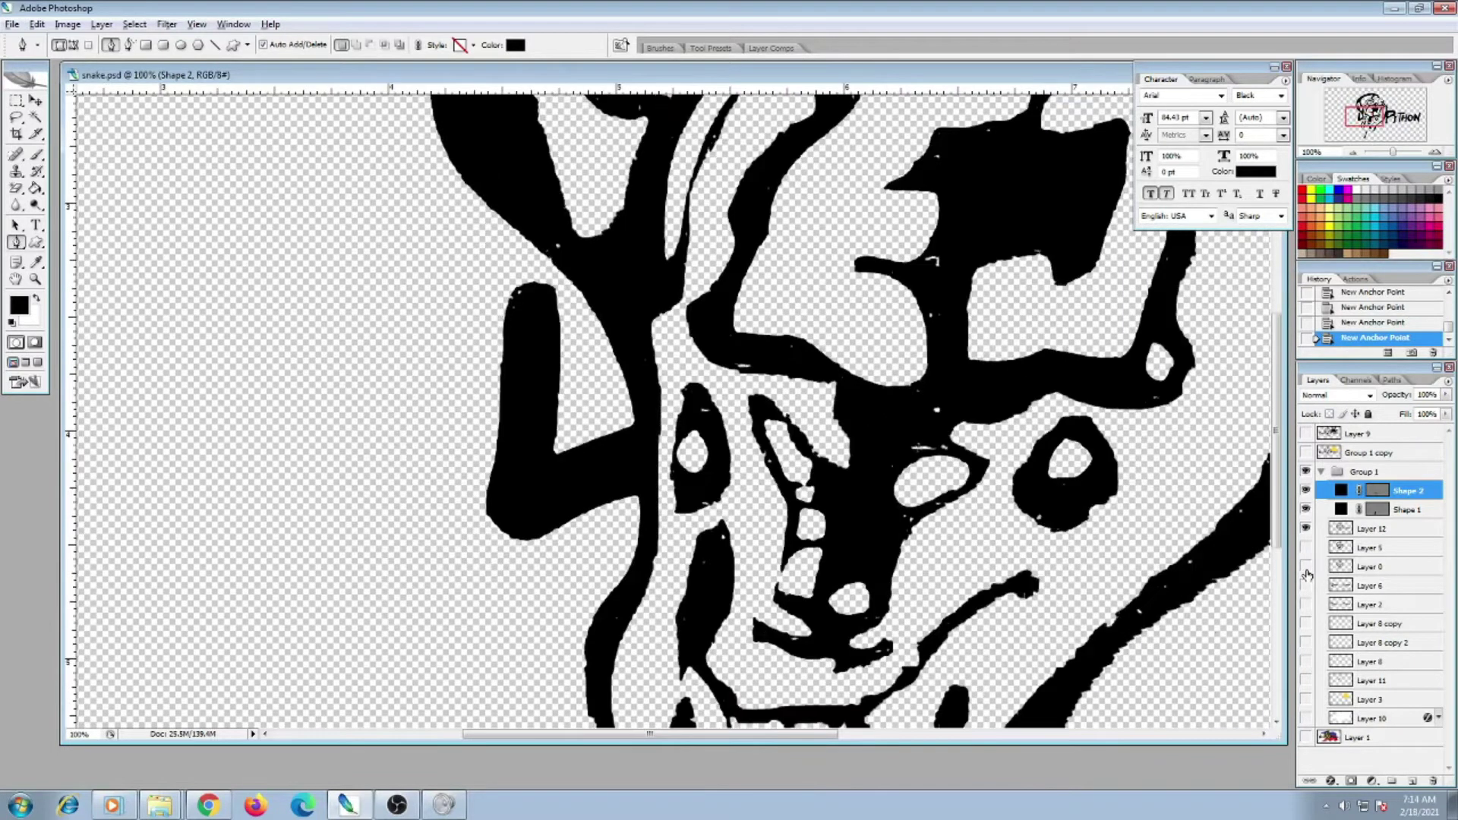
{"action": "key", "text": "ctrl+plus"}
{"action": "key", "text": "ctrl+plus"}
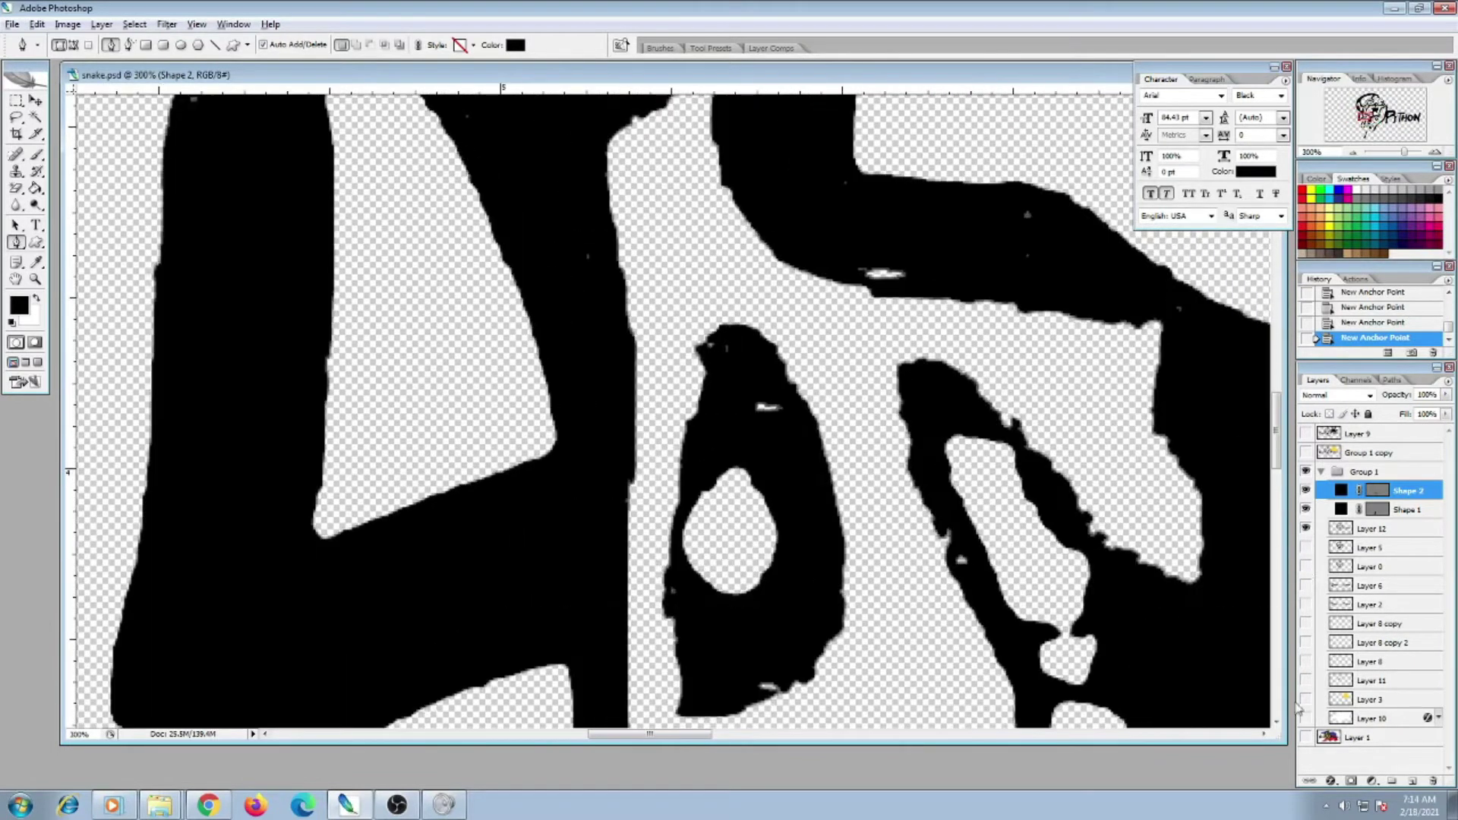
Compare the smooth tracing on Layer 0 with the Magic Wand tracing on Layer 12 by switching the layers' visibility
{"action": "left_click", "coordinate": [1305, 490]}
{"action": "left_click", "coordinate": [1305, 529]}
{"action": "left_click", "coordinate": [1306, 566]}
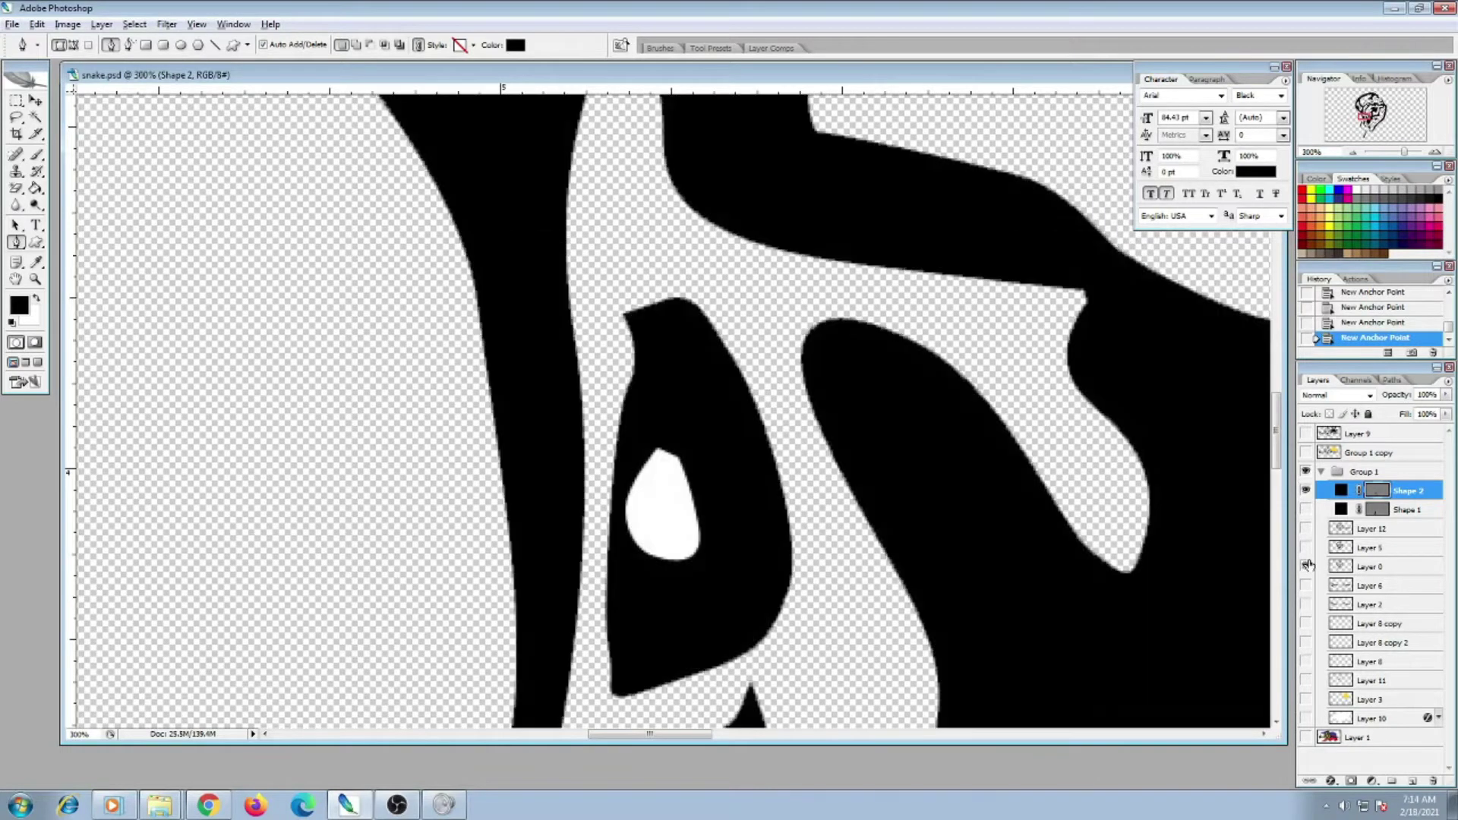
{"action": "key", "text": "ctrl+minus"}
{"action": "key", "text": "ctrl+minus"}
{"action": "key", "text": "ctrl+minus"}
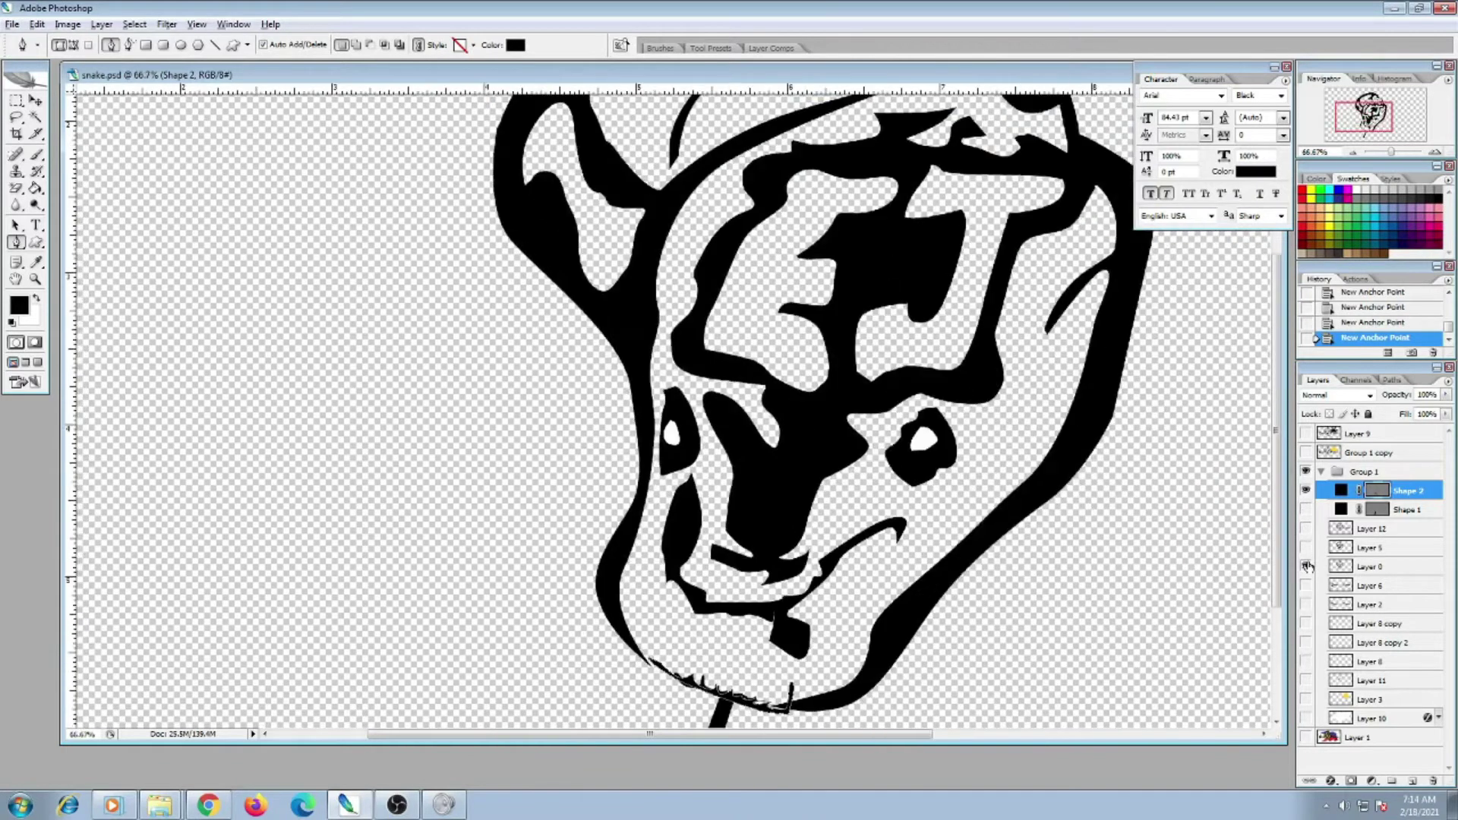
{"action": "key", "text": "ctrl+minus"}
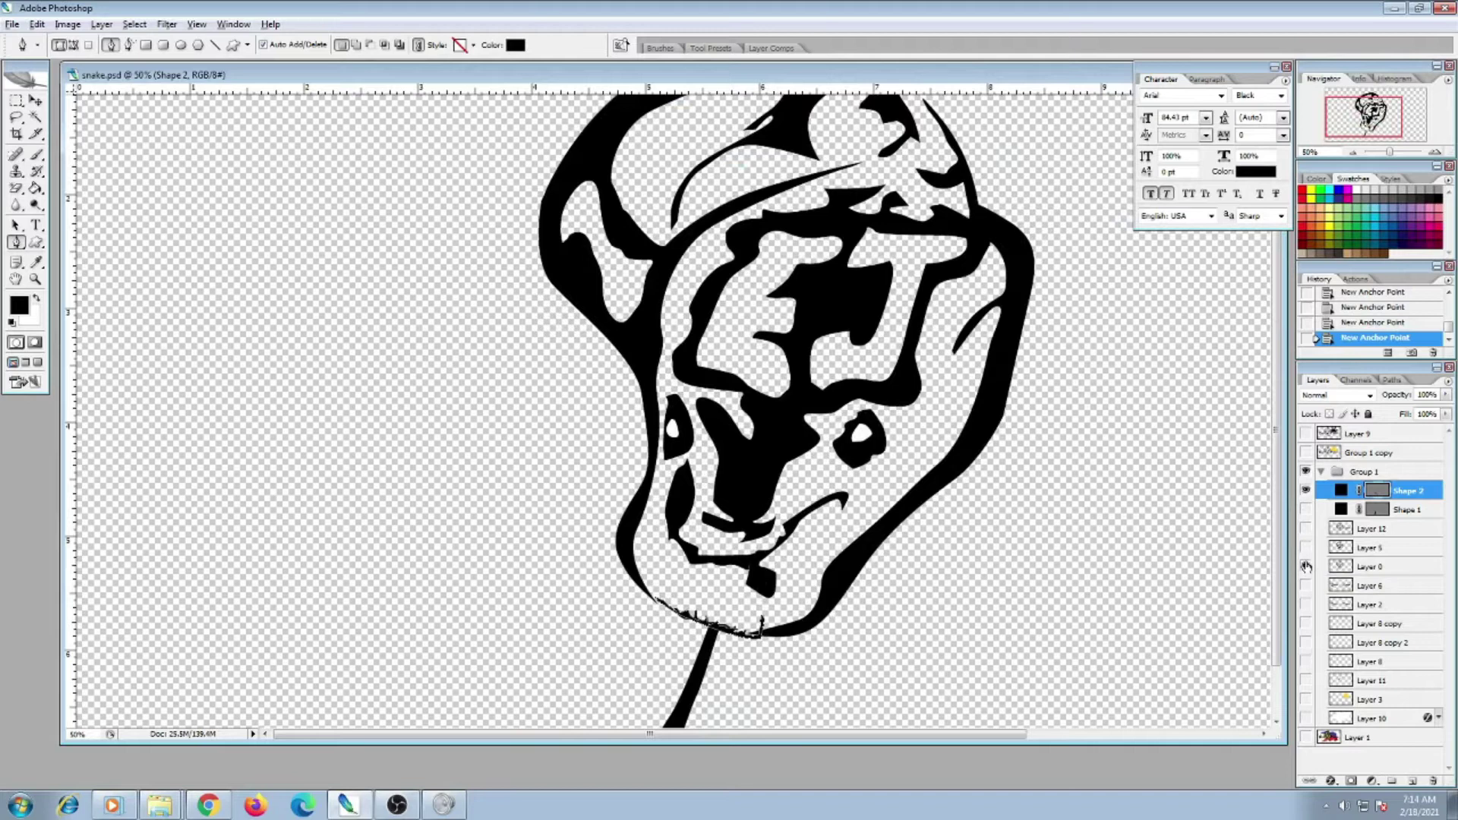
{"action": "left_click", "coordinate": [1306, 528]}
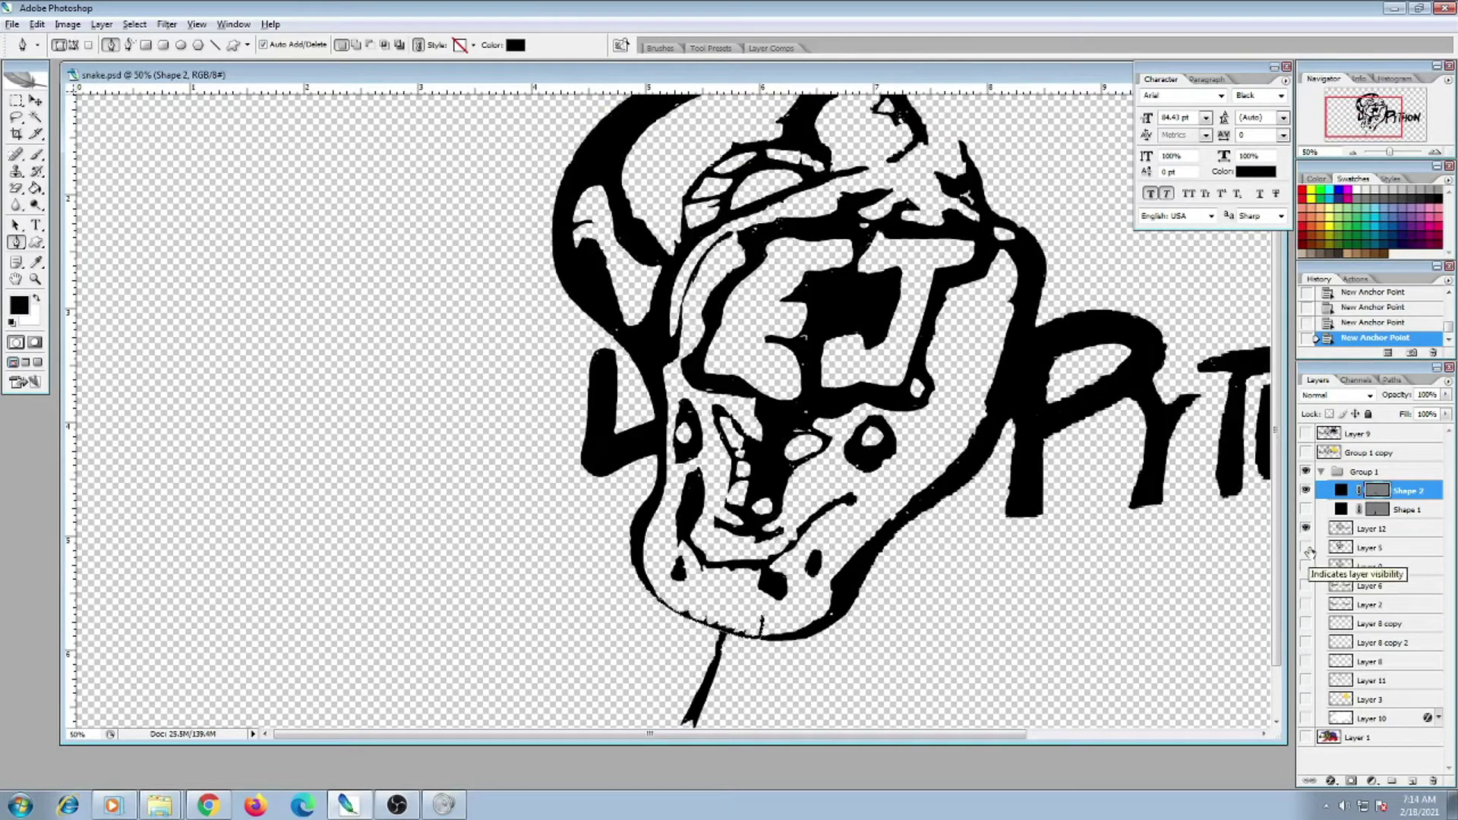
Hide Layer 12 and show the smooth snake head on Layer 0 together with the white-edged lettering on Layer 6
{"action": "left_click", "coordinate": [1306, 527]}
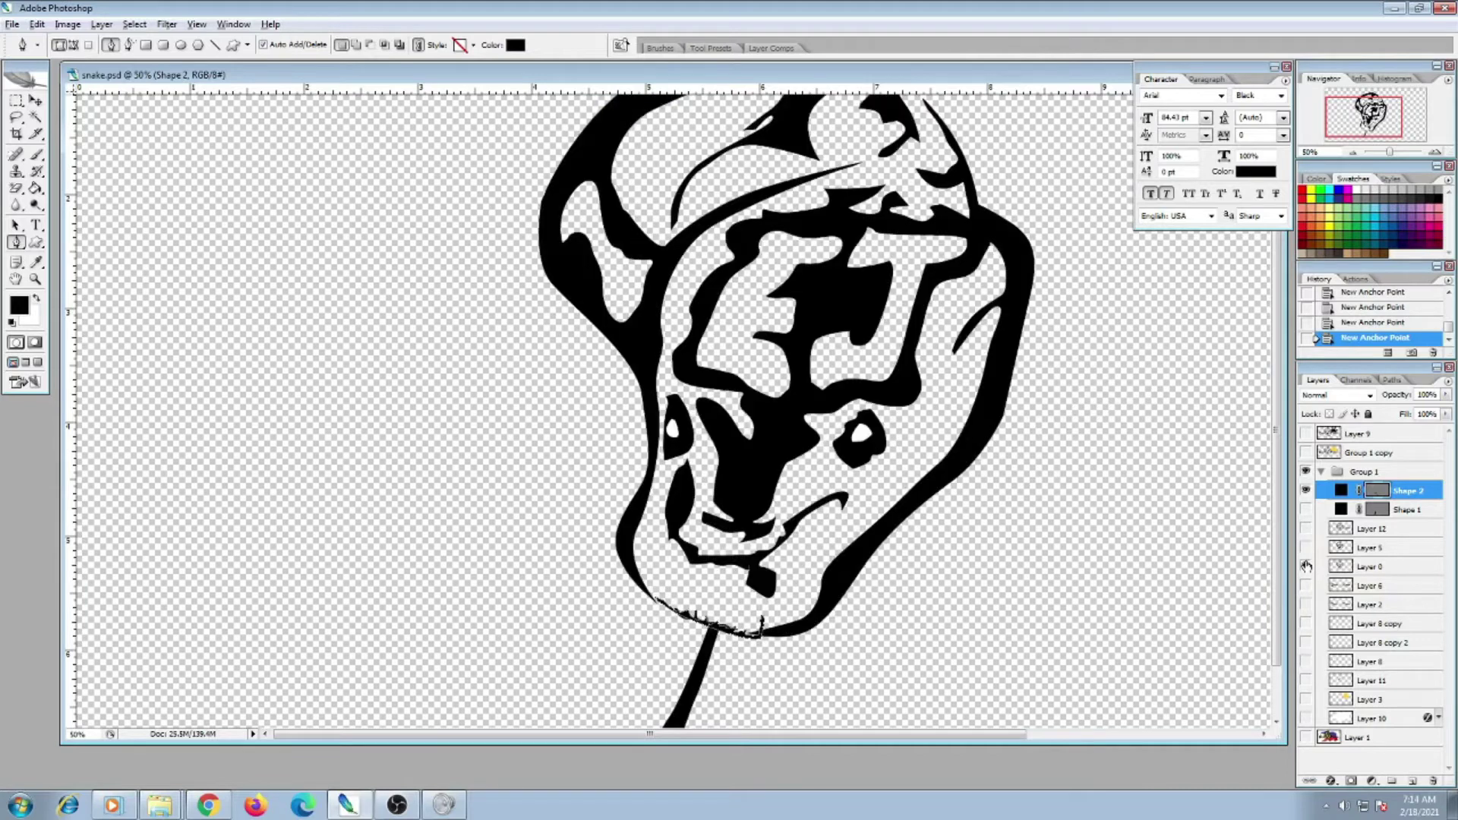
{"action": "left_click", "coordinate": [1305, 566]}
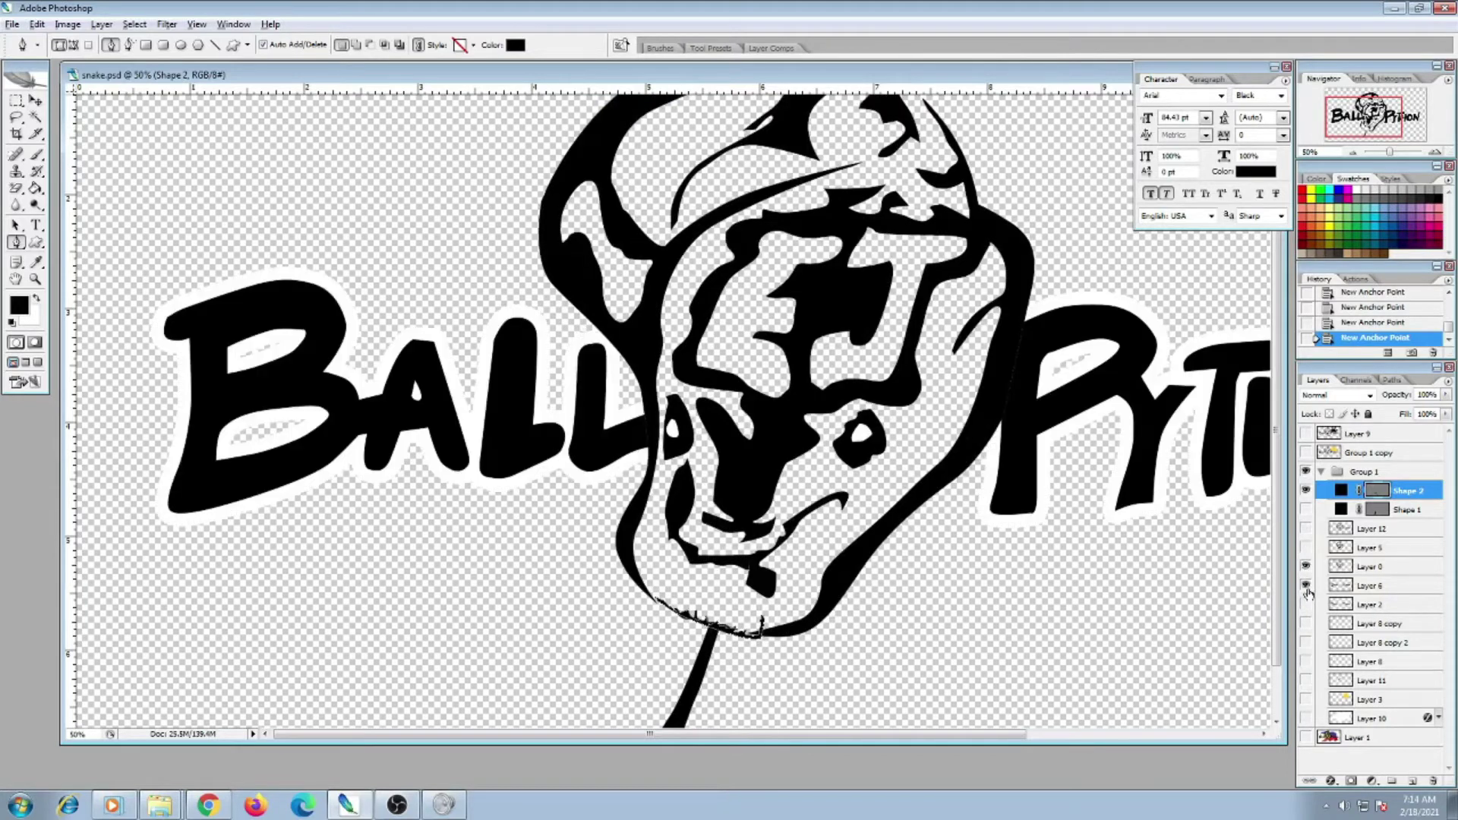
{"action": "left_click", "coordinate": [1306, 586]}
{"action": "key", "text": "ctrl+minus"}
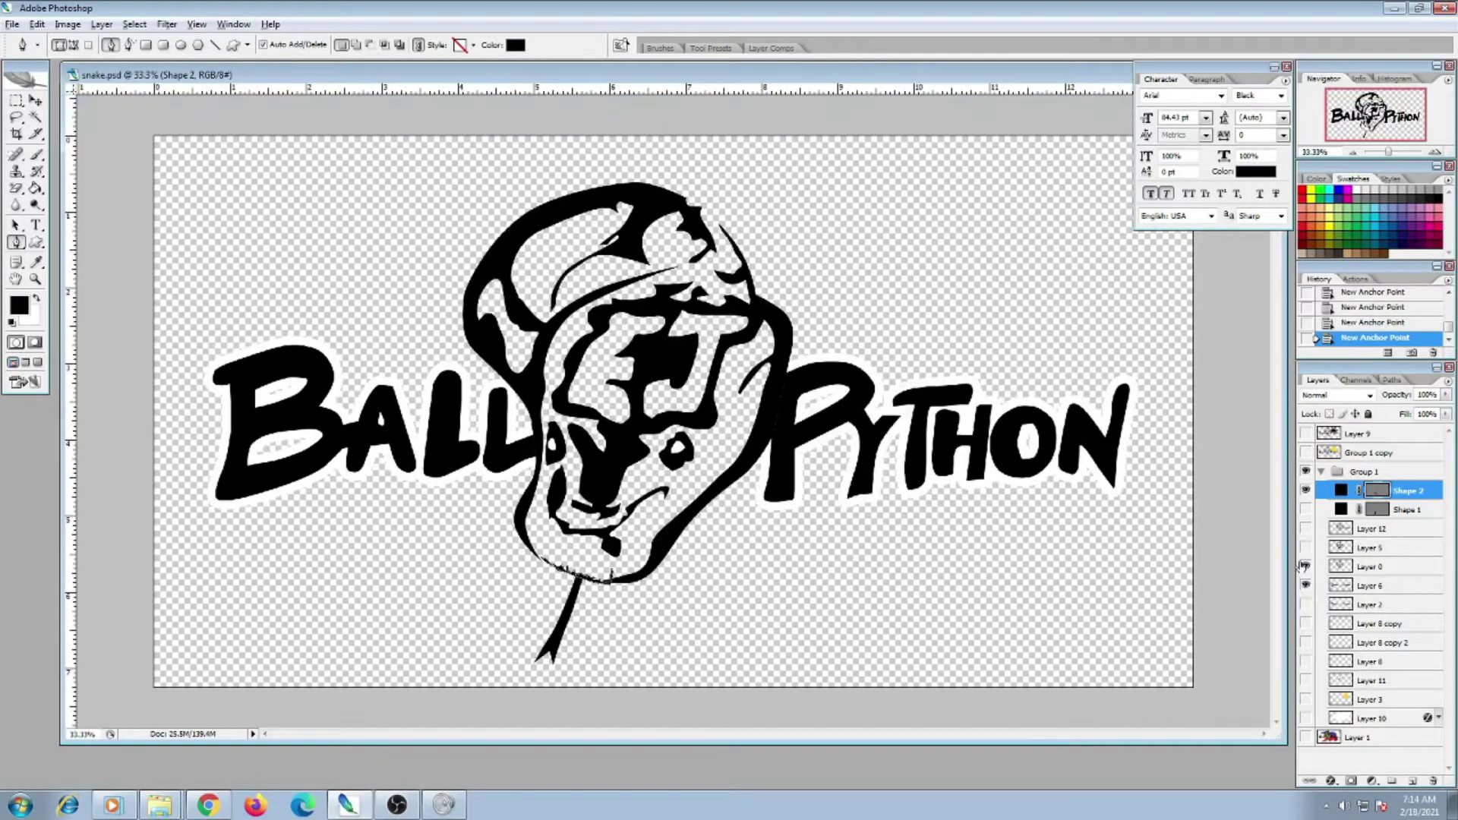
Hide Layer 0 and Layer 6, show the Magic Wand tracing on Layer 12 and examine its edges up close
{"action": "left_click", "coordinate": [1305, 566]}
{"action": "left_click", "coordinate": [1305, 586]}
{"action": "left_click", "coordinate": [1306, 529]}
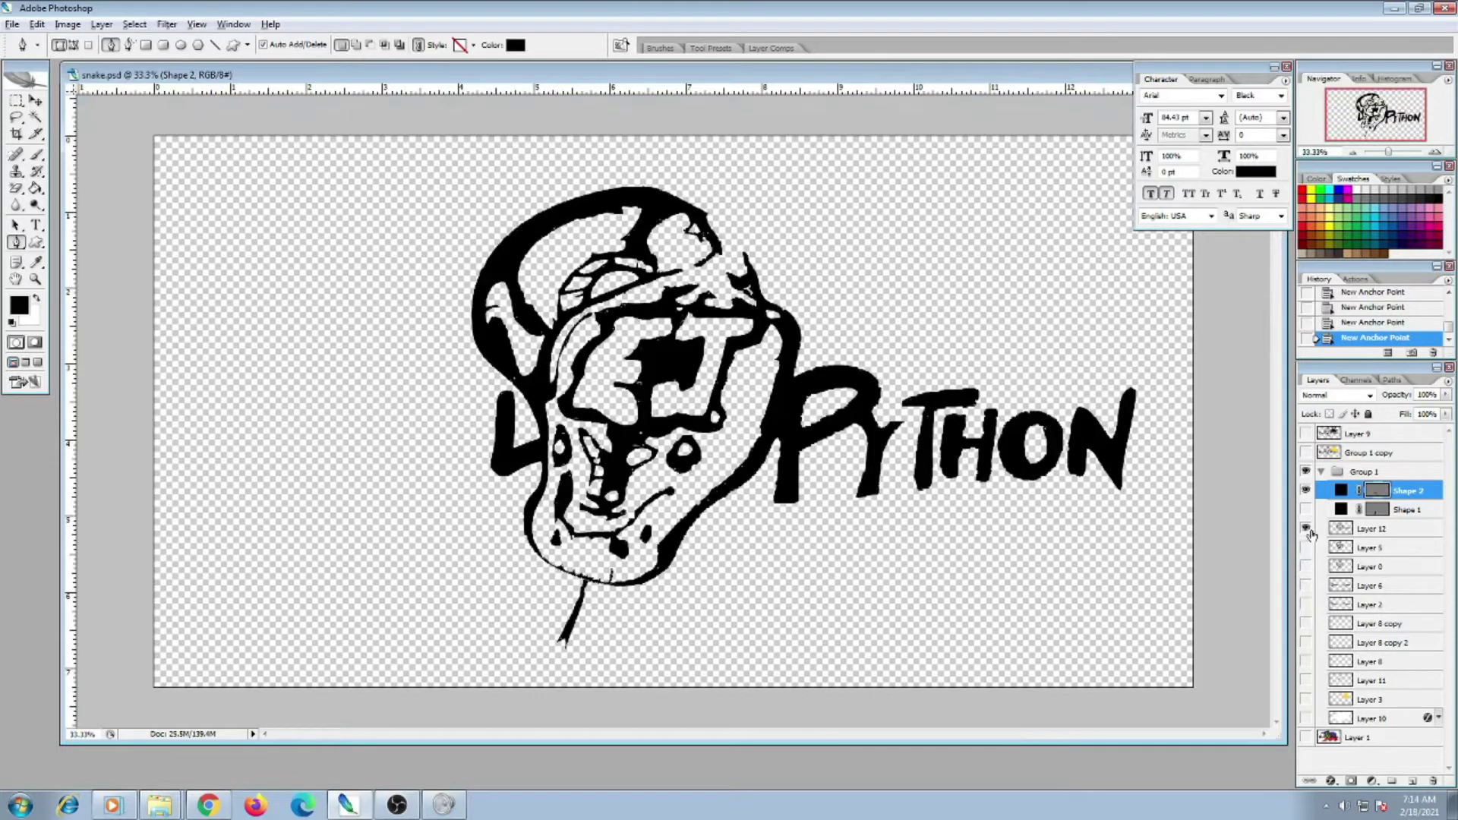
{"action": "key", "text": "ctrl+plus"}
{"action": "key", "text": "ctrl+plus"}
{"action": "key", "text": "ctrl+plus"}
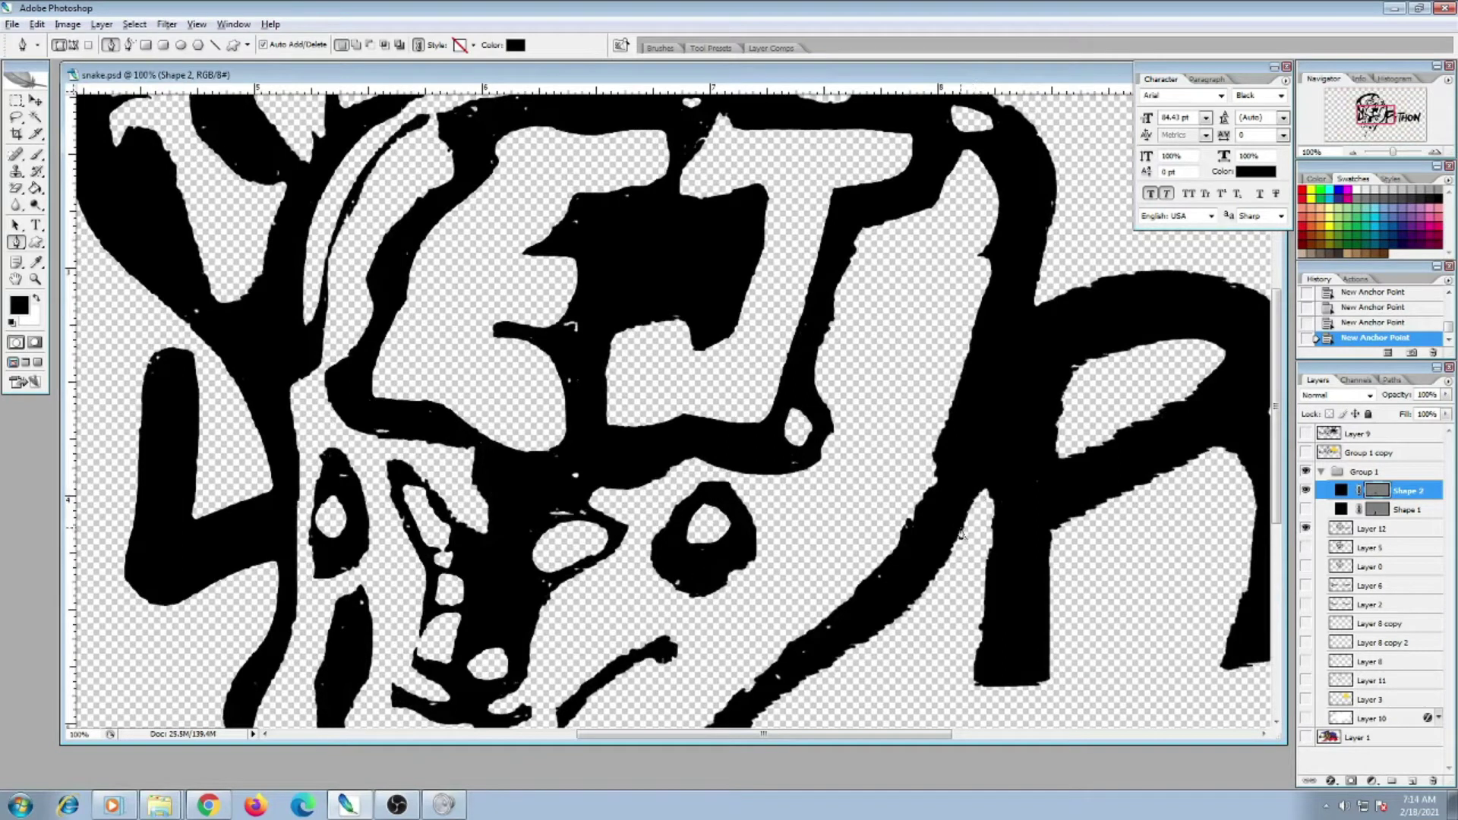
Replace the view of Layer 12 with the white-outlined snake head on Layer 5 and examine its edges and overall shape
{"action": "left_click", "coordinate": [1305, 530]}
{"action": "left_click", "coordinate": [1305, 548]}
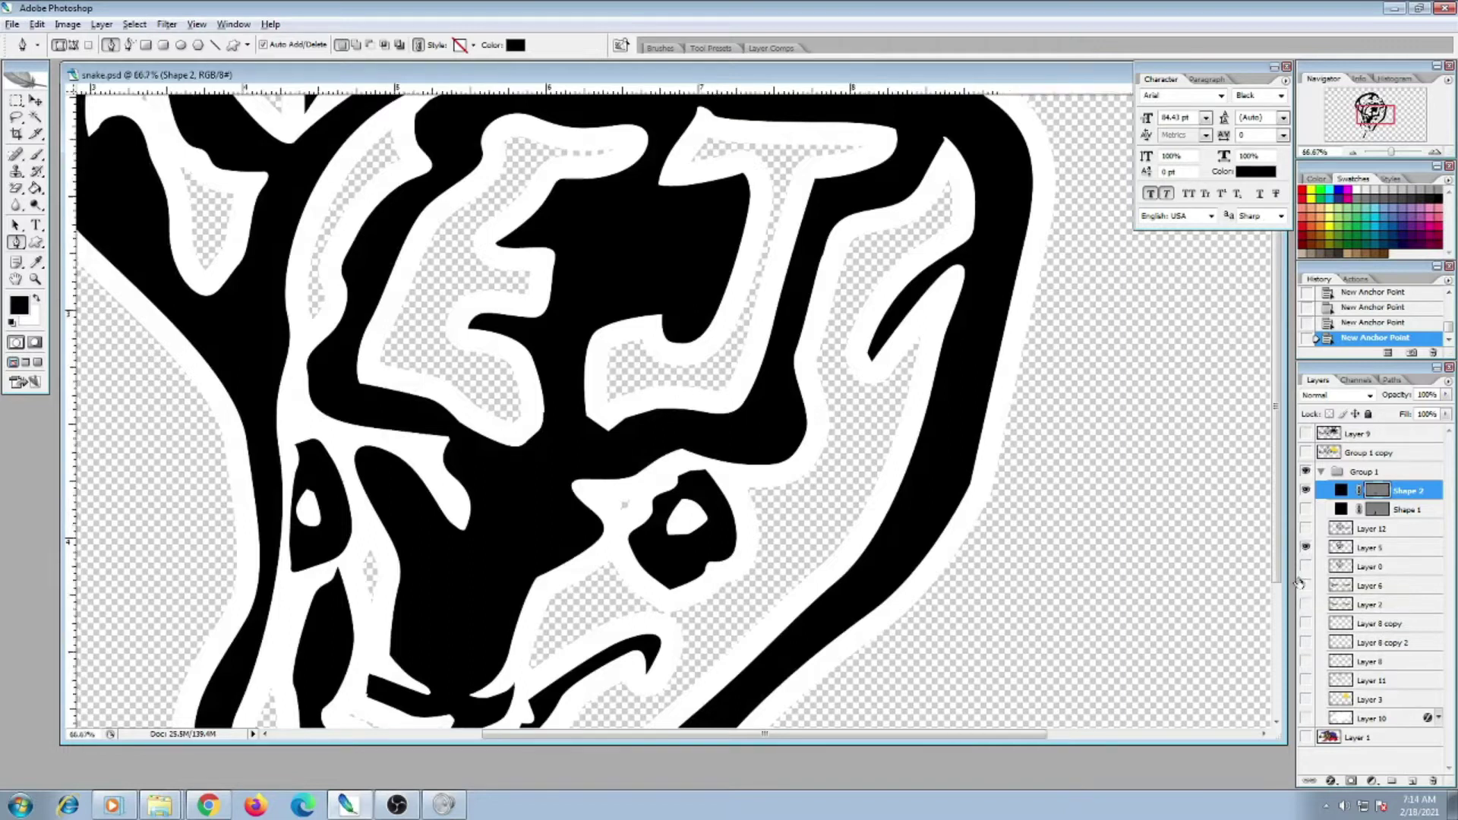
{"action": "key", "text": "ctrl+minus"}
{"action": "key", "text": "ctrl+minus"}
{"action": "key", "text": "ctrl+minus"}
{"action": "key", "text": "ctrl+plus"}
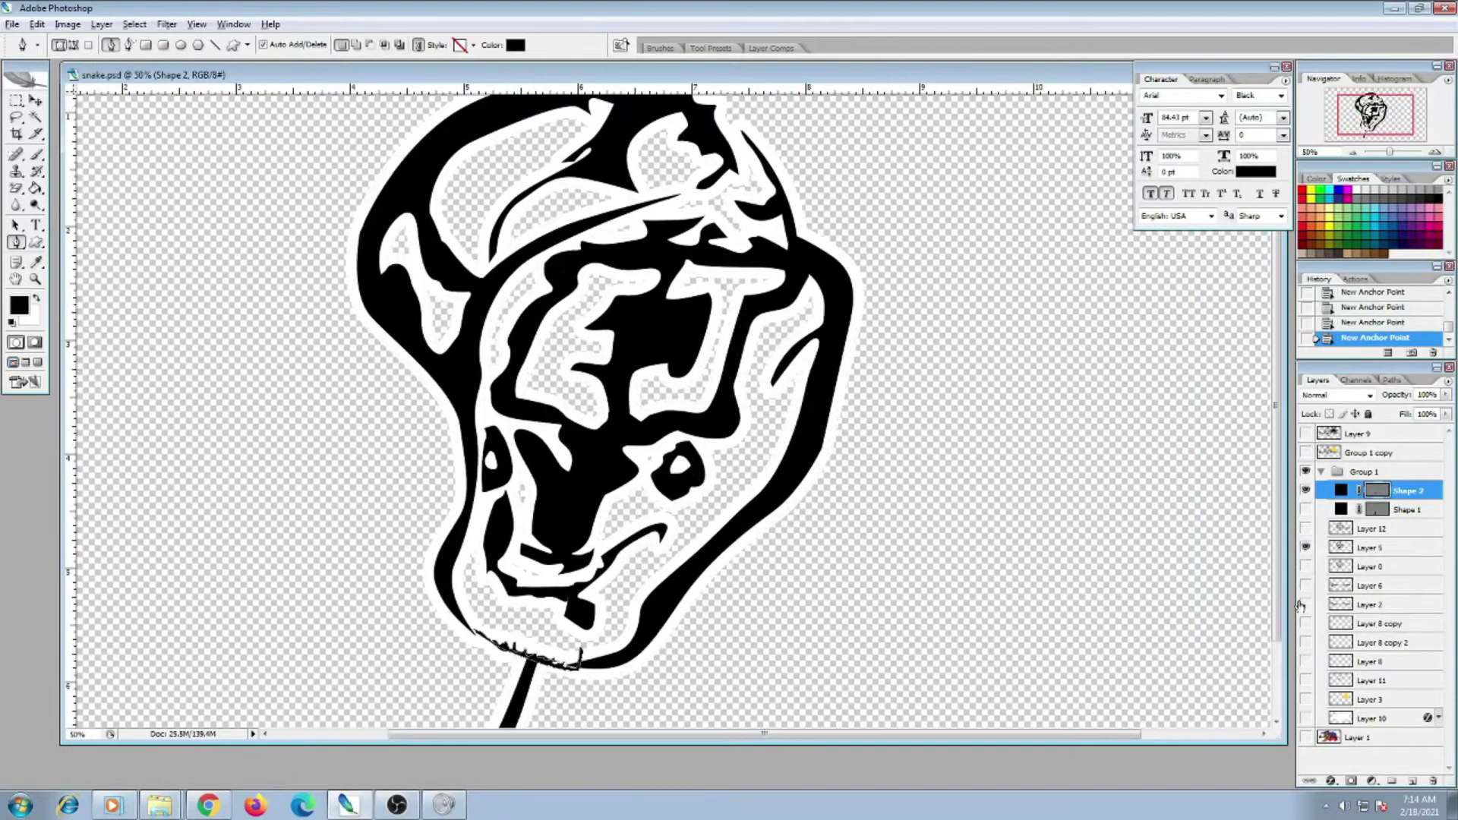
{"action": "key", "text": "ctrl+minus"}
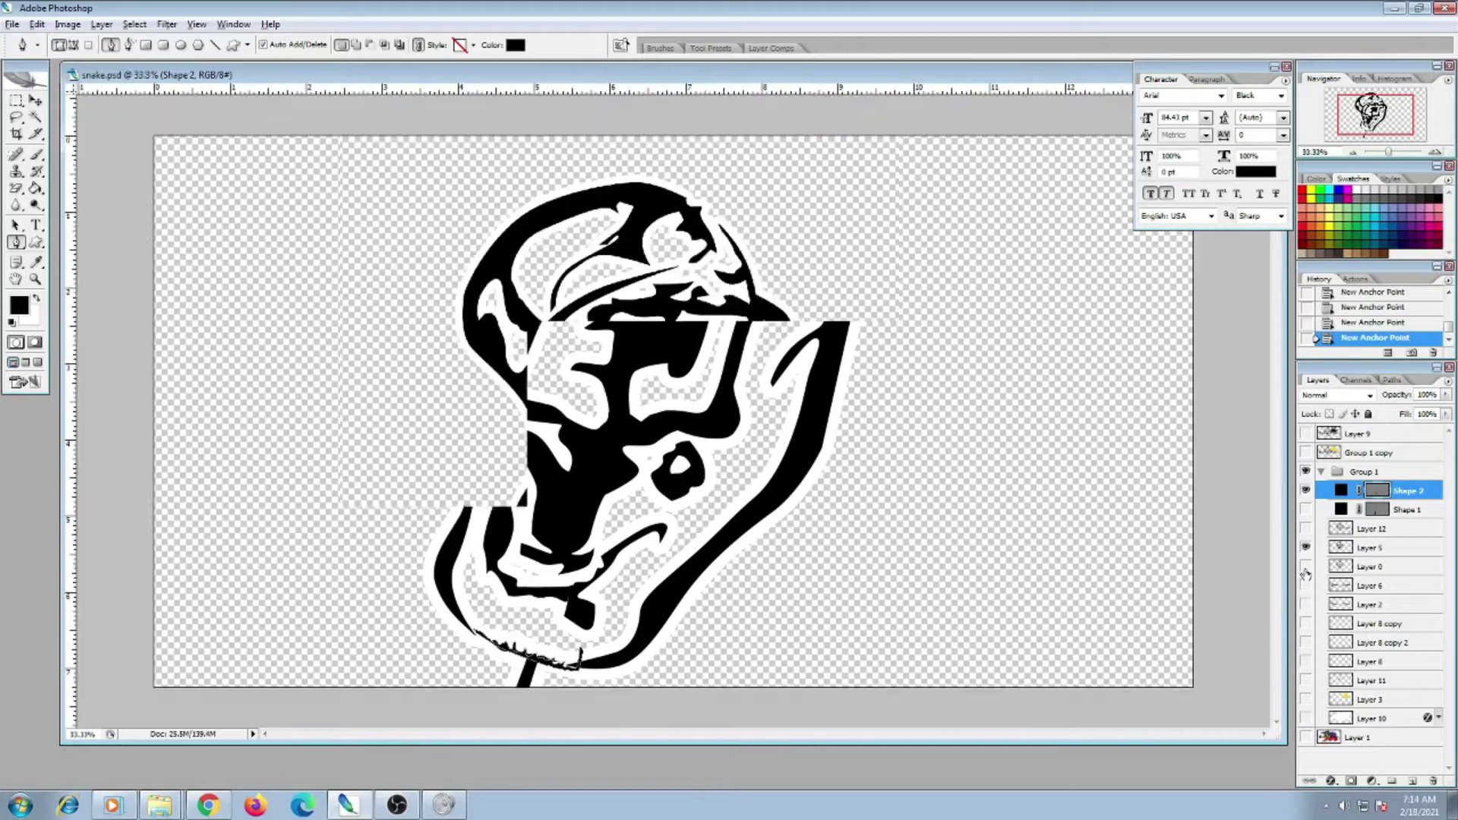
Show the lettering on Layer 6 and the yellow sun on Layer 3 together with the snake head
{"action": "left_click", "coordinate": [1306, 585]}
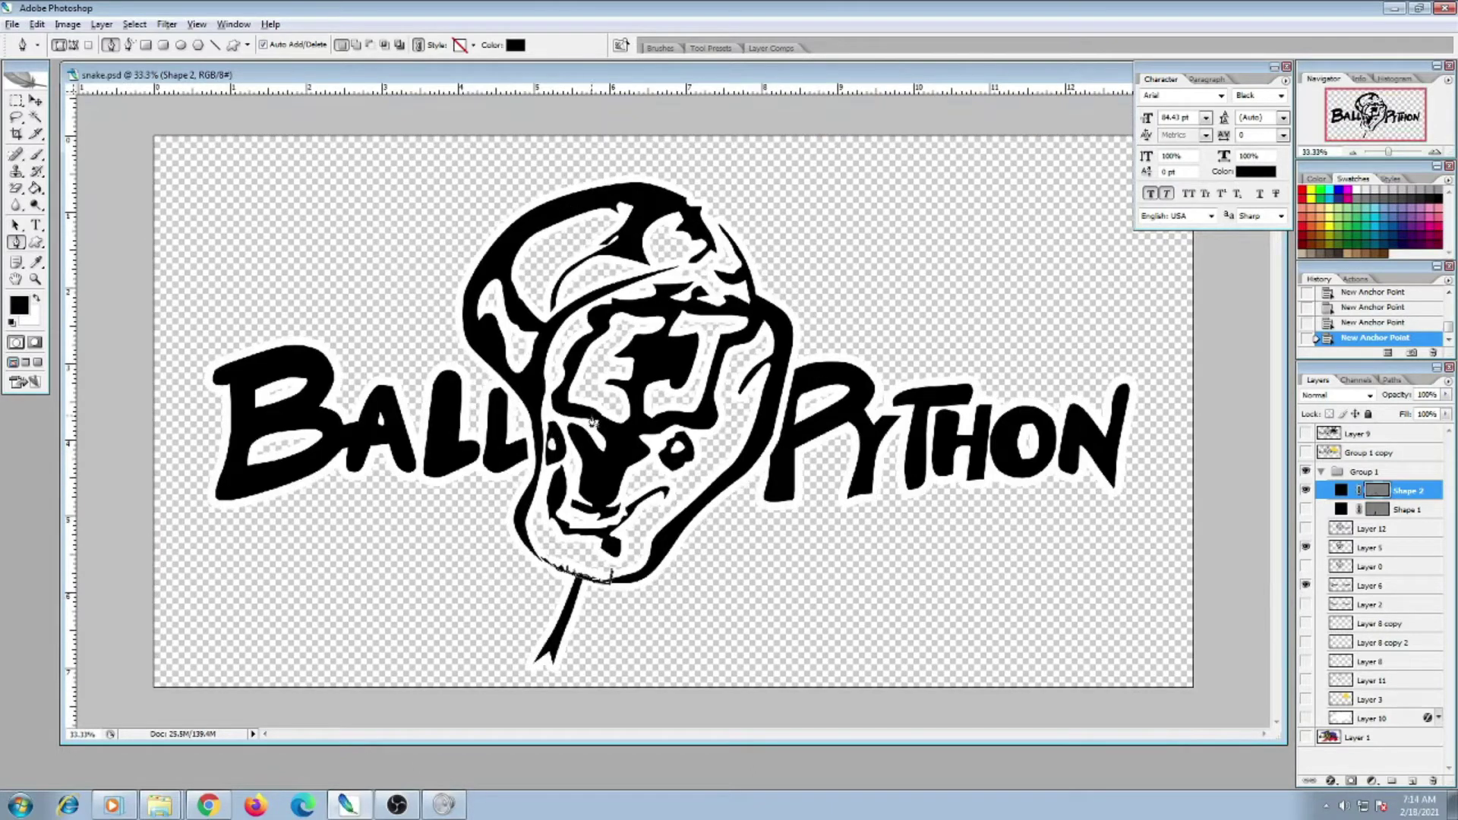
{"action": "key", "text": "ctrl+plus"}
{"action": "key", "text": "ctrl+plus"}
{"action": "key", "text": "ctrl+minus"}
{"action": "key", "text": "ctrl+minus"}
{"action": "left_click", "coordinate": [1307, 699]}
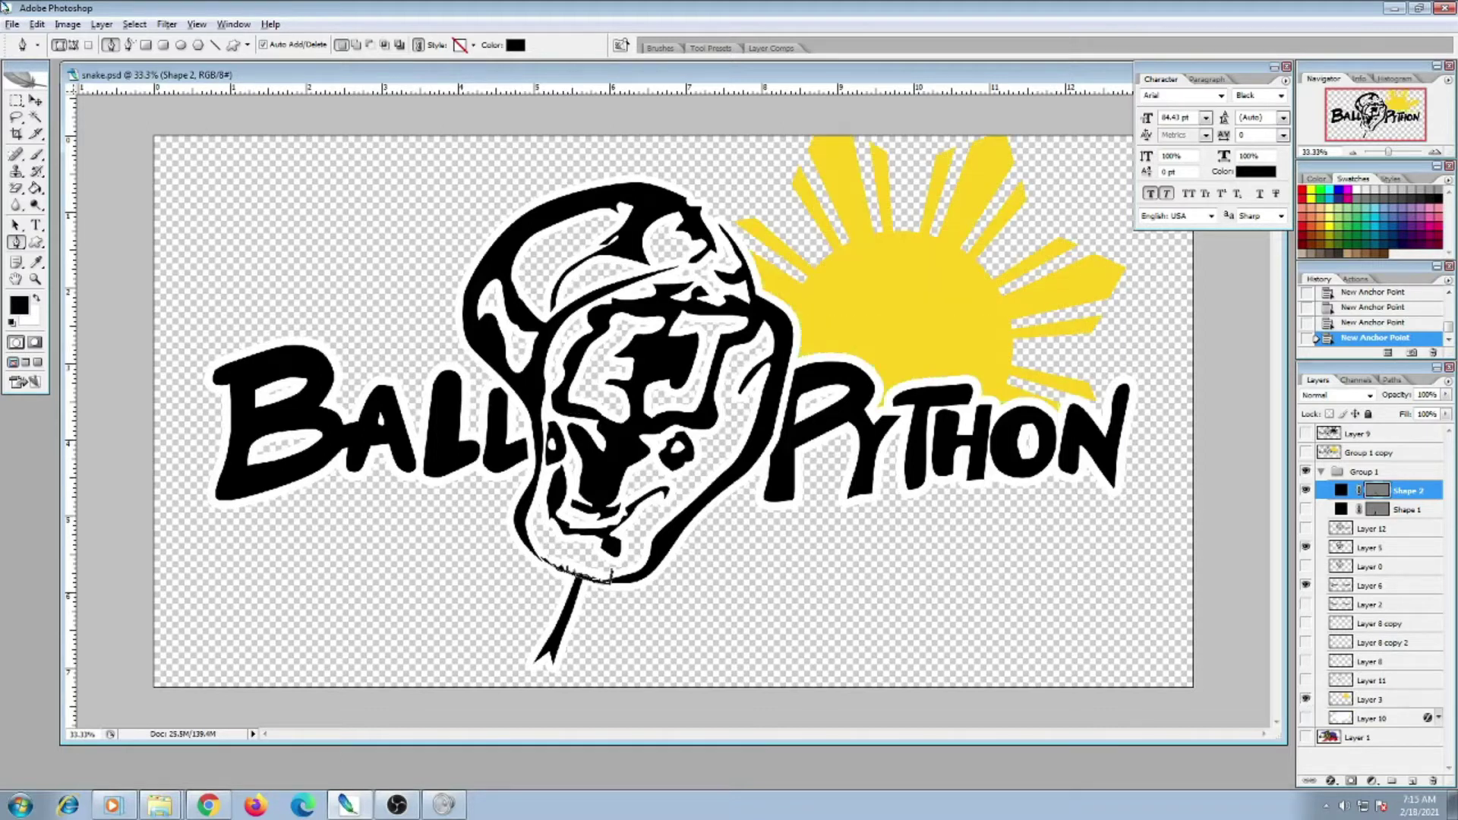
Set the canvas height to 14 inches, keeping the artwork anchored in the centre
{"action": "left_click", "coordinate": [67, 24]}
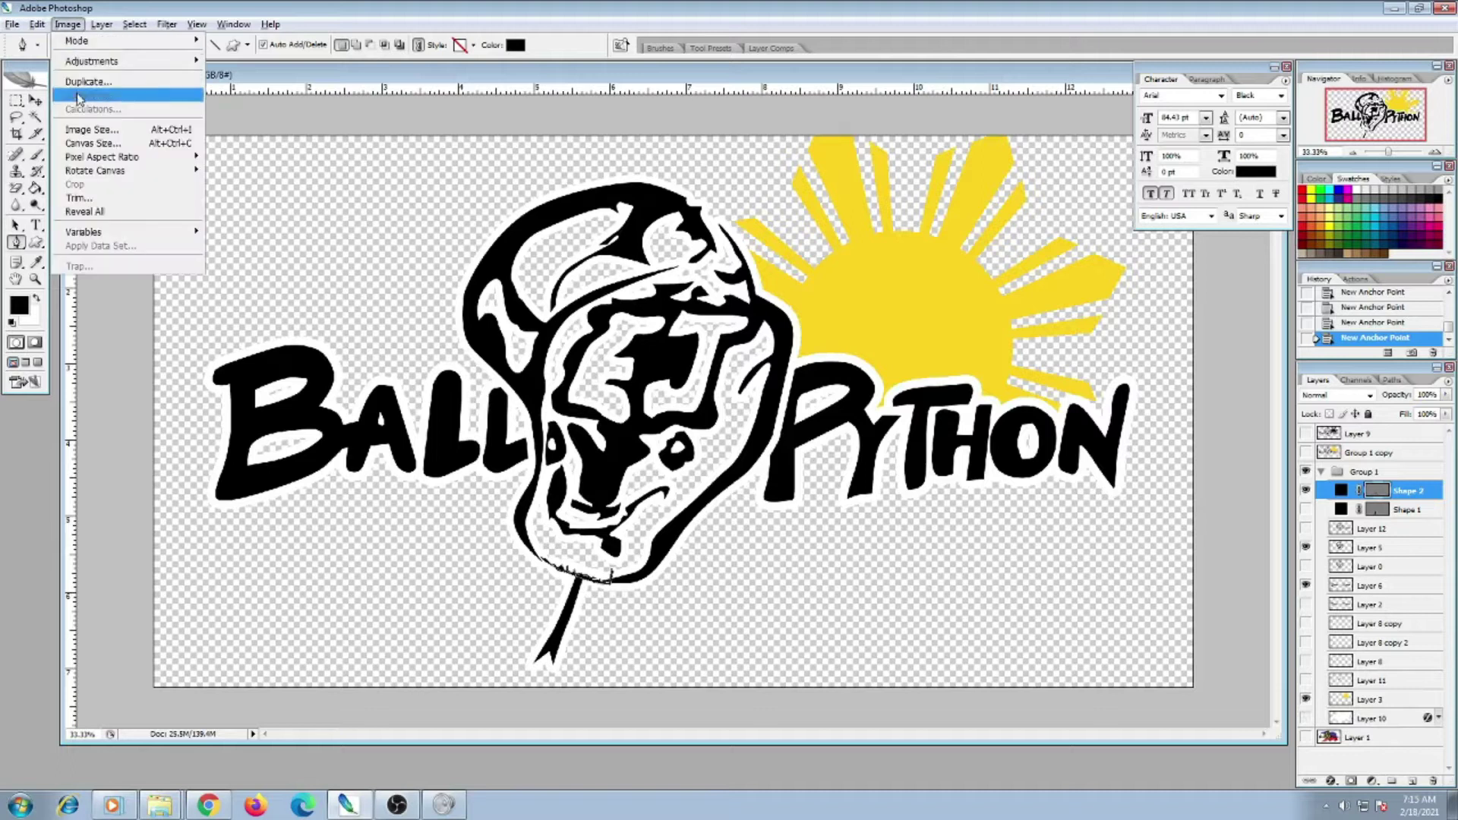
{"action": "left_click", "coordinate": [83, 143]}
{"action": "left_click_drag", "start_coordinate": [726, 307], "coordinate": [662, 312]}
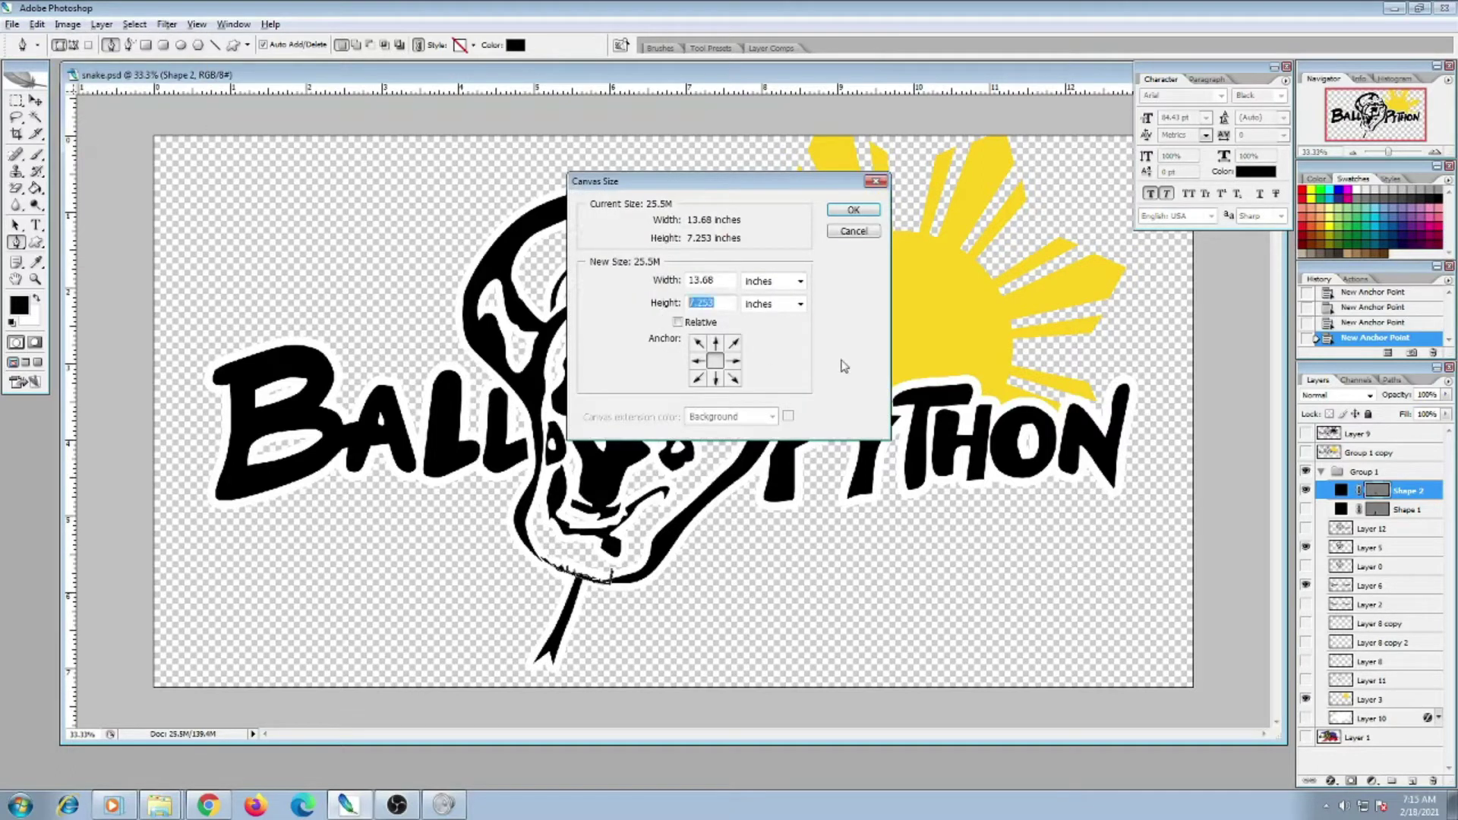
{"action": "left_click", "coordinate": [398, 804]}
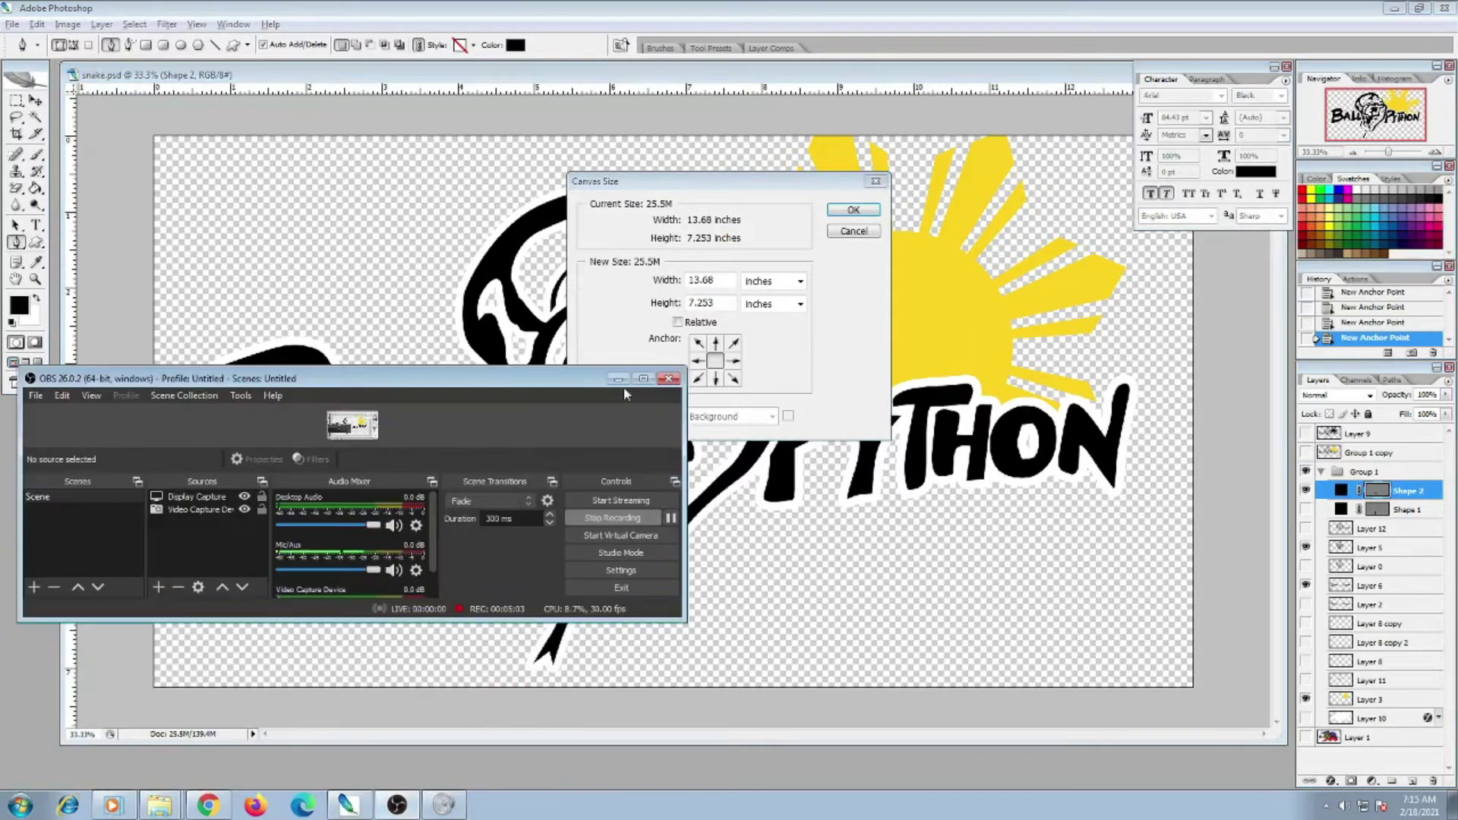
{"action": "left_click", "coordinate": [769, 264]}
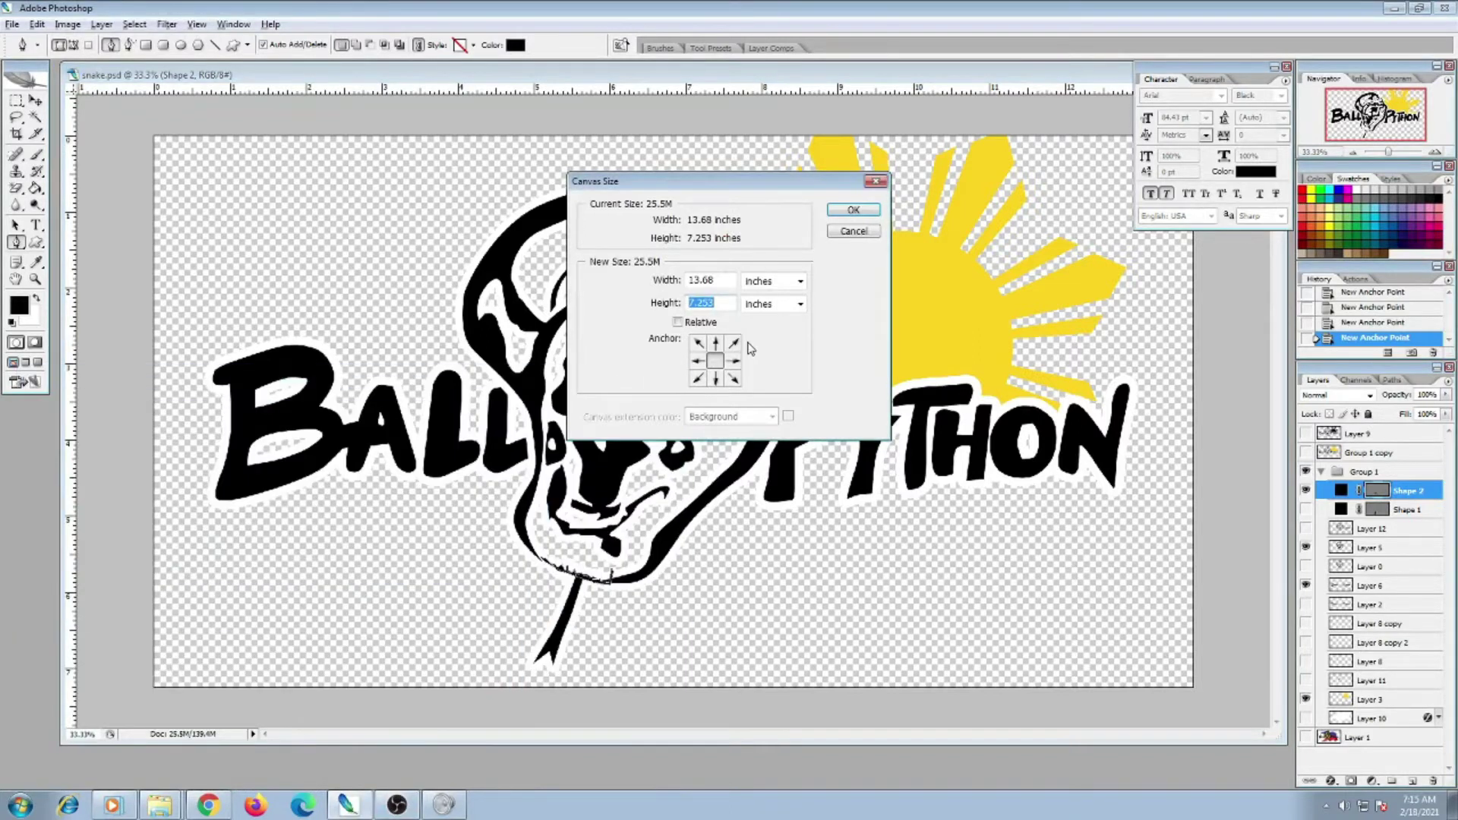
{"action": "type", "text": "14"}
{"action": "left_click", "coordinate": [847, 210]}
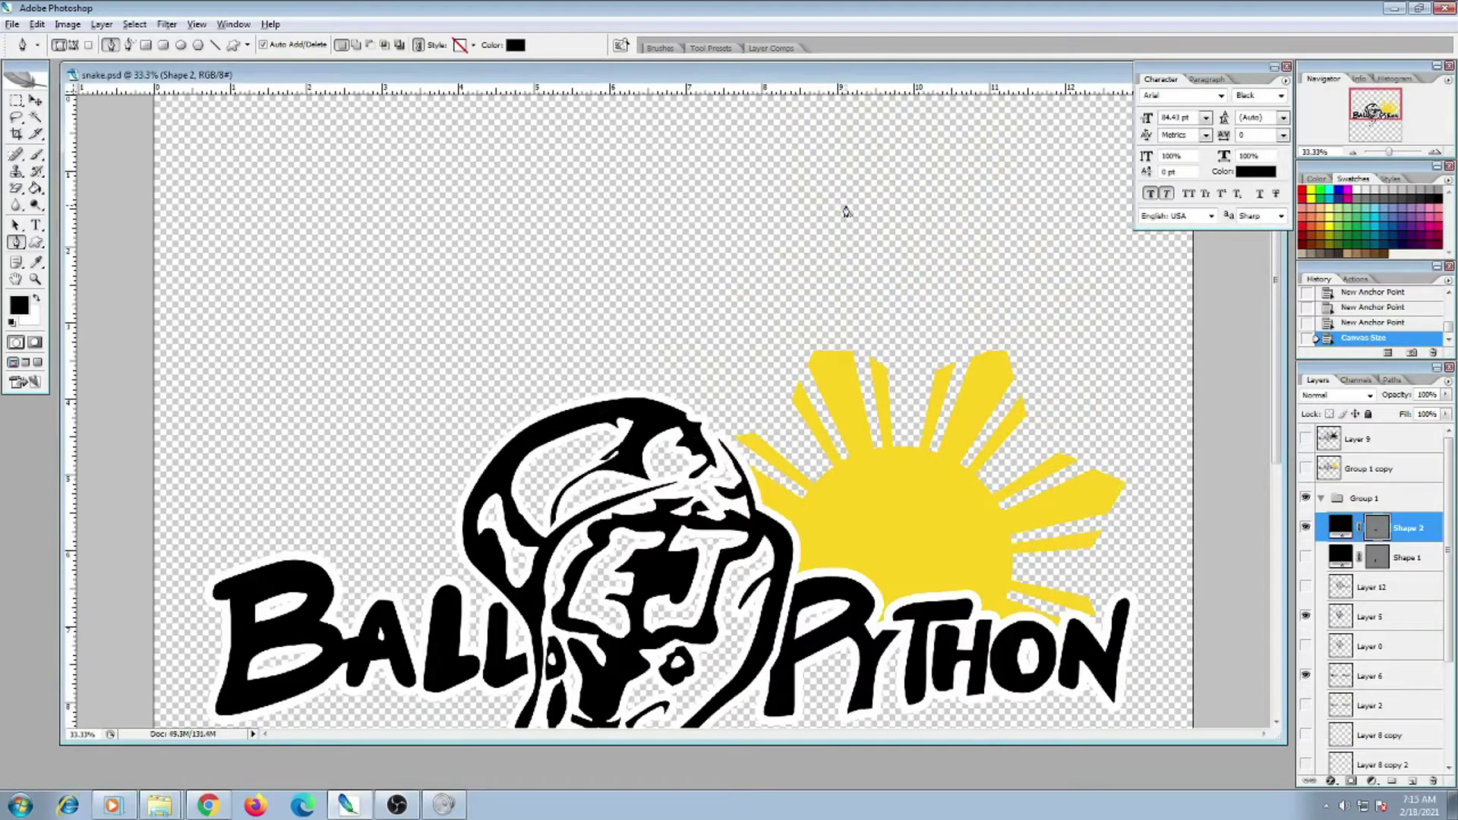
Crop the canvas to its full width around the logo, trimming surplus empty space above and below
{"action": "key", "text": "ctrl+minus"}
{"action": "key", "text": "ctrl+minus"}
{"action": "left_click", "coordinate": [17, 134]}
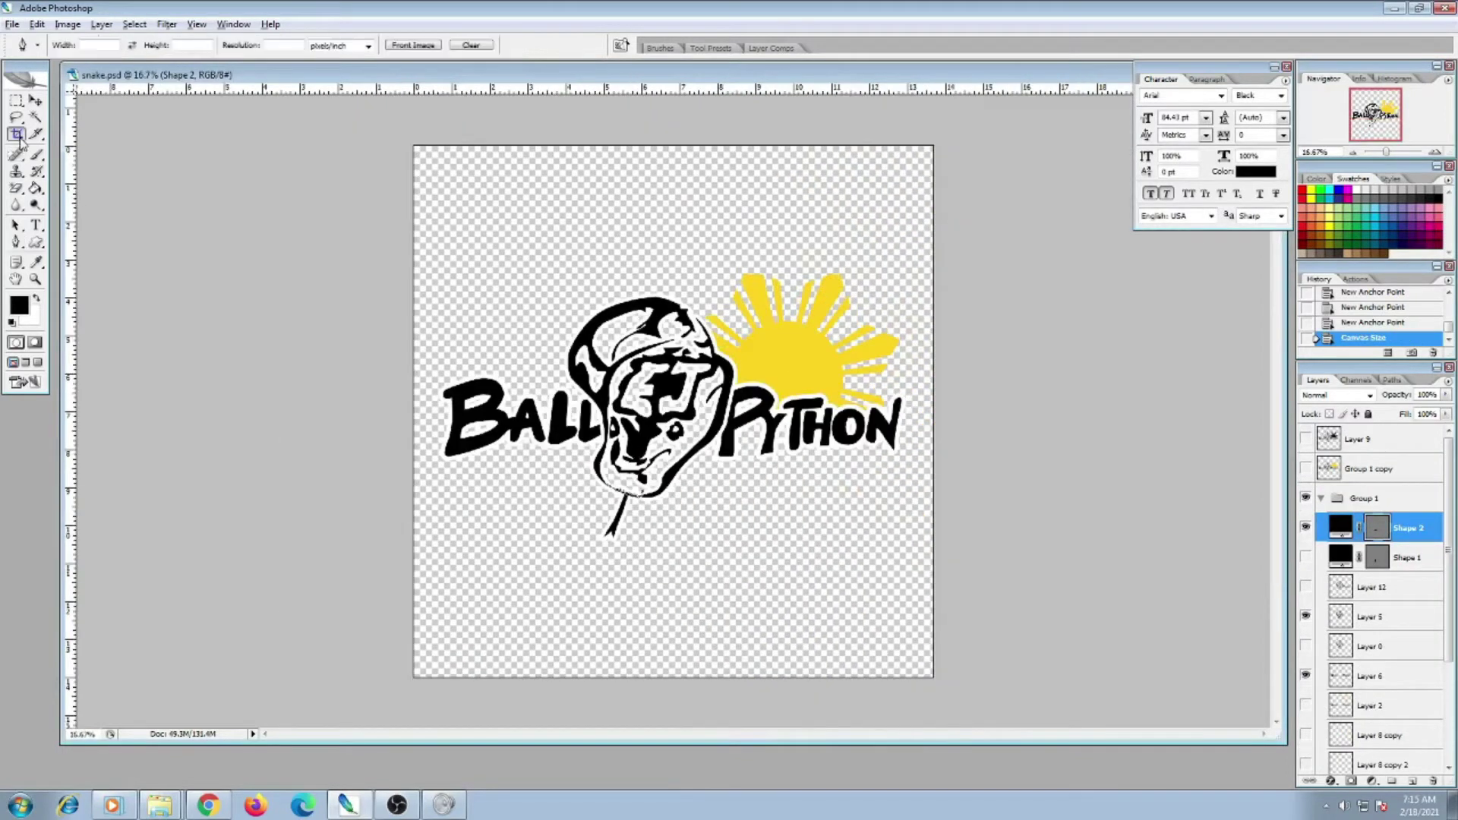
{"action": "mouse_move", "coordinate": [415, 232]}
{"action": "left_mouse_down"}
{"action": "mouse_move", "coordinate": [617, 347]}
{"action": "mouse_move", "coordinate": [944, 569]}
{"action": "left_mouse_up"}
{"action": "key", "text": "Return"}
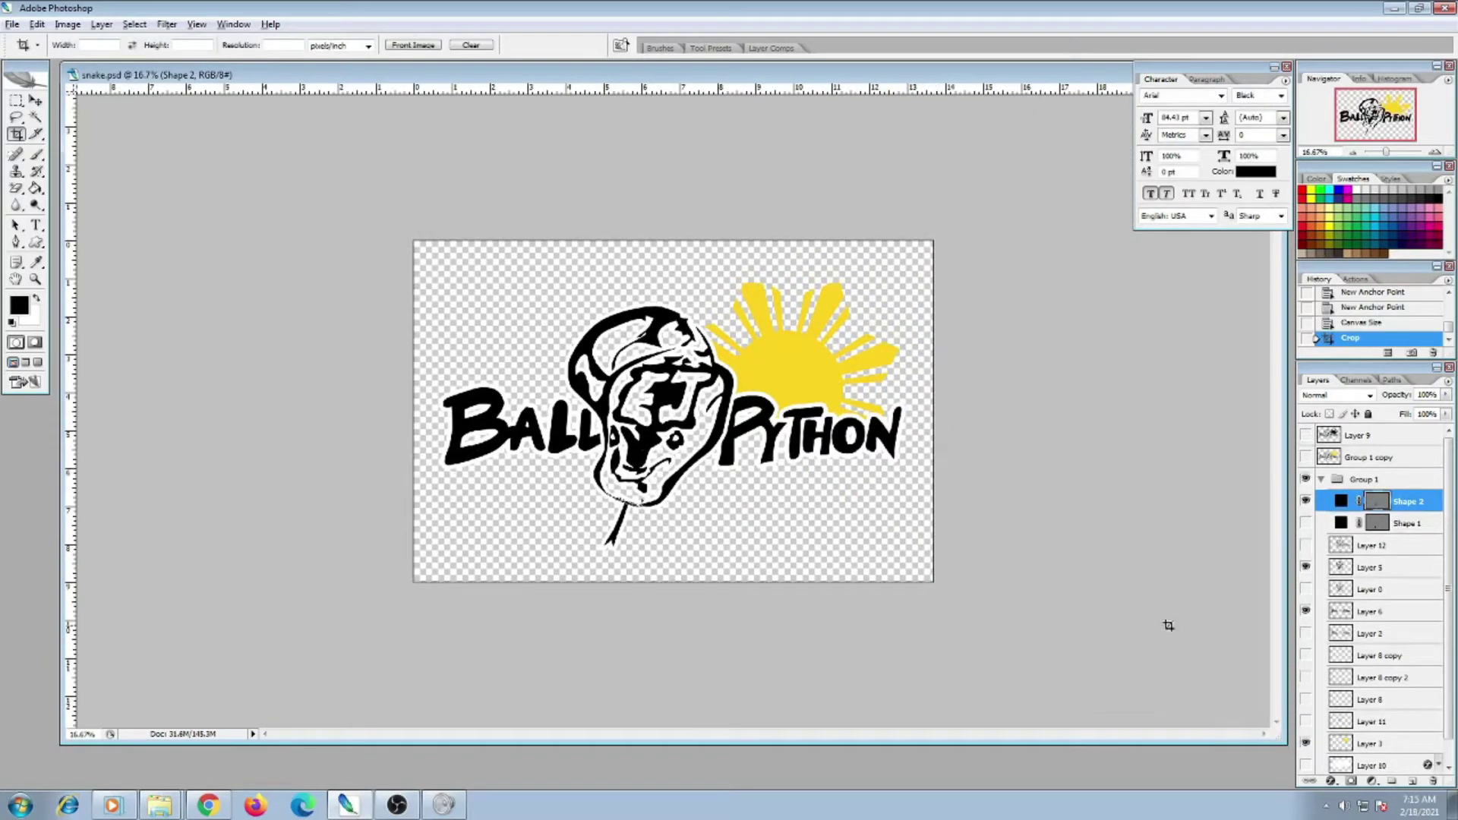
Check the colored EJ letters on Layer 11, hide them again and show the stars on Layer 8 and its two copies
{"action": "key", "text": "ctrl+plus"}
{"action": "left_click", "coordinate": [1306, 721]}
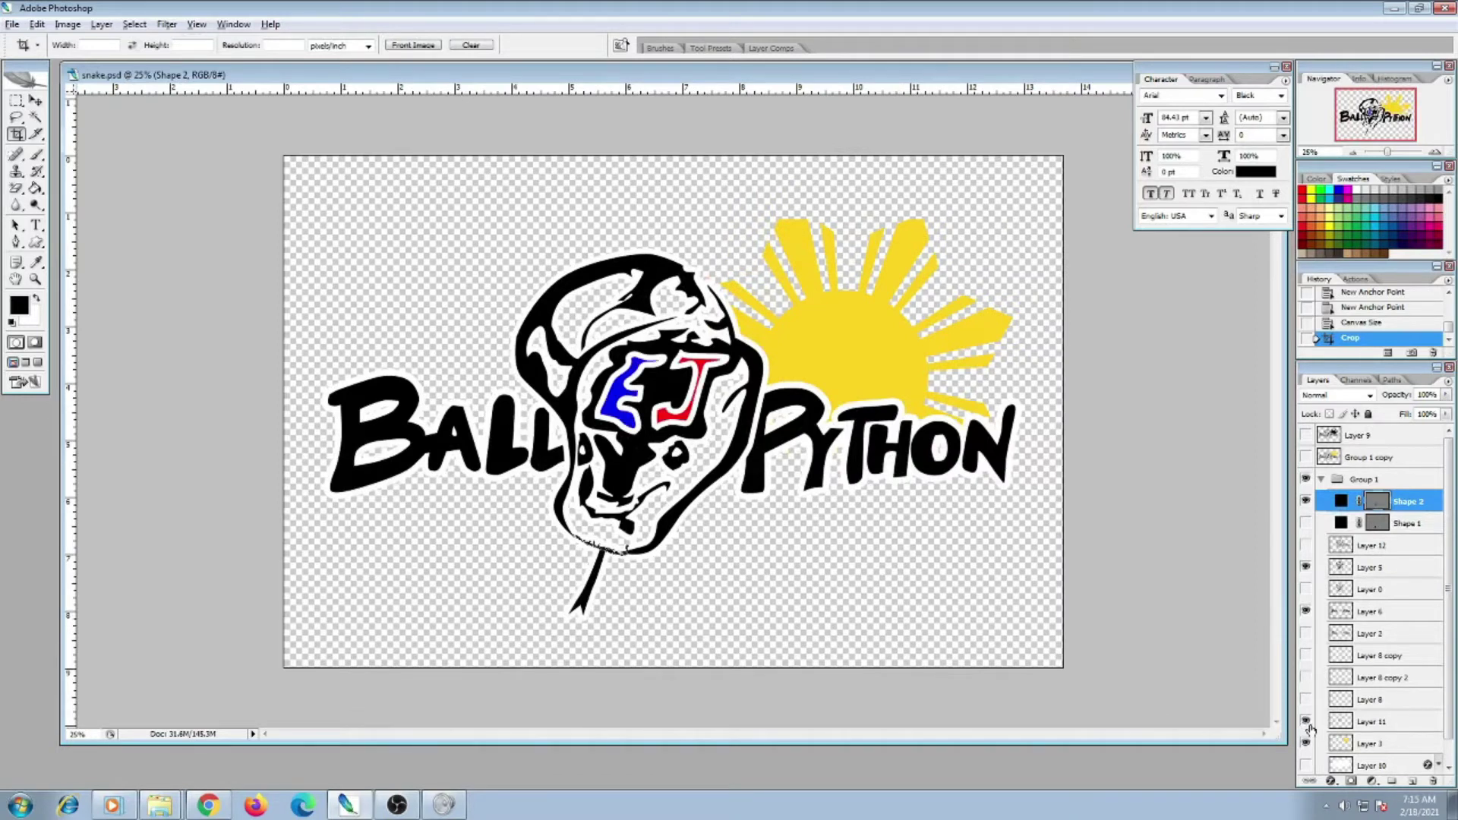
{"action": "left_click", "coordinate": [1307, 722]}
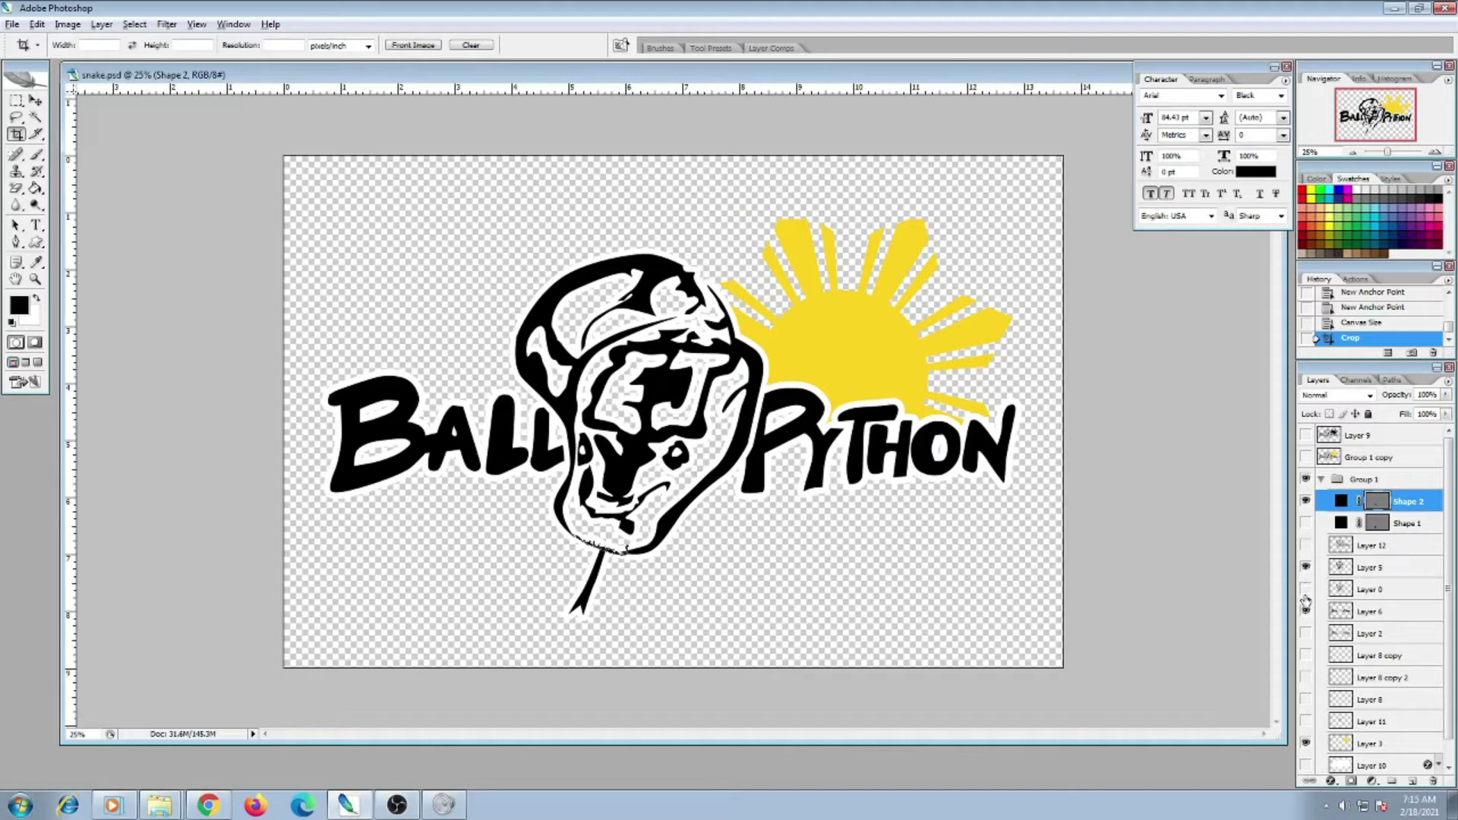
{"action": "scroll", "coordinate": [1305, 604], "scroll_direction": "down", "scroll_amount": 1}
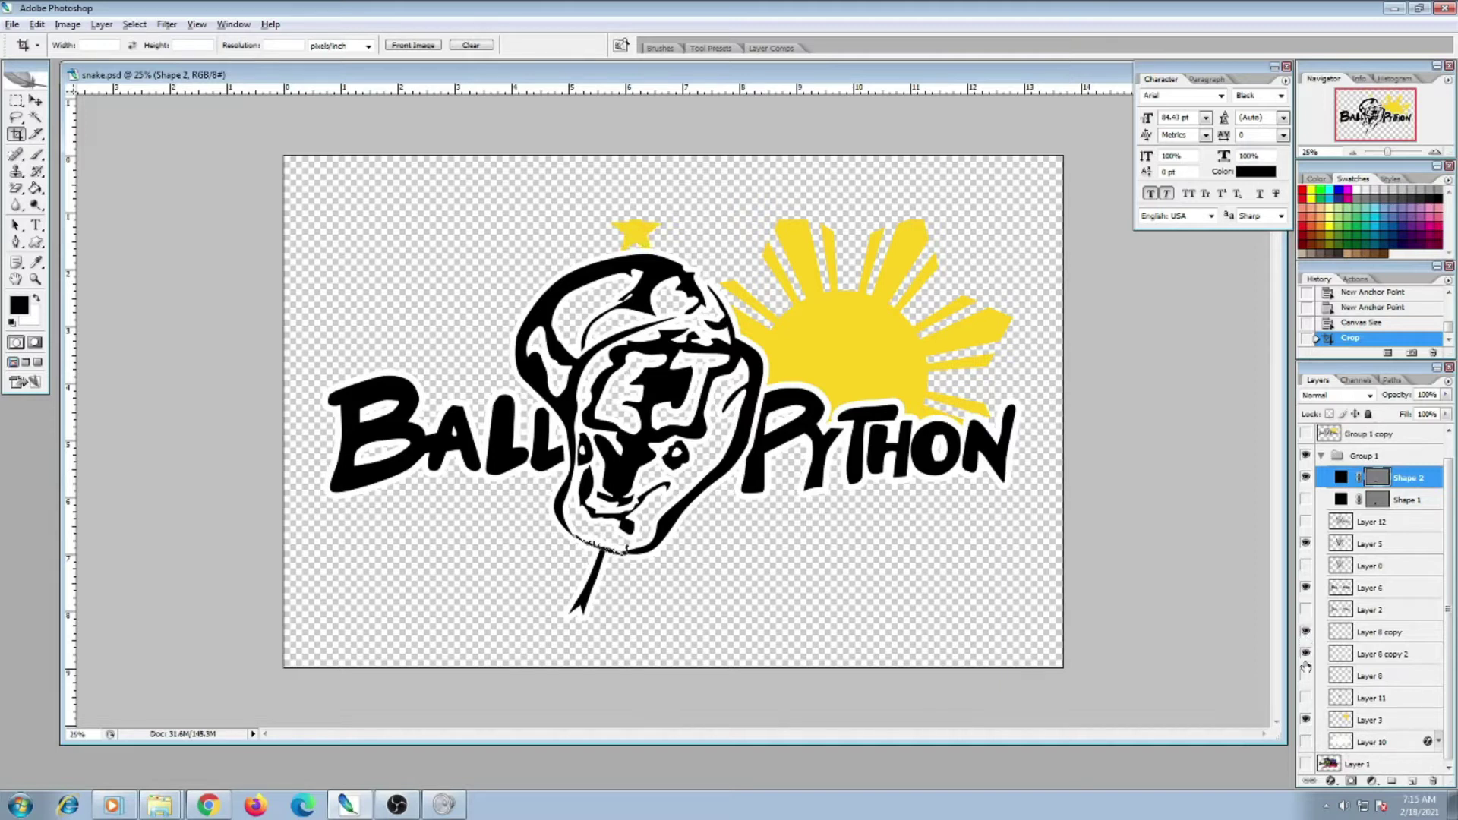
{"action": "left_click", "coordinate": [1306, 676]}
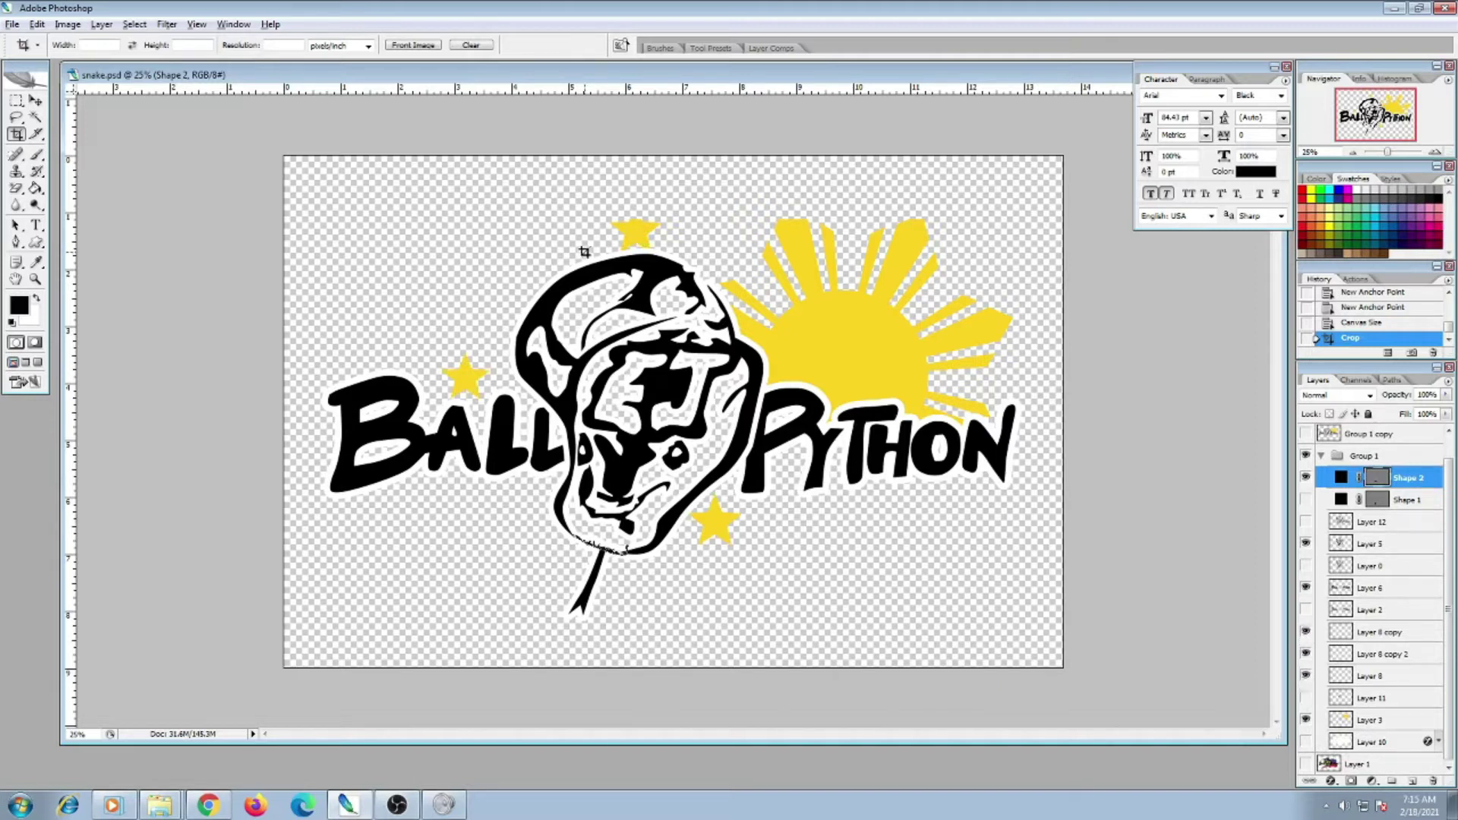
Delete the cut-off star on Layer 8 copy and try duplicating the star on Layer 8 copy 2 as its replacement
{"action": "key", "text": "v"}
{"action": "left_click_drag", "start_coordinate": [1379, 632], "coordinate": [1433, 780]}
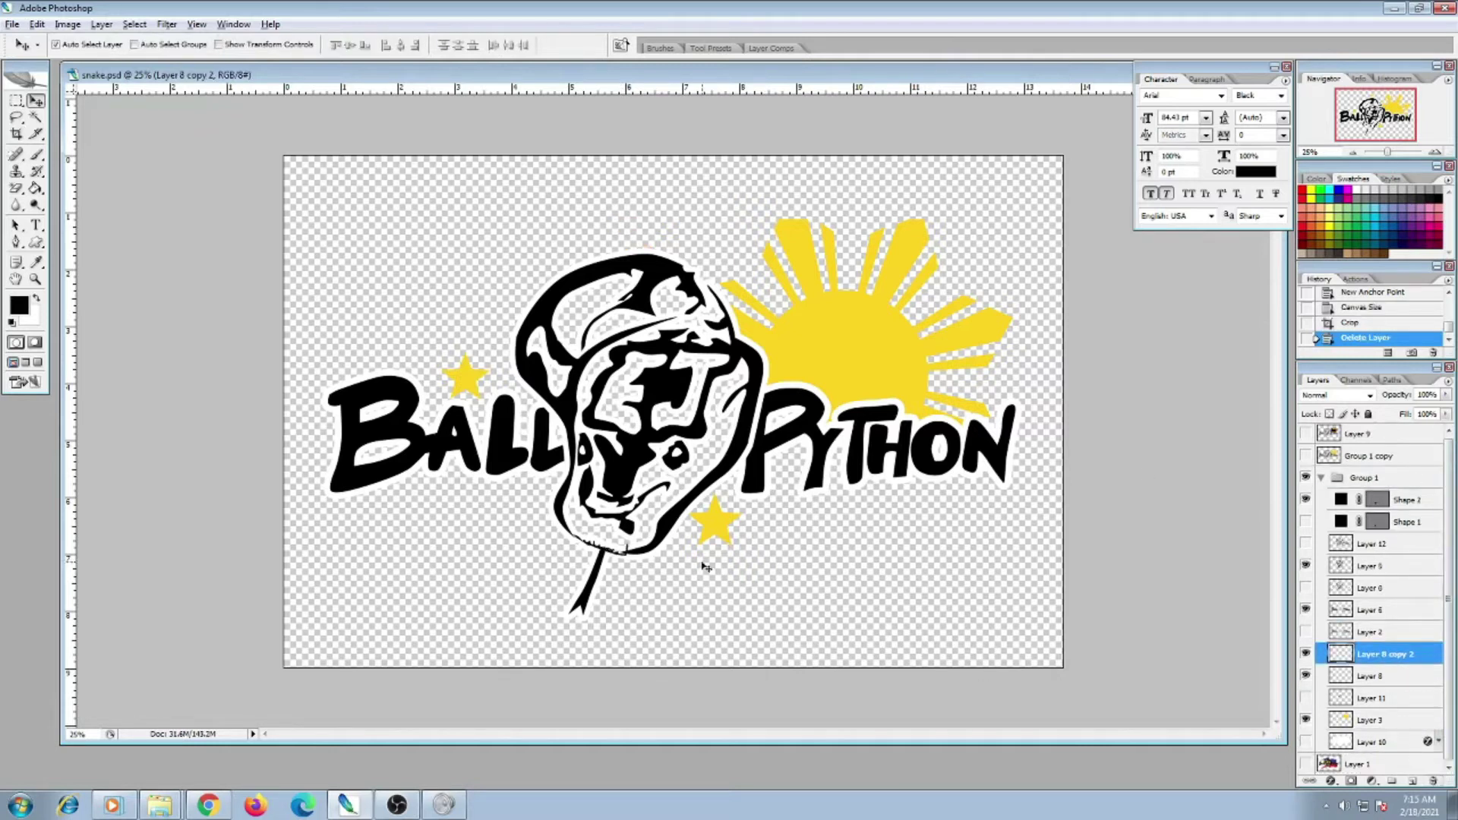
{"action": "key", "text": "ctrl+j"}
{"action": "left_click_drag", "start_coordinate": [717, 521], "coordinate": [718, 536]}
{"action": "key", "text": "ctrl+z"}
{"action": "key", "text": "alt+bracketleft"}
{"action": "key", "text": "ctrl+z"}
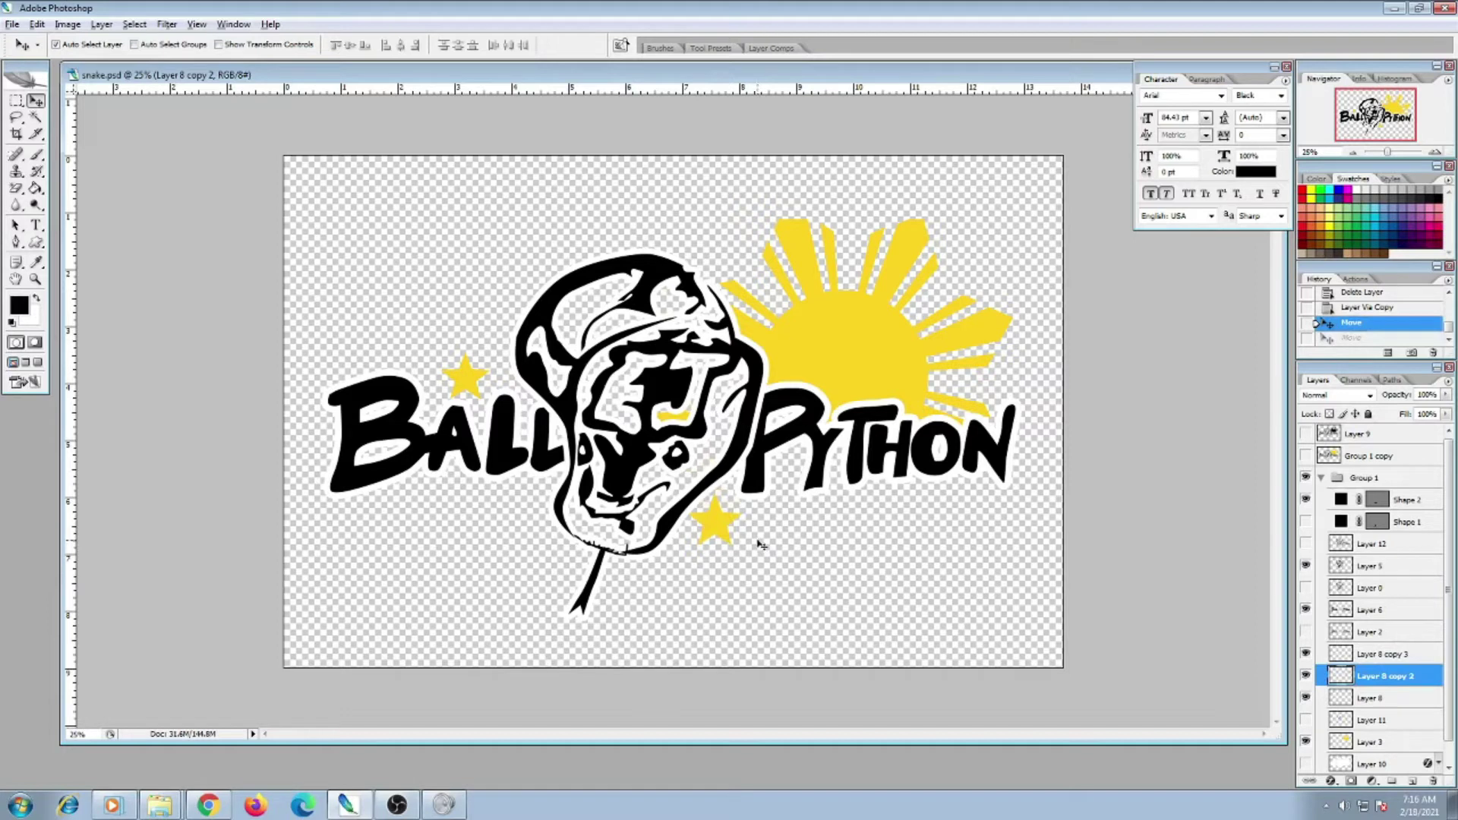
Duplicate the star from Layer 8 copy 2 again, place it above the snake's head, scale it to about 81% and nudge it upward
{"action": "key", "text": "ctrl+j"}
{"action": "left_click_drag", "start_coordinate": [686, 374], "coordinate": [611, 215]}
{"action": "key", "text": "ctrl+t"}
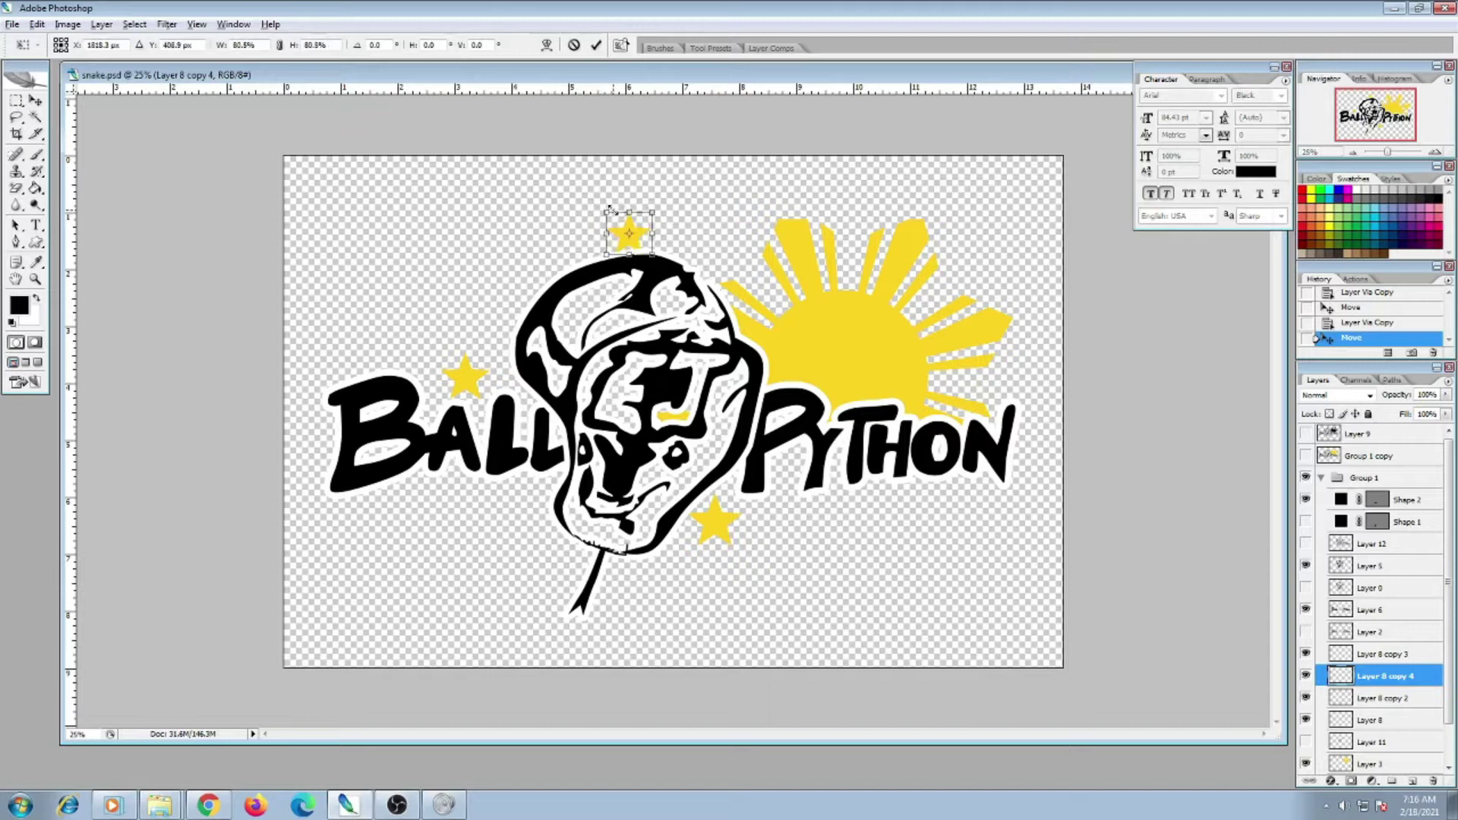
{"action": "key", "text": "Return"}
{"action": "key", "text": "Up"}
{"action": "key", "text": "shift+Up"}
{"action": "key", "text": "shift+Up"}
{"action": "key", "text": "shift+Up"}
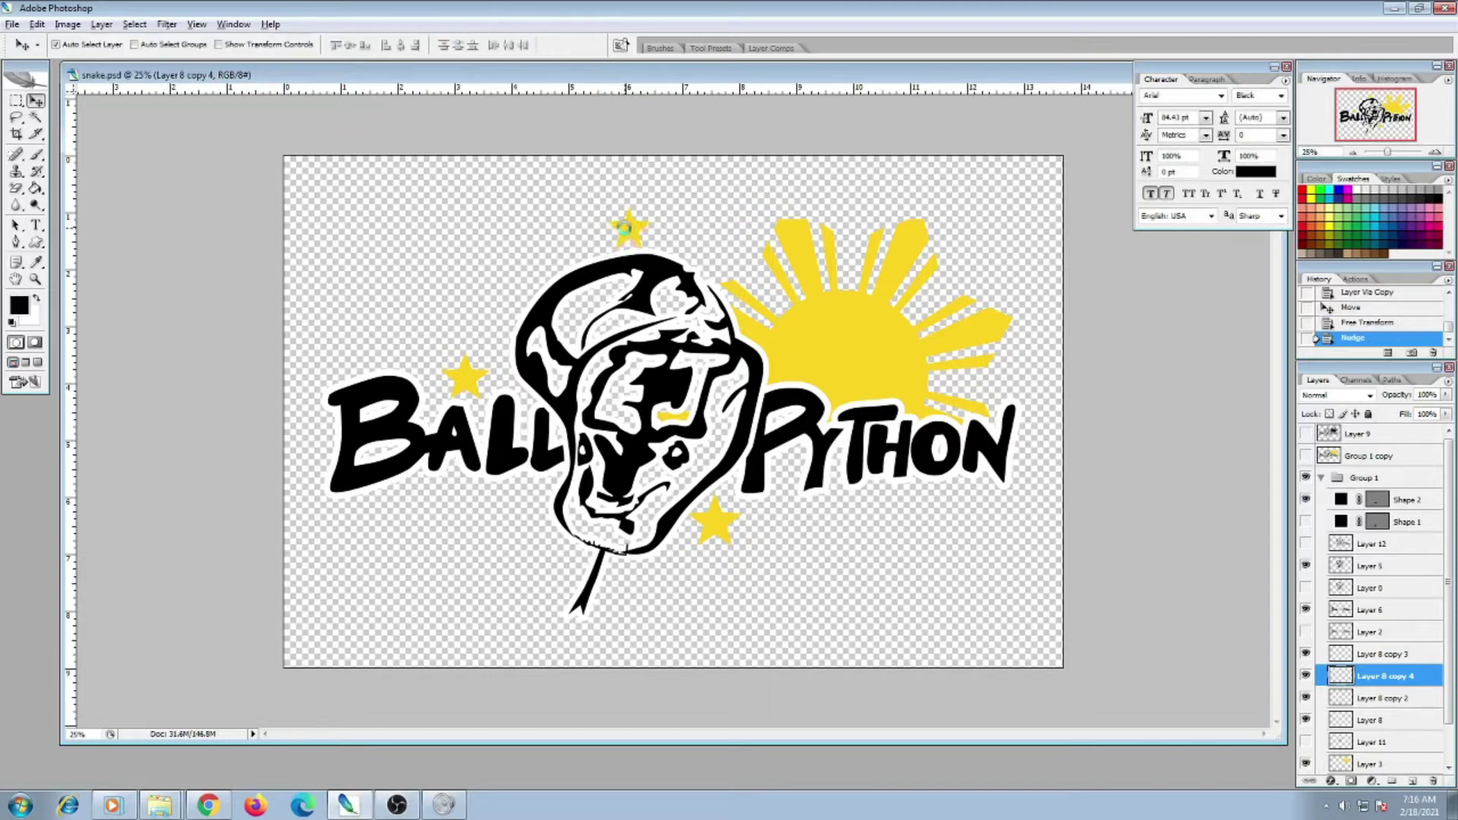
Hide the stray star copy over the letter J, and show the colored EJ letters on Layer 11 stacked above Layer 5
{"action": "left_click", "coordinate": [684, 419]}
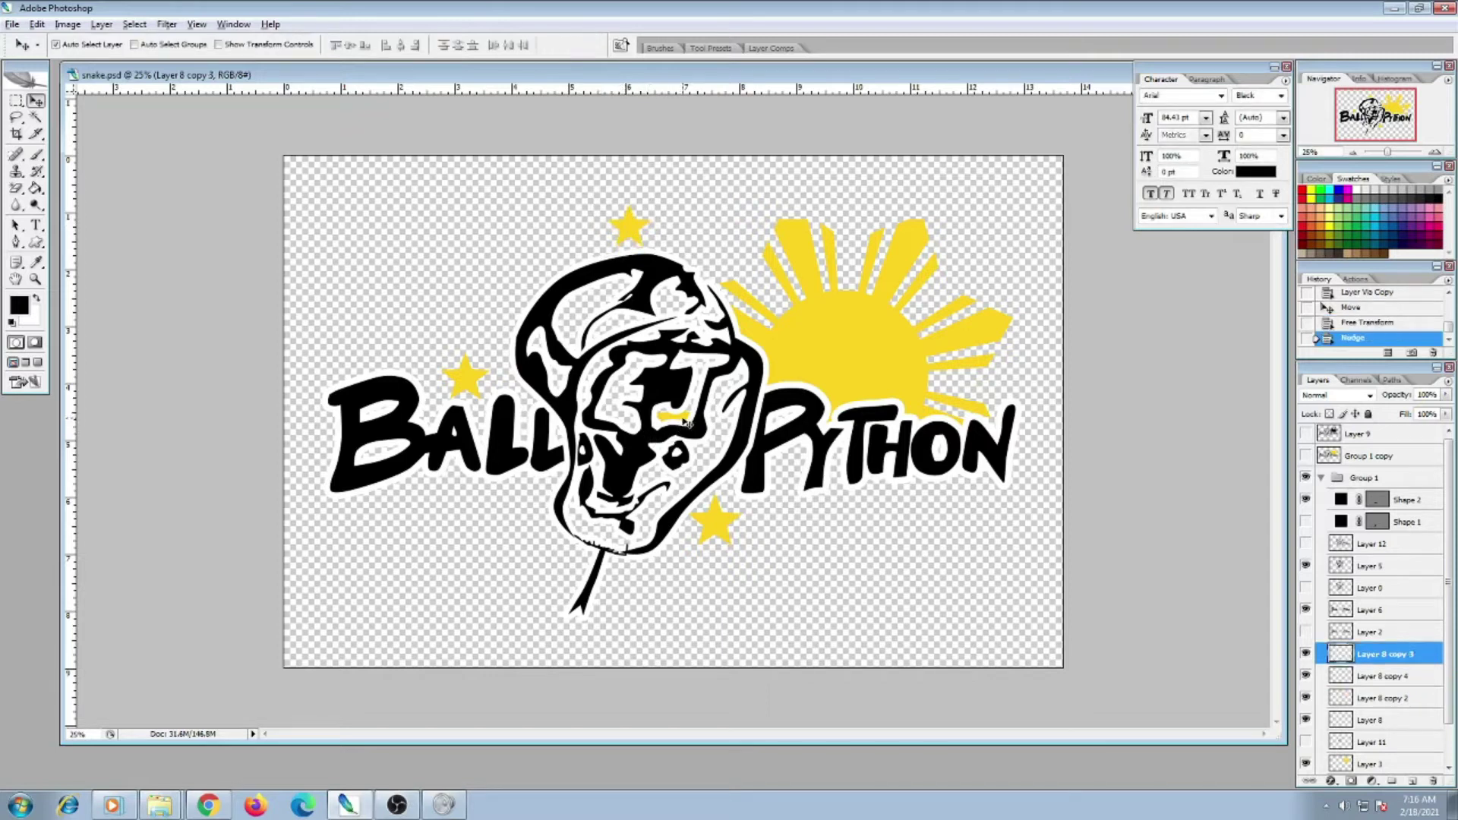
{"action": "left_click", "coordinate": [1305, 653]}
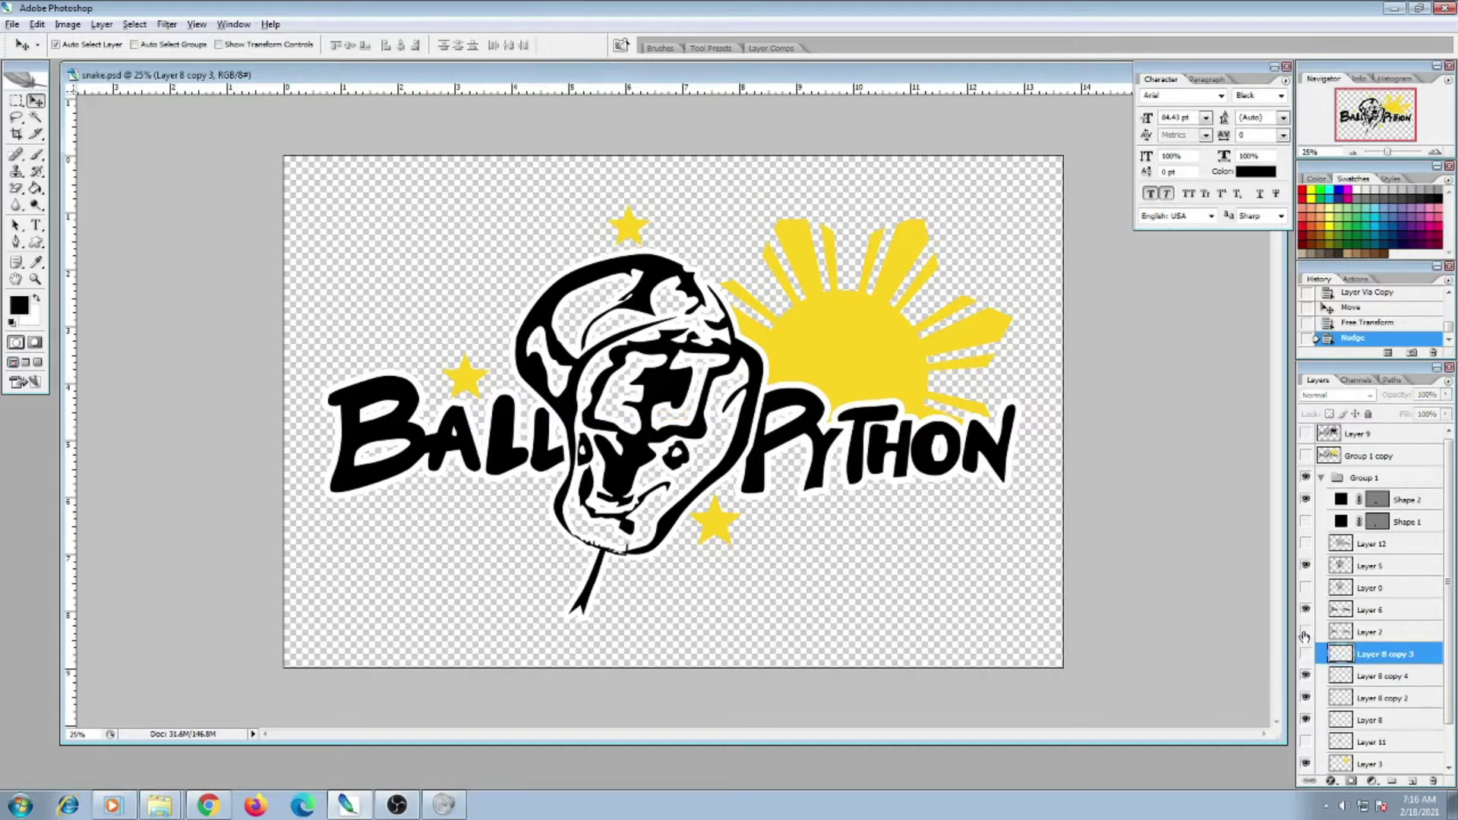
{"action": "left_click", "coordinate": [1305, 744]}
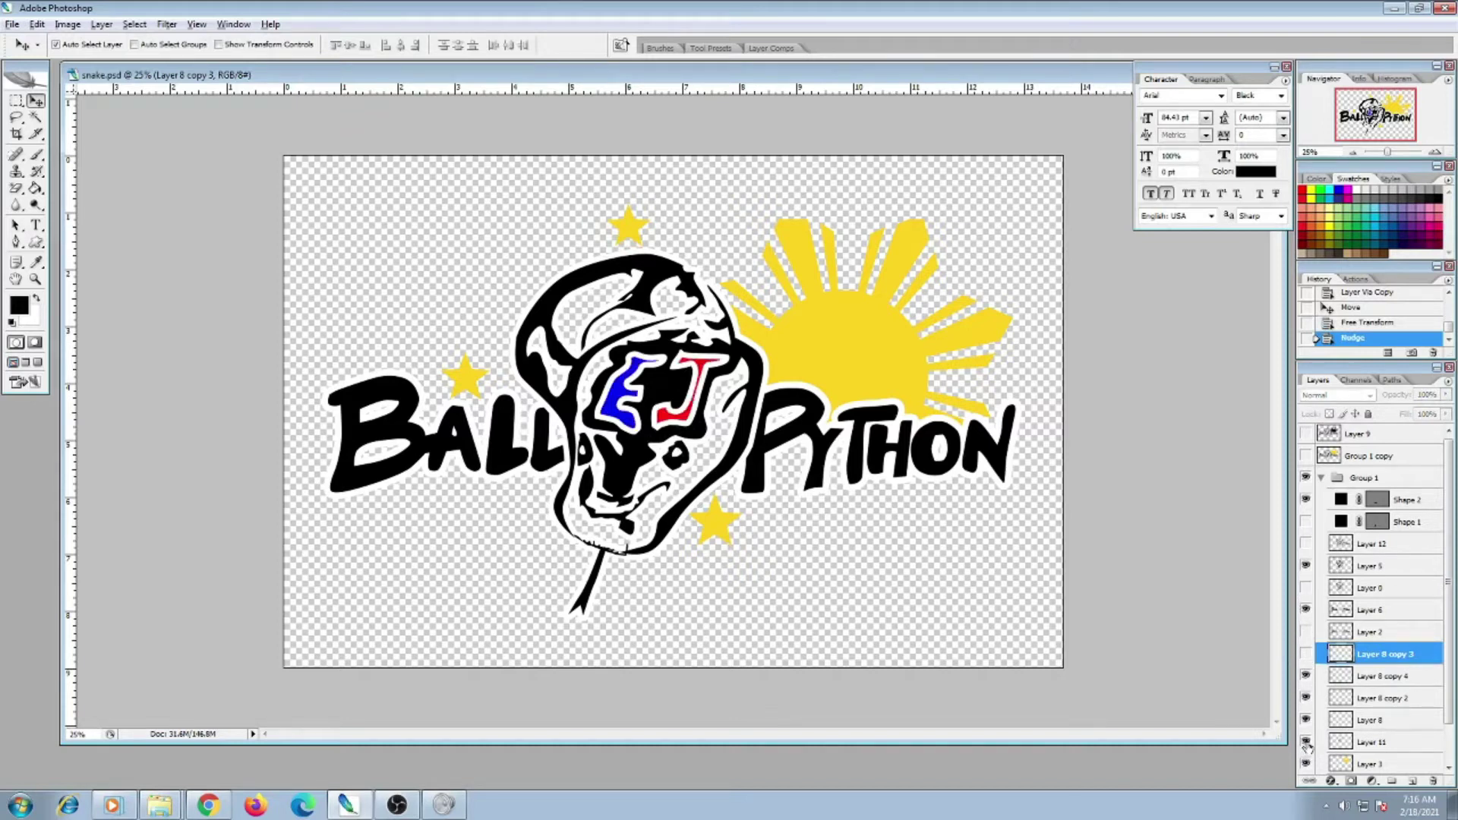
{"action": "left_click", "coordinate": [1358, 743]}
{"action": "left_click_drag", "start_coordinate": [1370, 745], "coordinate": [1370, 562]}
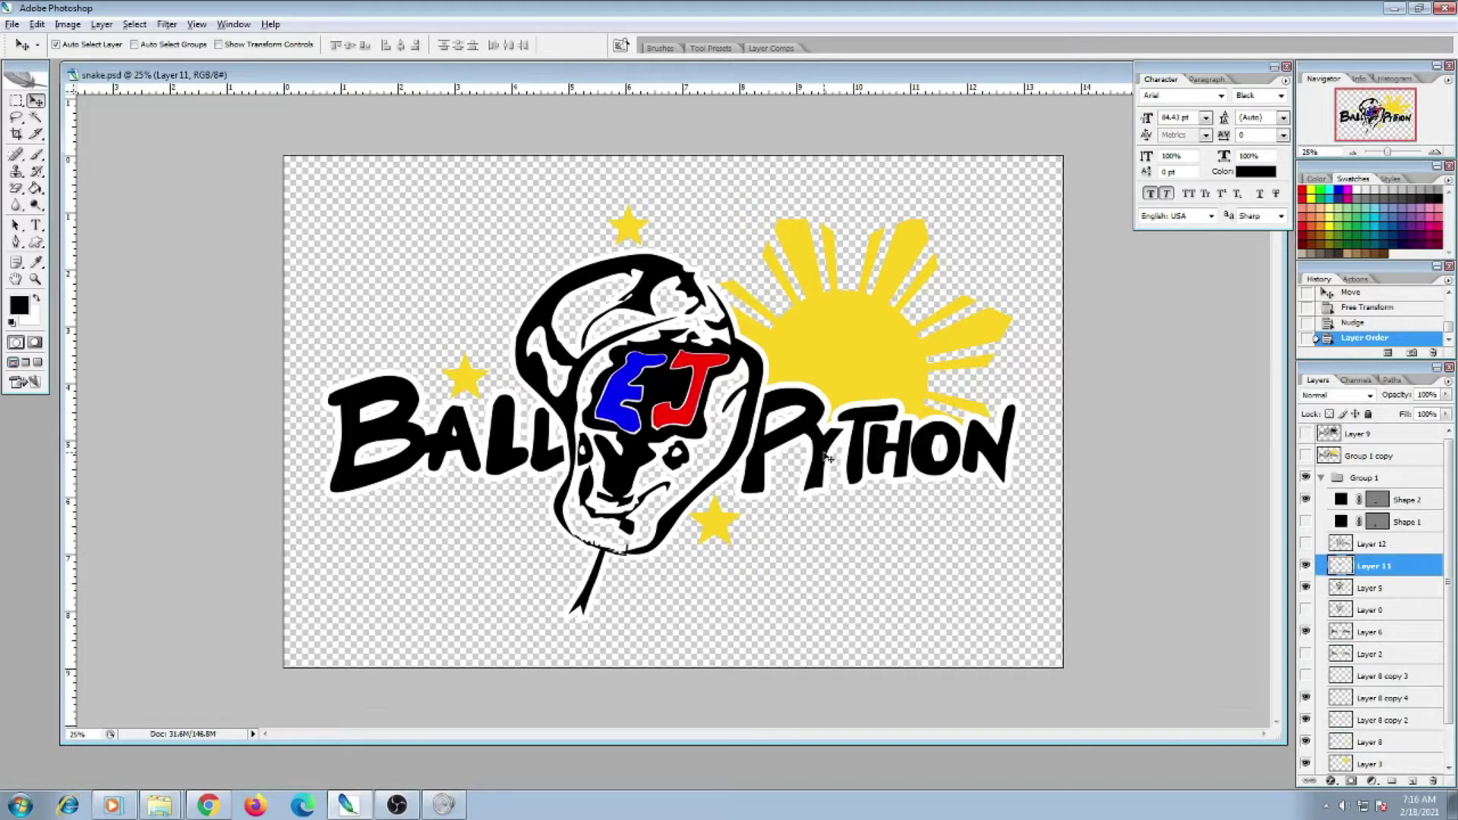
Show the white outlined backing on Layer 10 behind the logo and hide the sun on Layer 3
{"action": "key", "text": "ctrl+plus"}
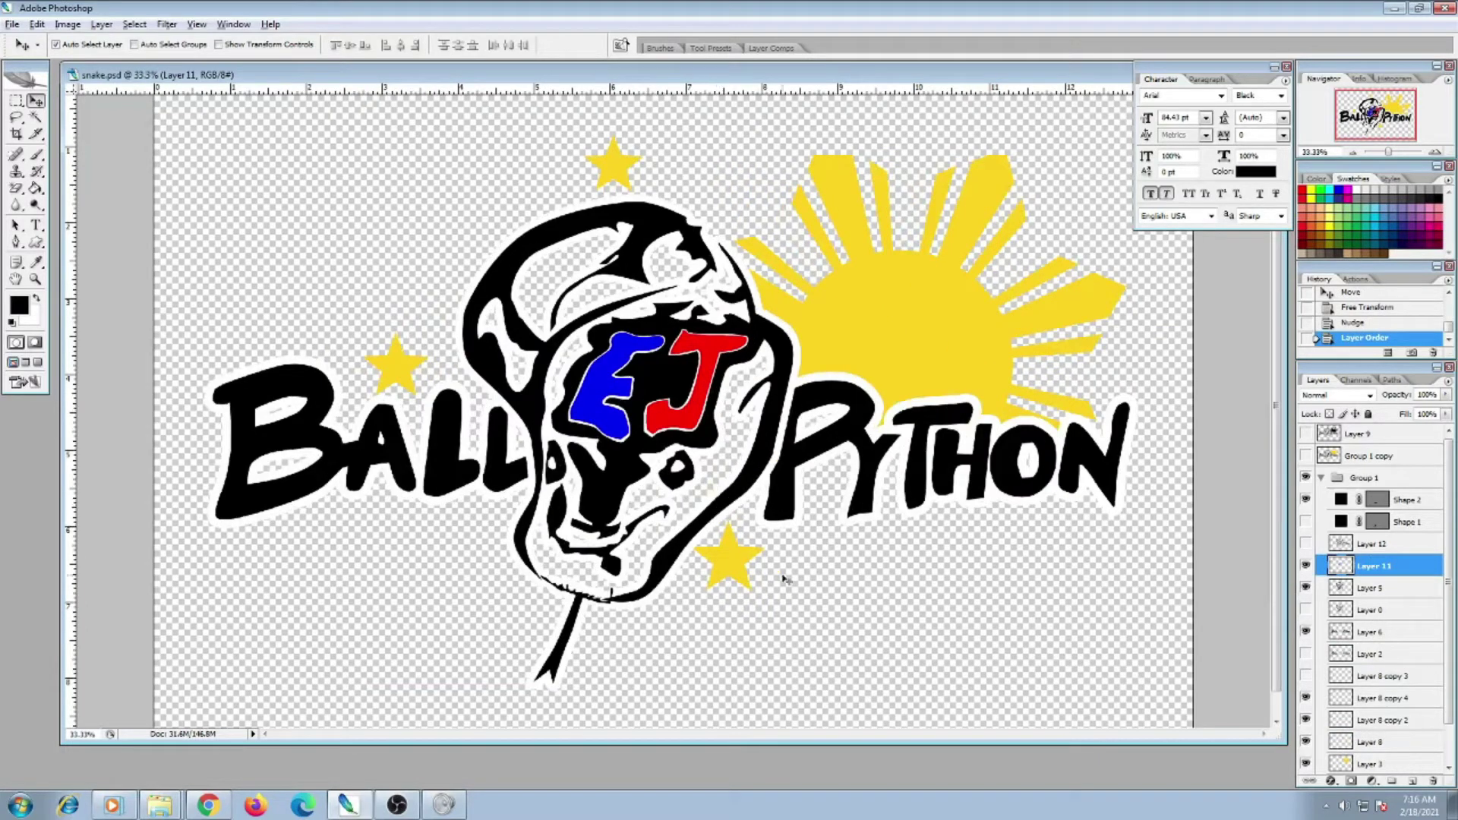
{"action": "scroll", "coordinate": [1365, 750], "scroll_direction": "down", "scroll_amount": 1}
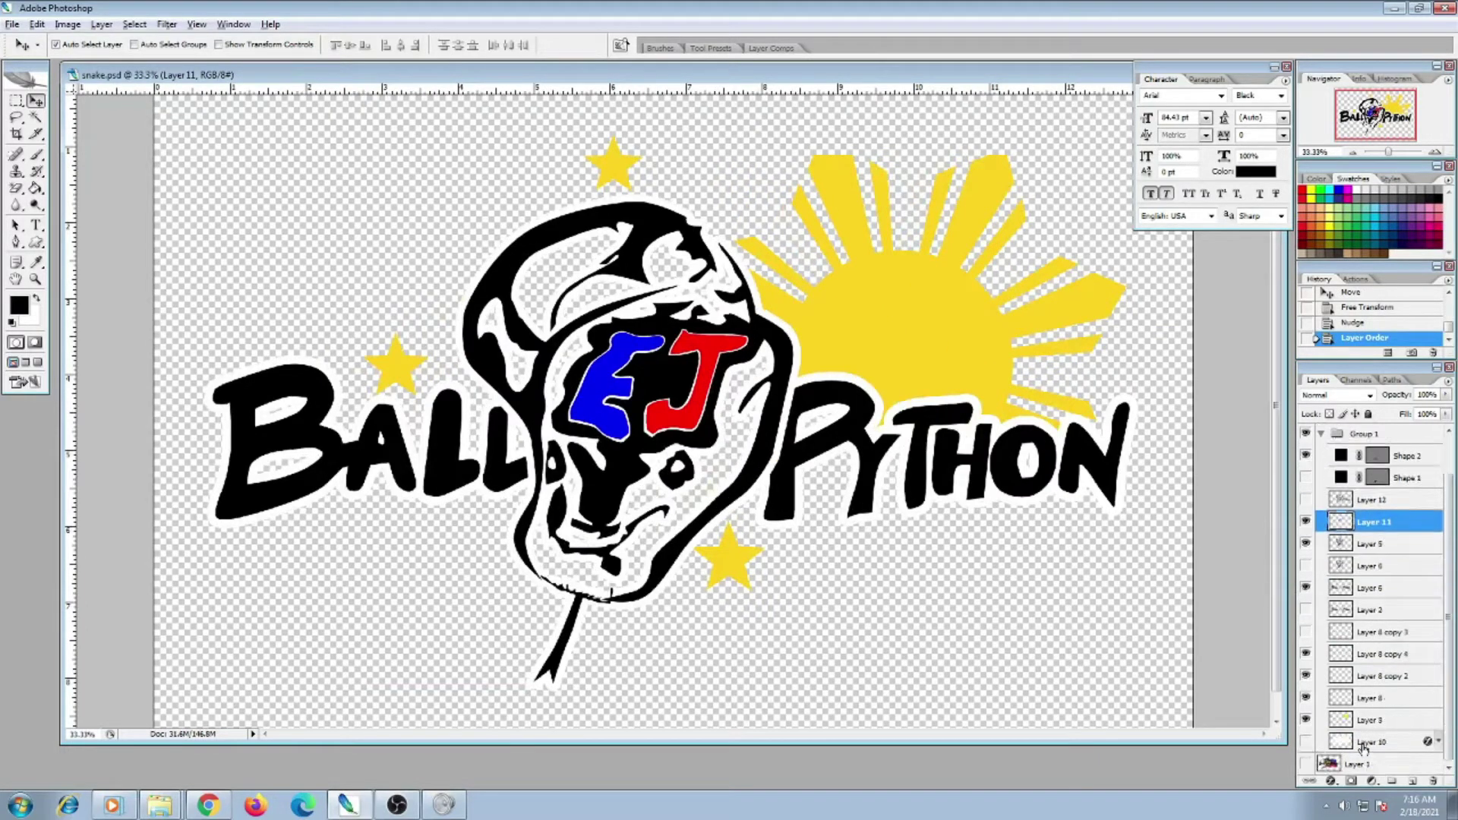
{"action": "left_click", "coordinate": [1306, 743]}
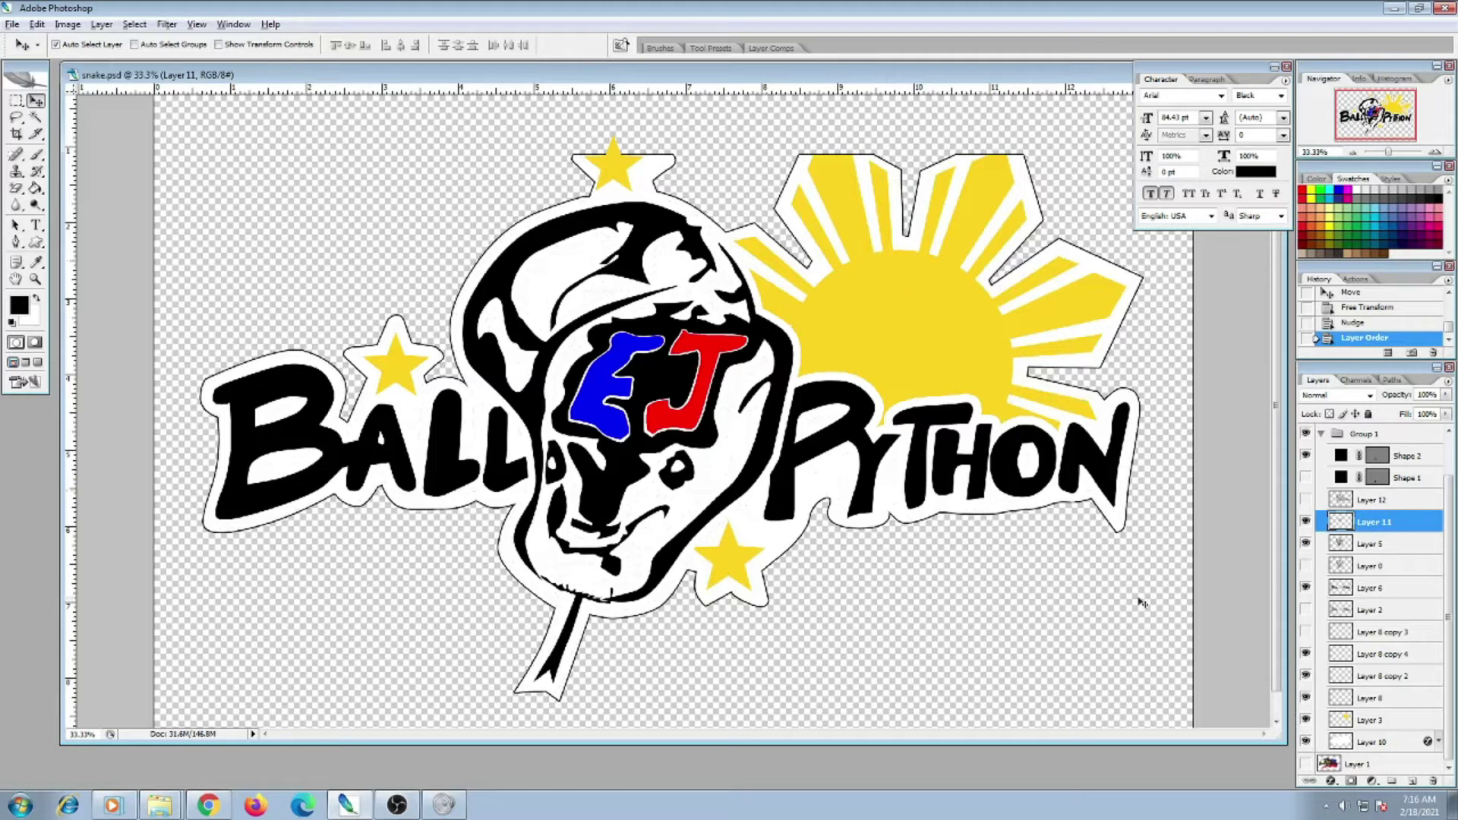
{"action": "left_click", "coordinate": [1305, 720]}
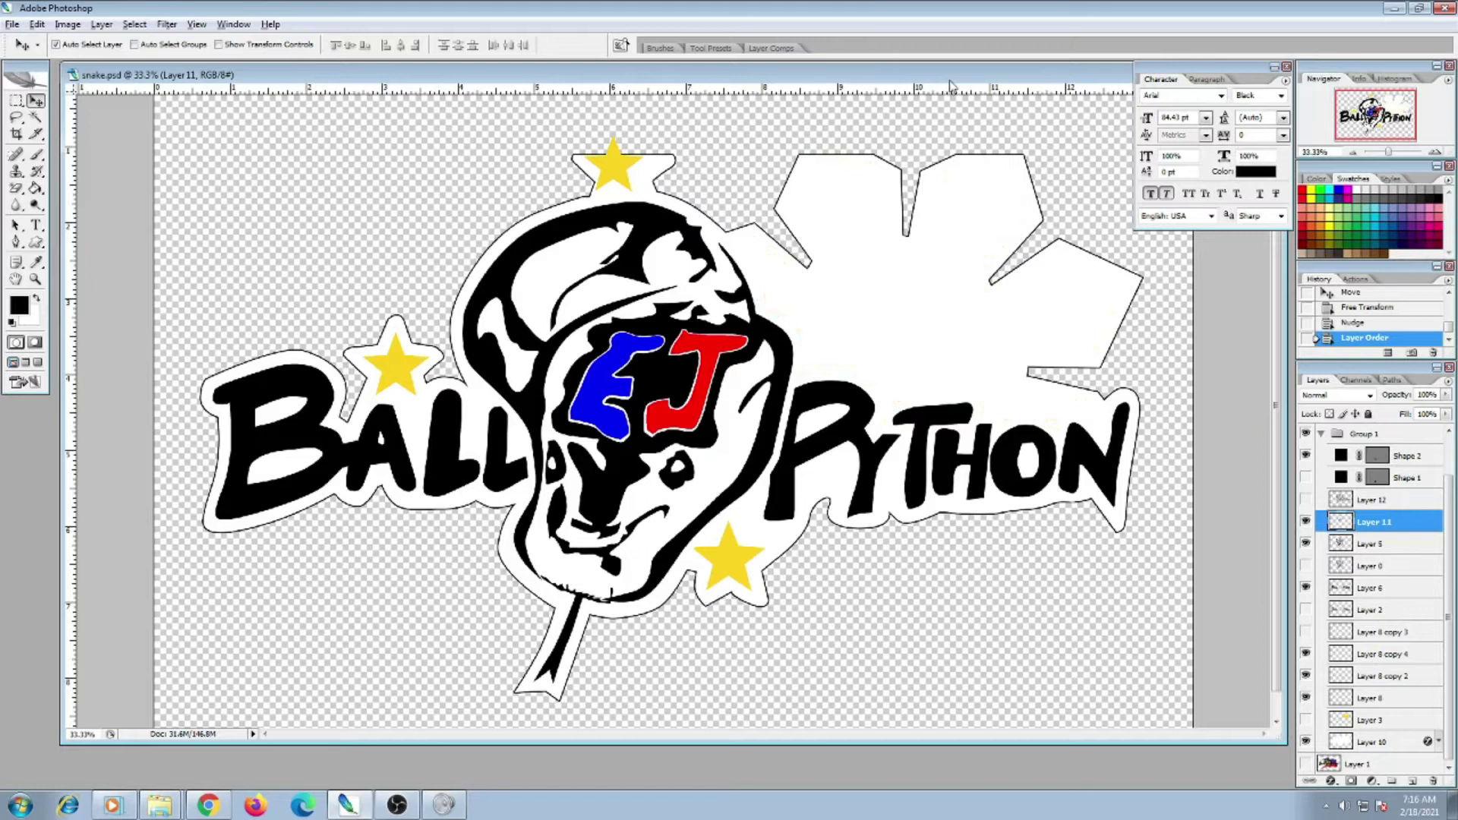
{"action": "left_click_drag", "start_coordinate": [949, 76], "coordinate": [817, 91]}
{"action": "left_click_drag", "start_coordinate": [912, 102], "coordinate": [833, 131]}
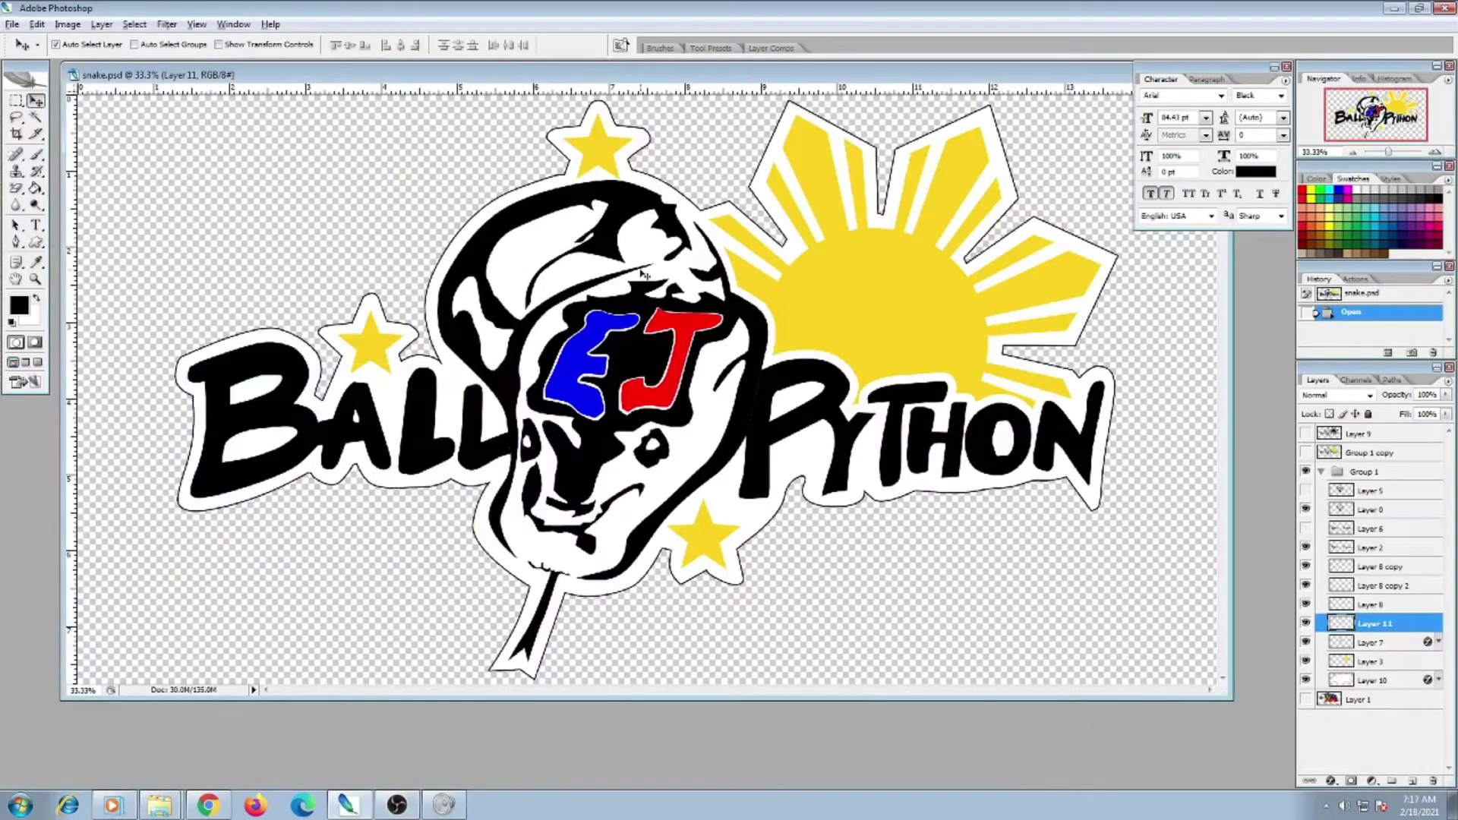
{"action": "key", "text": "c"}
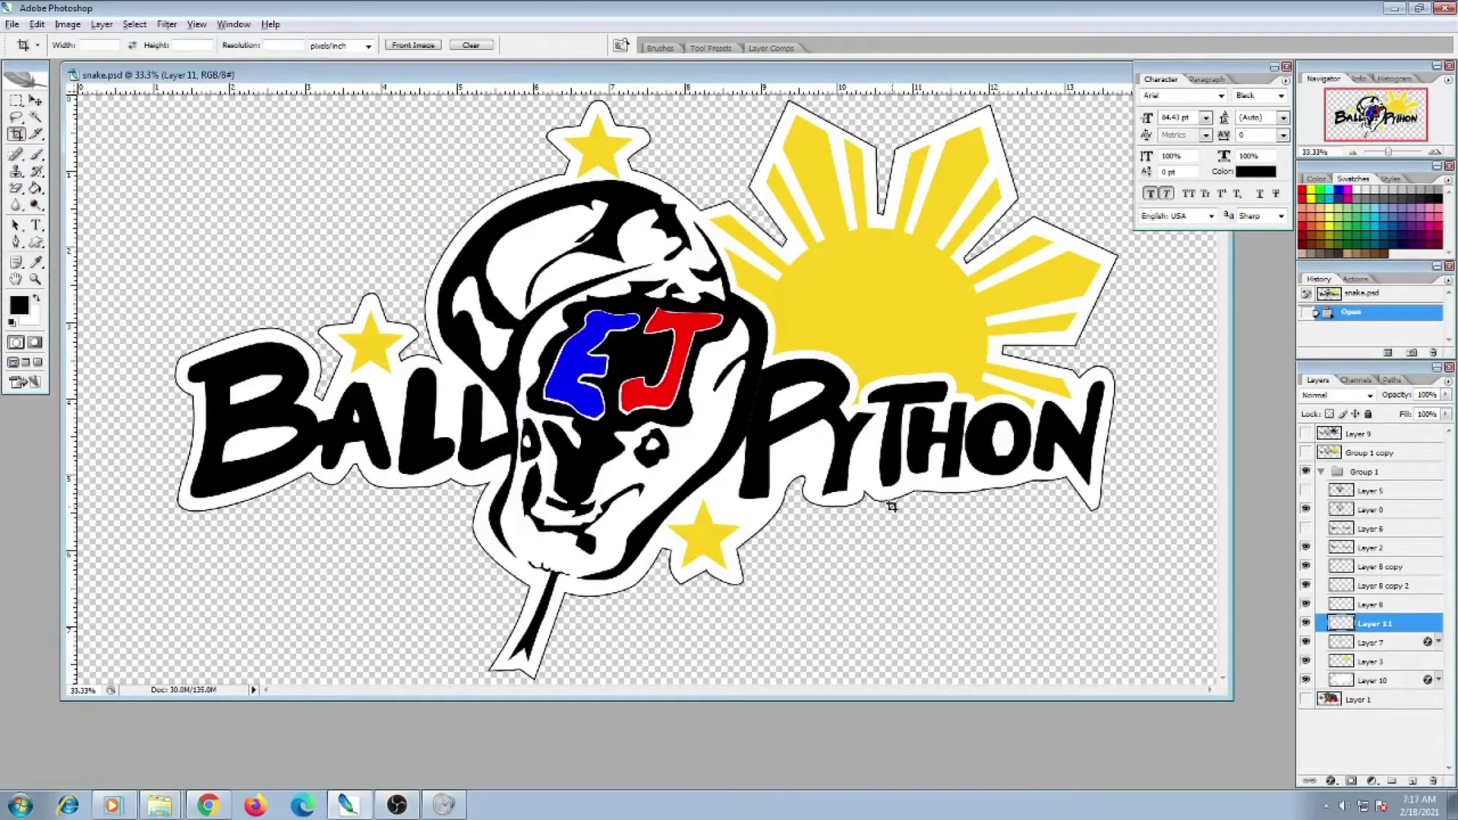
{"action": "key", "text": "v"}
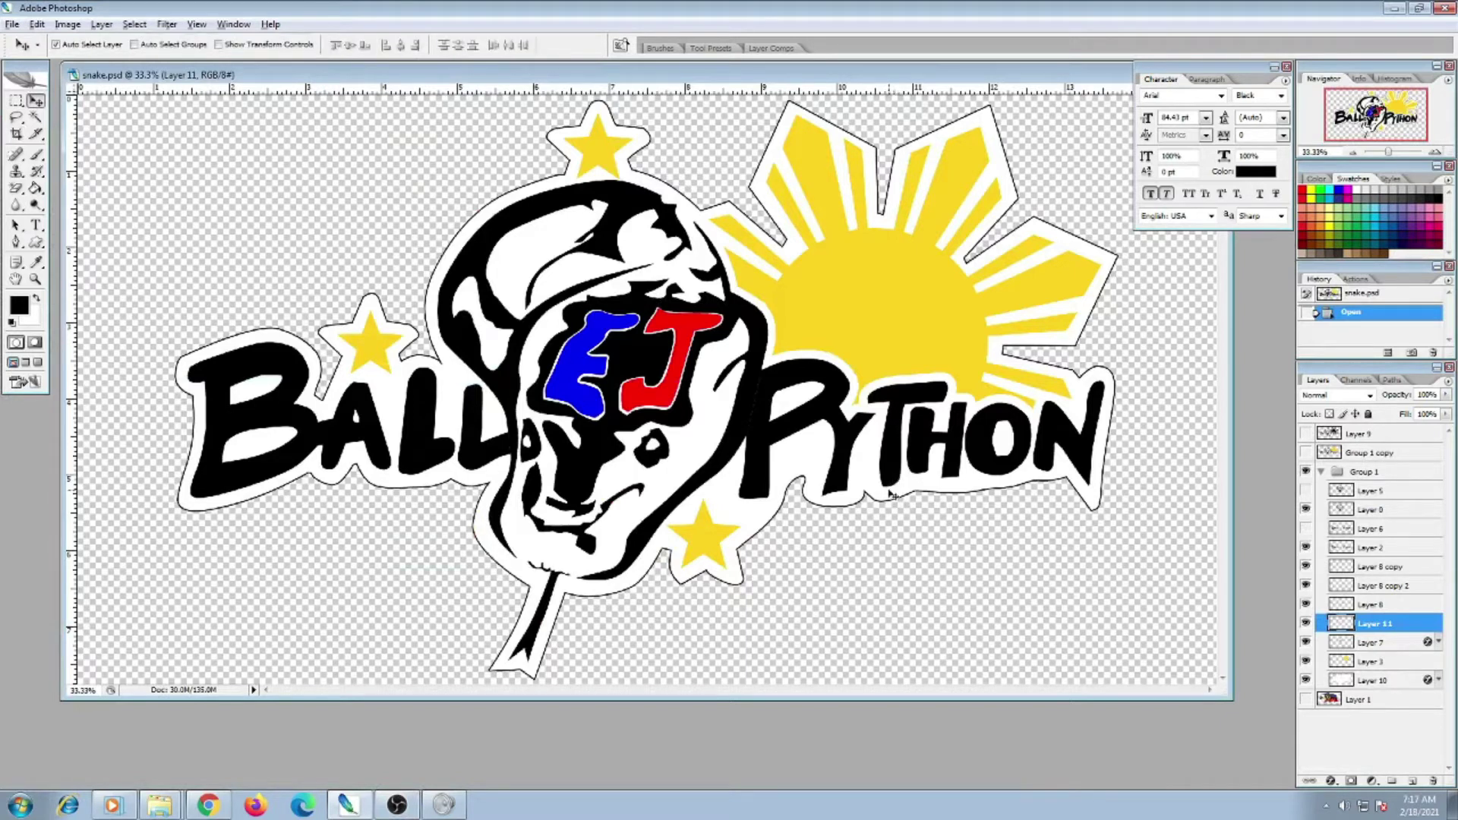
Select the white backing on Layer 10 and toggle its visibility, leaving the backing hidden
{"action": "left_click", "coordinate": [890, 493]}
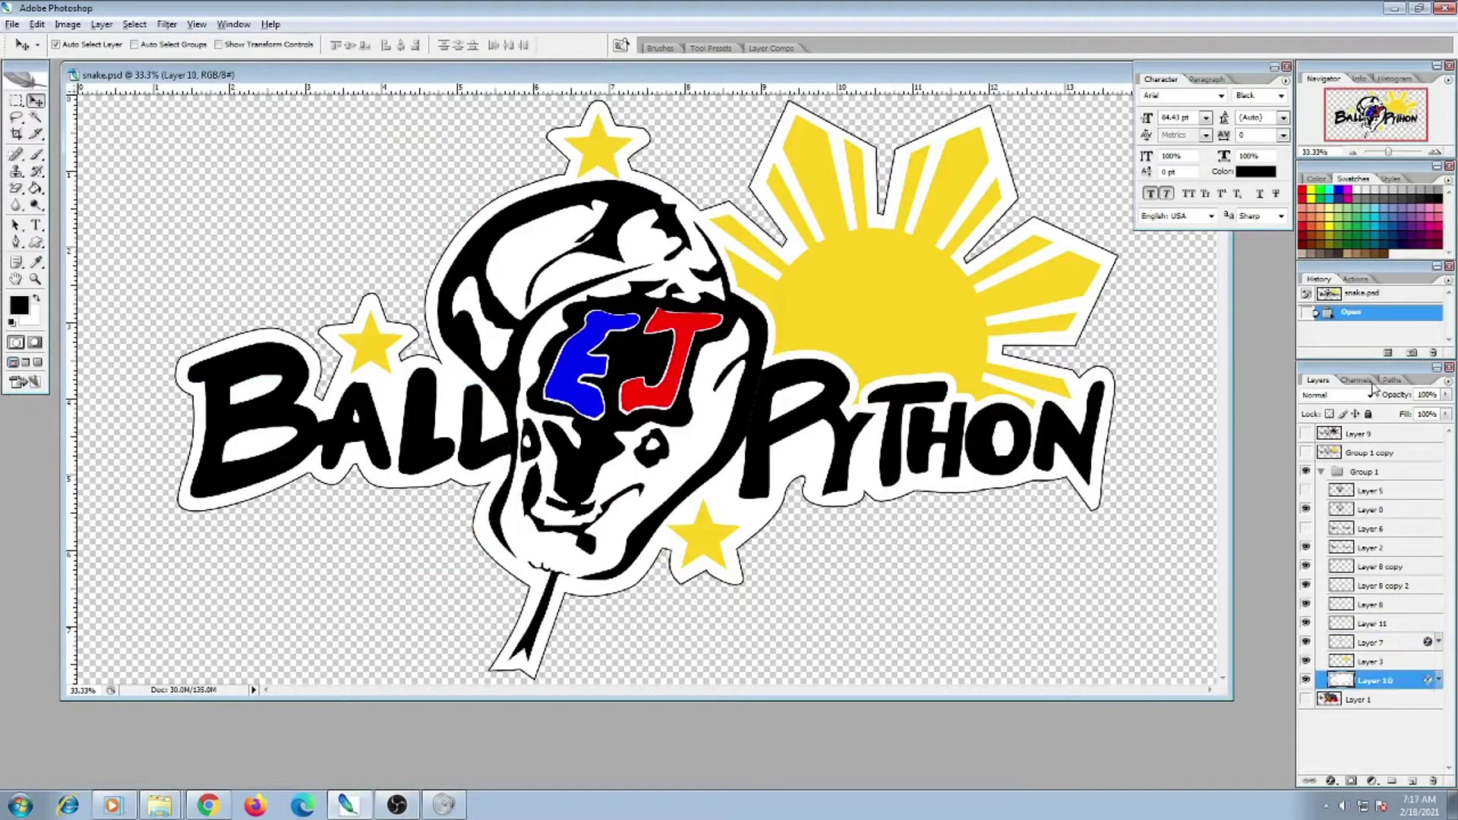
{"action": "left_click", "coordinate": [1306, 681]}
{"action": "left_click", "coordinate": [1307, 680]}
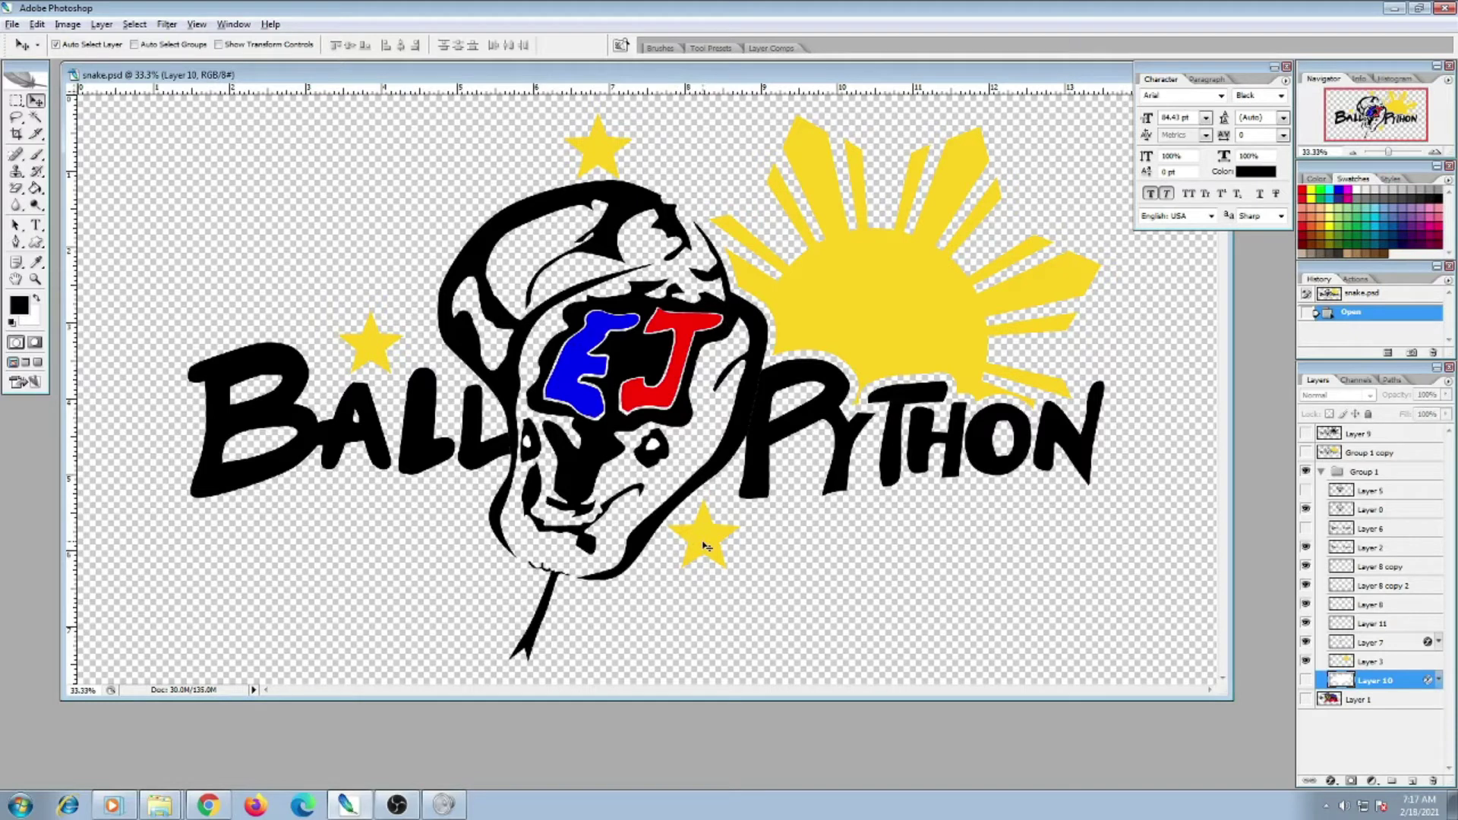
Shift the yellow star beside the snake's chin slightly upward, and try moving the sun on Layer 3 before undoing that move
{"action": "mouse_move", "coordinate": [710, 548]}
{"action": "left_mouse_down"}
{"action": "mouse_move", "coordinate": [901, 542]}
{"action": "mouse_move", "coordinate": [1142, 474]}
{"action": "mouse_move", "coordinate": [1156, 372]}
{"action": "mouse_move", "coordinate": [894, 543]}
{"action": "mouse_move", "coordinate": [655, 570]}
{"action": "mouse_move", "coordinate": [394, 543]}
{"action": "mouse_move", "coordinate": [678, 550]}
{"action": "mouse_move", "coordinate": [714, 536]}
{"action": "left_mouse_up"}
{"action": "left_click_drag", "start_coordinate": [896, 315], "coordinate": [959, 262]}
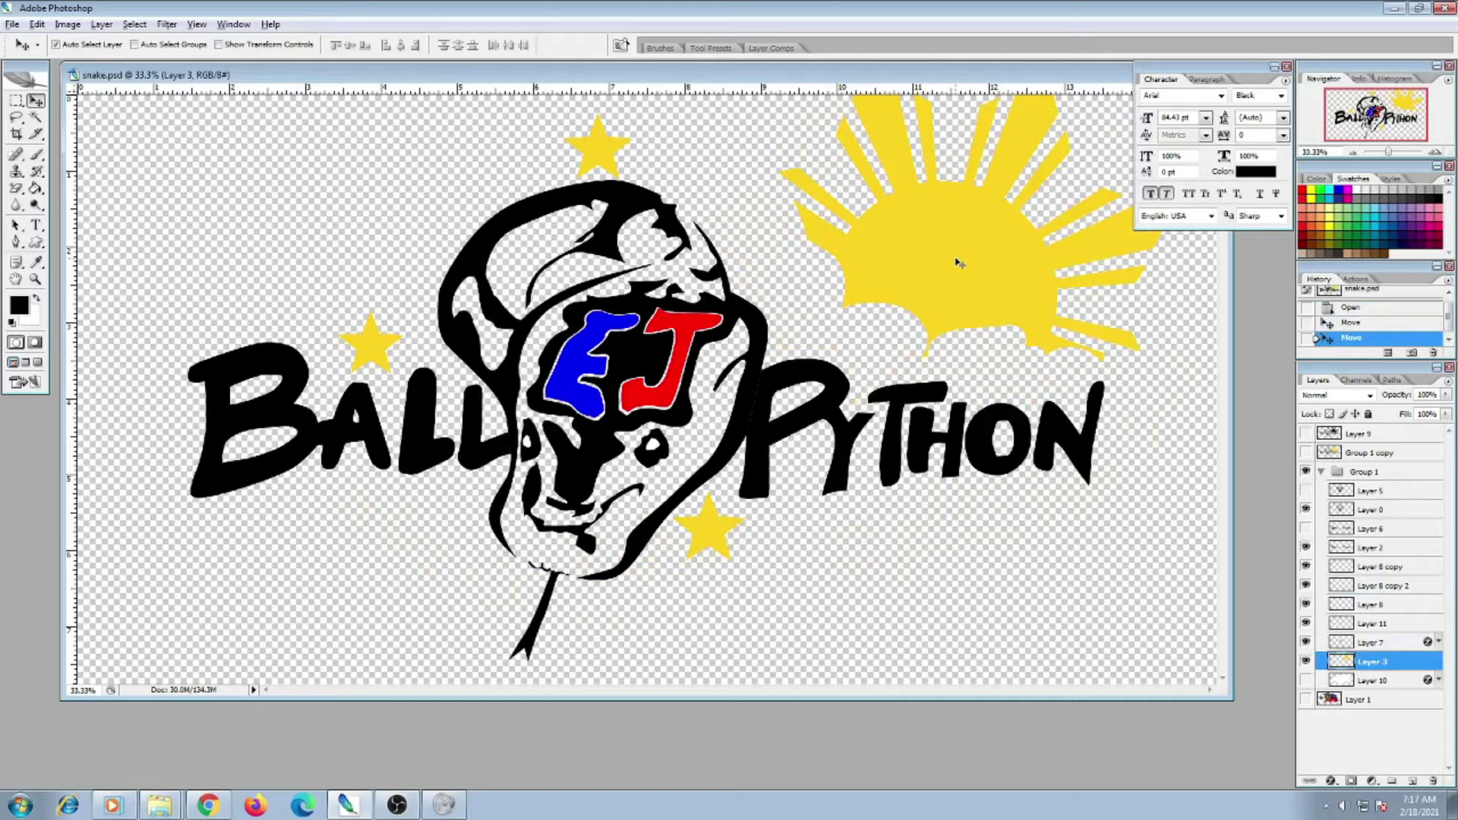
{"action": "key", "text": "ctrl+z"}
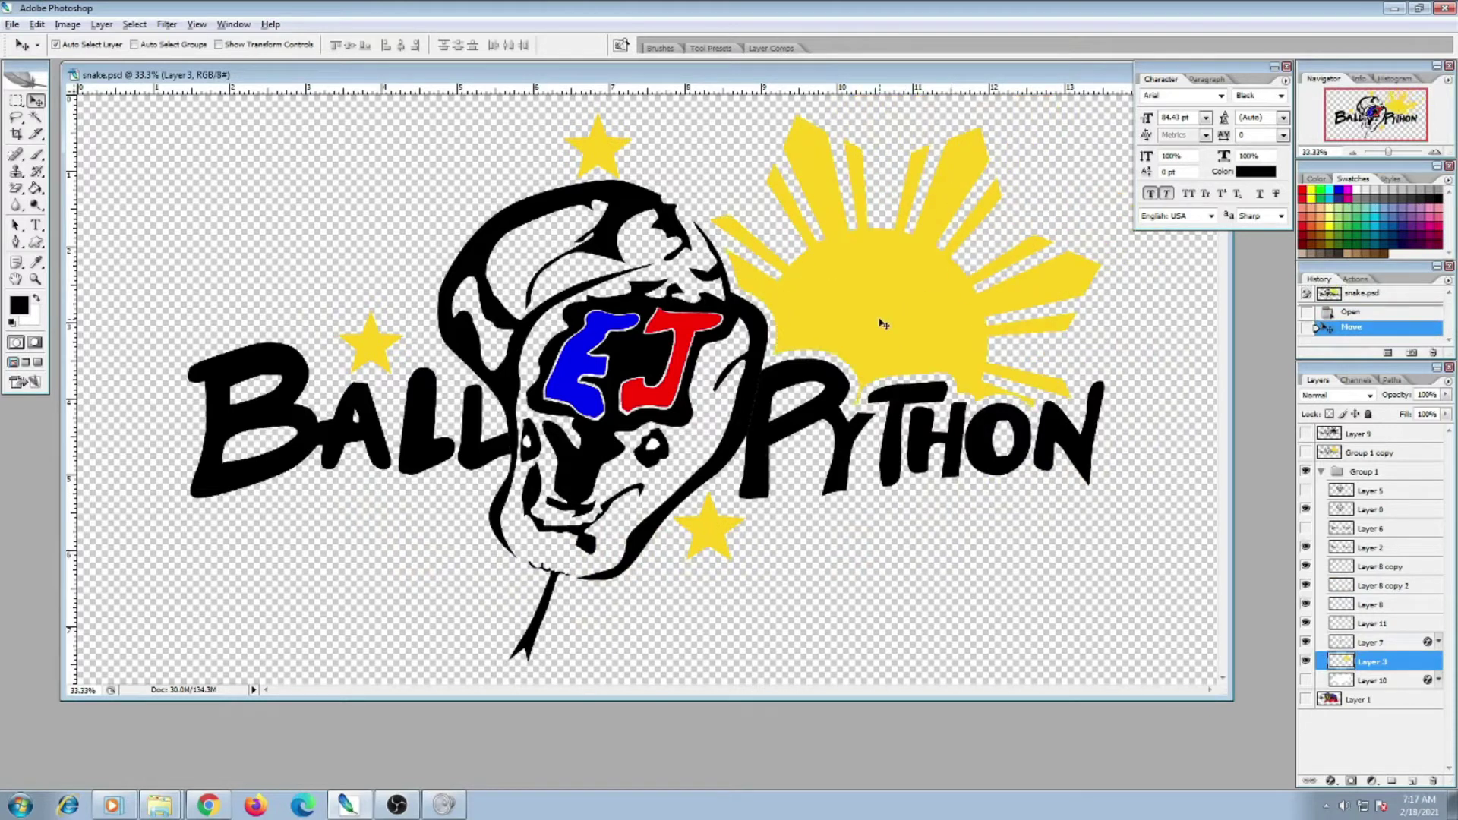
Toggle the white backing on Layer 10 to compare the logo with and without it, leaving it shown
{"action": "left_click", "coordinate": [1306, 681]}
{"action": "left_click", "coordinate": [1305, 681]}
{"action": "left_click", "coordinate": [1306, 681]}
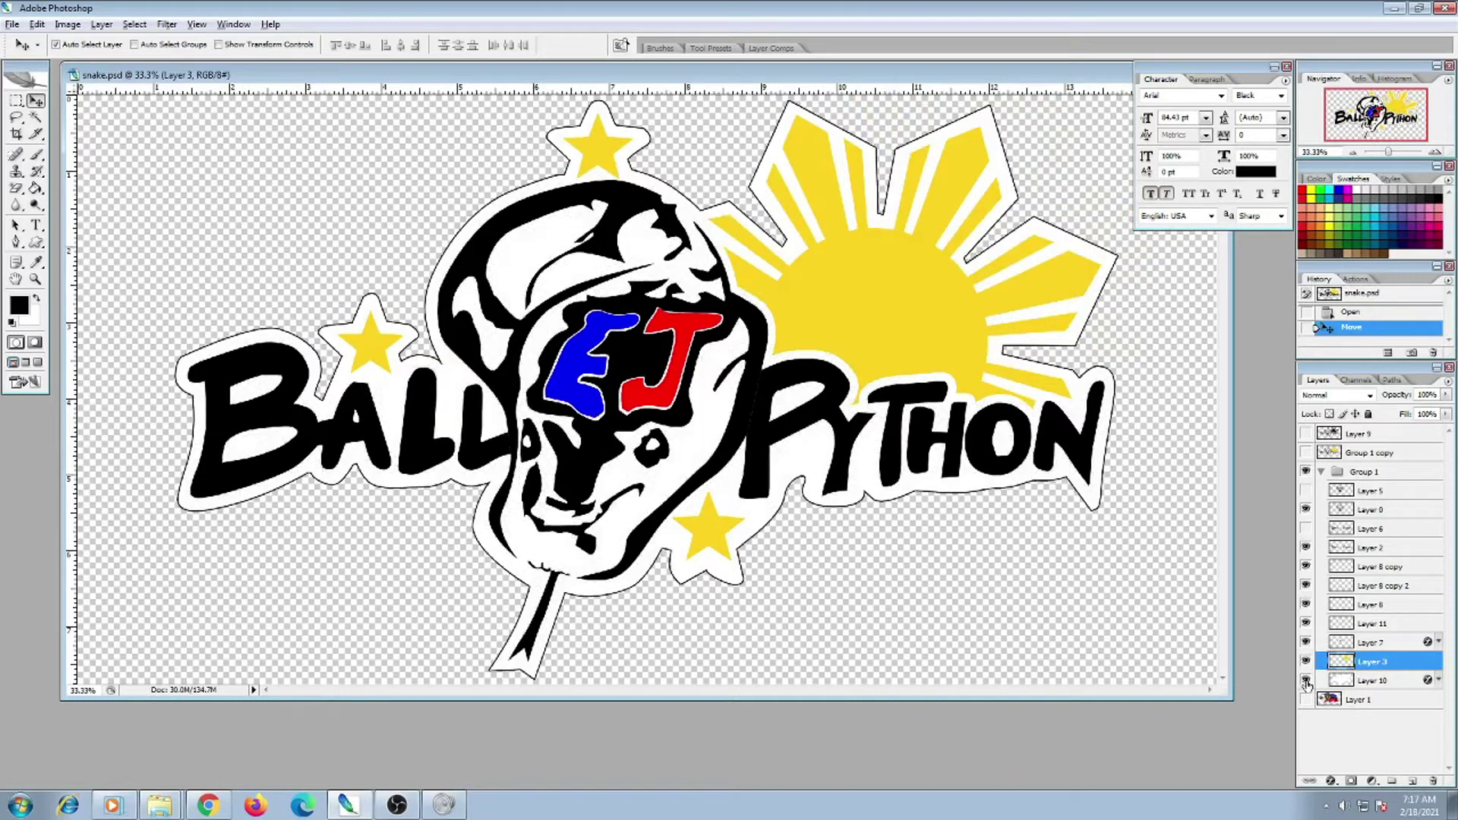
{"action": "left_click", "coordinate": [1305, 681]}
{"action": "left_click", "coordinate": [1305, 681]}
Draw a rounded black sample shape with the Pen tool in the empty area above the word BALL
{"action": "left_click", "coordinate": [16, 244]}
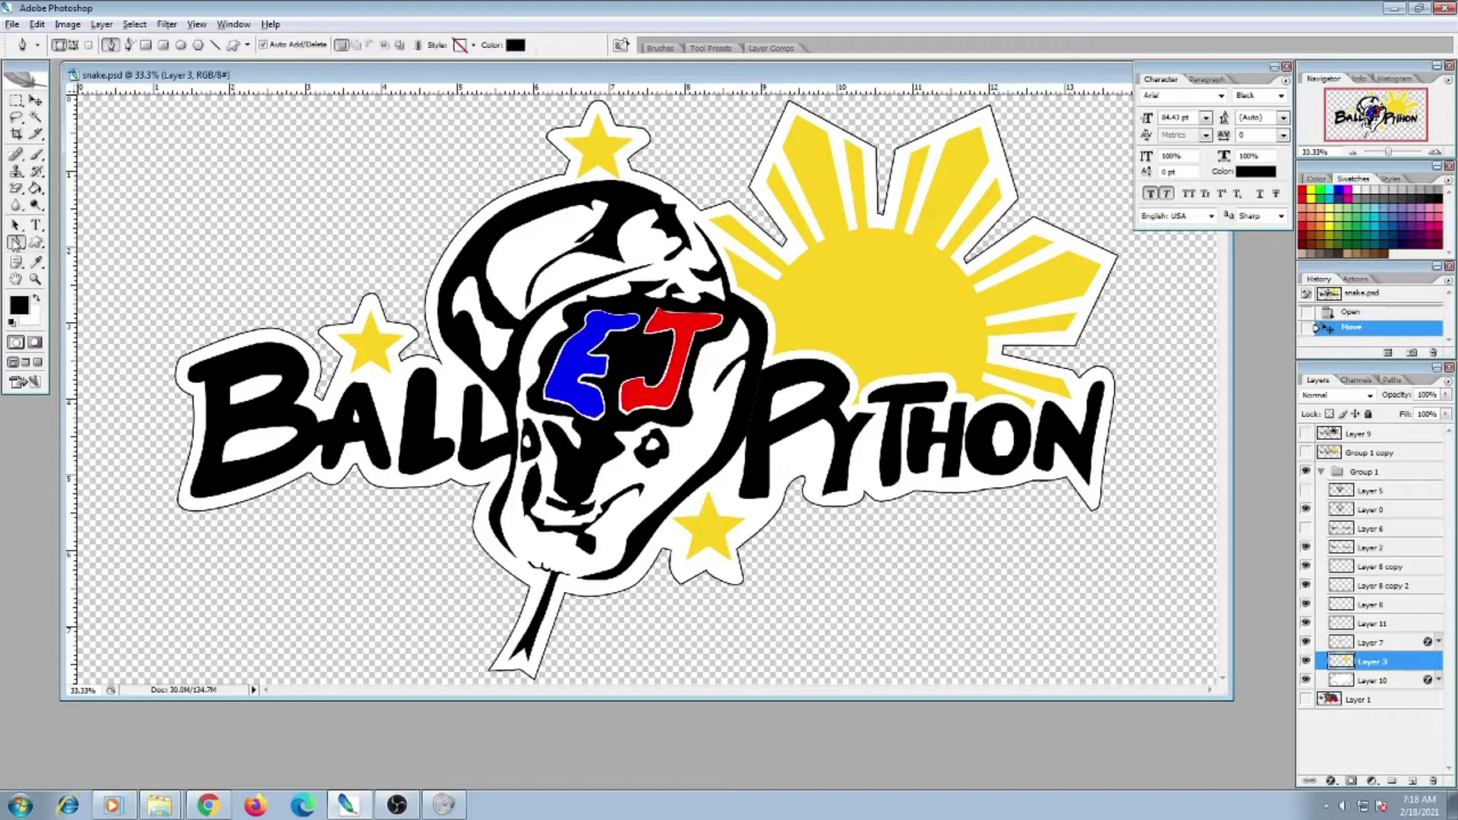
{"action": "left_click", "coordinate": [311, 186]}
{"action": "left_click", "coordinate": [335, 207]}
{"action": "left_click", "coordinate": [348, 235]}
{"action": "left_click", "coordinate": [339, 215]}
{"action": "left_click", "coordinate": [266, 267]}
{"action": "left_click", "coordinate": [223, 267]}
{"action": "left_click", "coordinate": [215, 244]}
{"action": "left_click", "coordinate": [250, 194]}
{"action": "left_click", "coordinate": [283, 184]}
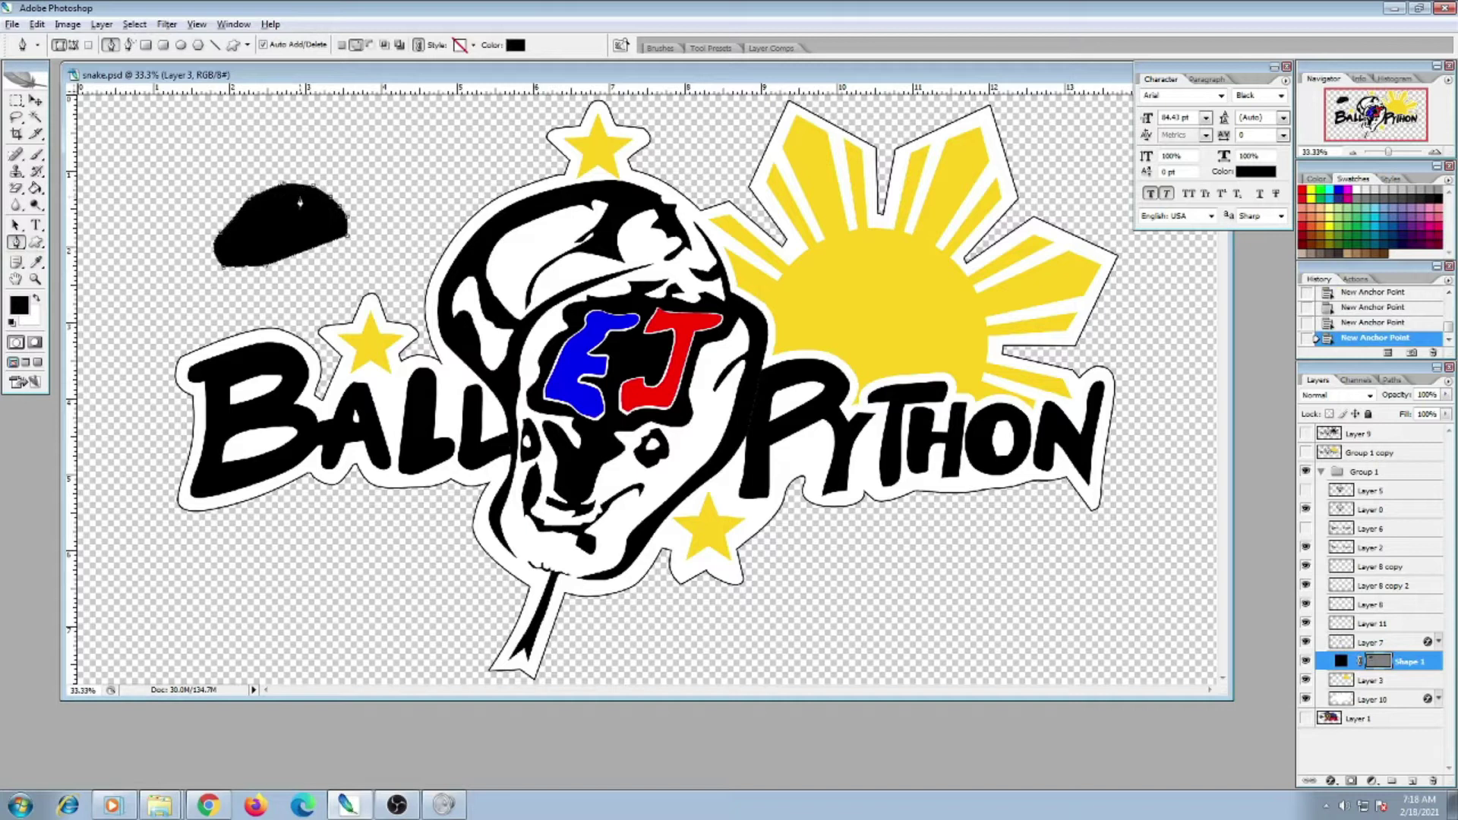
Undo every anchor point of the black sample shape above the word BALL
{"action": "key", "text": "ctrl+alt+z"}
{"action": "key", "text": "ctrl+alt+z"}
{"action": "key", "text": "ctrl+alt+z"}
{"action": "key", "text": "ctrl+alt+z"}
{"action": "key", "text": "ctrl+alt+z"}
{"action": "key", "text": "ctrl+alt+z"}
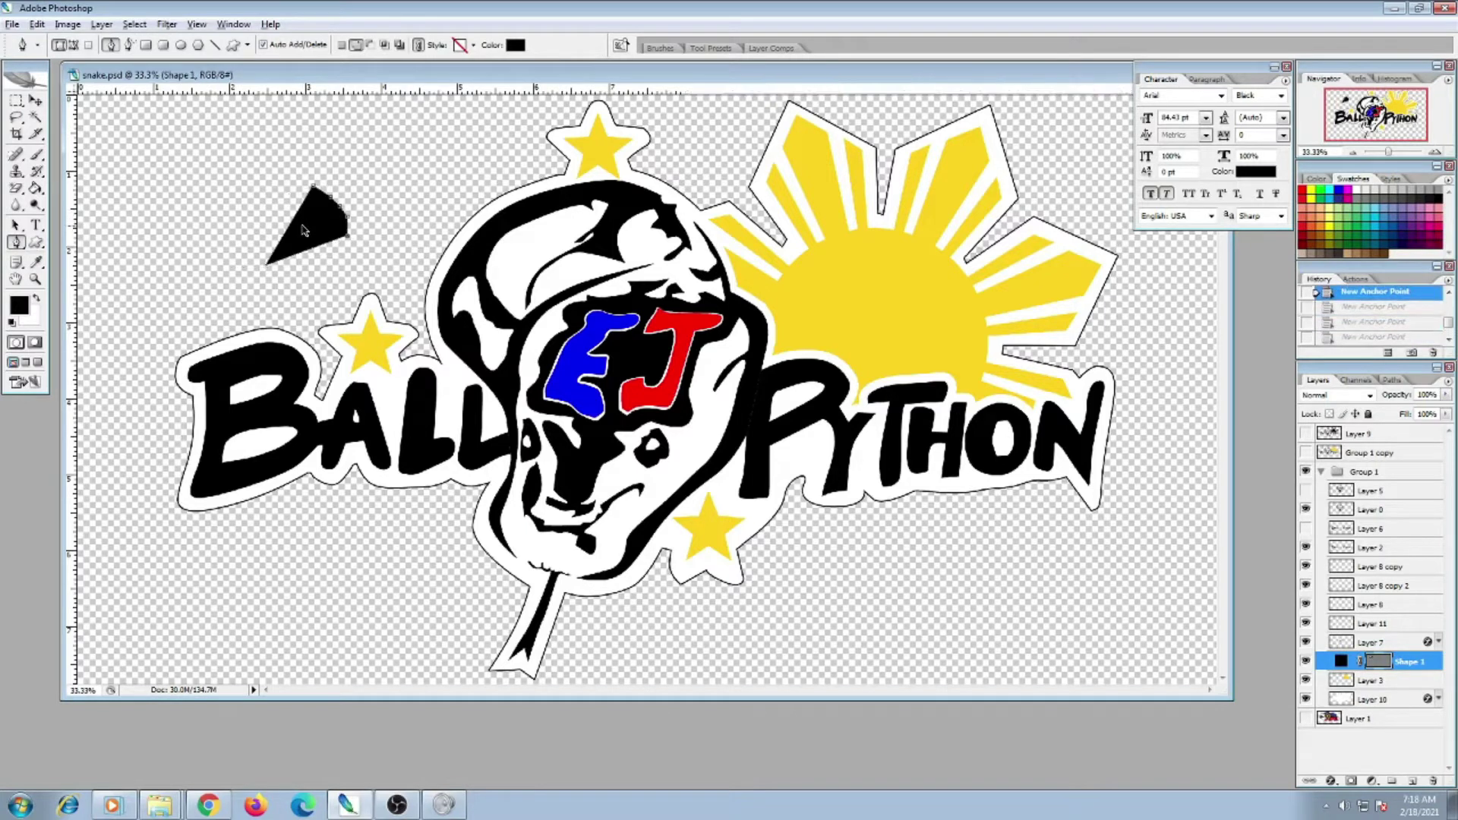
{"action": "key", "text": "ctrl+alt+z"}
{"action": "key", "text": "ctrl+alt+z"}
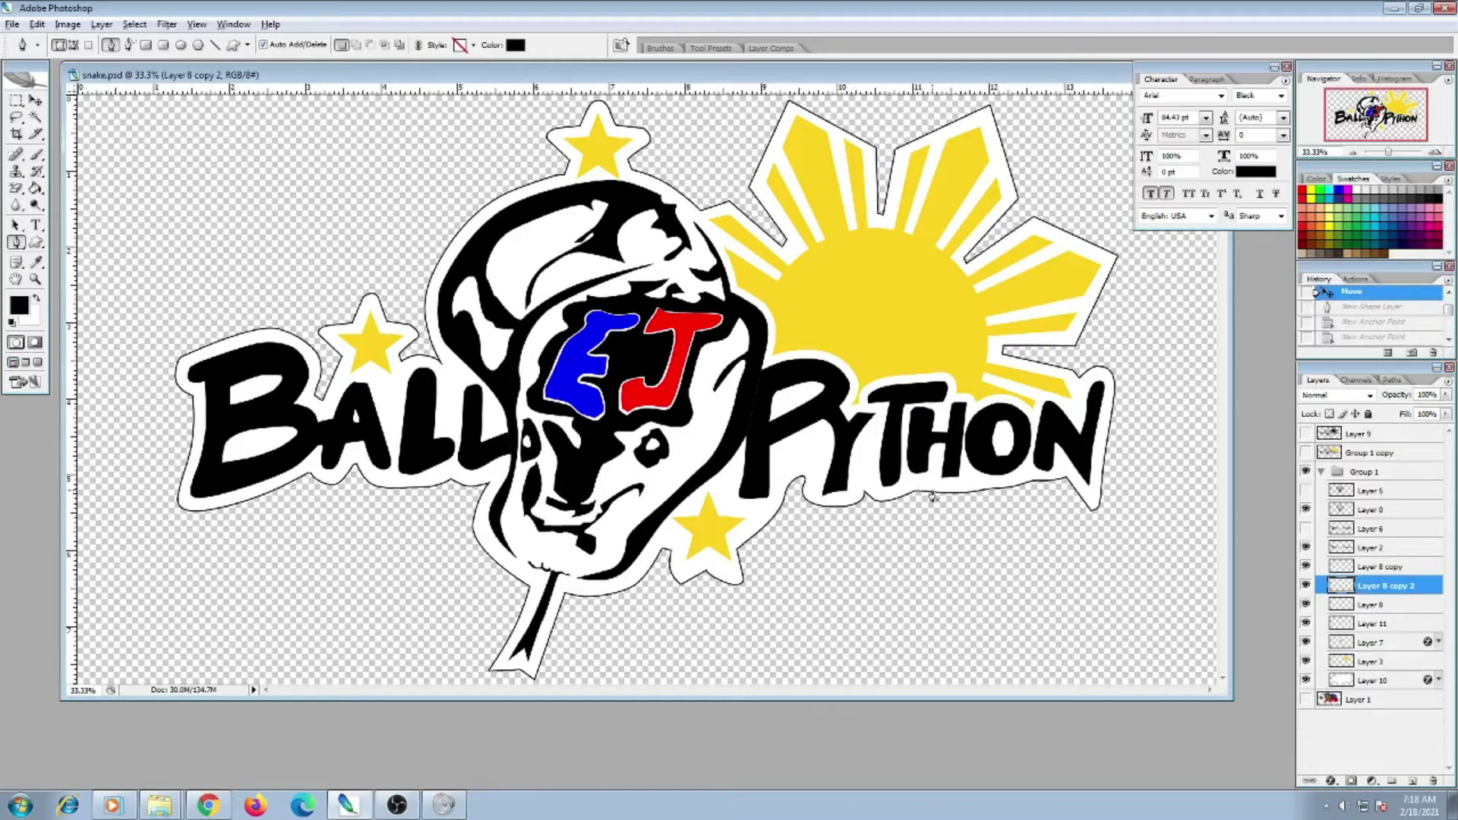
Duplicate the collapsed Group 1 and hide the original group
{"action": "key", "text": "v"}
{"action": "left_click", "coordinate": [808, 453]}
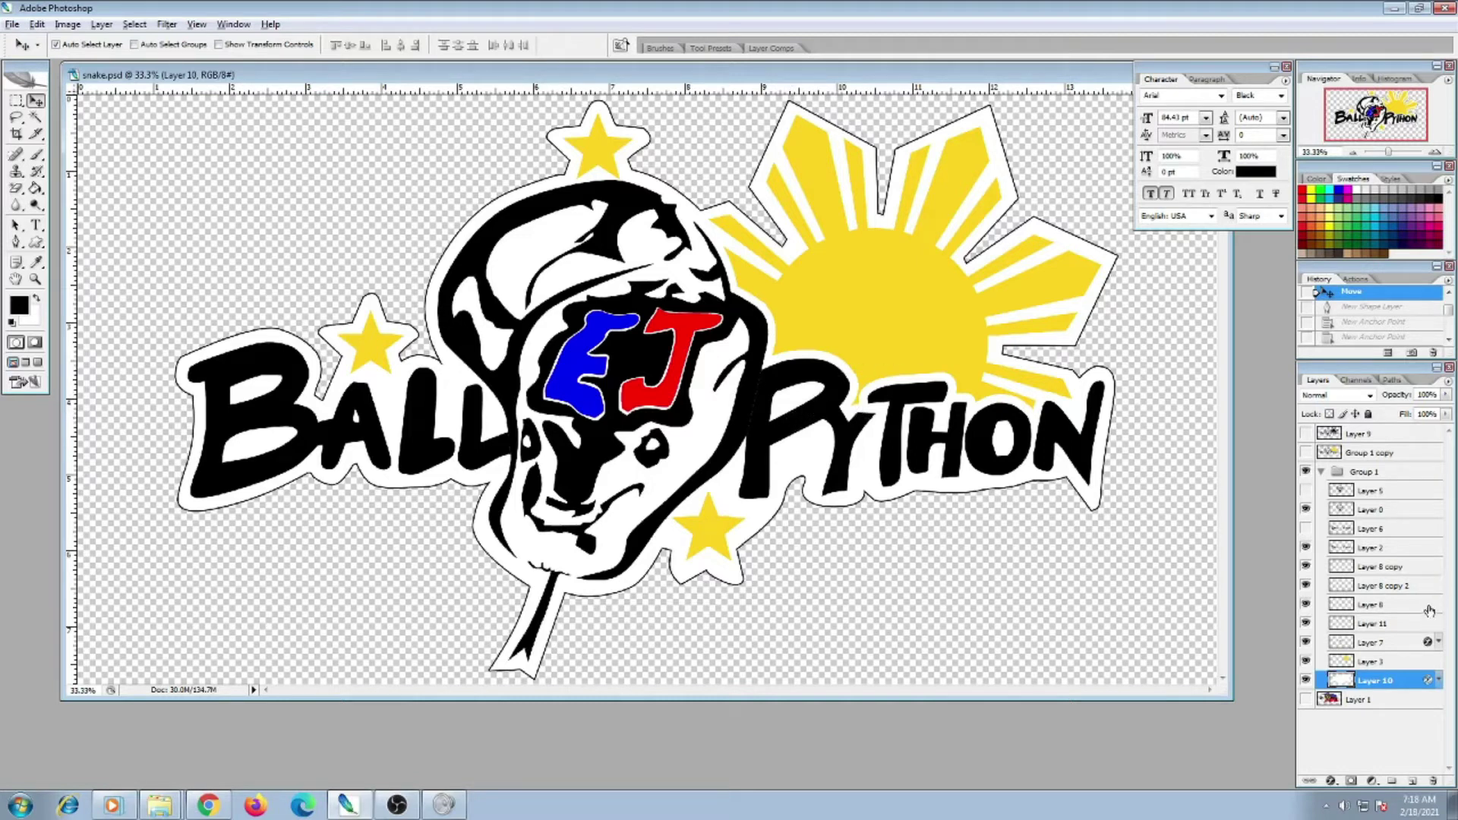
{"action": "left_click", "coordinate": [1319, 472]}
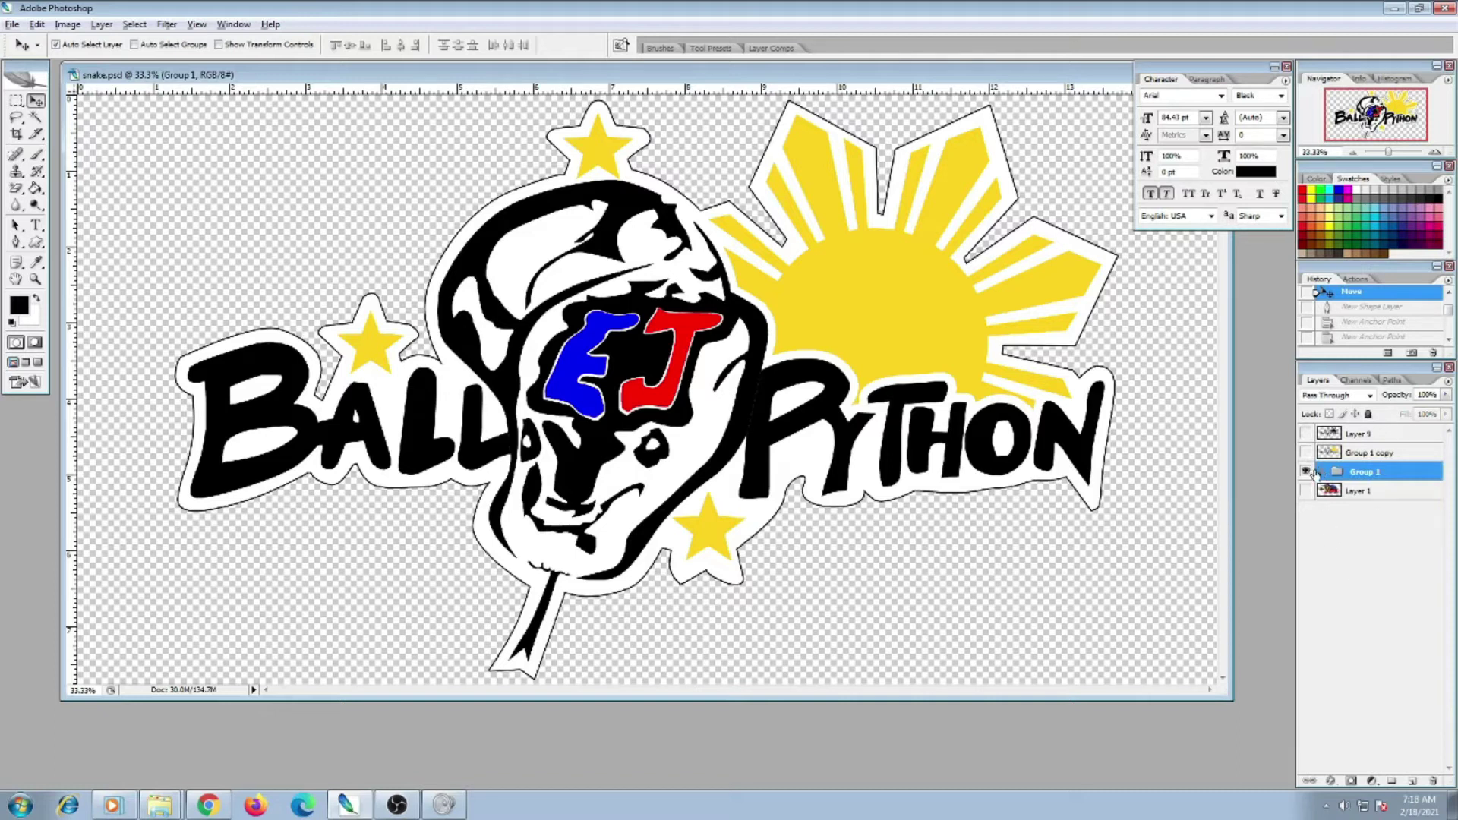
{"action": "left_click", "coordinate": [1321, 472]}
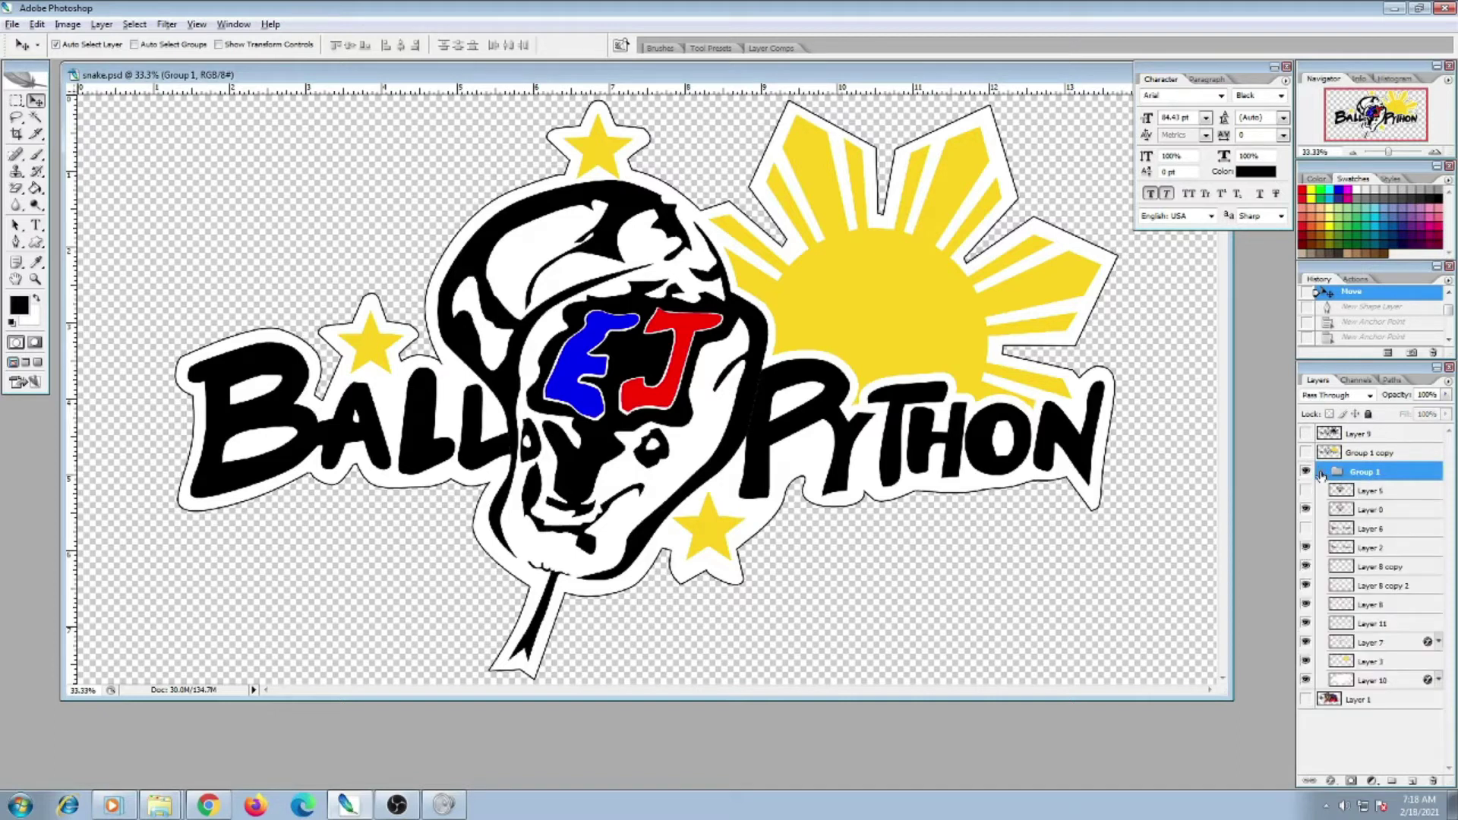
{"action": "left_click", "coordinate": [1322, 473]}
{"action": "left_click_drag", "start_coordinate": [1338, 475], "coordinate": [1412, 780]}
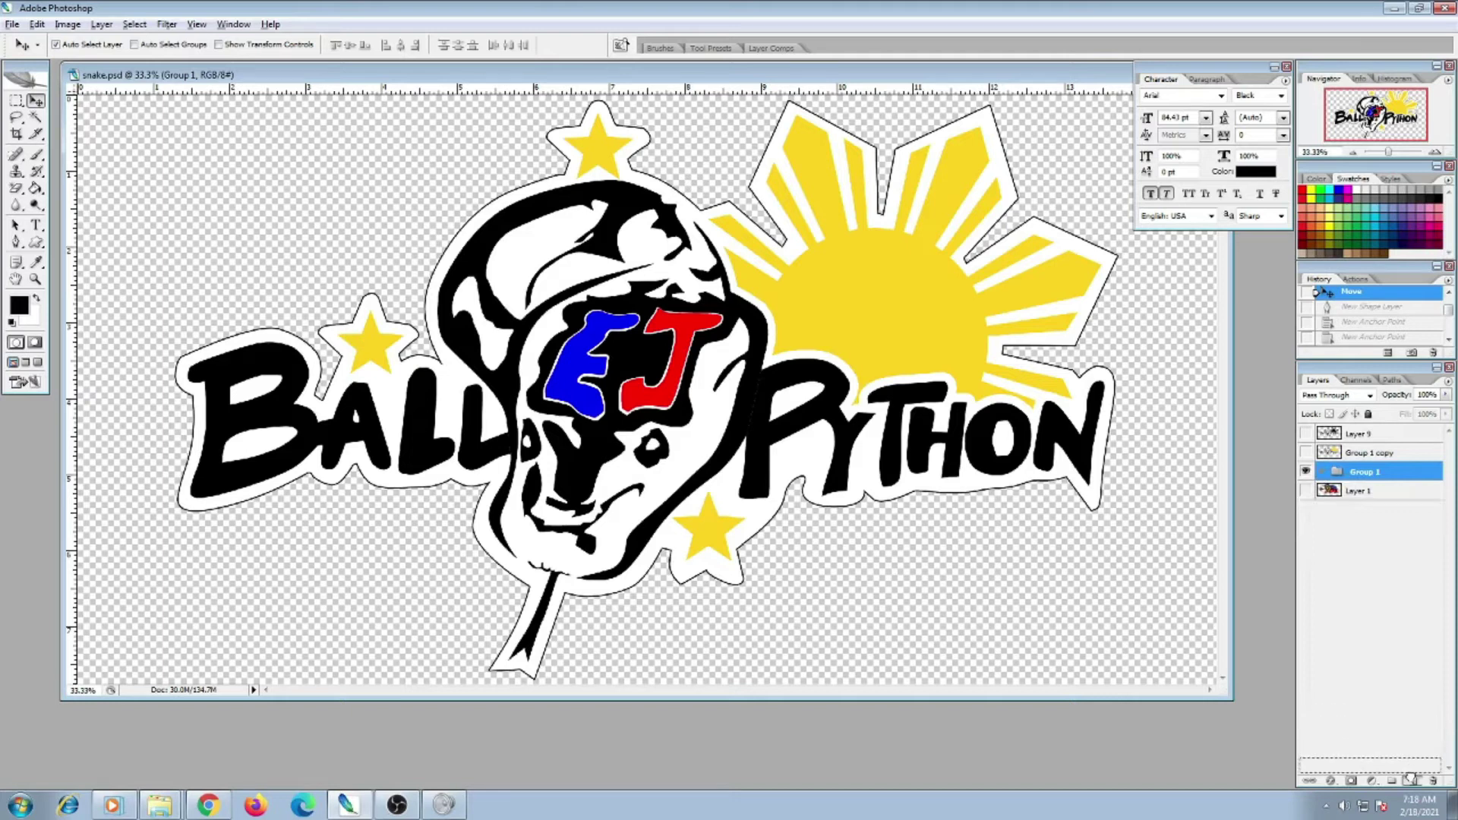
{"action": "left_click", "coordinate": [1305, 491]}
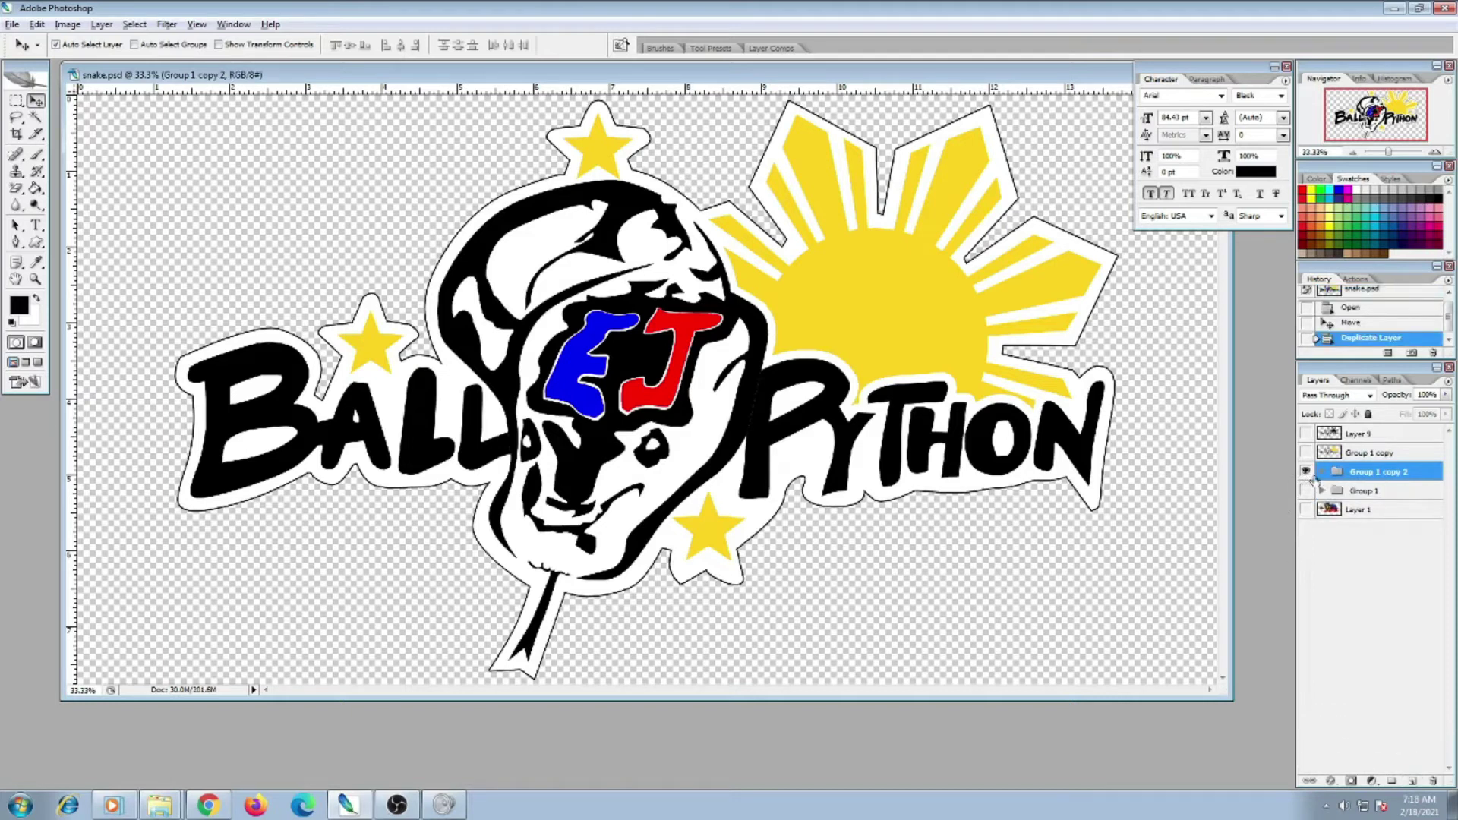
Hide the white backing on Layer 10 copy inside Group 1 copy 2, and merge that group into one layer
{"action": "left_click", "coordinate": [1323, 471]}
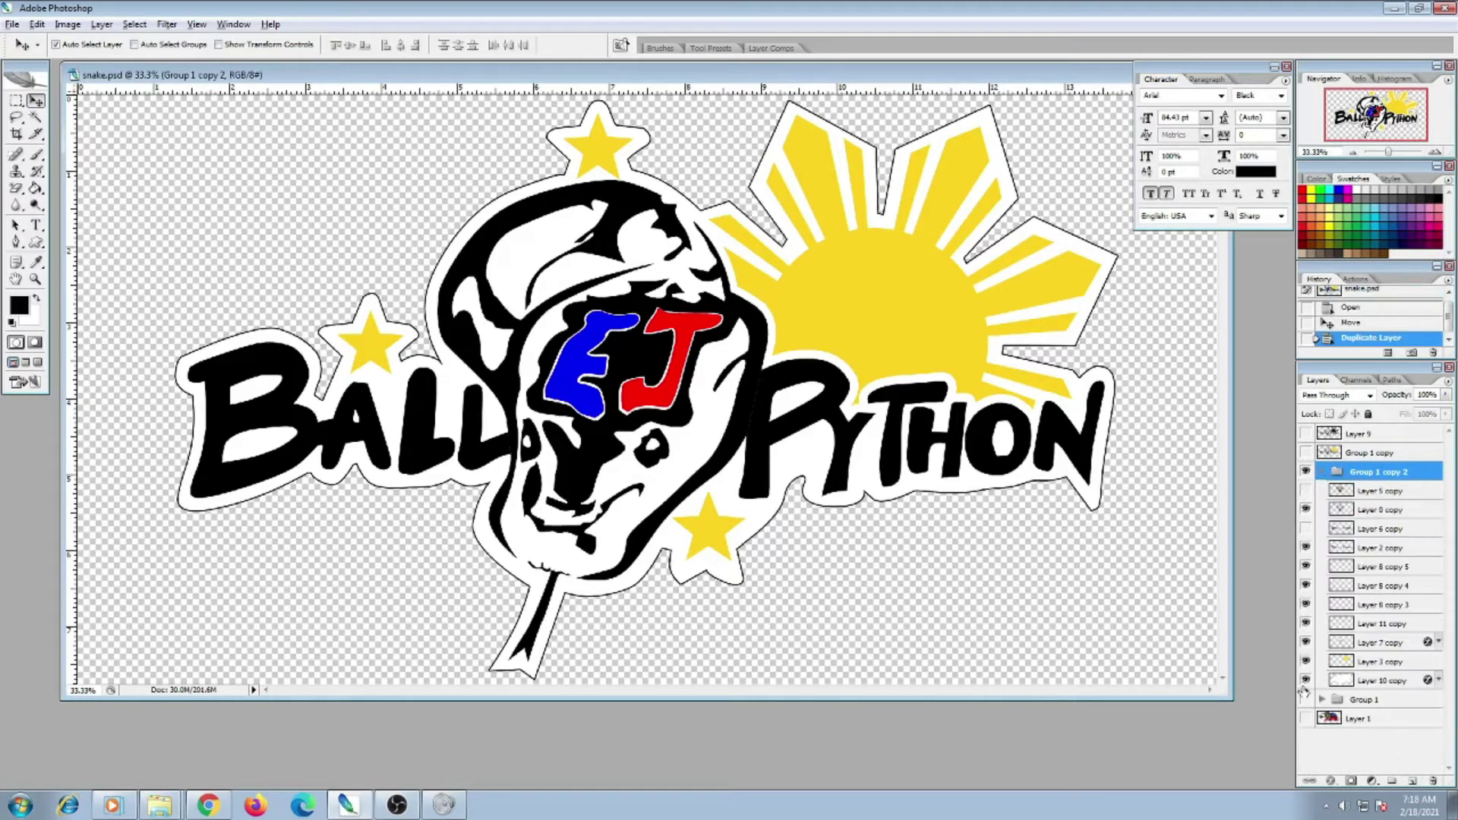
{"action": "left_click", "coordinate": [1304, 680]}
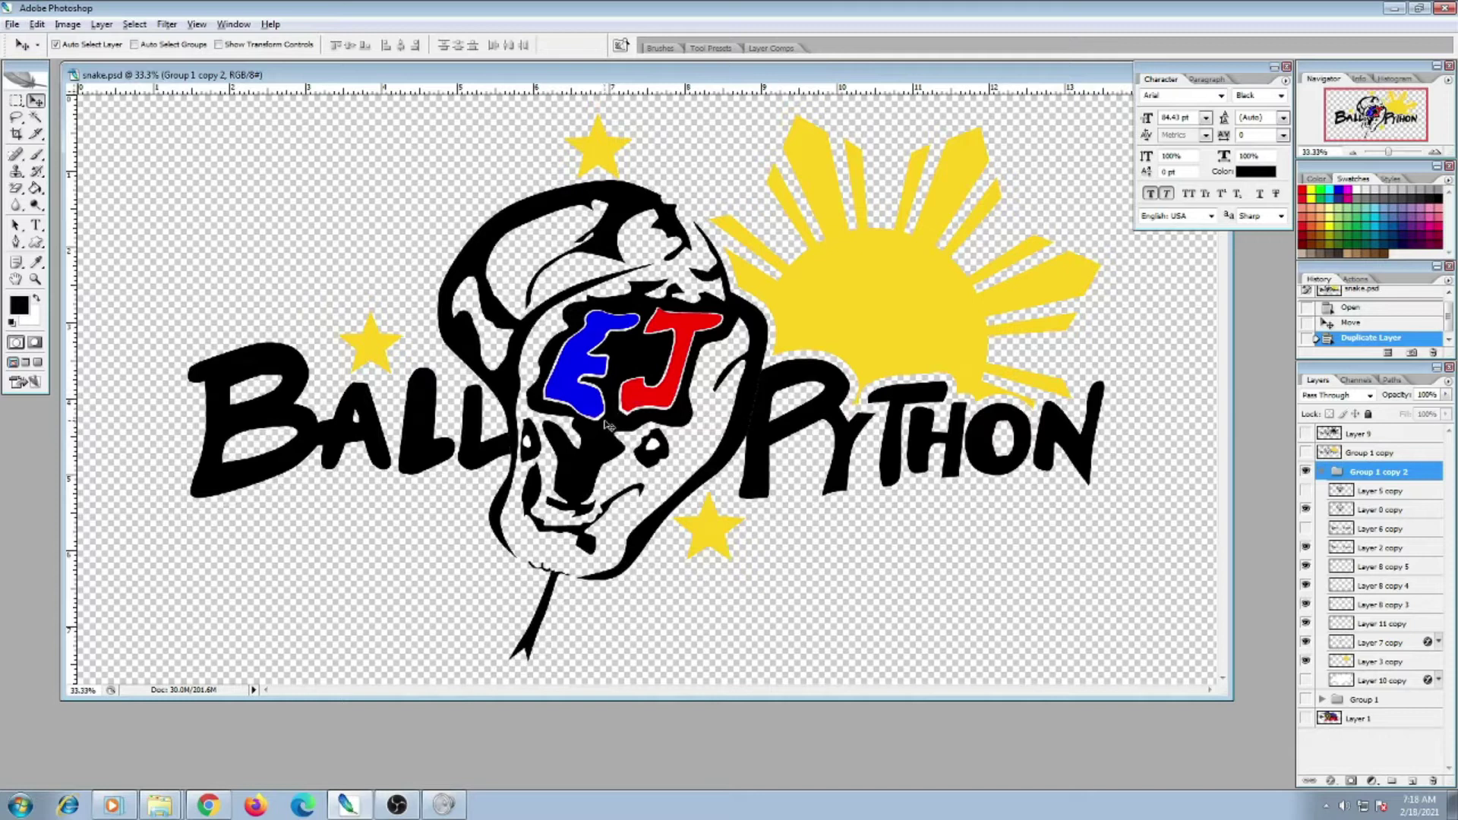
{"action": "scroll", "coordinate": [614, 423], "scroll_direction": "up", "scroll_amount": 3}
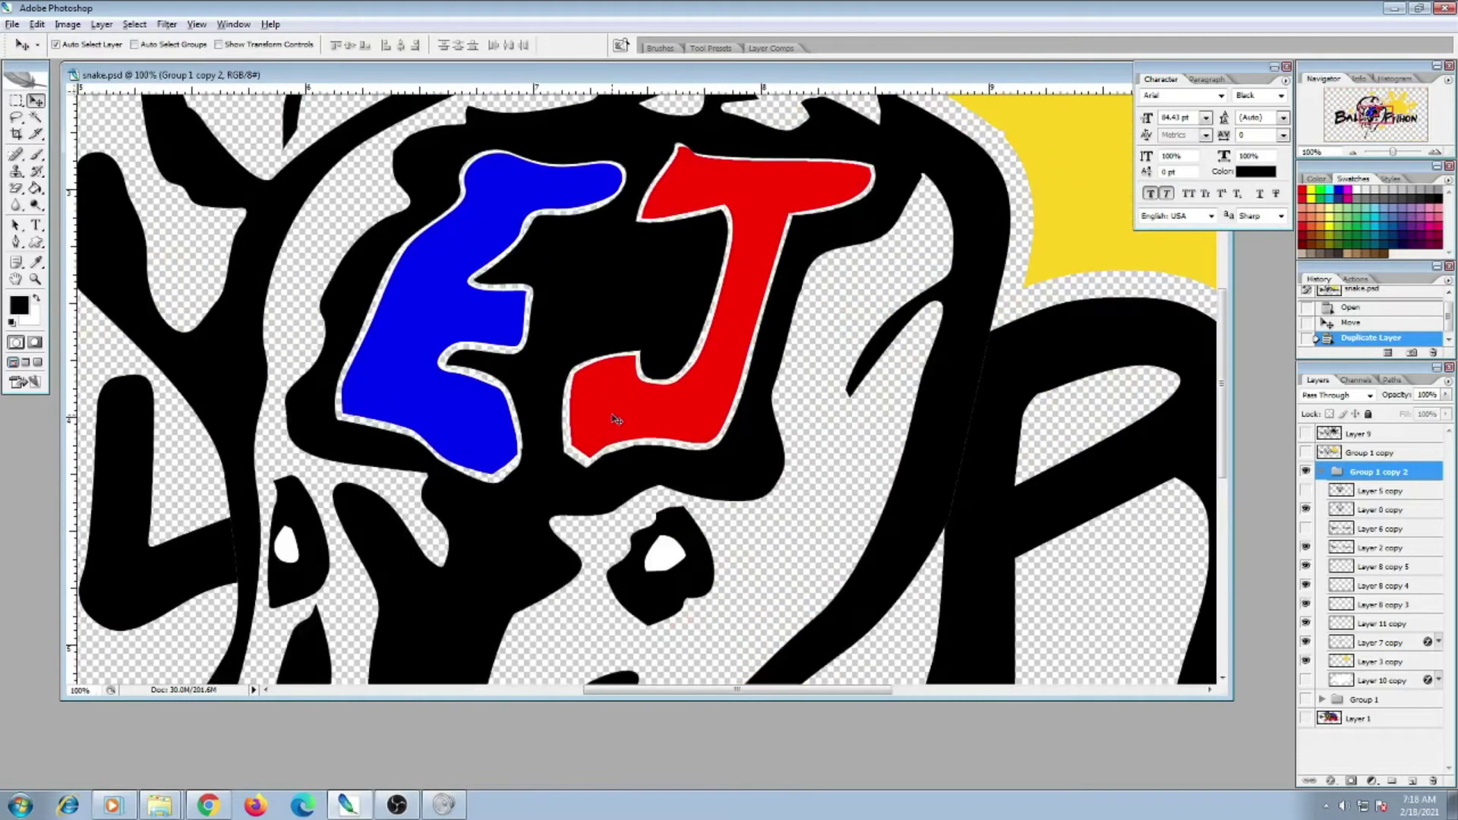
{"action": "scroll", "coordinate": [615, 414], "scroll_direction": "down", "scroll_amount": 2}
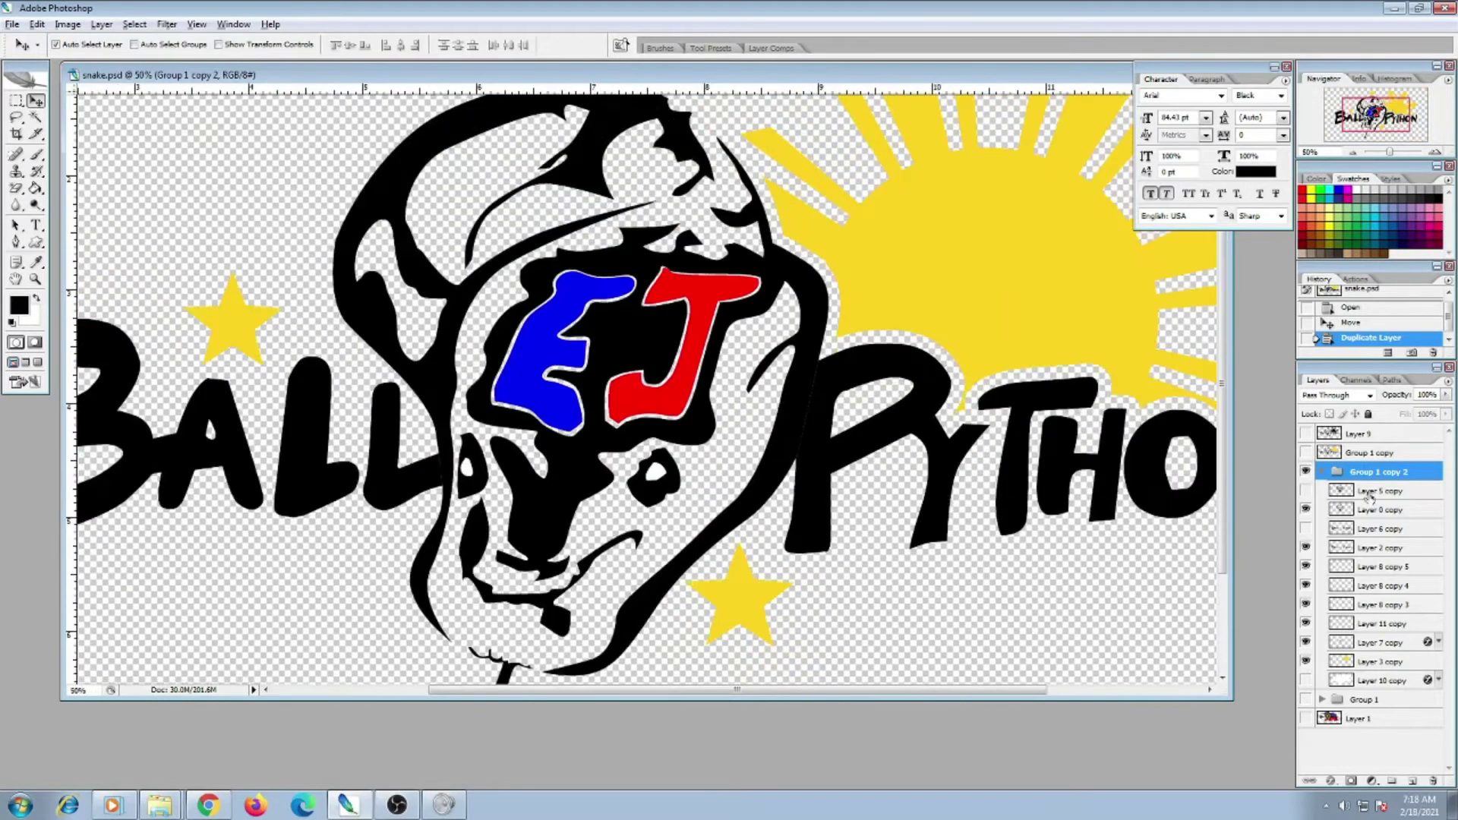
{"action": "key", "text": "ctrl+e"}
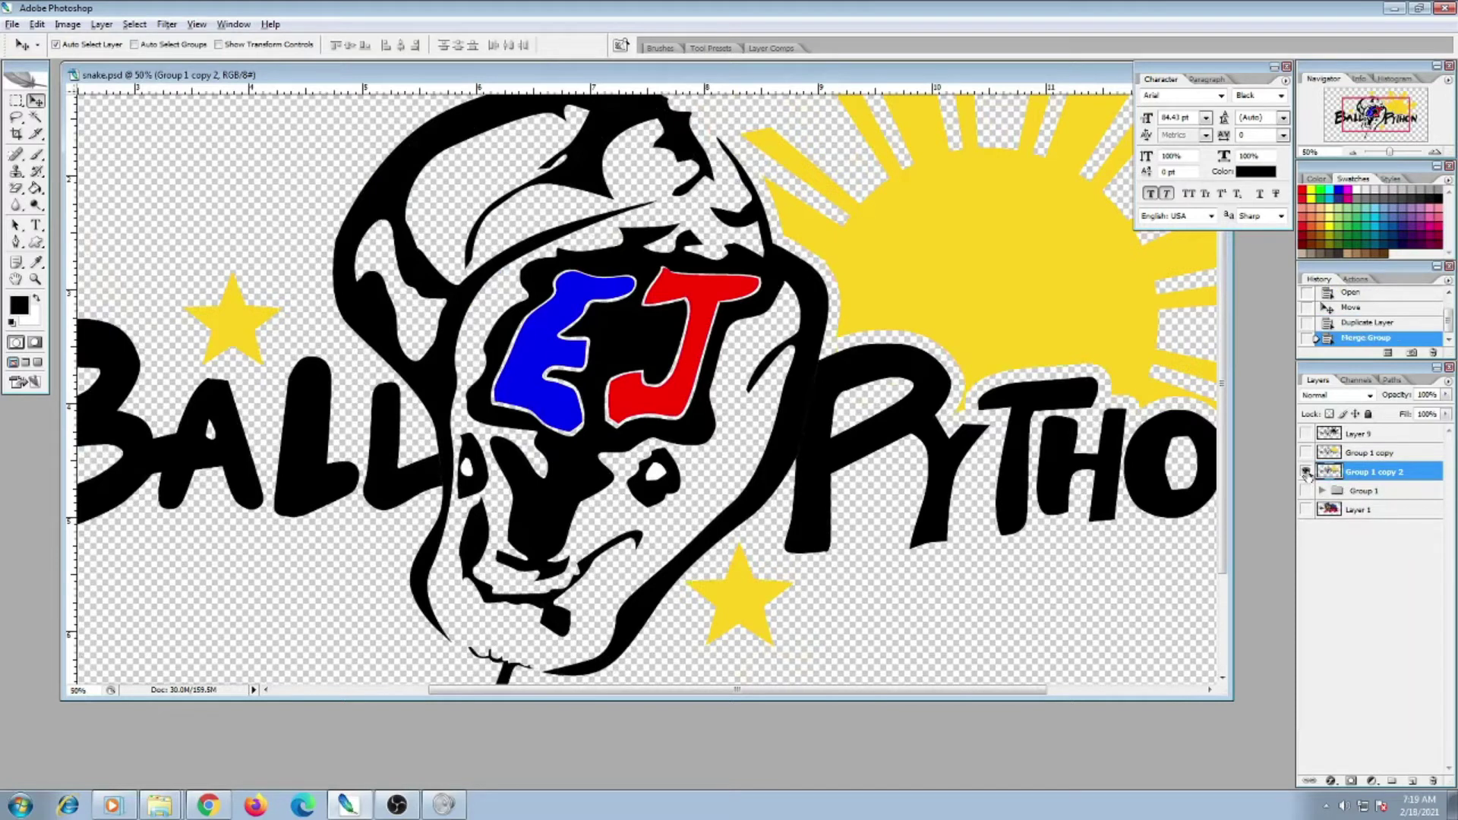
{"action": "left_click", "coordinate": [1306, 472]}
{"action": "left_click", "coordinate": [1307, 472]}
Enlarge and reposition the layer list, and load the merged Group 1 copy 2 artwork as a selection
{"action": "left_click_drag", "start_coordinate": [1293, 358], "coordinate": [731, 116]}
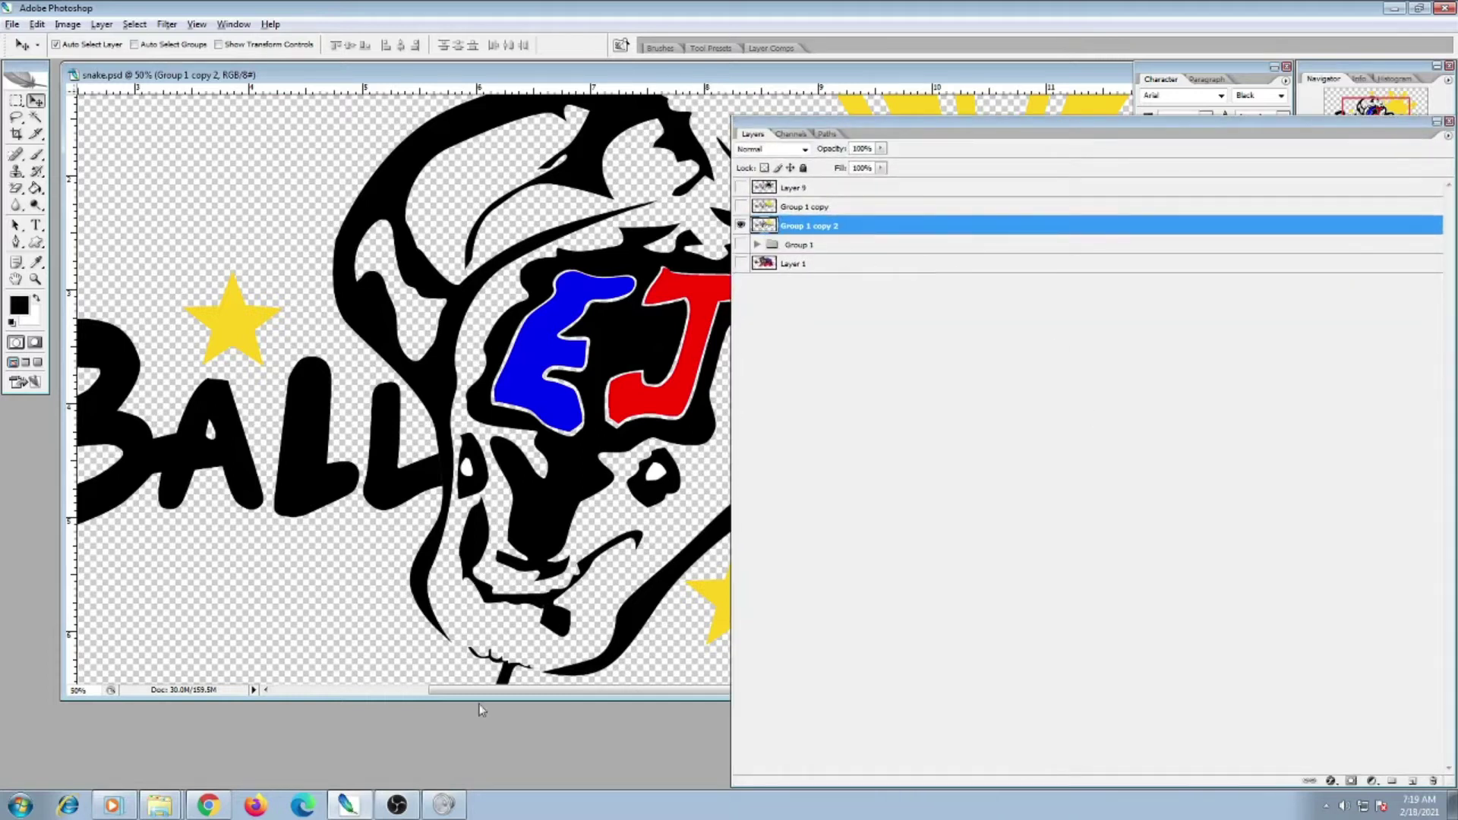
{"action": "left_click", "coordinate": [398, 805]}
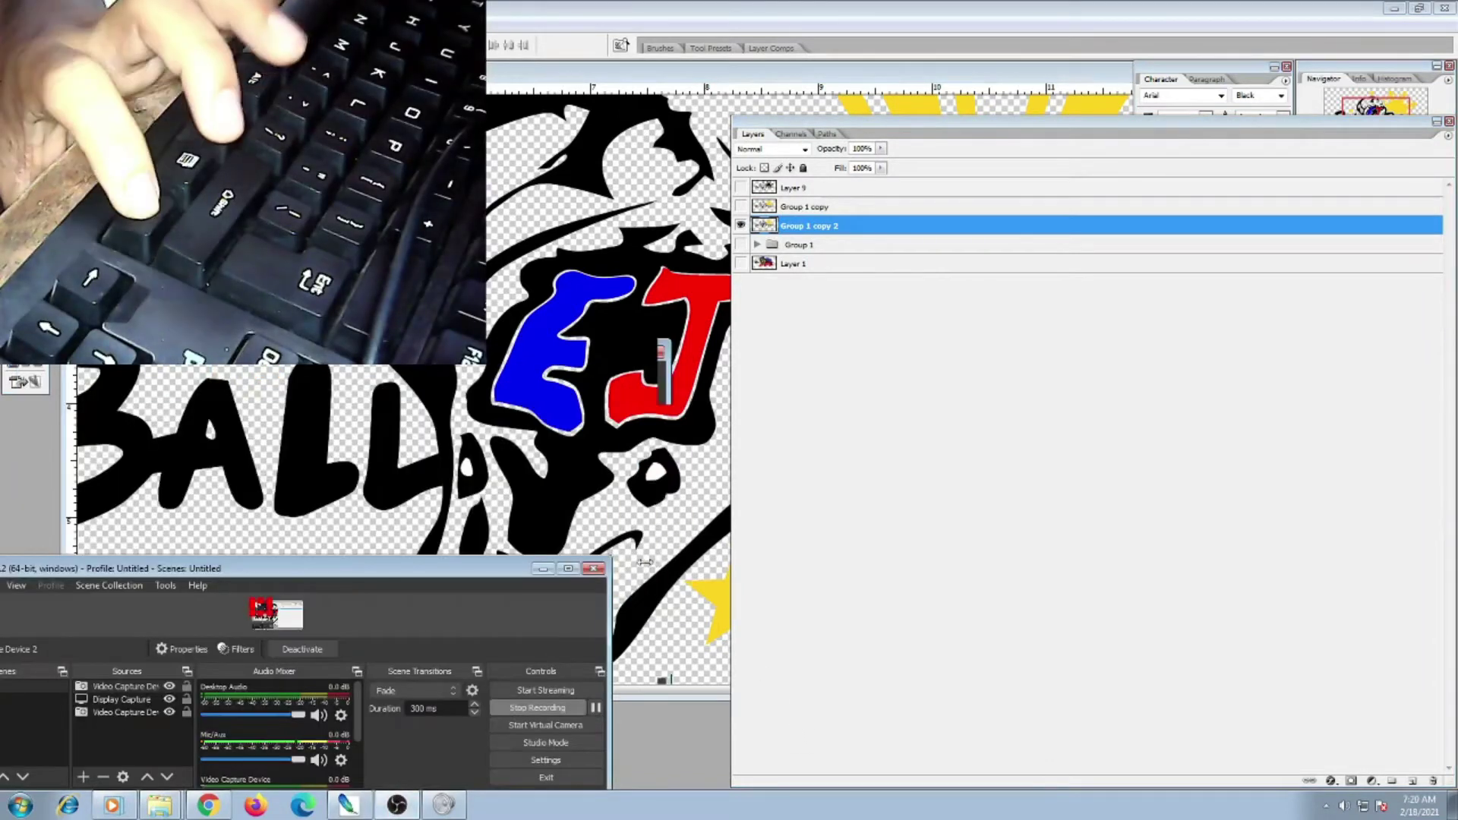
{"action": "left_click", "coordinate": [542, 570]}
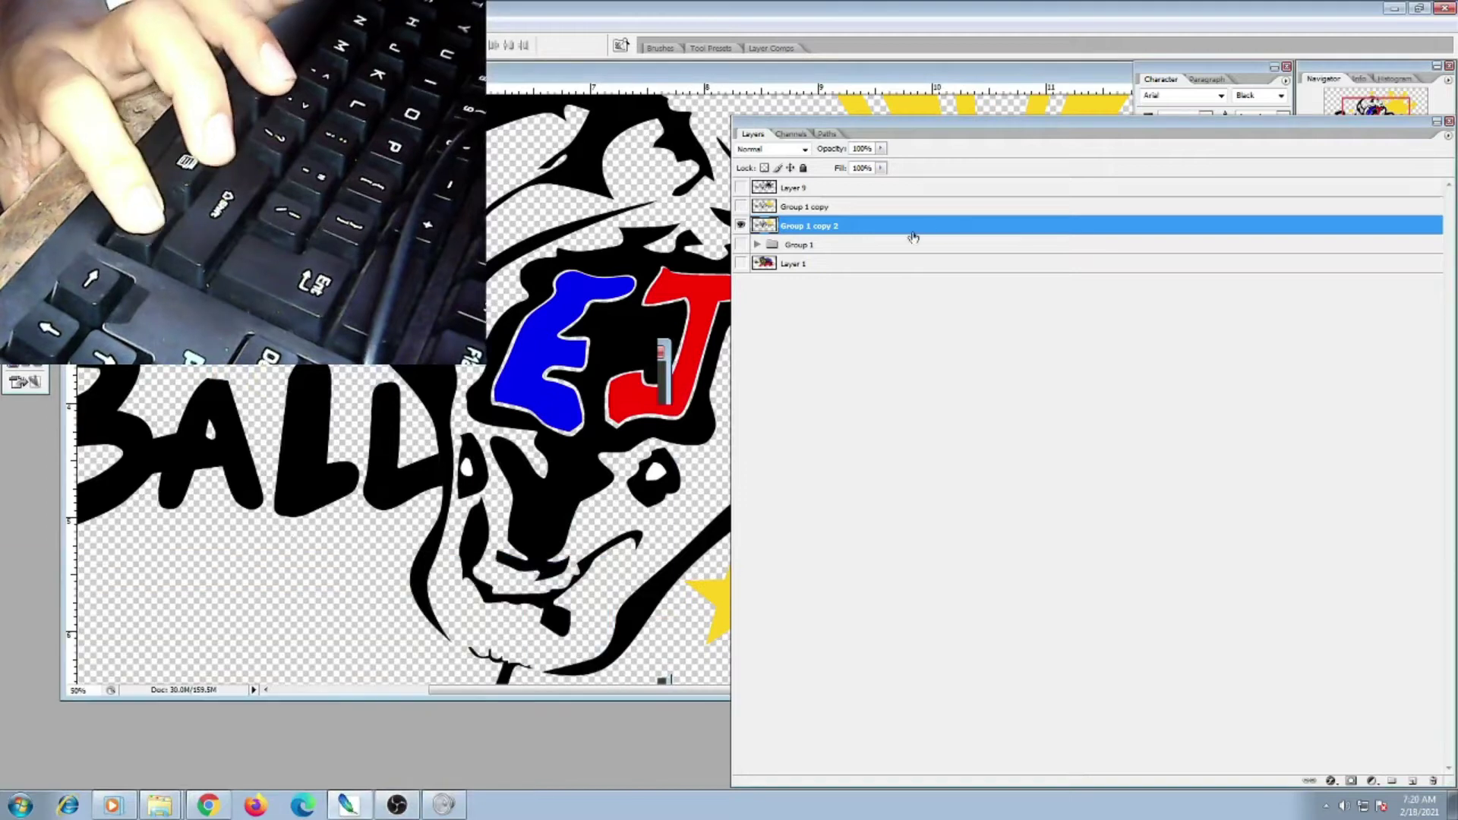
{"action": "left_click_drag", "start_coordinate": [827, 133], "coordinate": [1071, 315]}
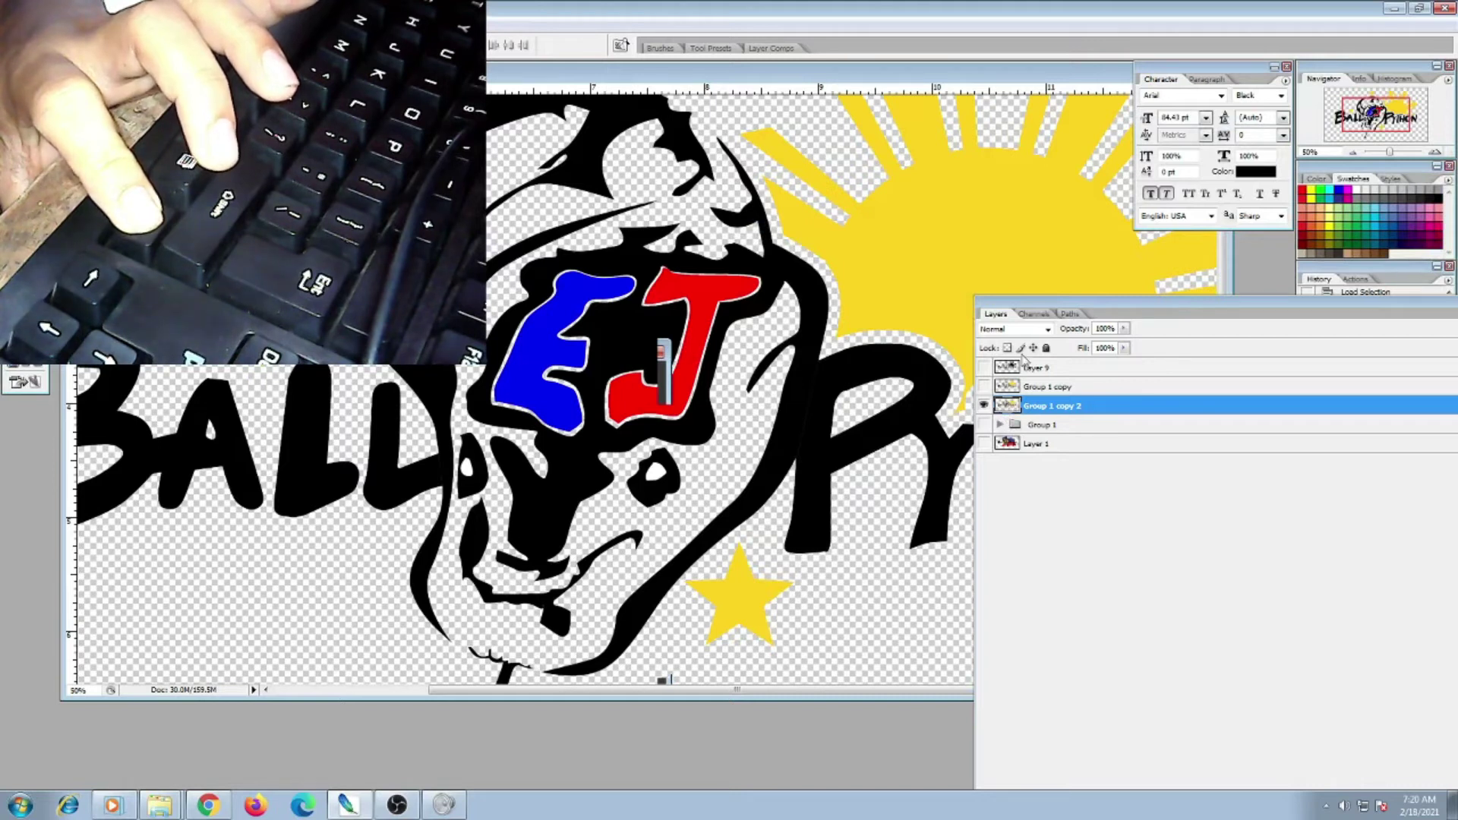
{"action": "left_click_drag", "start_coordinate": [1014, 305], "coordinate": [749, 175]}
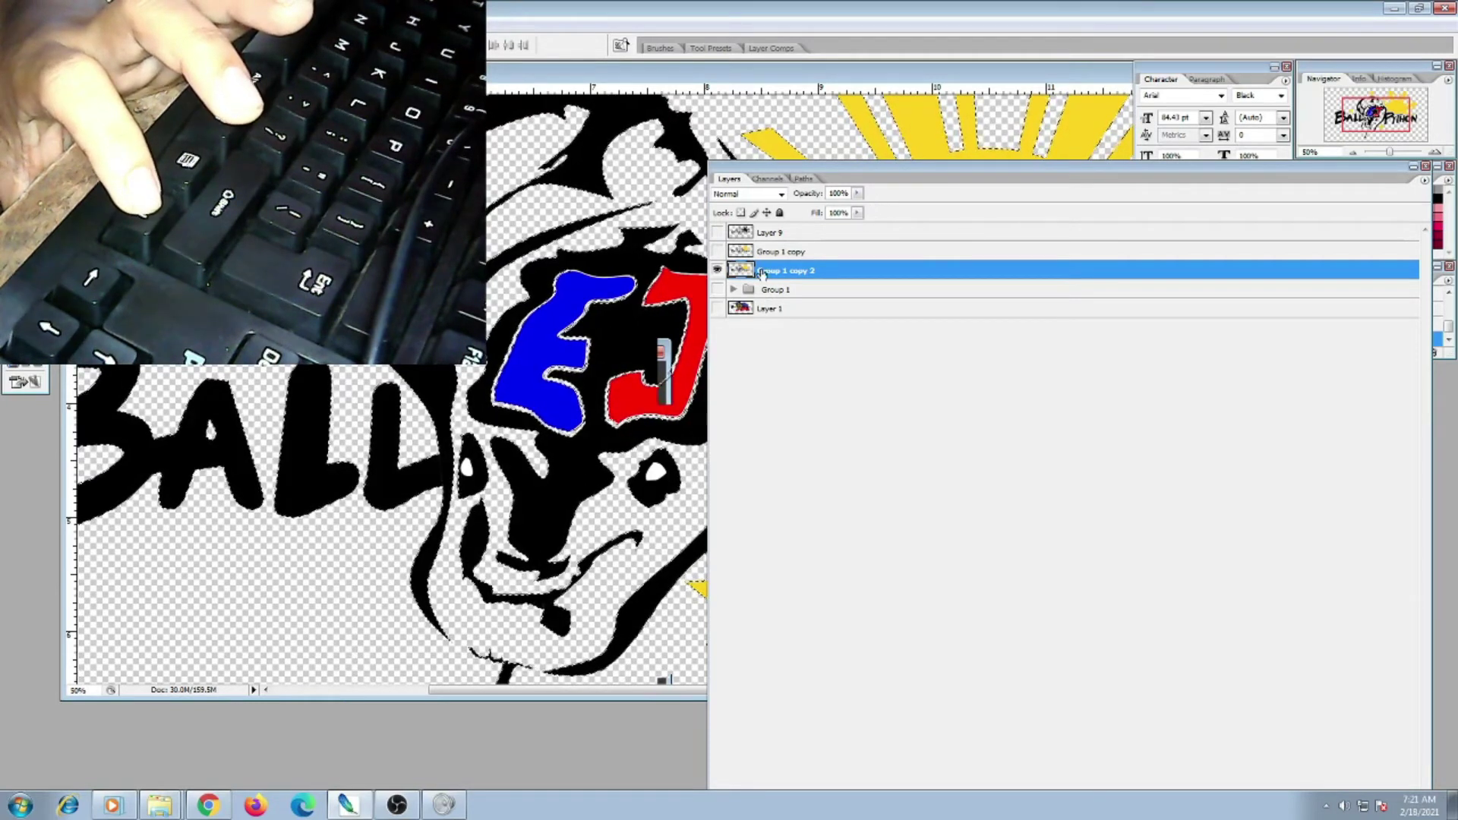
Reposition the enlarged layer list over the canvas and make Group 1 copy 2 active with its artwork selected
{"action": "left_click", "coordinate": [771, 232]}
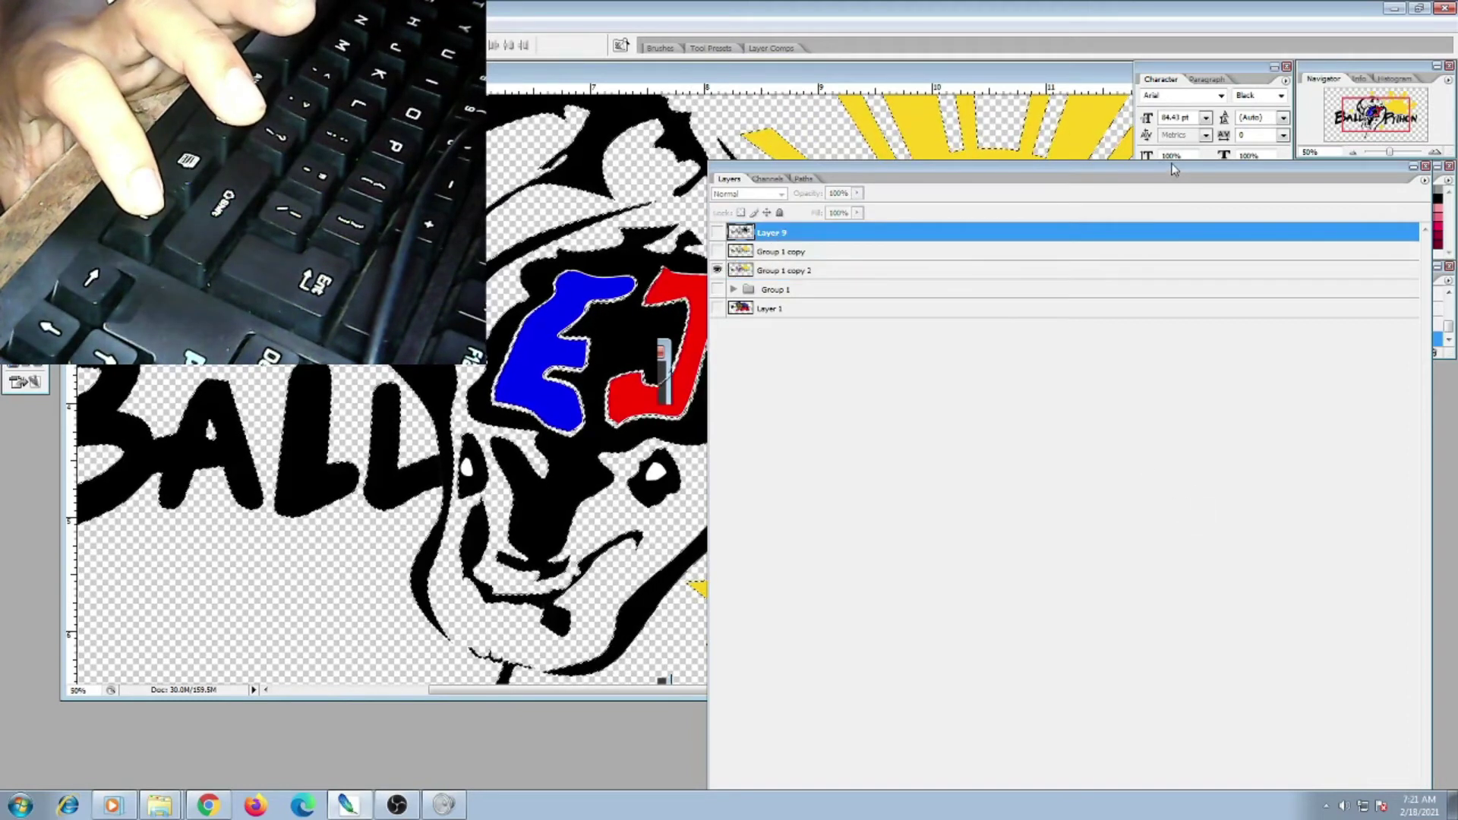
{"action": "left_click_drag", "start_coordinate": [1172, 163], "coordinate": [953, 117]}
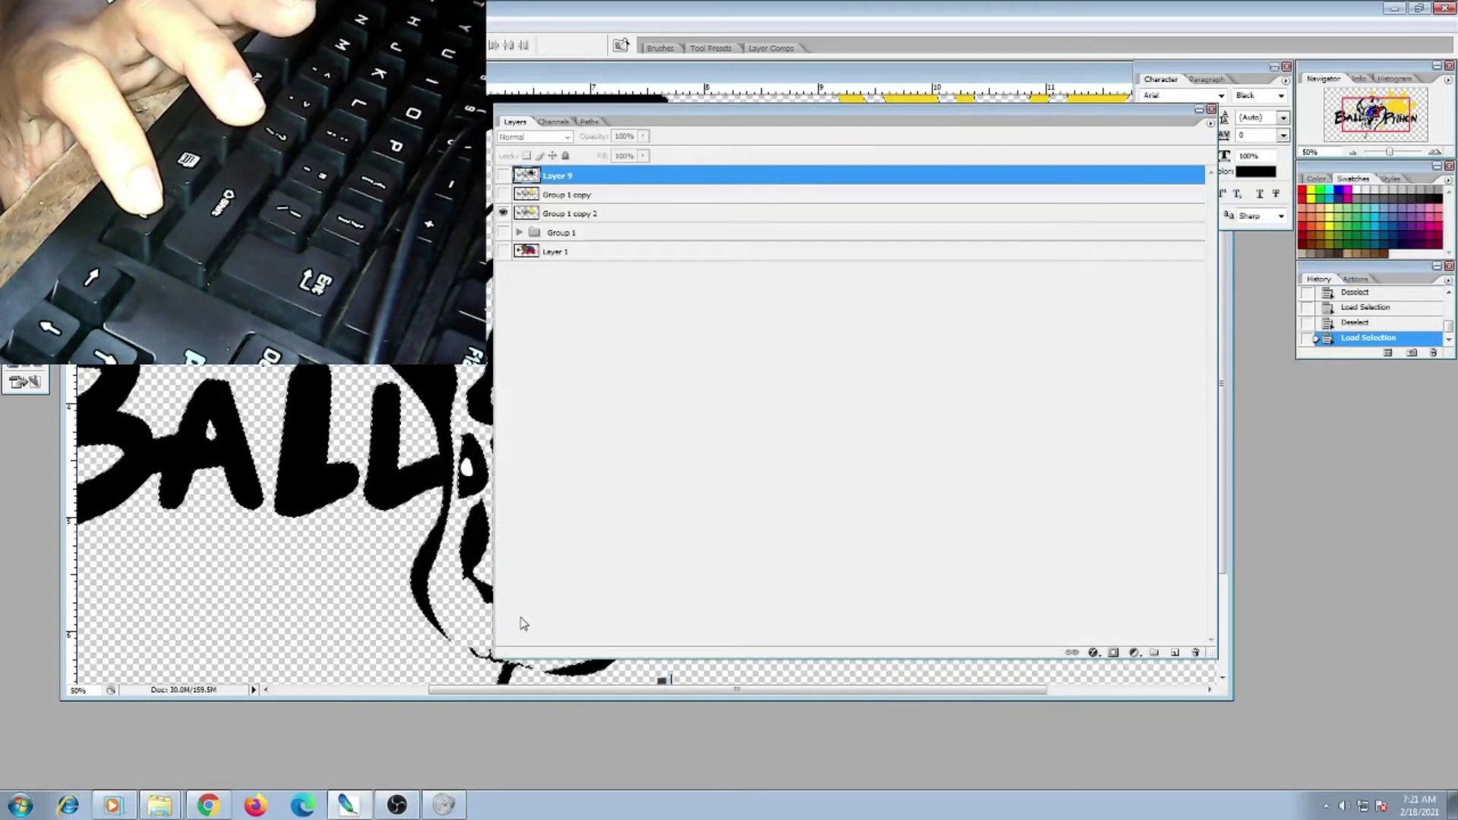
{"action": "left_click", "coordinate": [395, 806]}
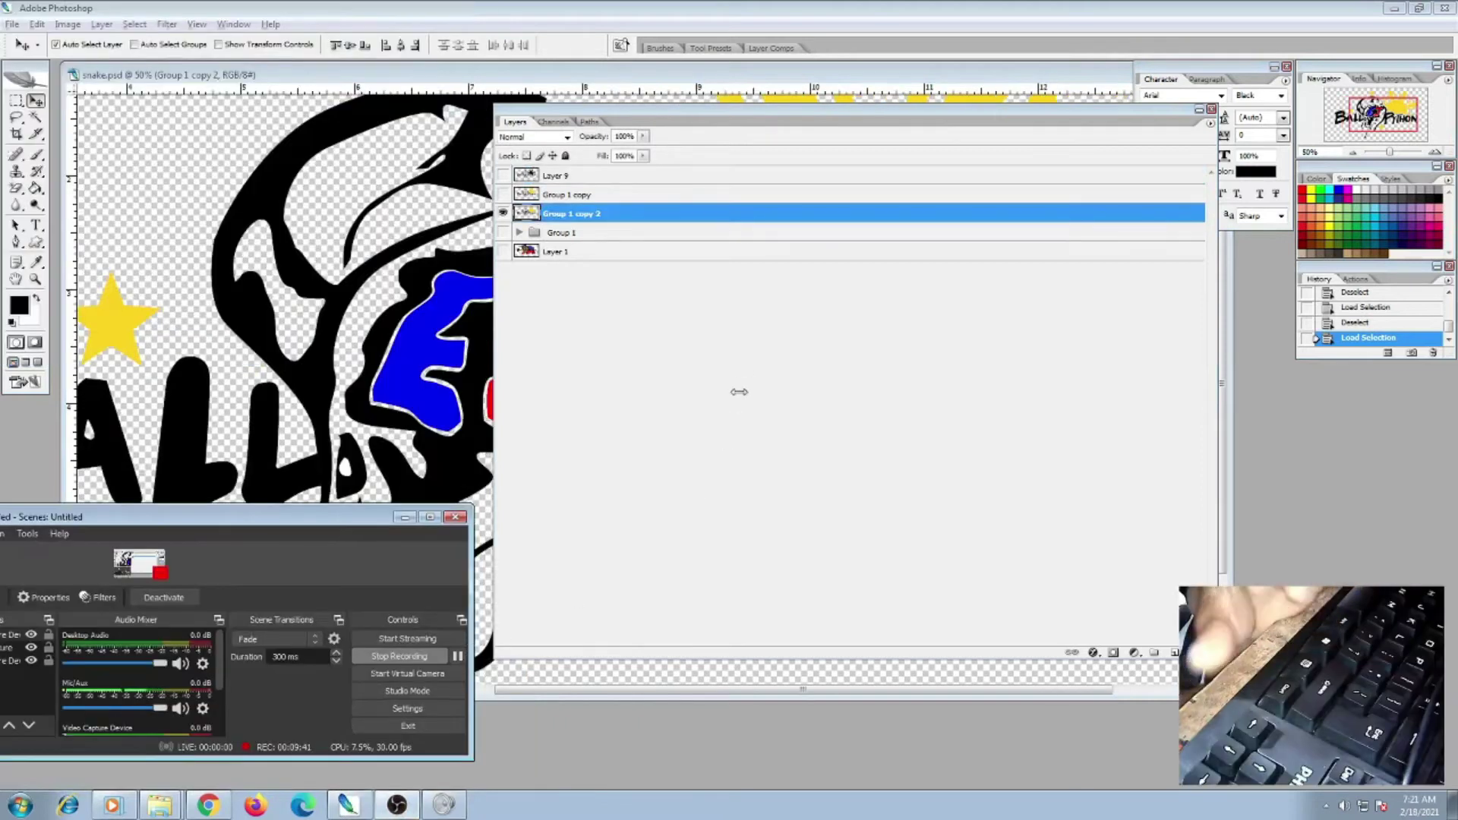
{"action": "left_click", "coordinate": [1040, 563]}
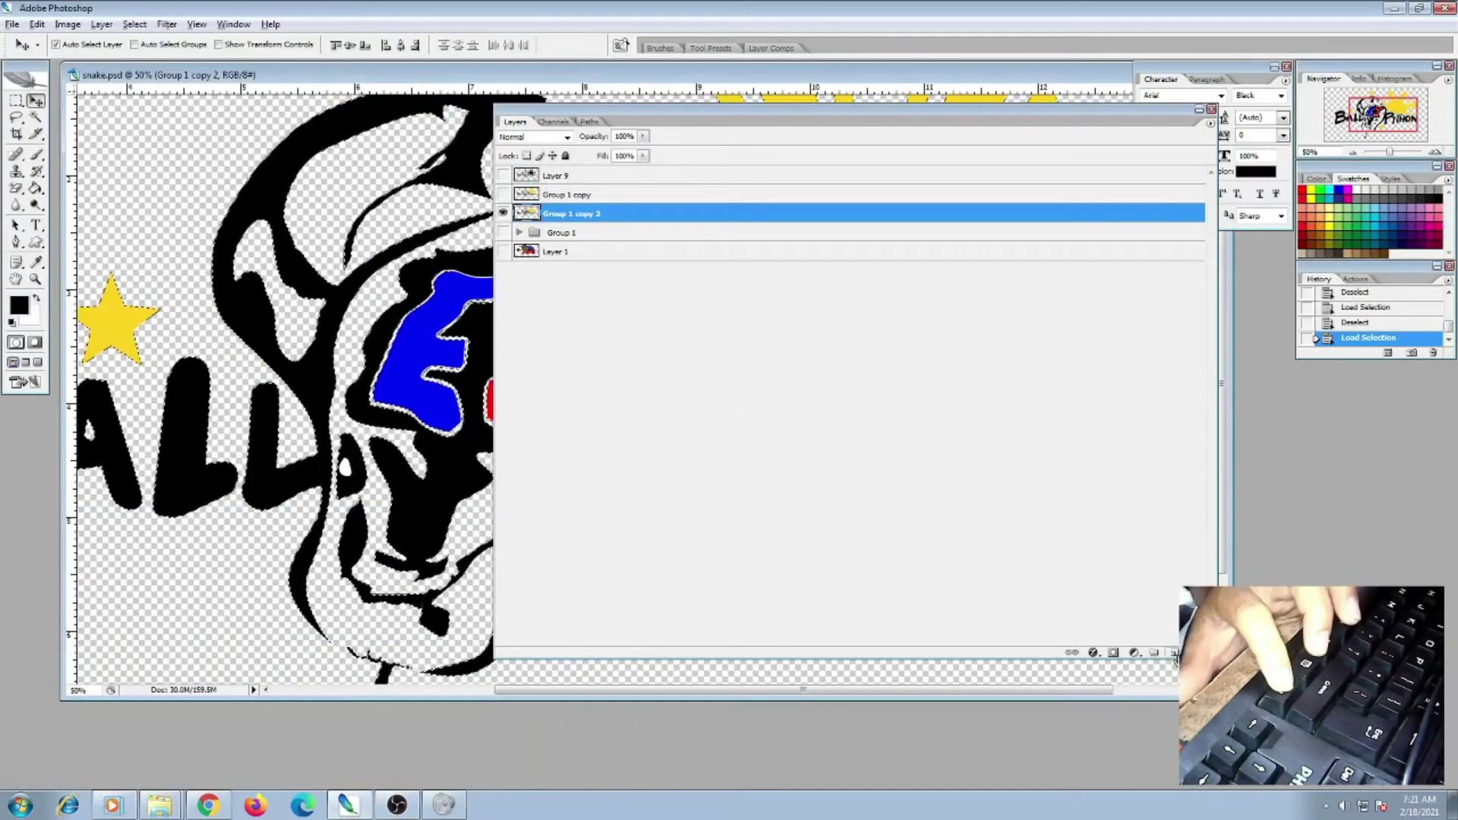
Create a new empty layer, move it above Layer 9 to the top of the stack, and make it active
{"action": "left_click", "coordinate": [1173, 655]}
{"action": "left_click_drag", "start_coordinate": [562, 213], "coordinate": [524, 172]}
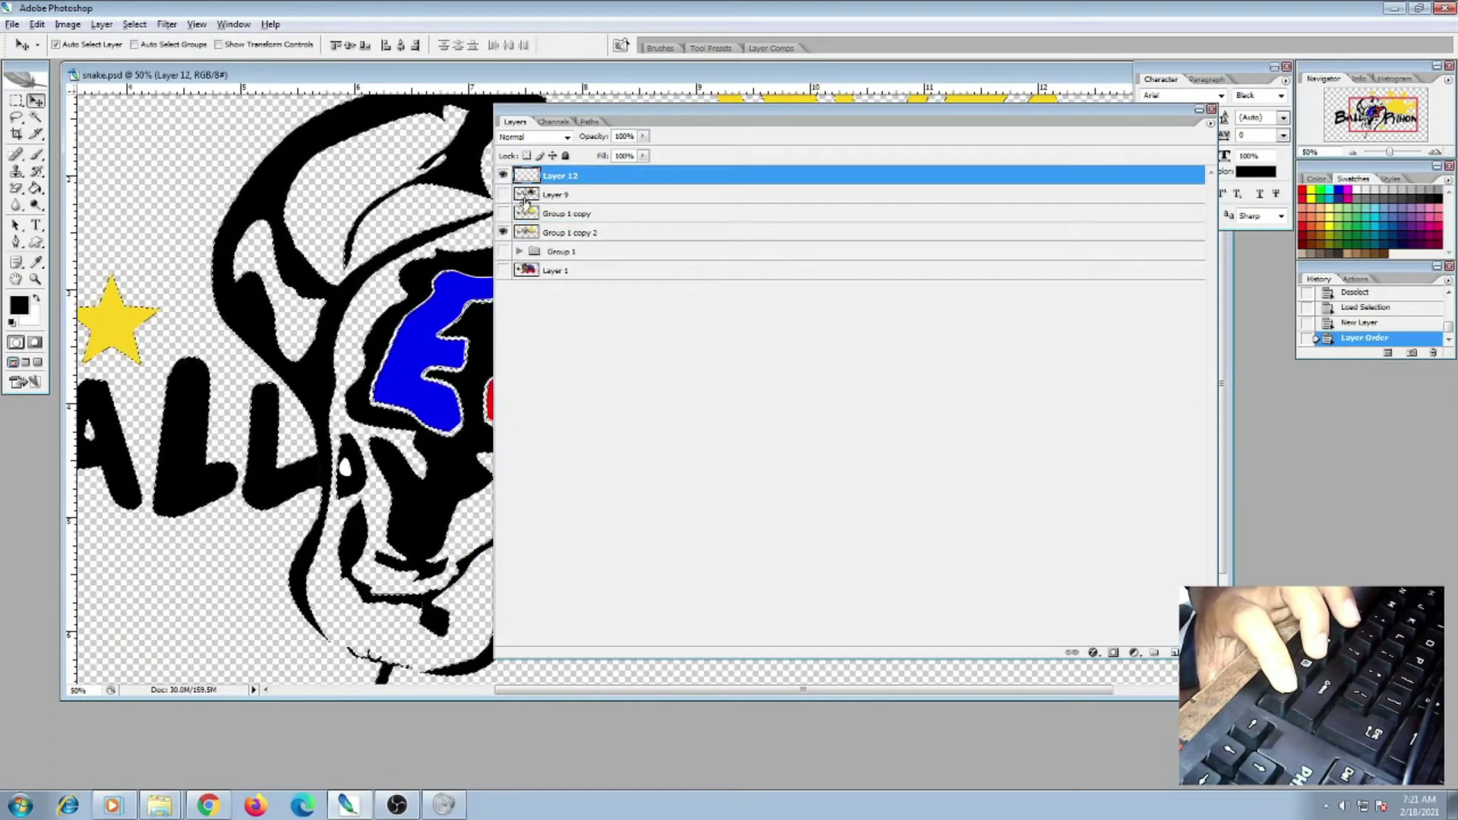
{"action": "left_click", "coordinate": [568, 196]}
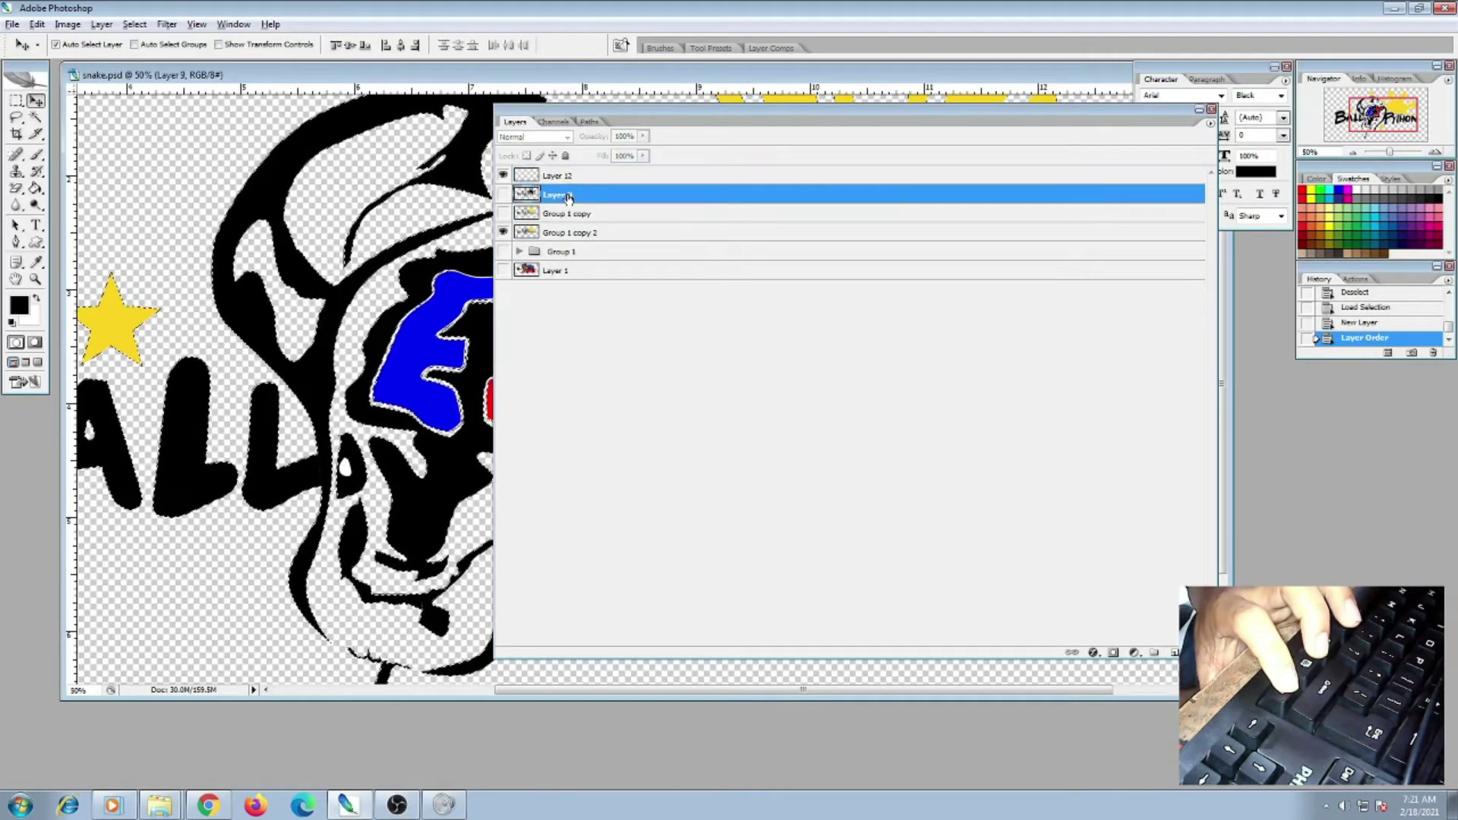
{"action": "left_click", "coordinate": [568, 214]}
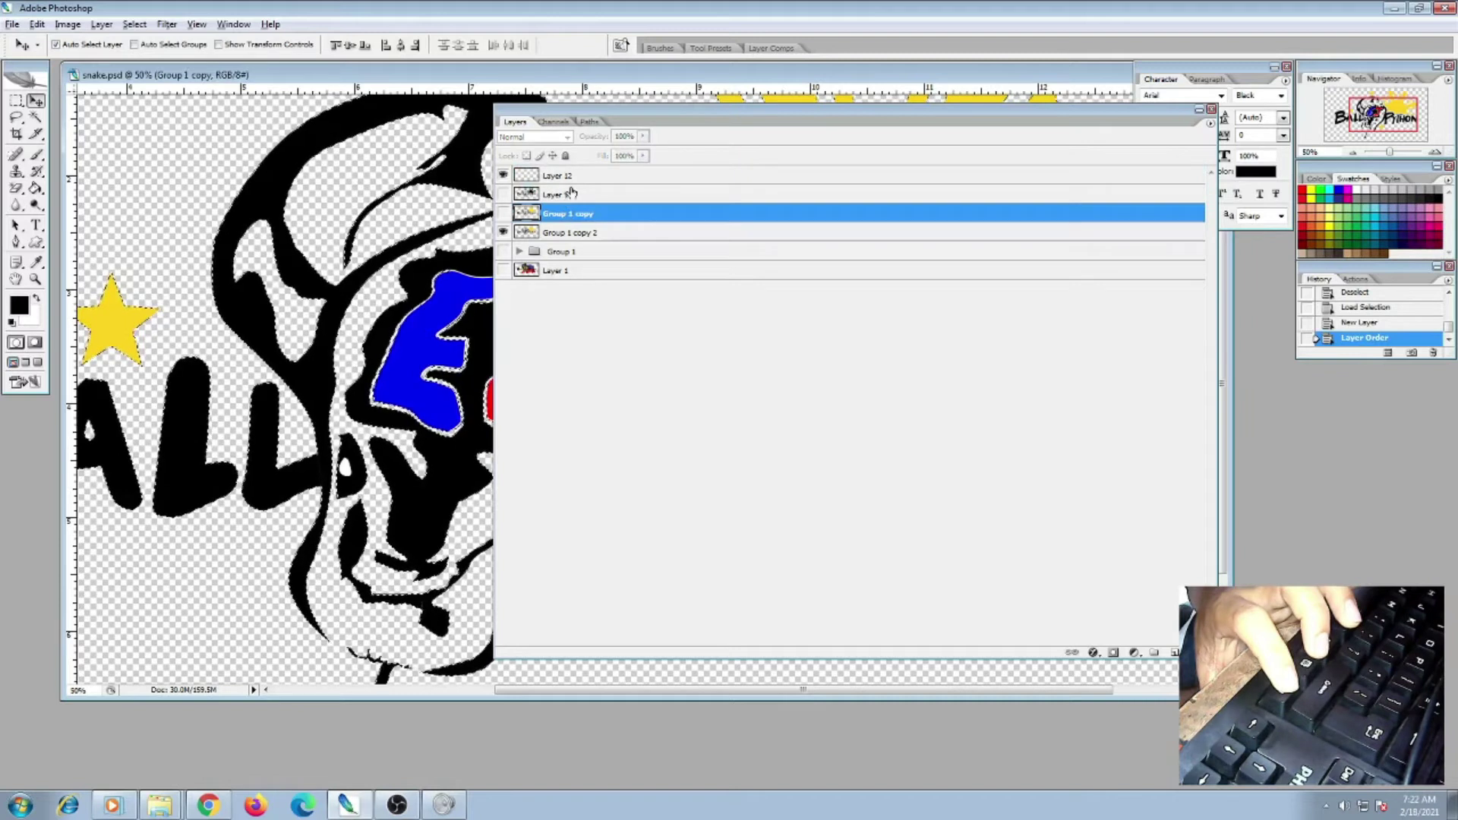
{"action": "left_click", "coordinate": [577, 179]}
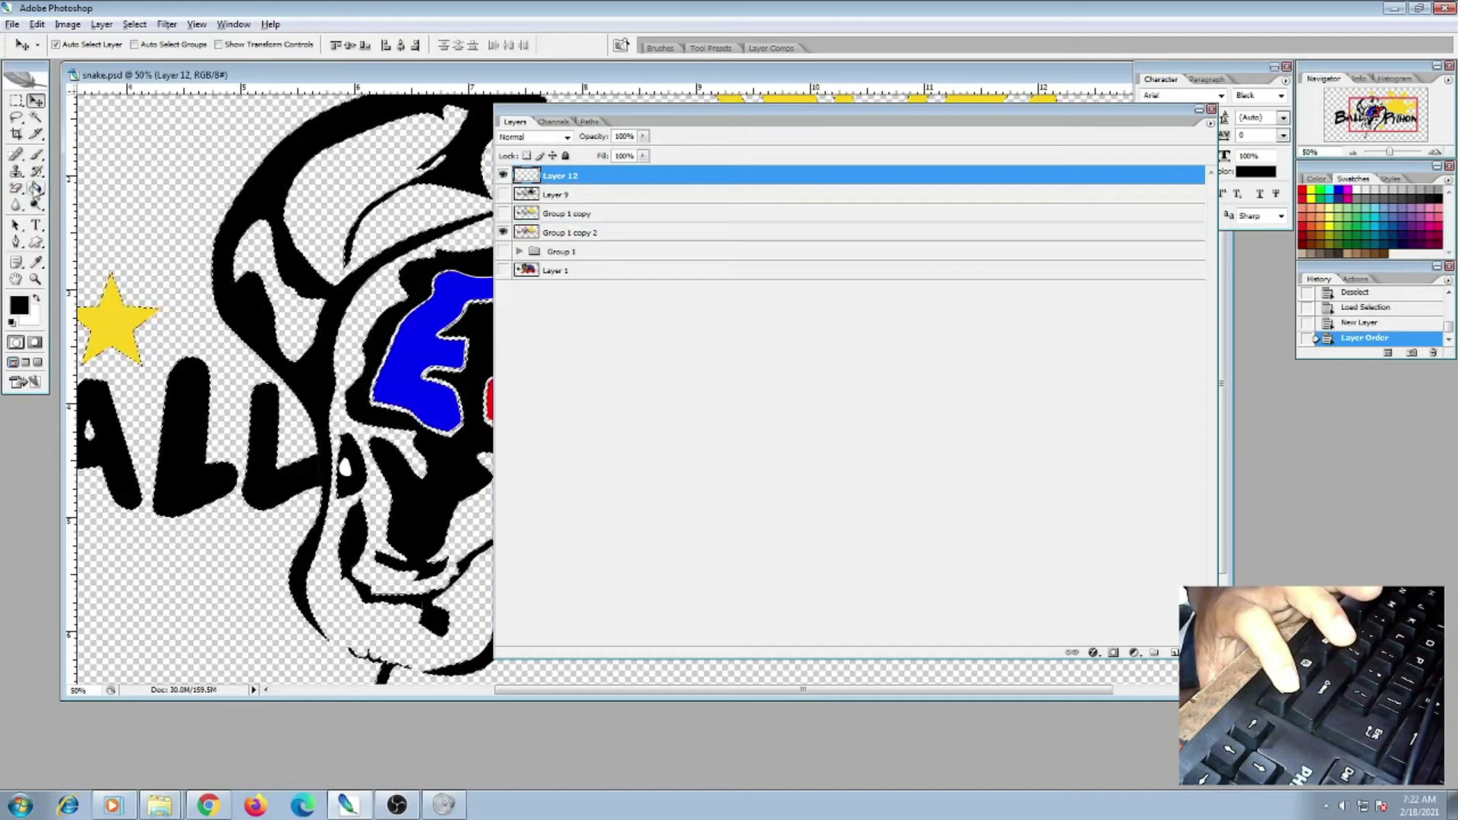
With Group 1 copy 2 hidden, fill the loaded logo selection on Layer 12 with the black foreground color and clear the selection
{"action": "left_click", "coordinate": [36, 189]}
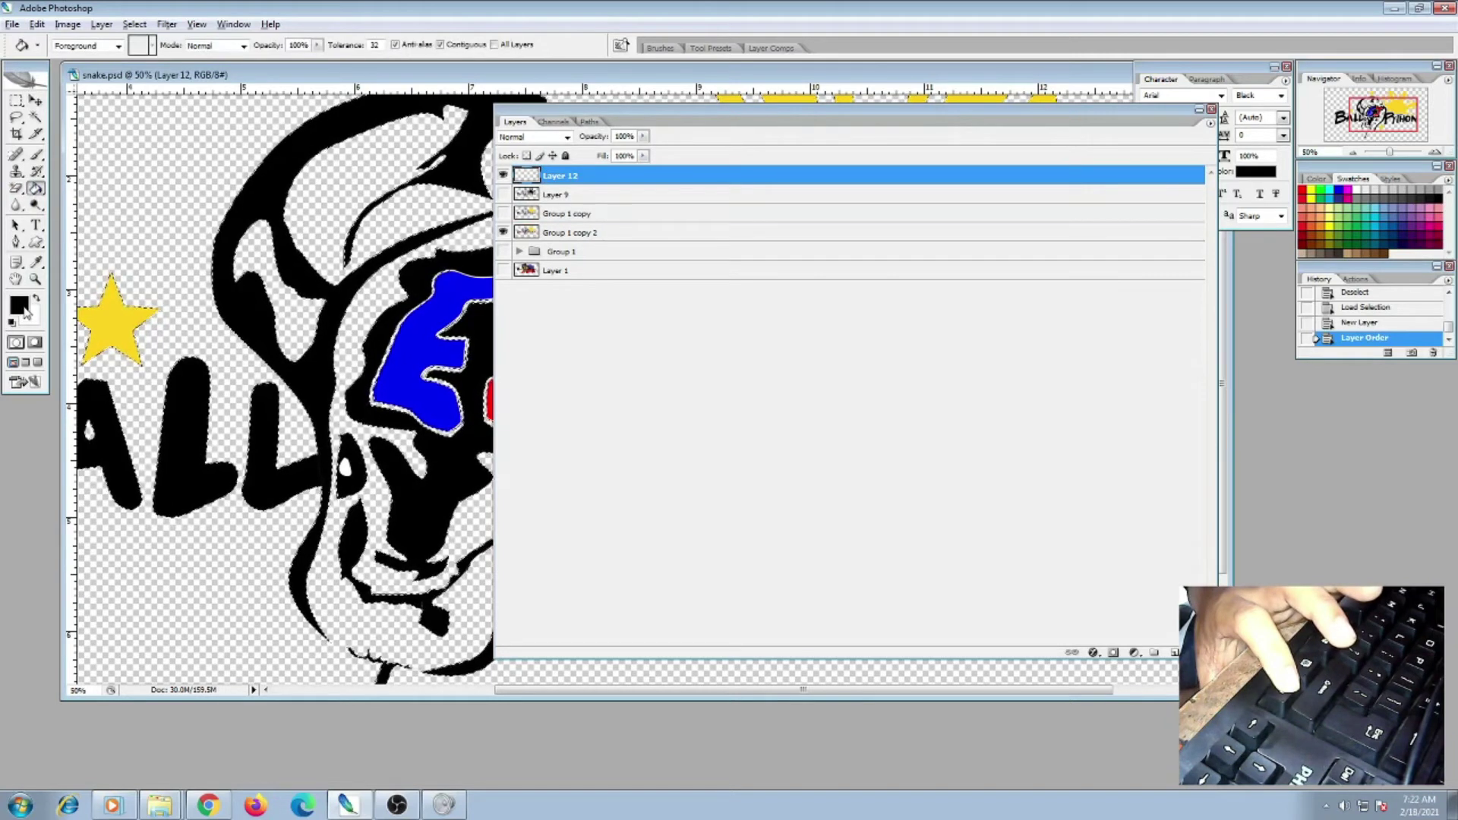
{"action": "left_click_drag", "start_coordinate": [531, 110], "coordinate": [787, 239]}
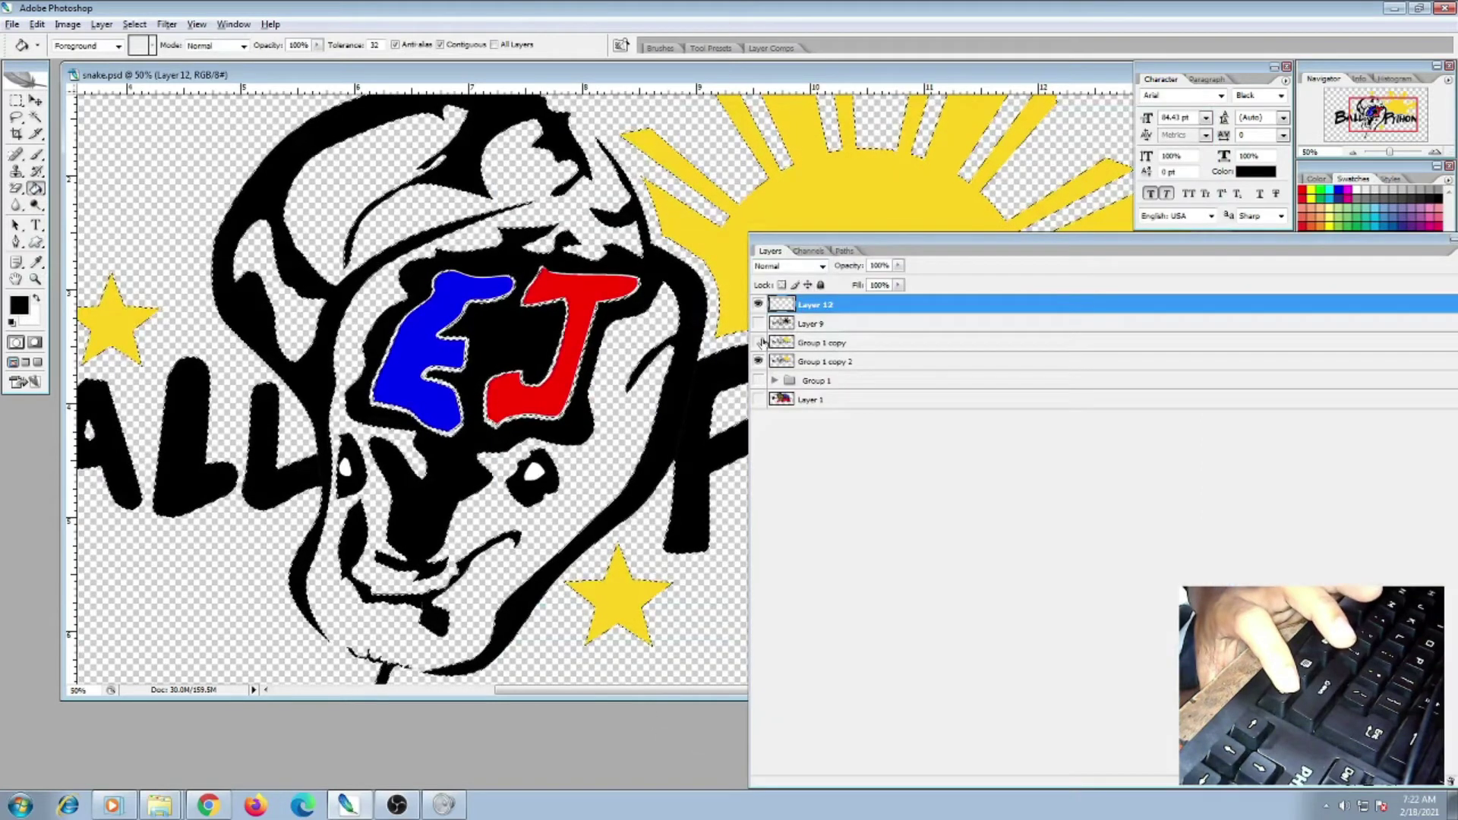
{"action": "left_click", "coordinate": [757, 362]}
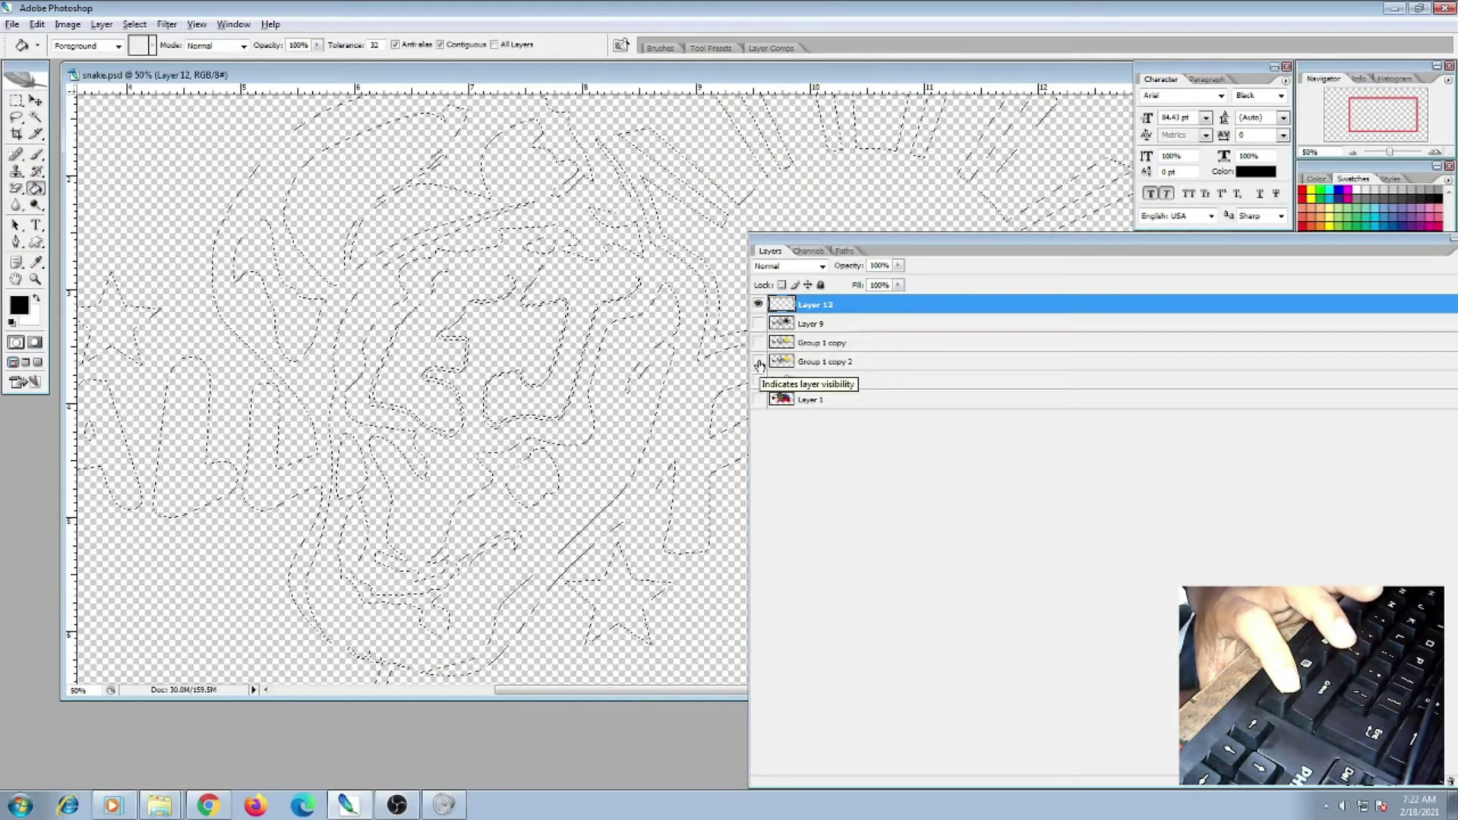
{"action": "left_click", "coordinate": [759, 363]}
{"action": "left_click", "coordinate": [760, 362]}
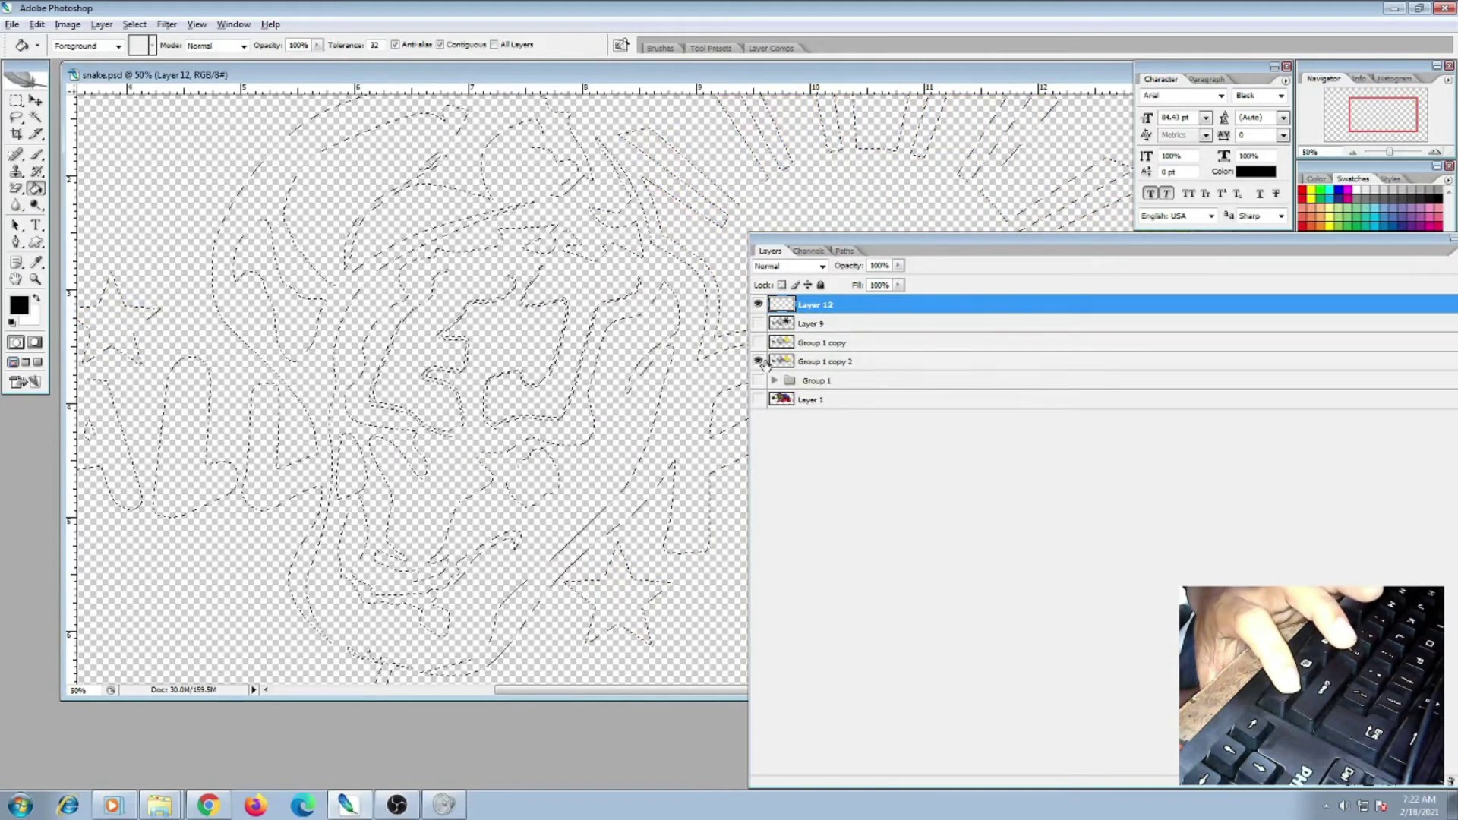
{"action": "left_click", "coordinate": [759, 362]}
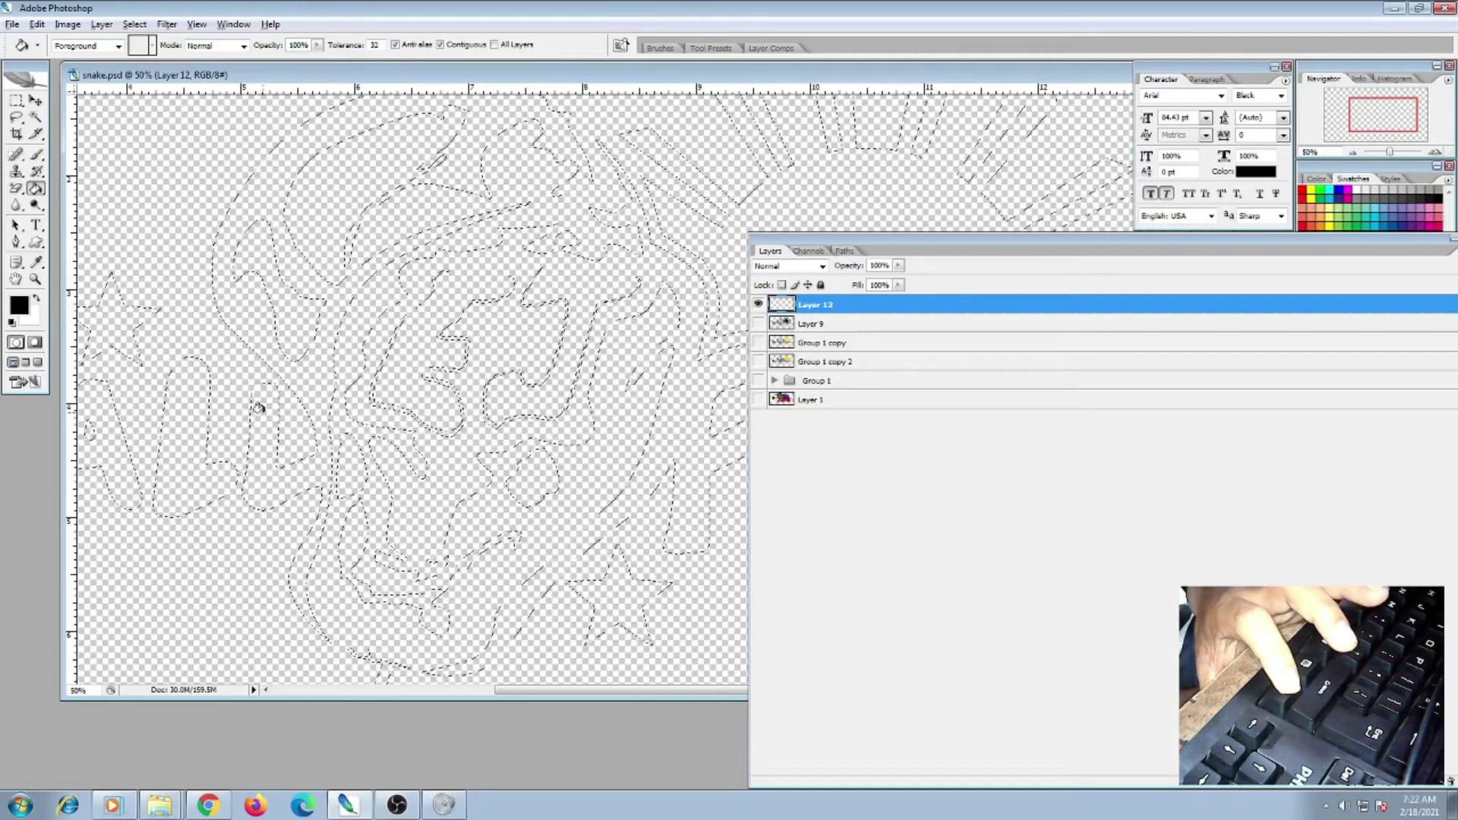
{"action": "key", "text": "alt+BackSpace"}
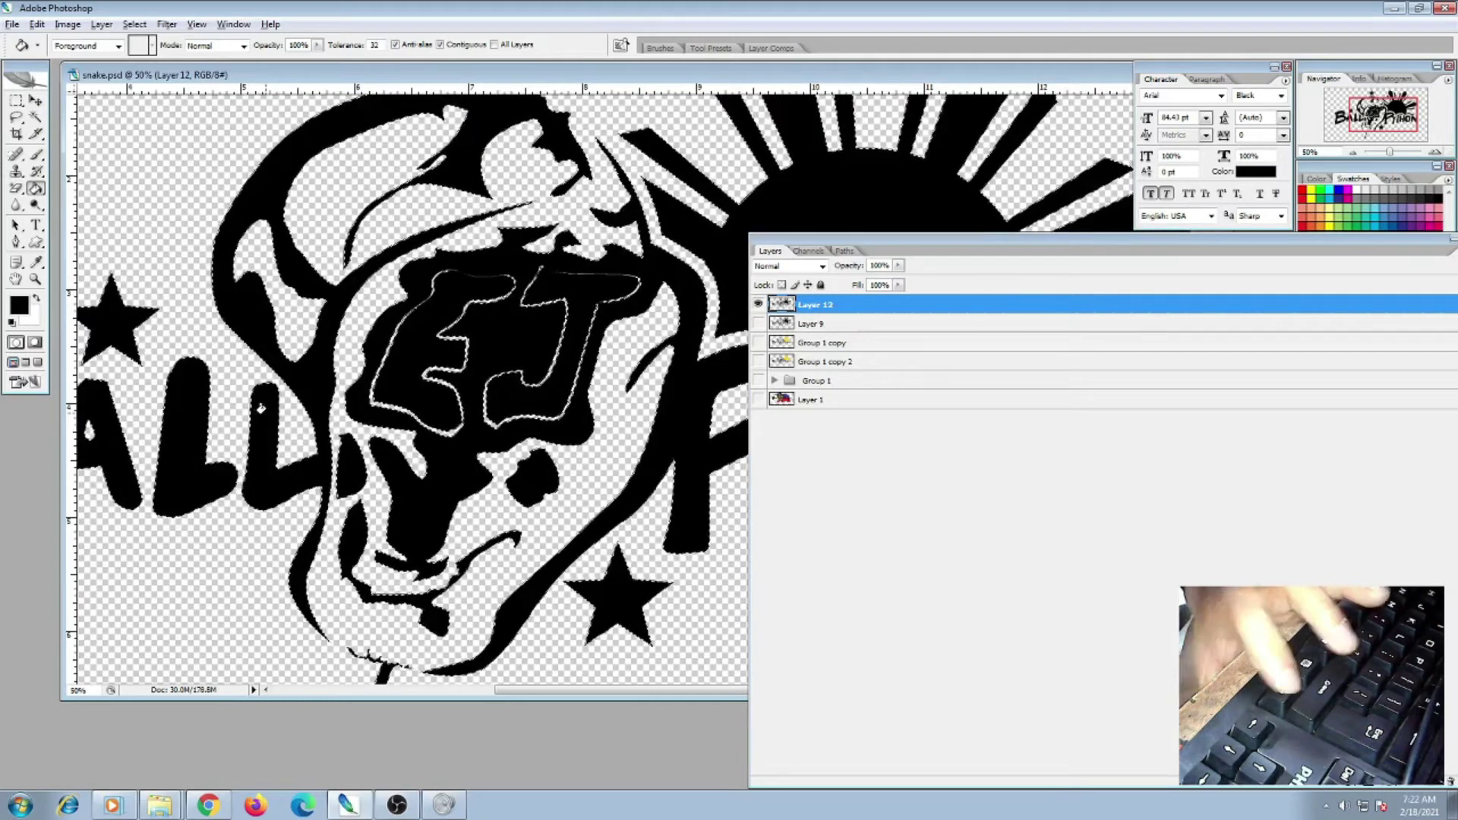
{"action": "key", "text": "ctrl+d"}
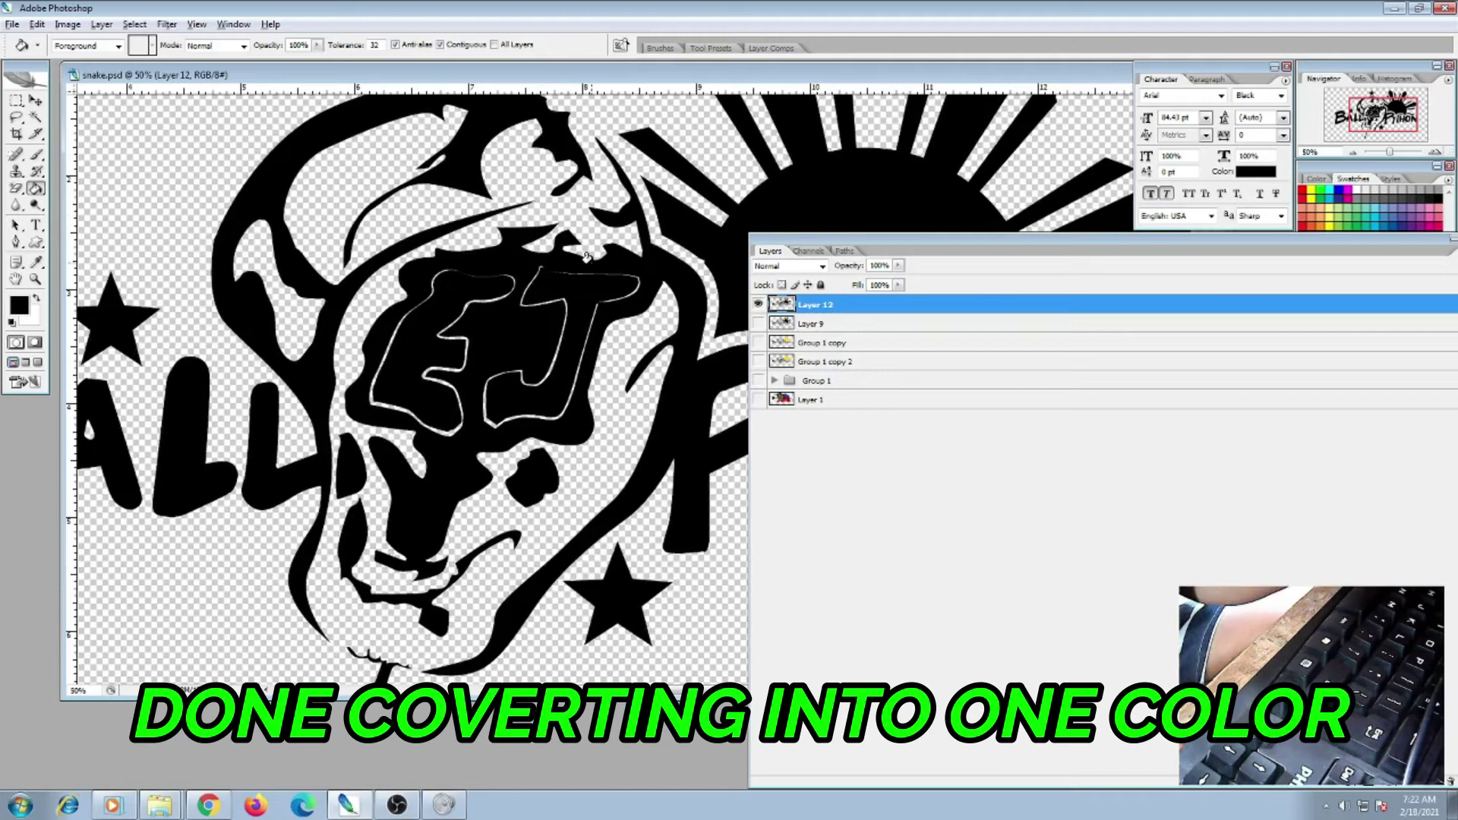
Examine the all-black logo as a whole and compare Layer 12 with Layer 9 by switching their visibility
{"action": "key", "text": "ctrl+minus"}
{"action": "key", "text": "ctrl+minus"}
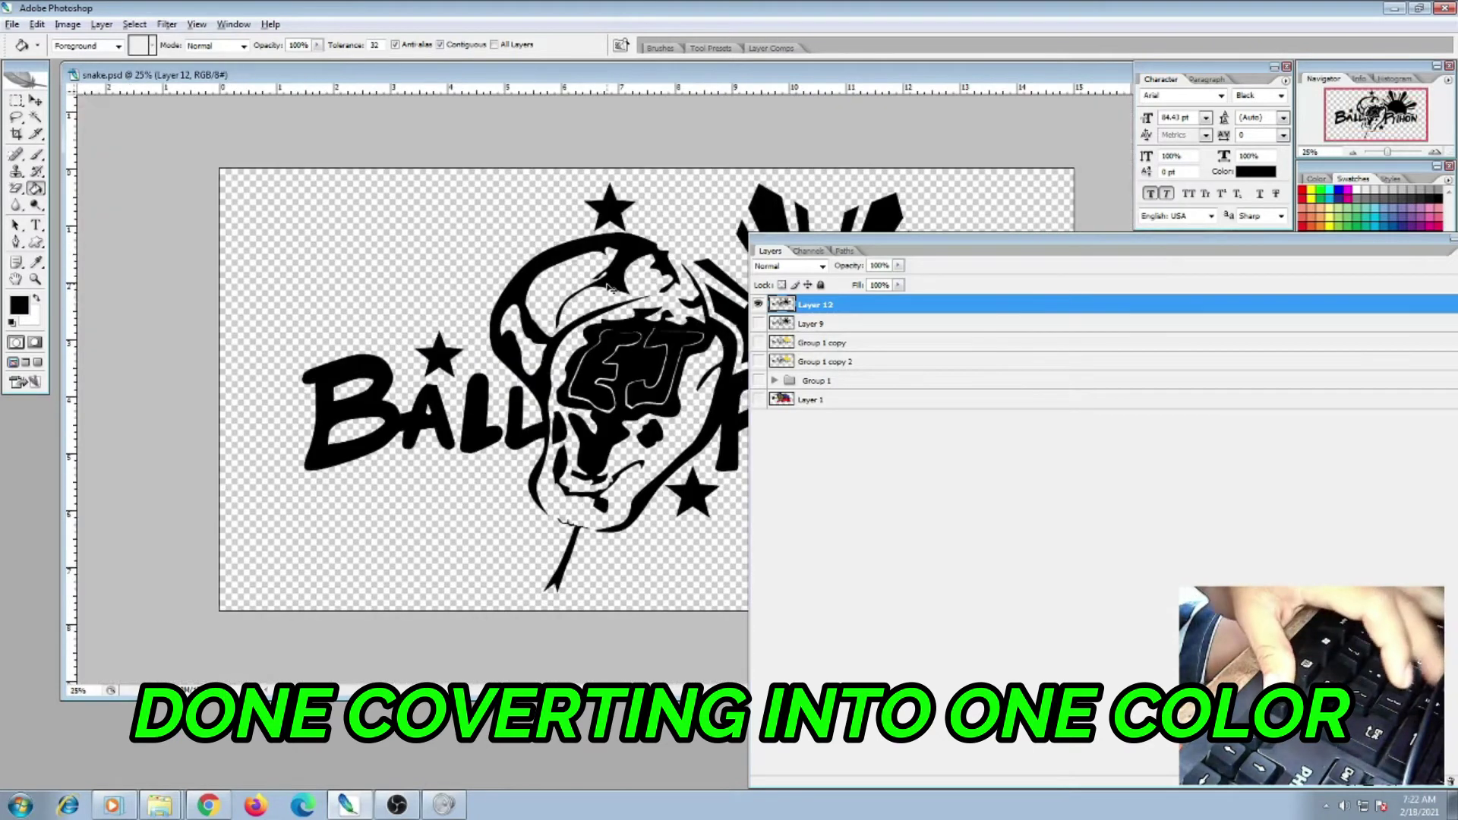
{"action": "key", "text": "ctrl+plus"}
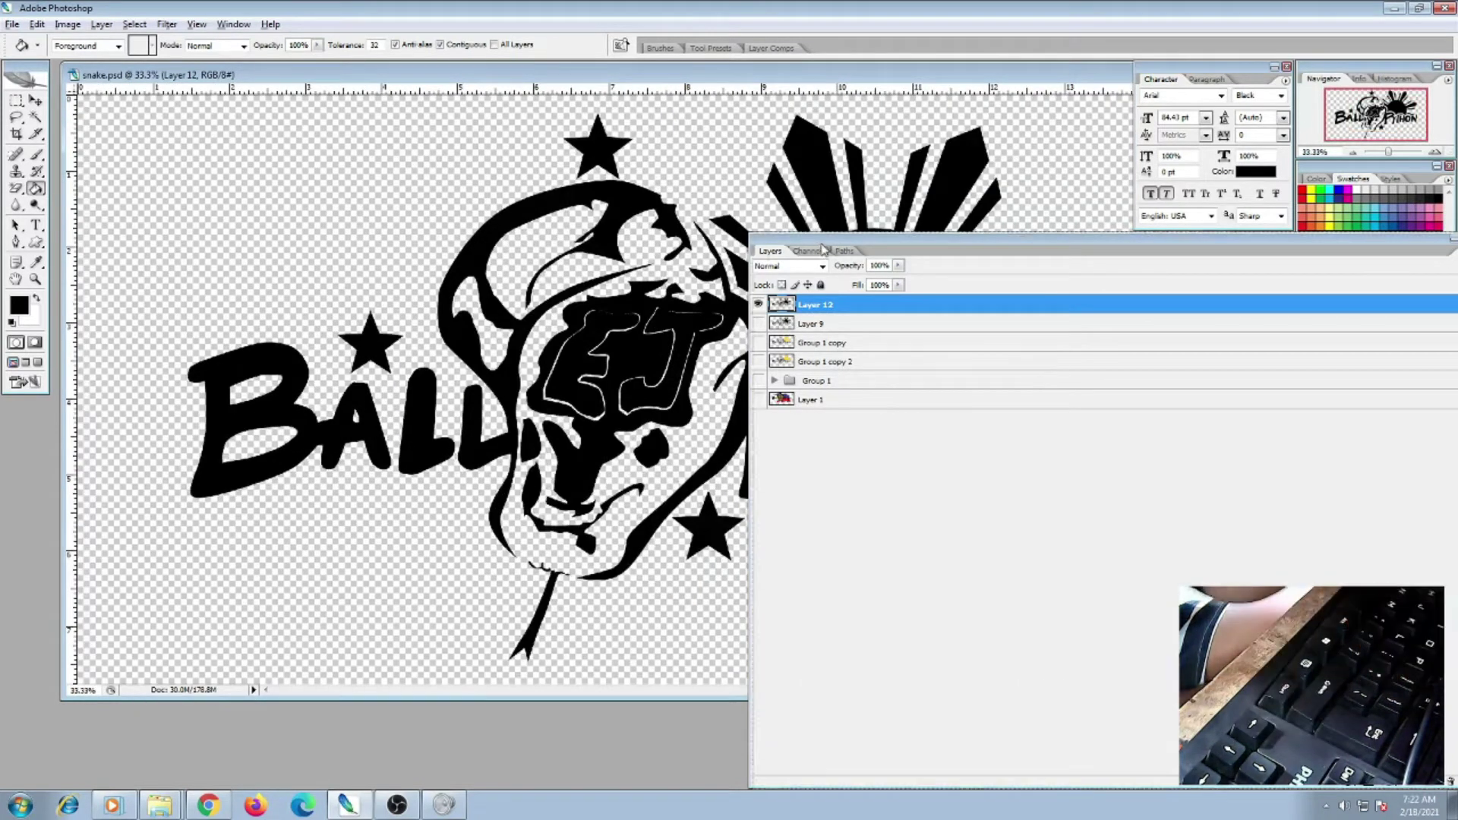
{"action": "left_click_drag", "start_coordinate": [822, 249], "coordinate": [974, 282]}
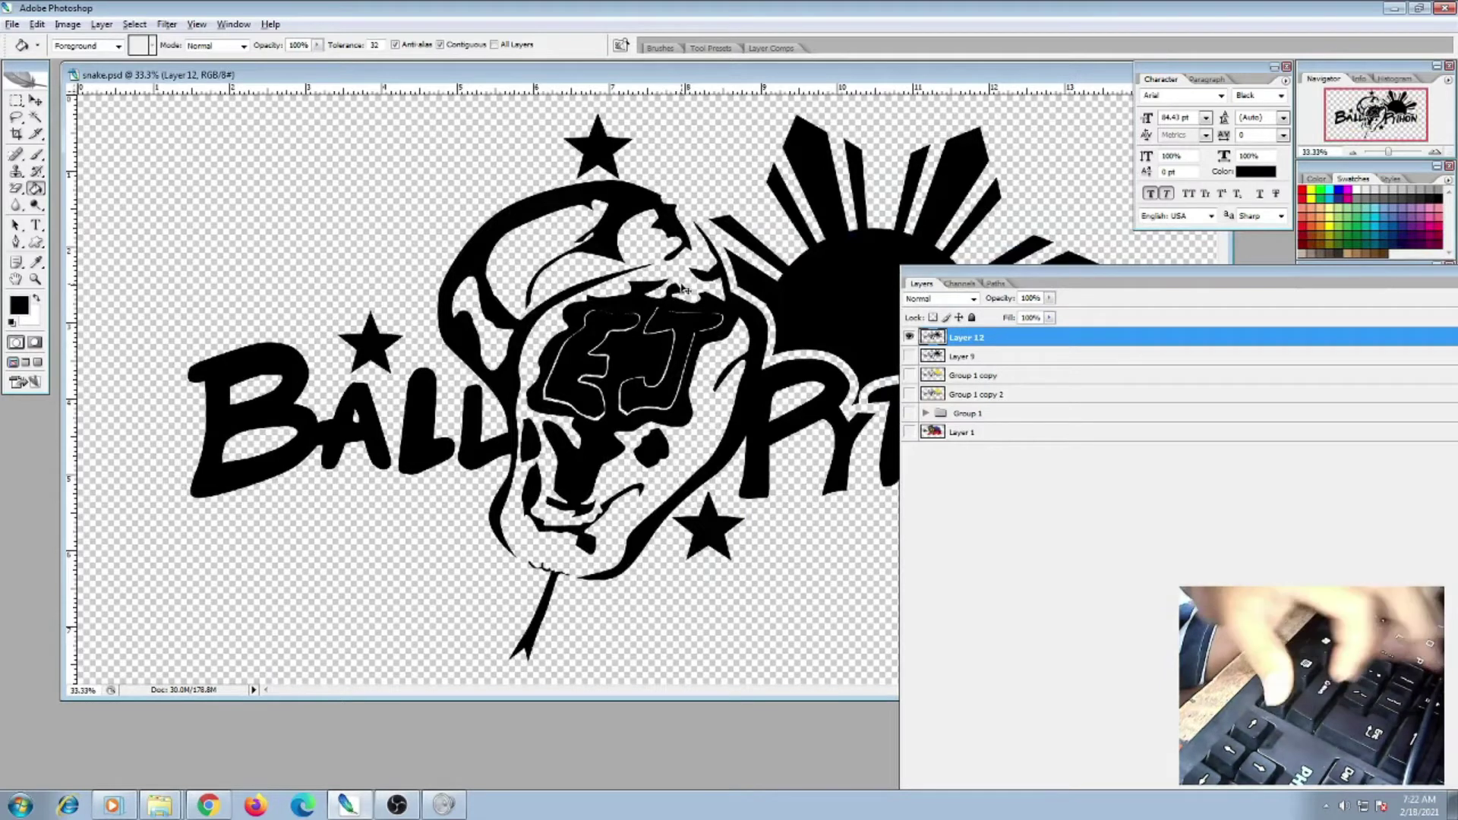
{"action": "key", "text": "ctrl+minus"}
{"action": "key", "text": "ctrl+minus"}
{"action": "key", "text": "ctrl+plus"}
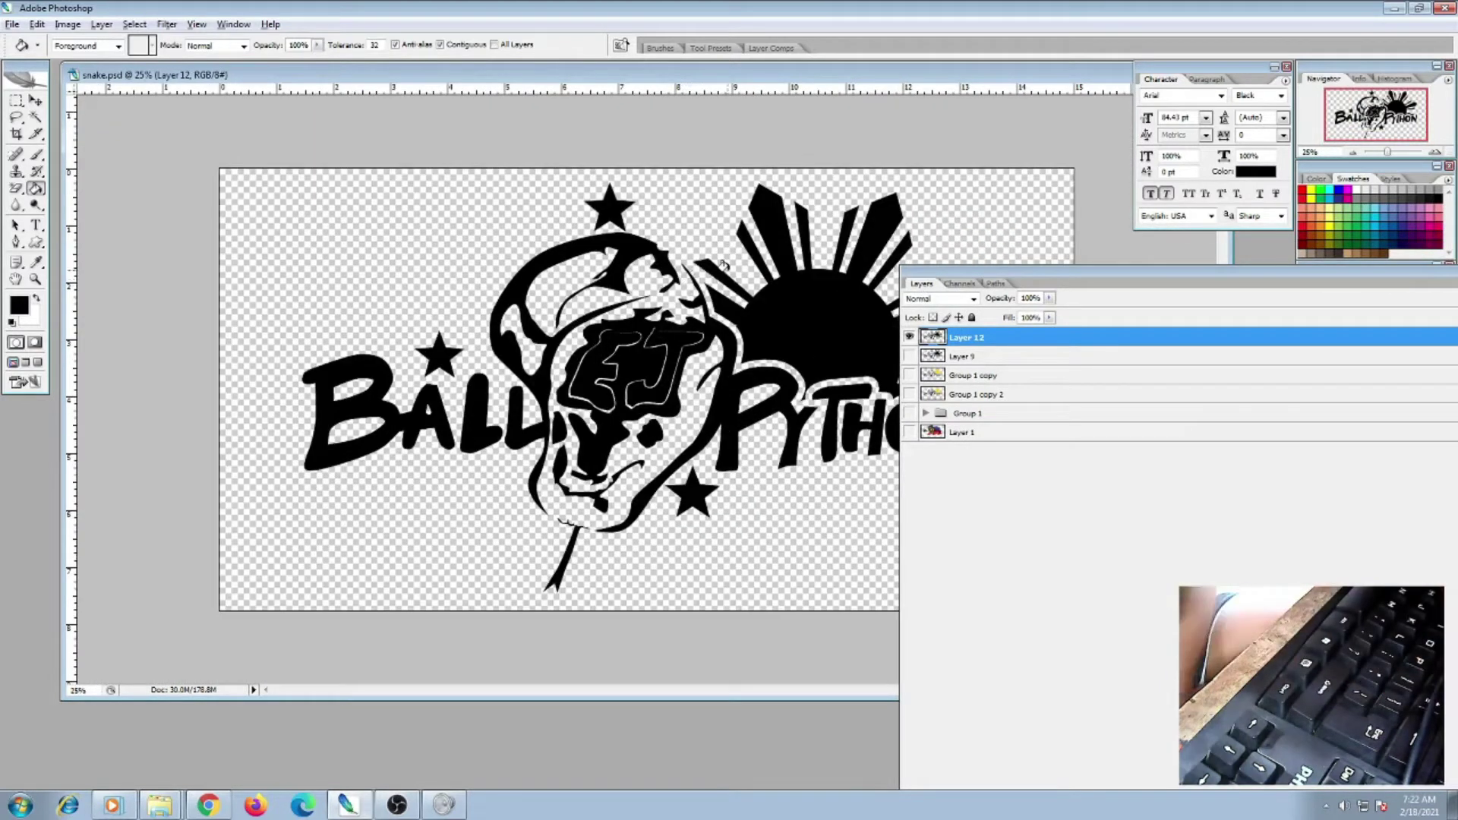
{"action": "left_click", "coordinate": [909, 338]}
{"action": "left_click", "coordinate": [909, 356]}
{"action": "left_click", "coordinate": [909, 357]}
{"action": "left_click", "coordinate": [909, 356]}
{"action": "left_click", "coordinate": [909, 338]}
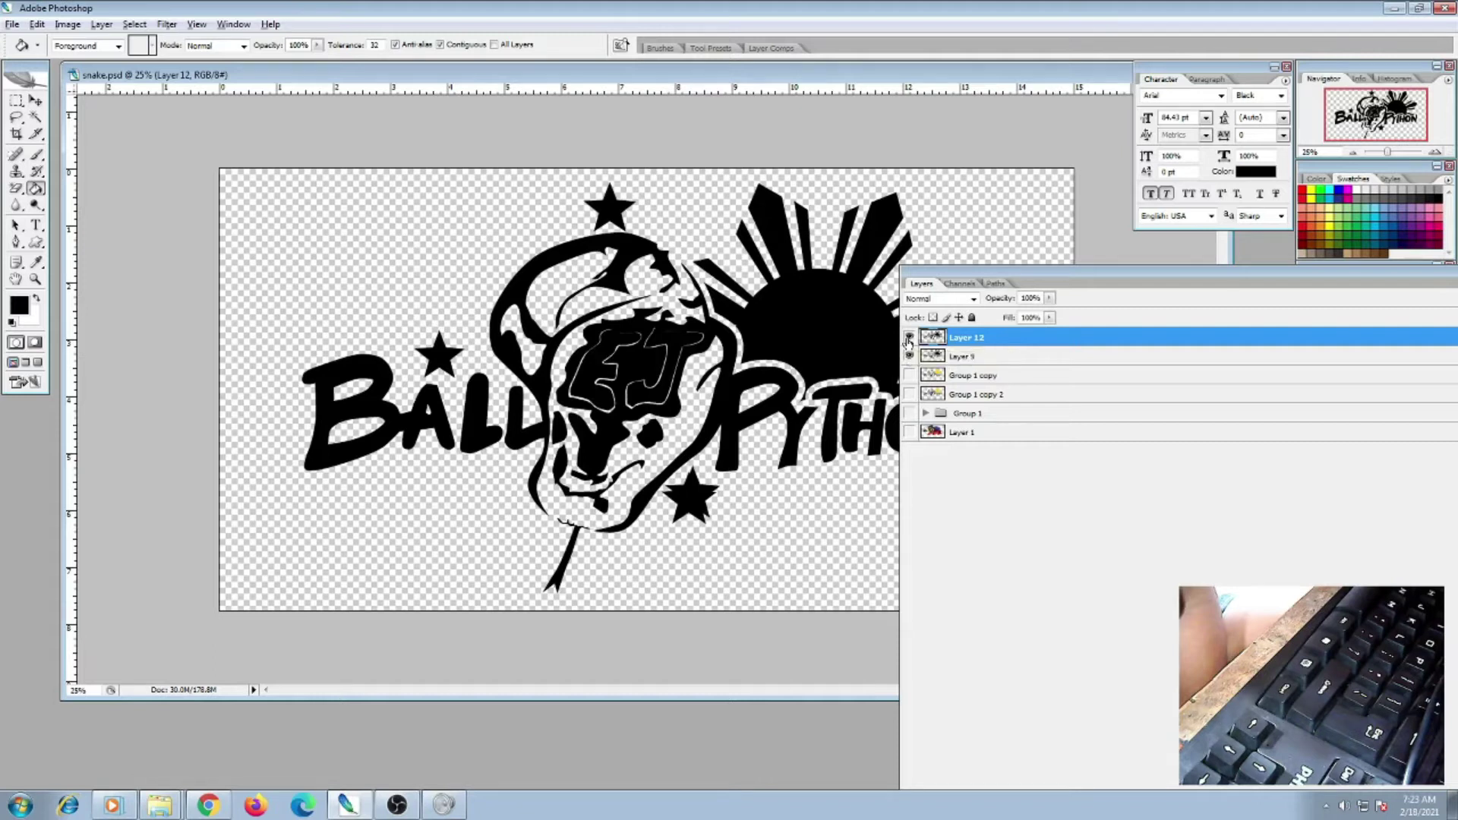
{"action": "left_click", "coordinate": [909, 339]}
{"action": "left_click", "coordinate": [909, 339]}
{"action": "left_click", "coordinate": [909, 338]}
{"action": "left_click", "coordinate": [909, 339]}
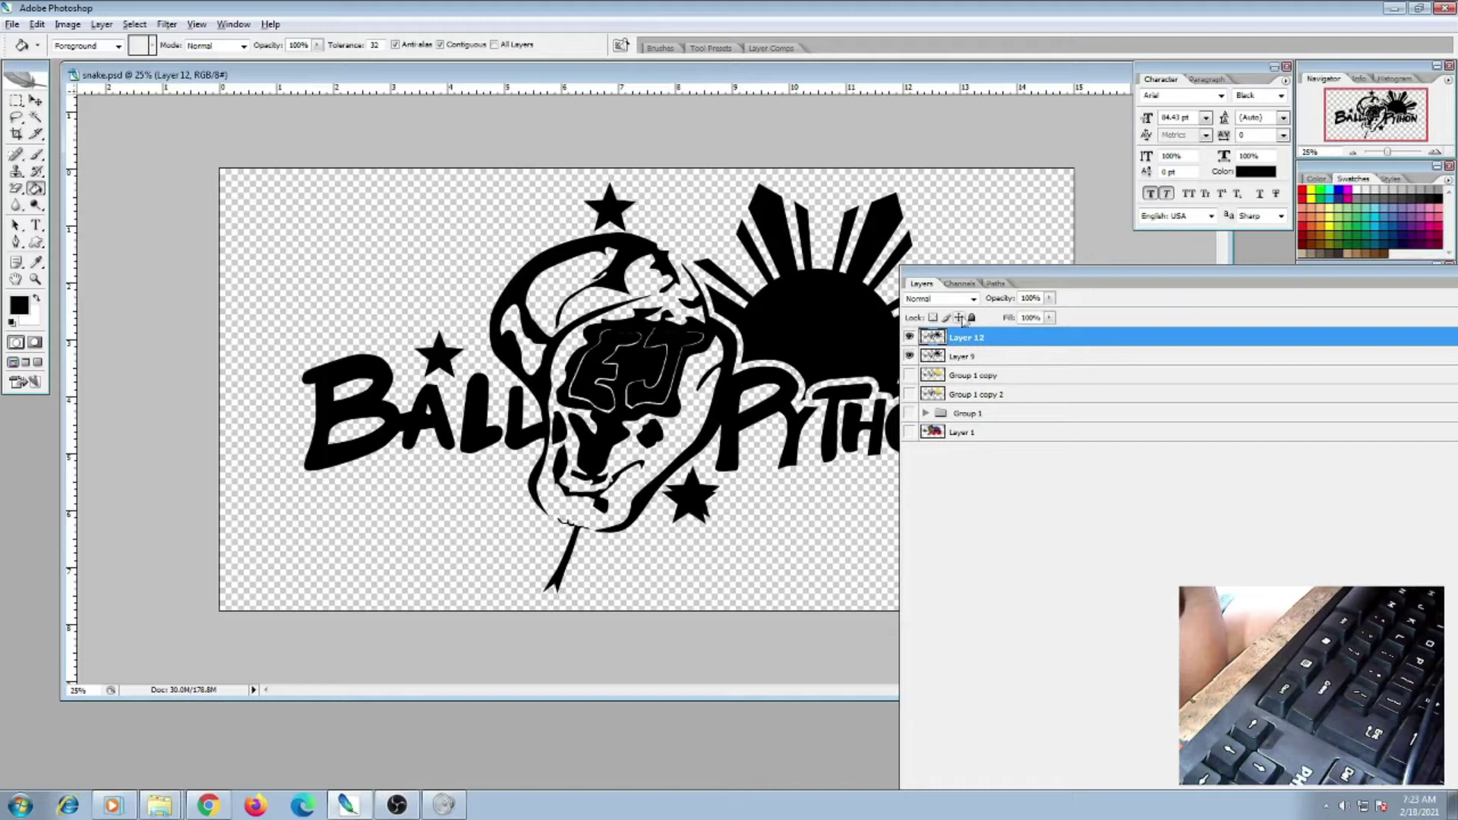
Narrow the layer list to uncover the whole logo and maximize the document window
{"action": "left_click", "coordinate": [904, 484]}
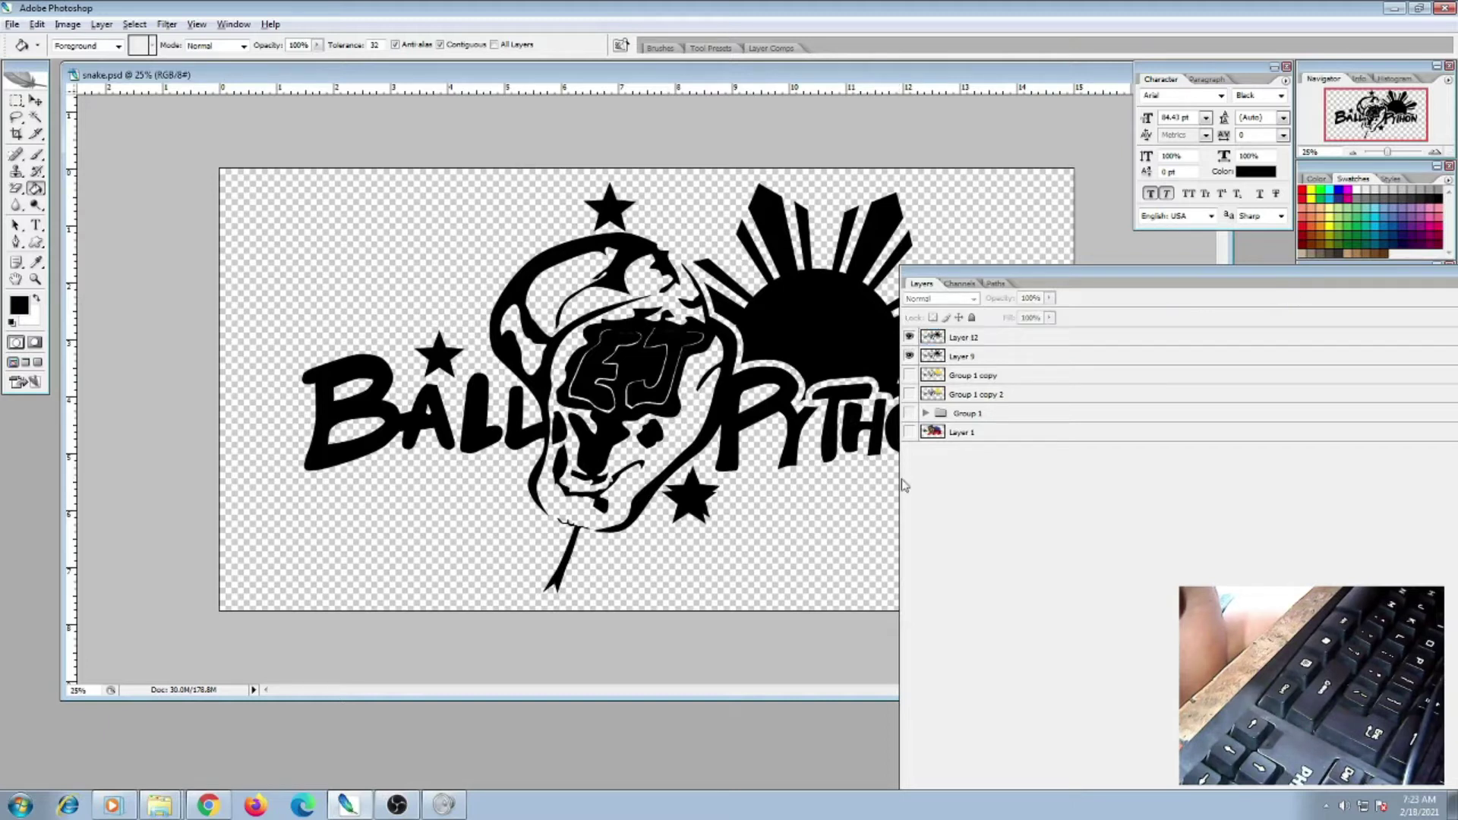
{"action": "left_click_drag", "start_coordinate": [900, 479], "coordinate": [1100, 501]}
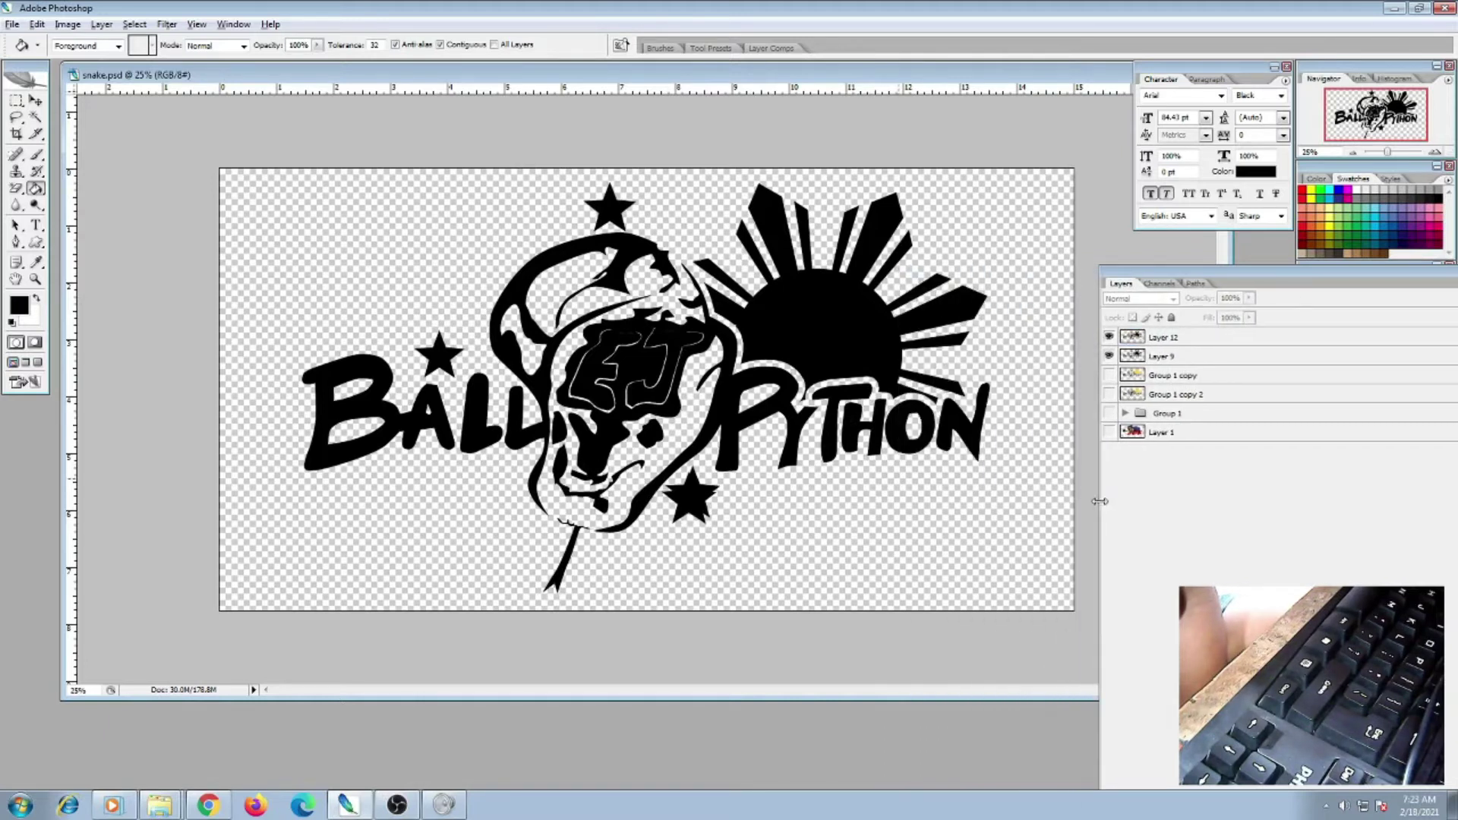
{"action": "double_click", "coordinate": [1045, 76]}
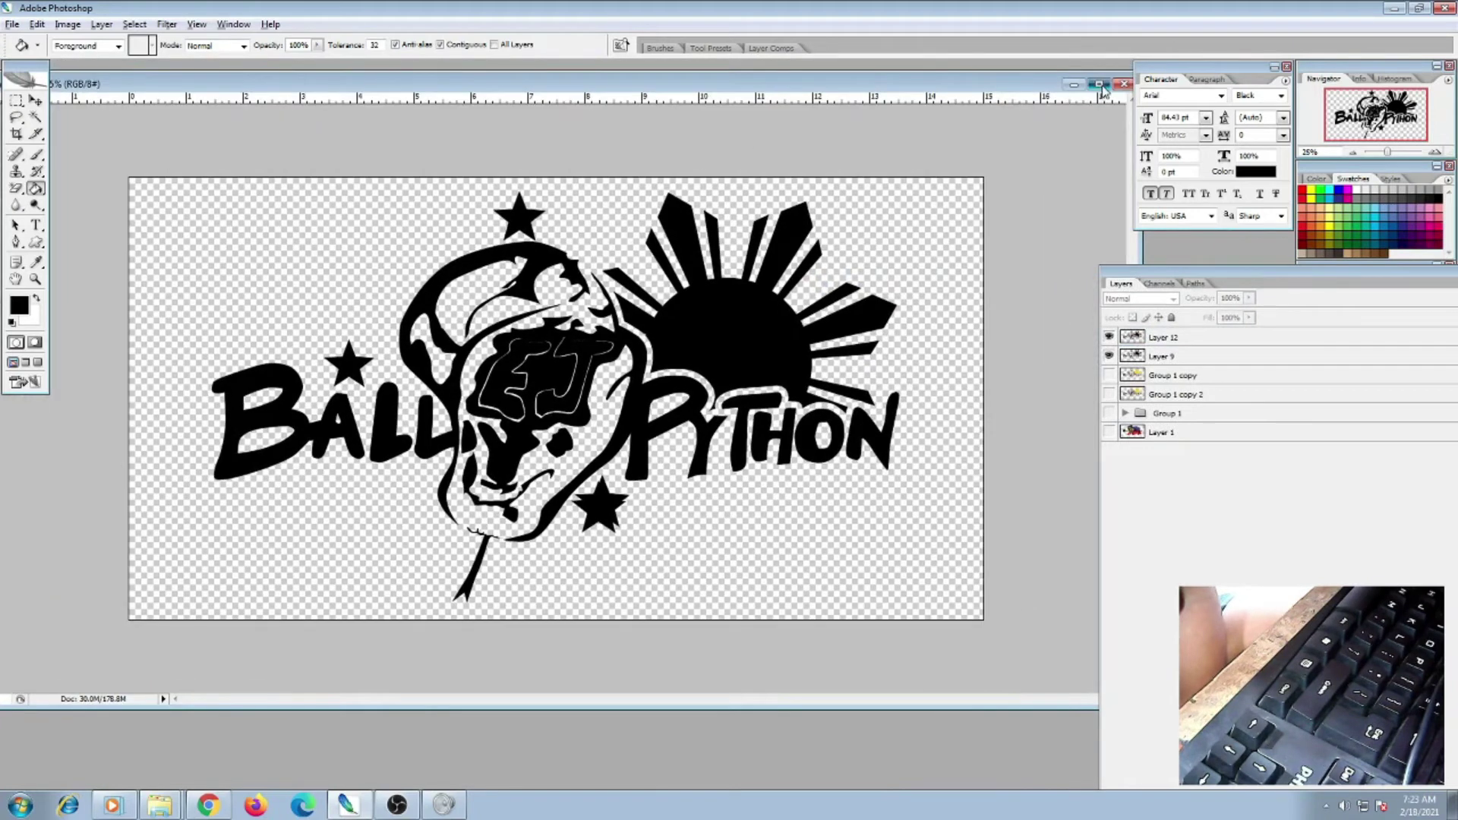
{"action": "double_click", "coordinate": [1098, 79]}
{"action": "key", "text": "ctrl+plus"}
{"action": "key", "text": "ctrl+plus"}
{"action": "key", "text": "ctrl+minus"}
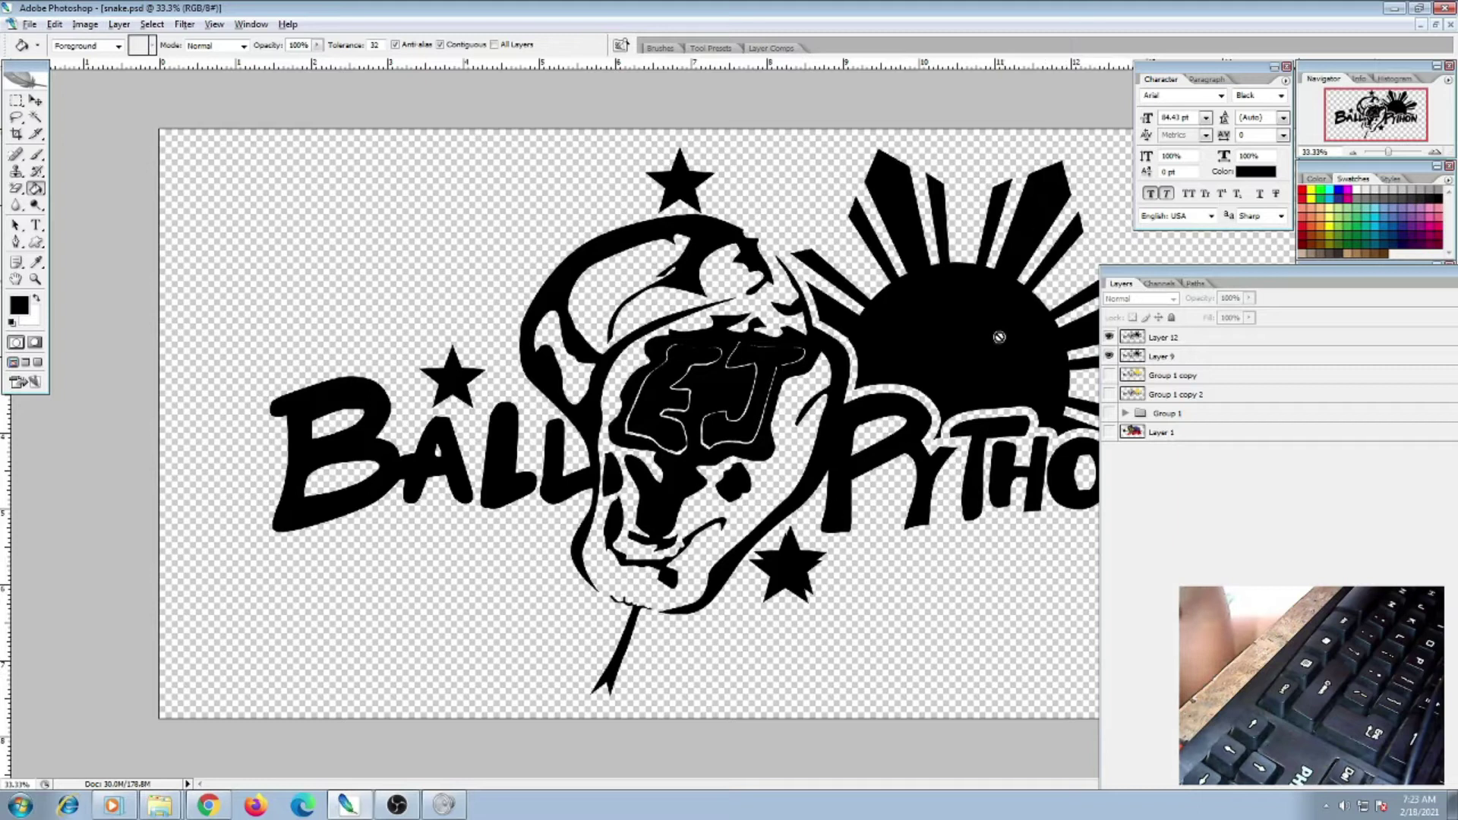
Launch Silhouette Studio and open the page setup for the blank design
{"action": "left_click", "coordinate": [396, 806]}
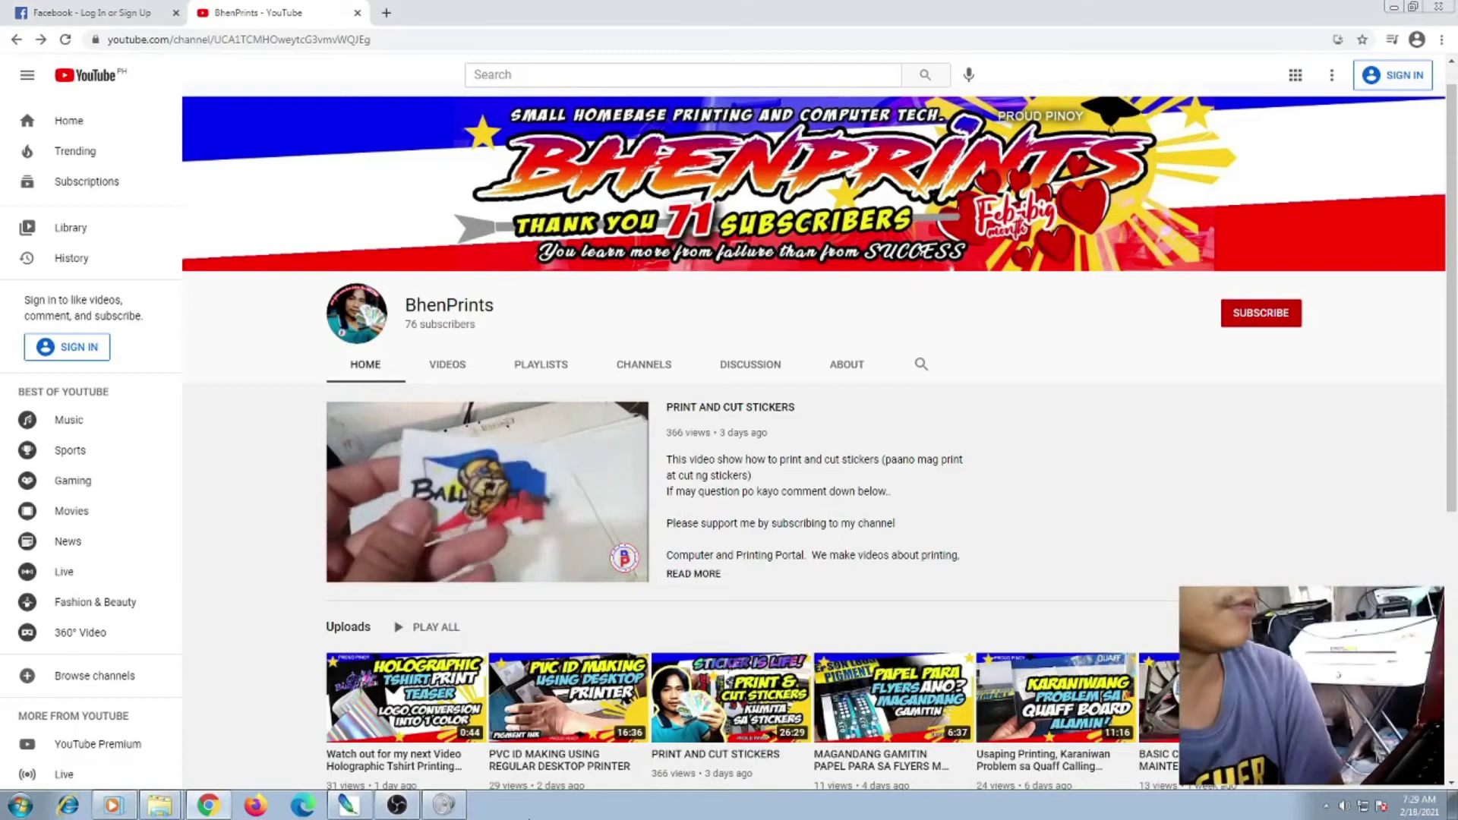
{"action": "left_click", "coordinate": [20, 805]}
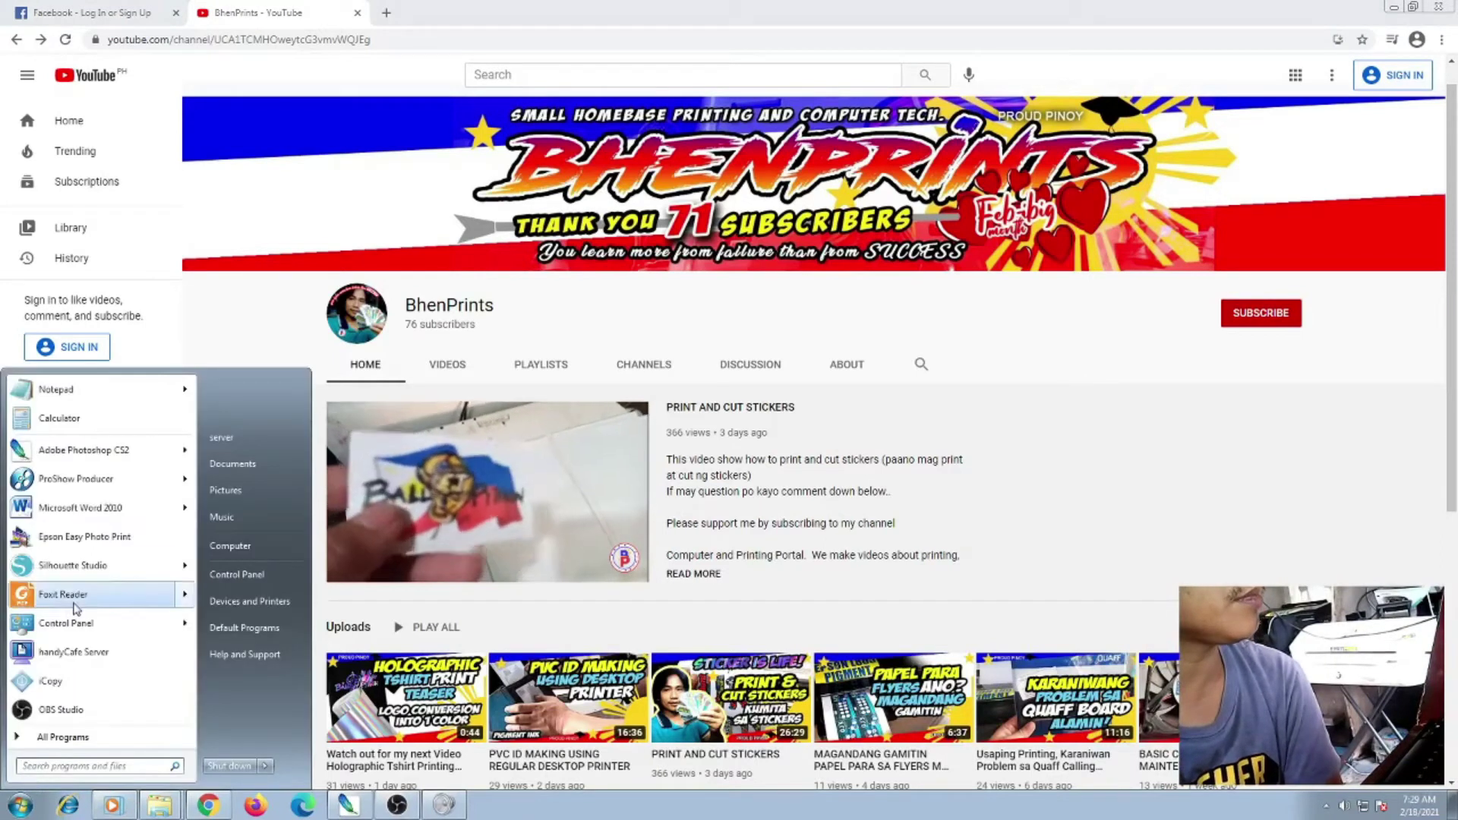
{"action": "left_click", "coordinate": [73, 565]}
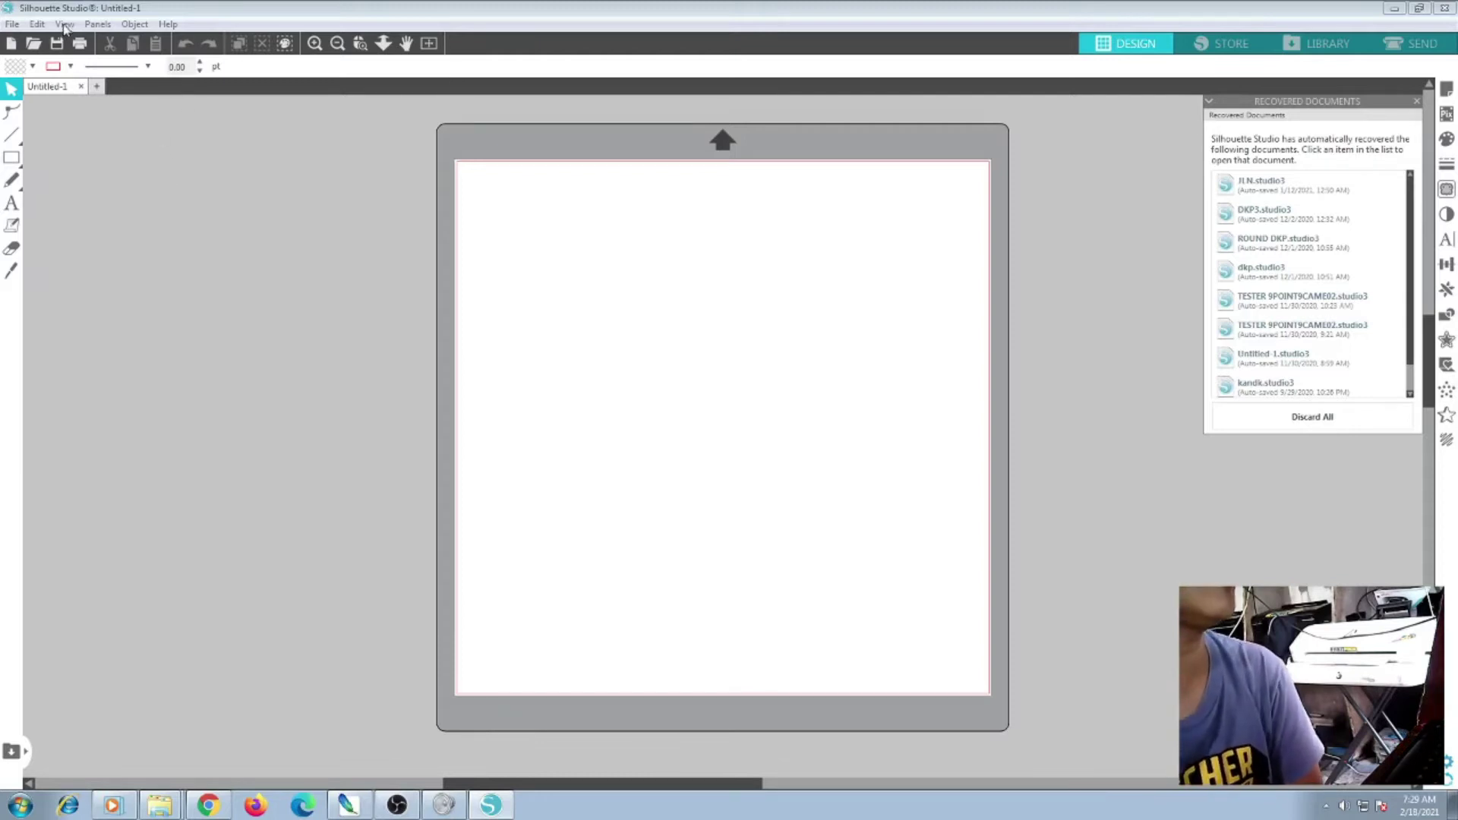
{"action": "left_click", "coordinate": [135, 25]}
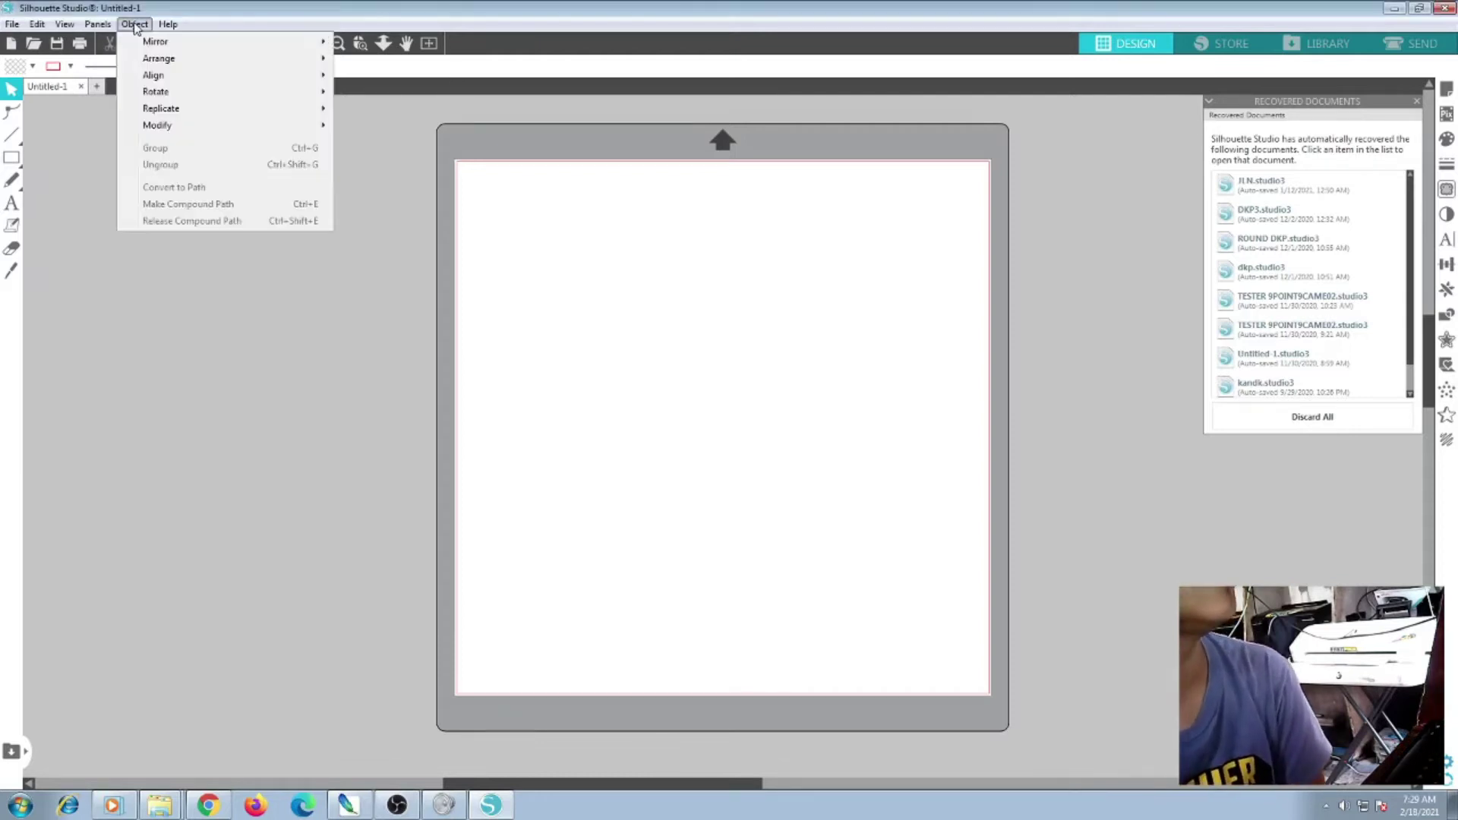
{"action": "mouse_move", "coordinate": [114, 27]}
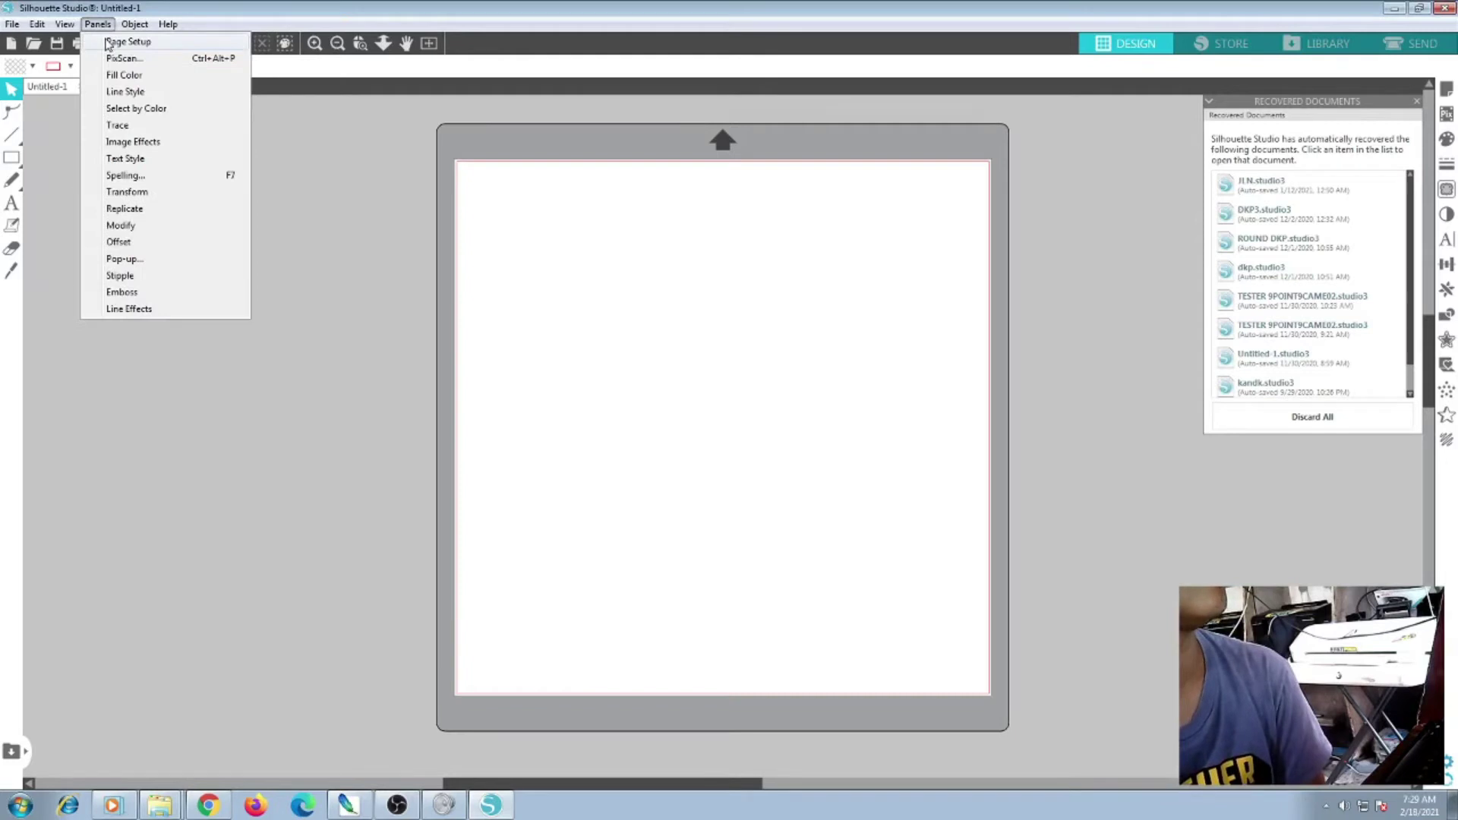
{"action": "left_click", "coordinate": [107, 44]}
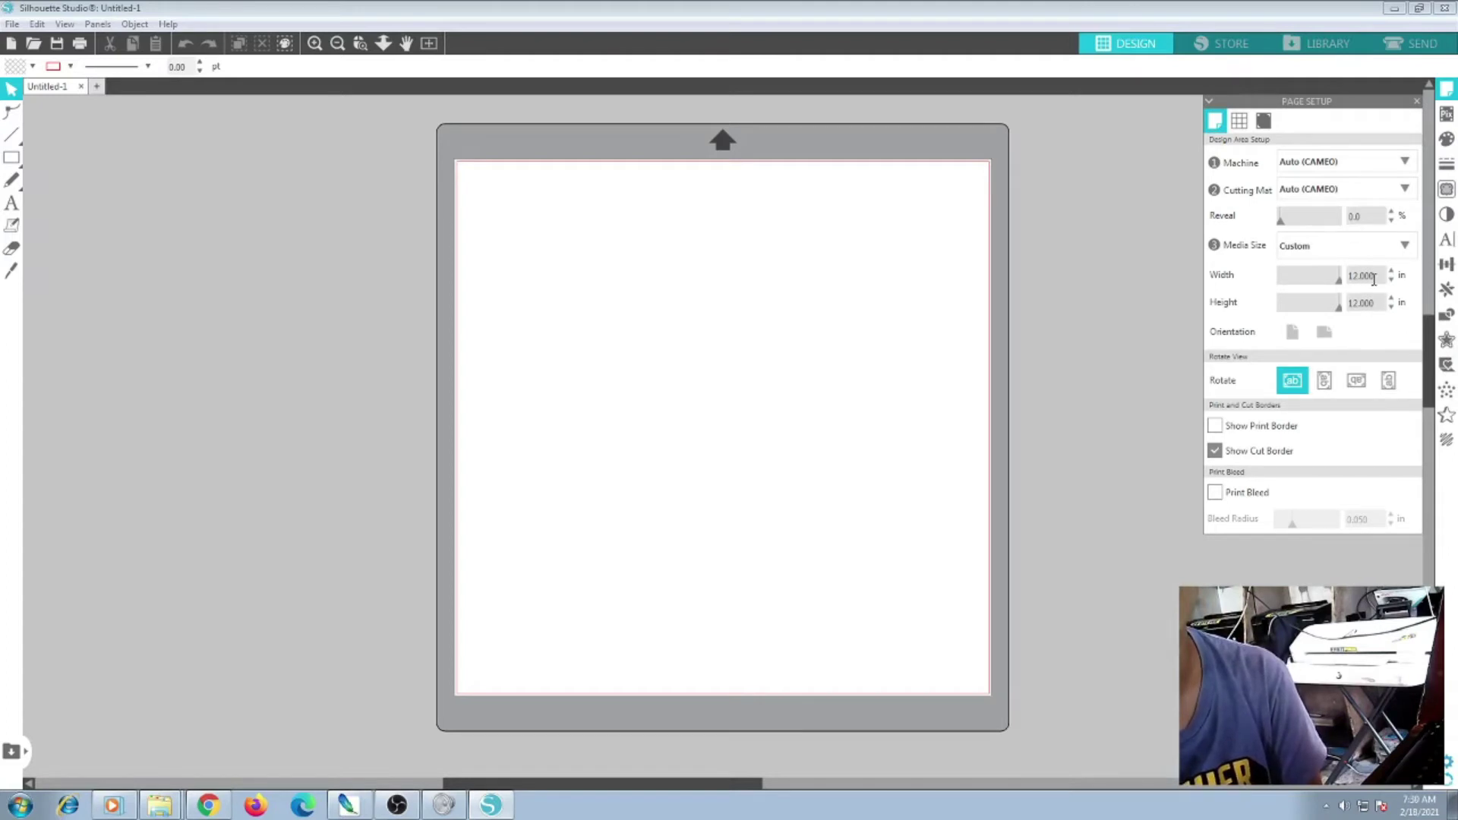
Set the cutting mat to None and the custom media height to 20 in
{"action": "double_click", "coordinate": [1380, 304]}
{"action": "type", "text": "2."}
{"action": "type", "text": "0"}
{"action": "key", "text": "Return"}
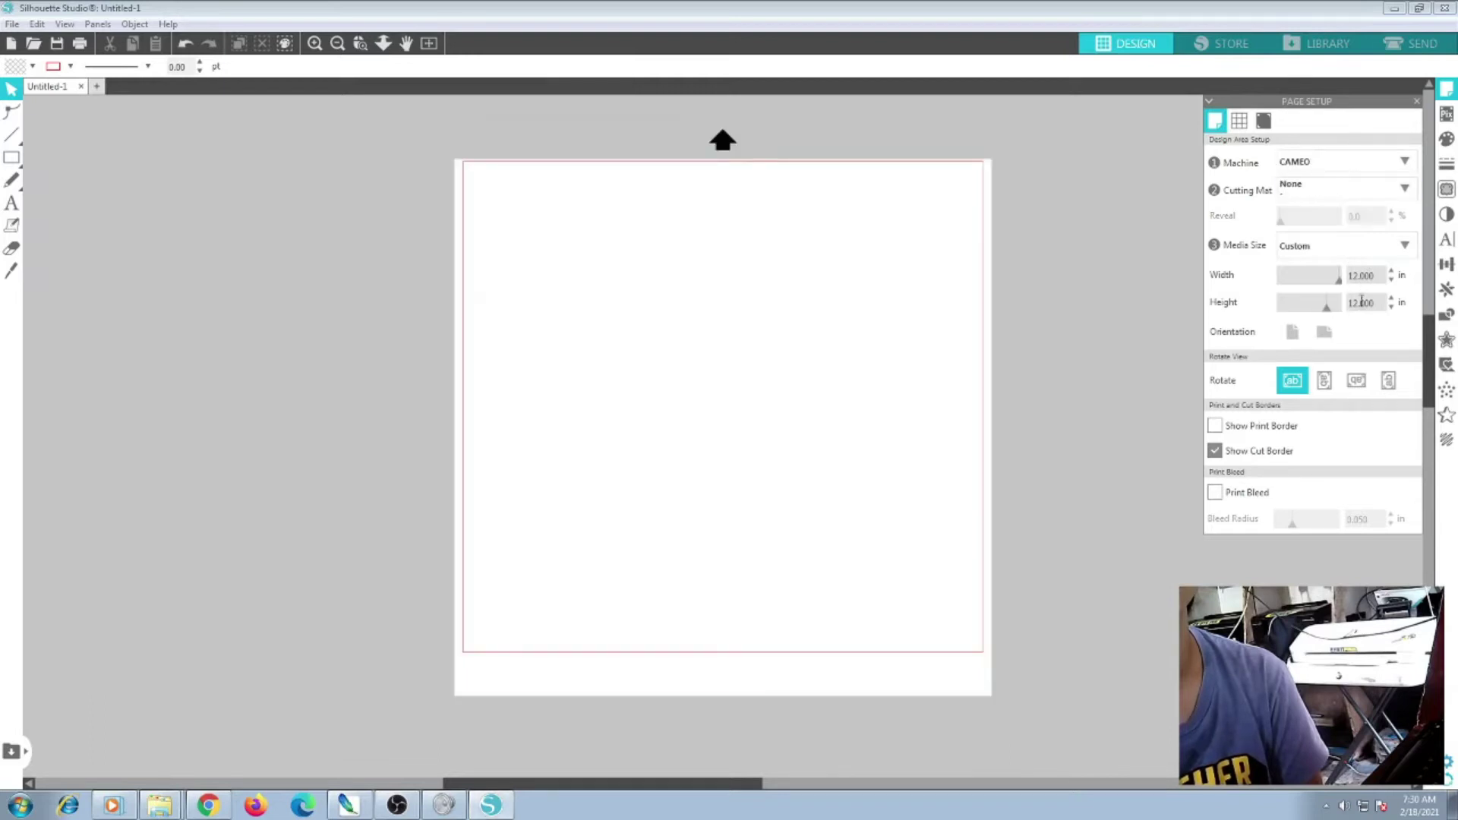
{"action": "type", "text": "2"}
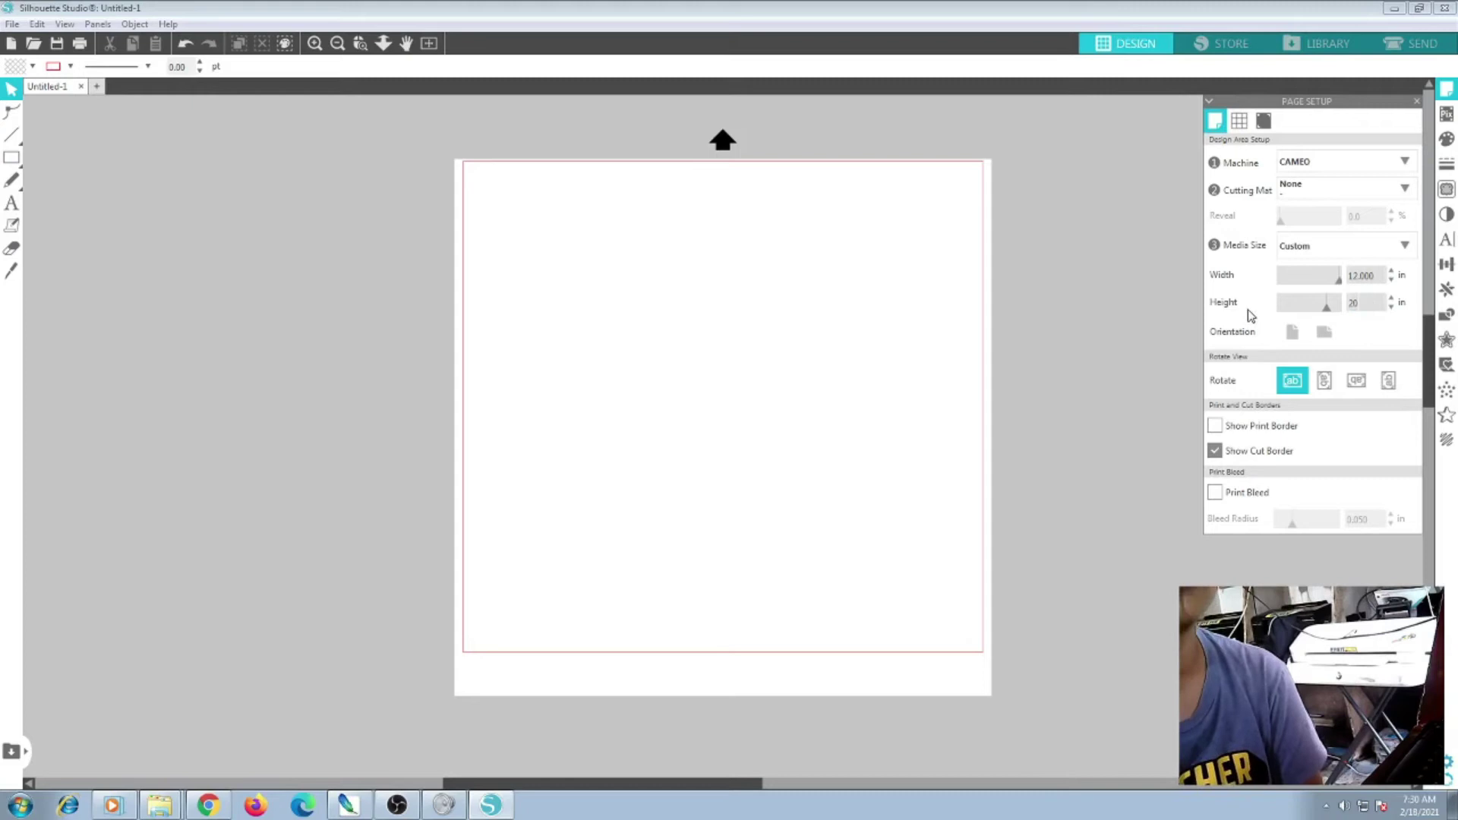
{"action": "type", "text": "0"}
{"action": "key", "text": "Return"}
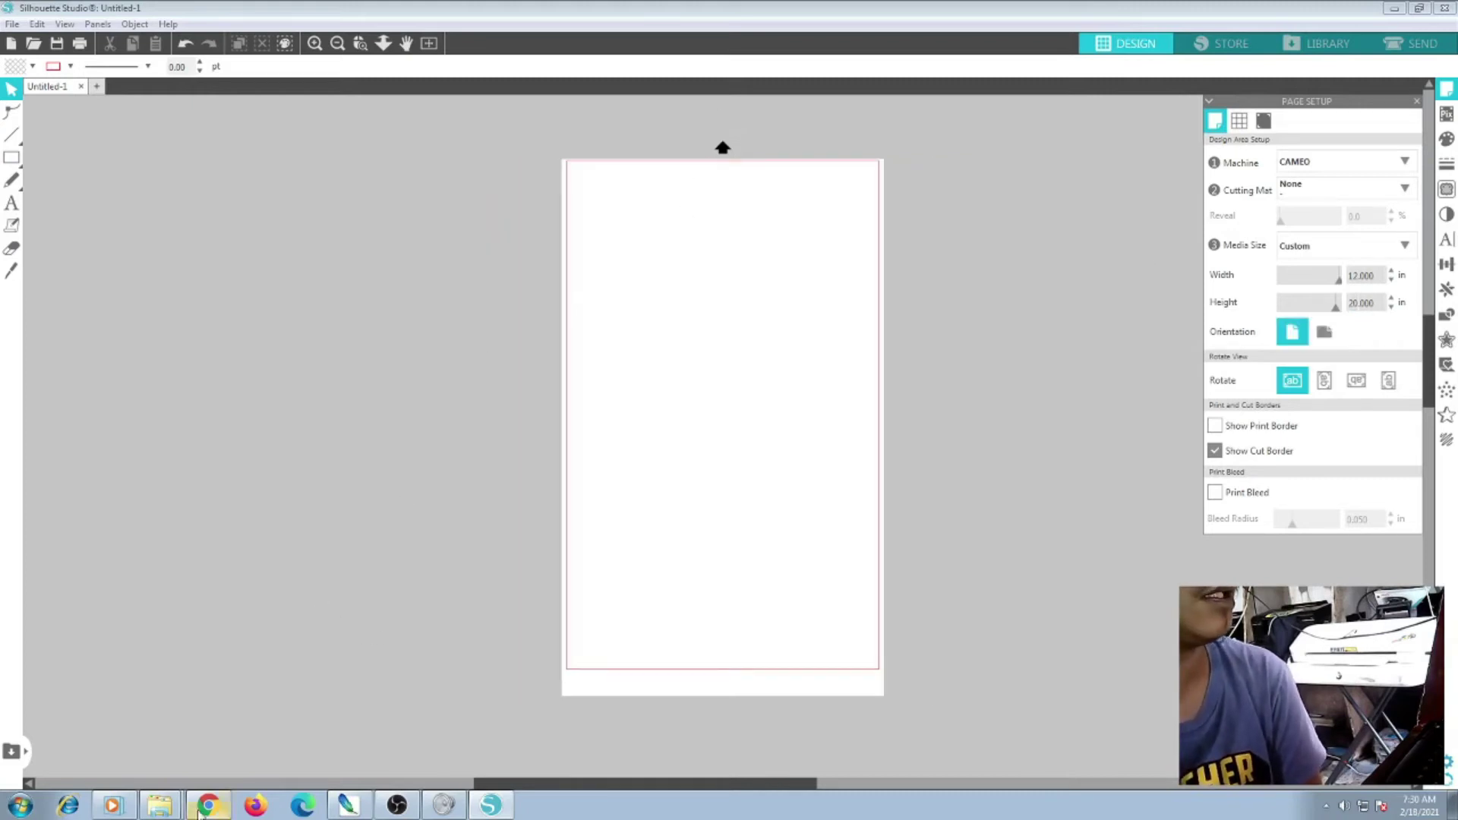
Switch back to the one-color logo document in Photoshop
{"action": "left_click", "coordinate": [349, 805]}
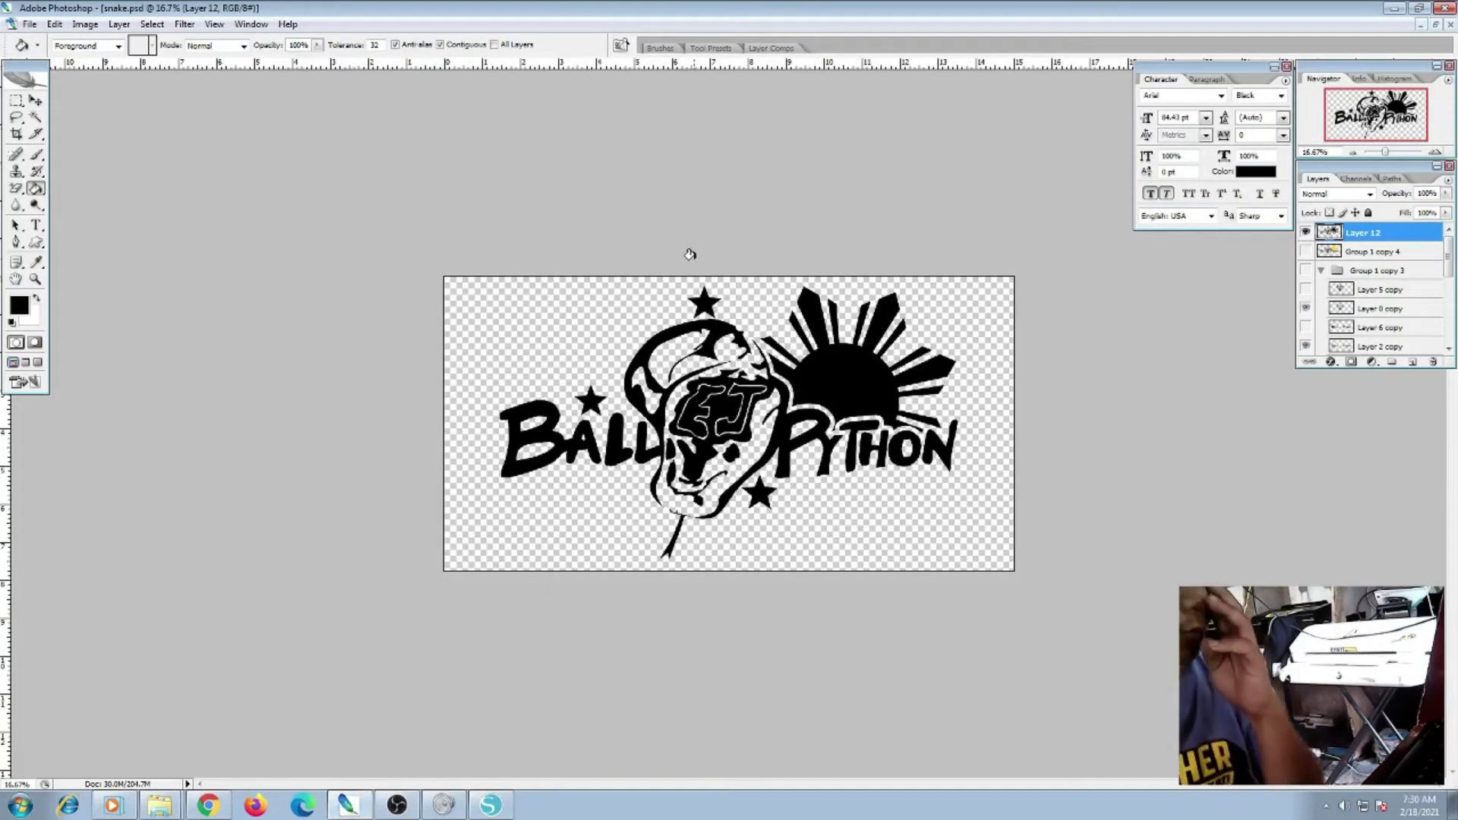
{"action": "key", "text": "ctrl+shift+s"}
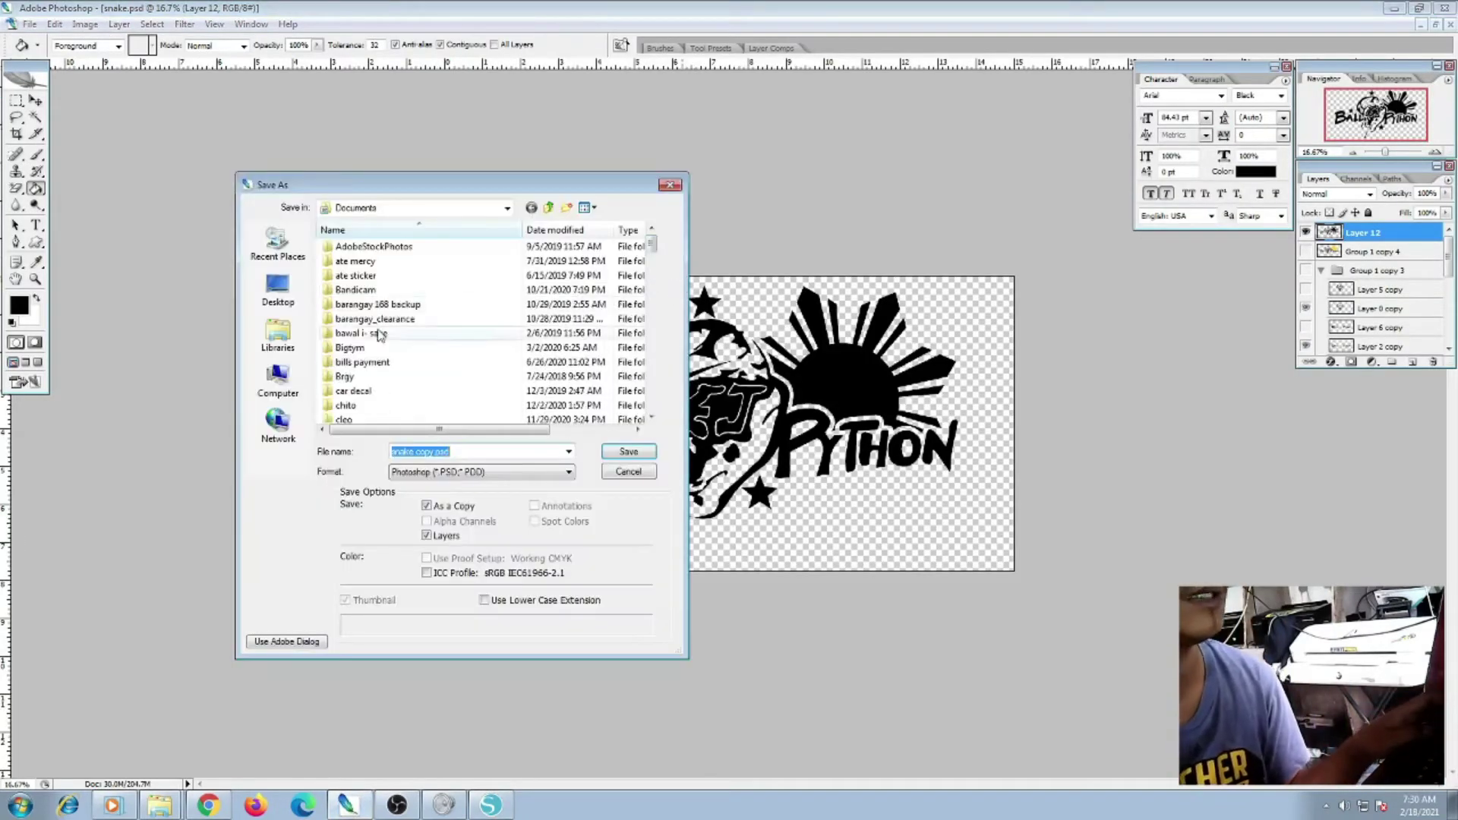
{"action": "left_click", "coordinate": [278, 293]}
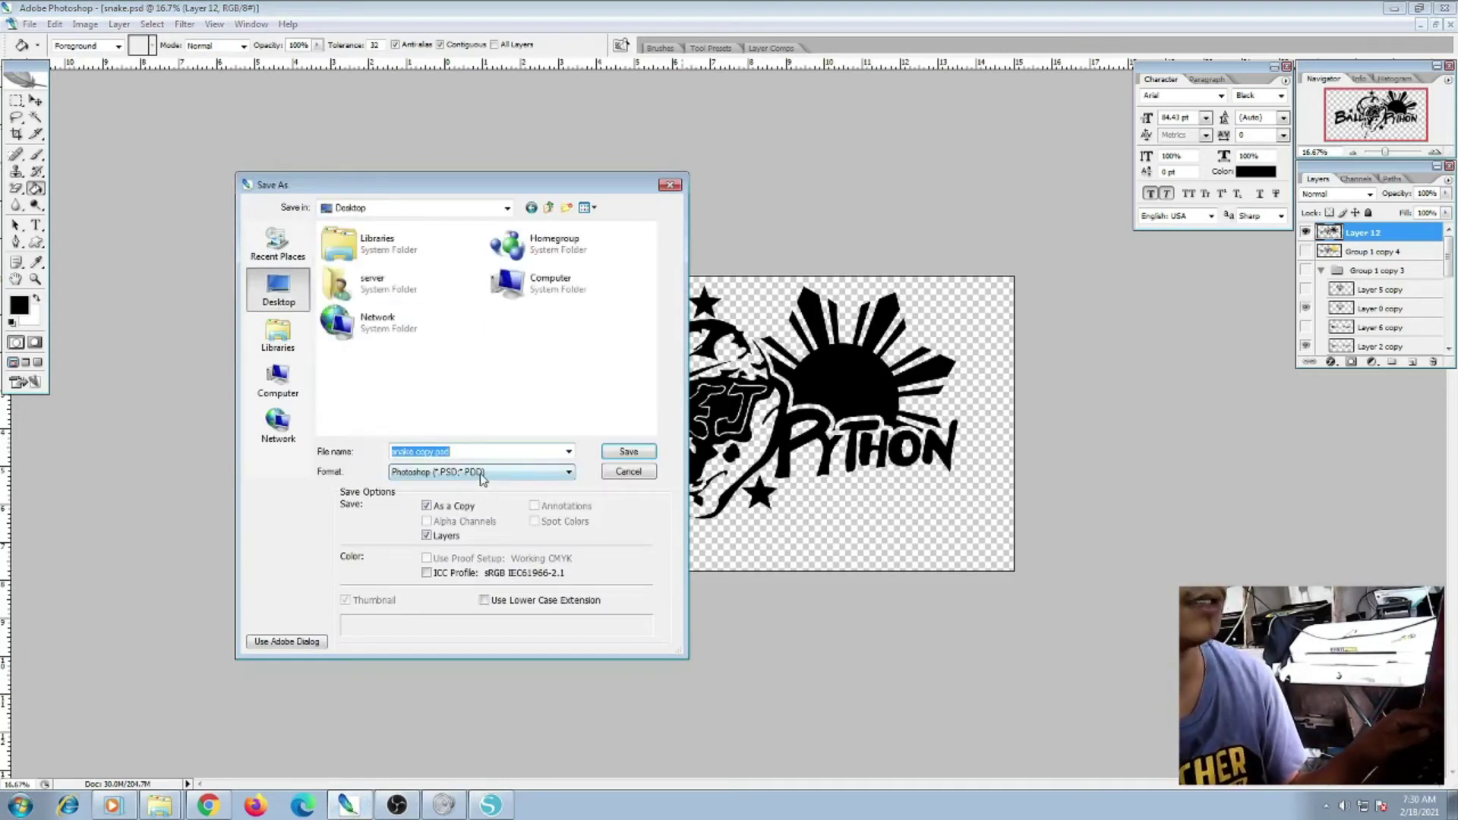
{"action": "left_click", "coordinate": [636, 475]}
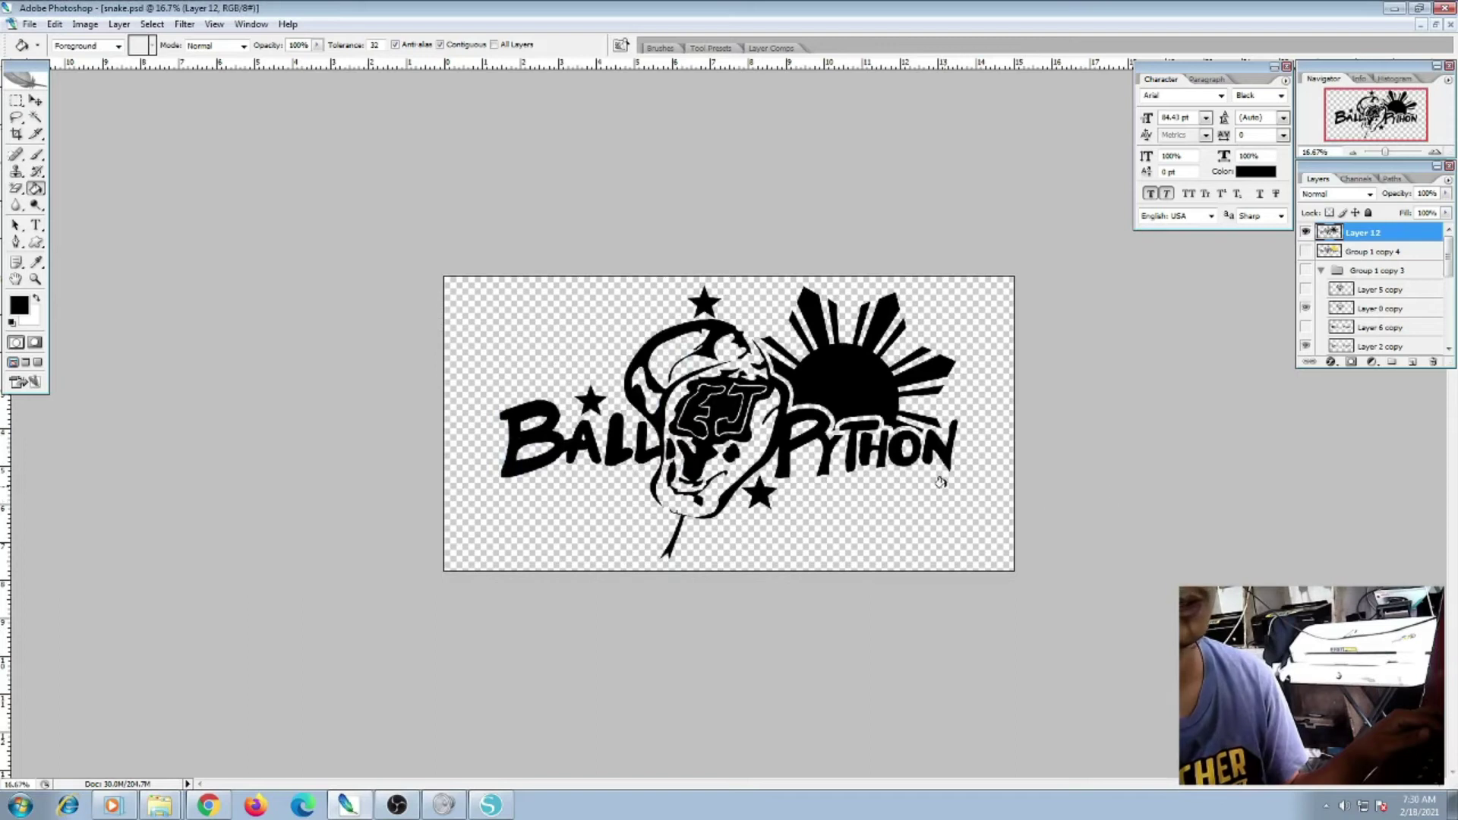
{"action": "scroll", "coordinate": [1397, 289], "scroll_direction": "down", "scroll_amount": 10}
{"action": "left_click", "coordinate": [1306, 320]}
{"action": "left_click", "coordinate": [1306, 320]}
{"action": "left_click", "coordinate": [1306, 320]}
{"action": "left_click", "coordinate": [1306, 321]}
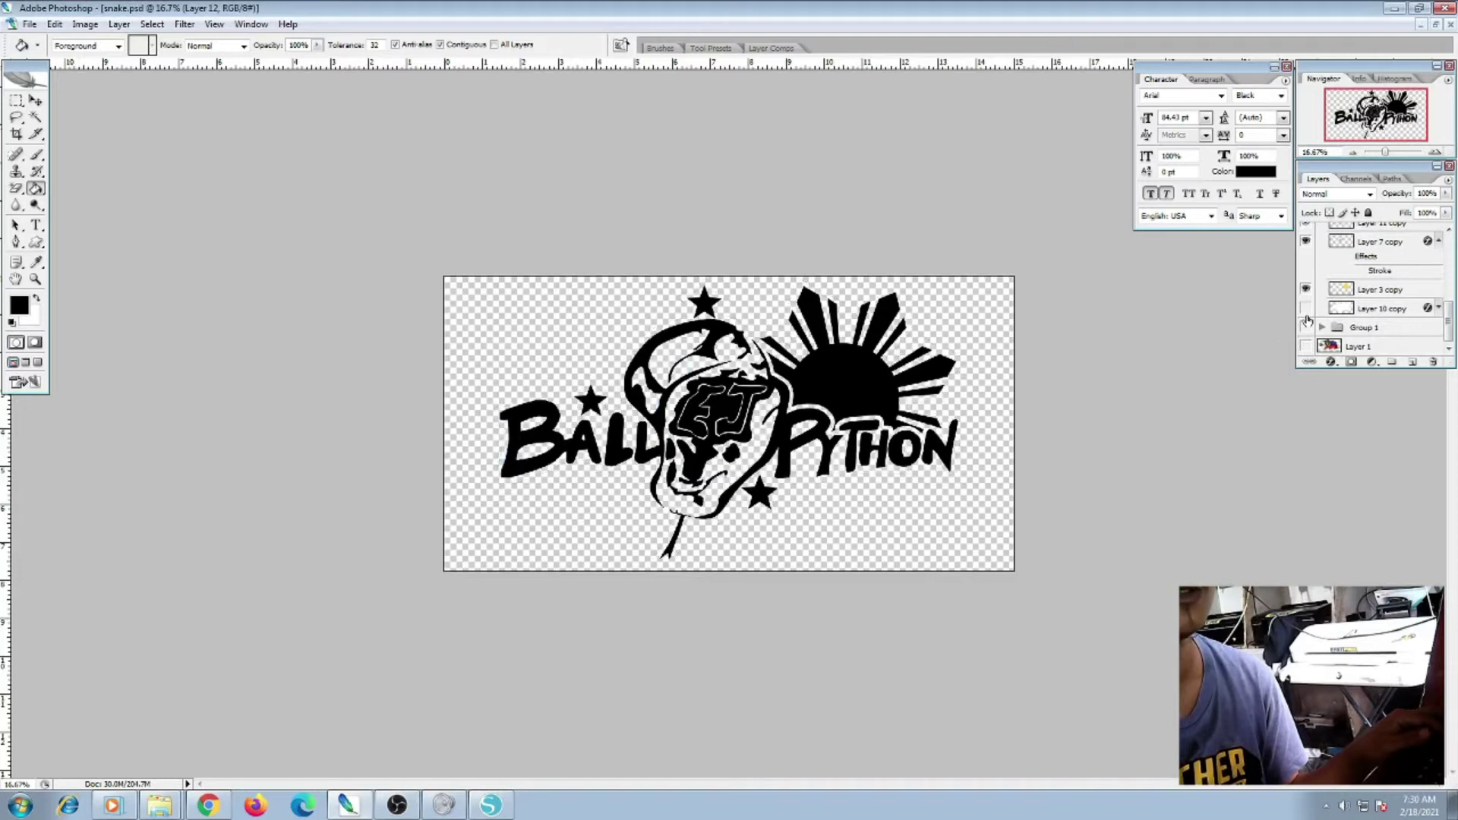
Save a copy of the logo to the Desktop as snake copy.PNG in PNG format with interlacing set to None
{"action": "key", "text": "ctrl+shift+s"}
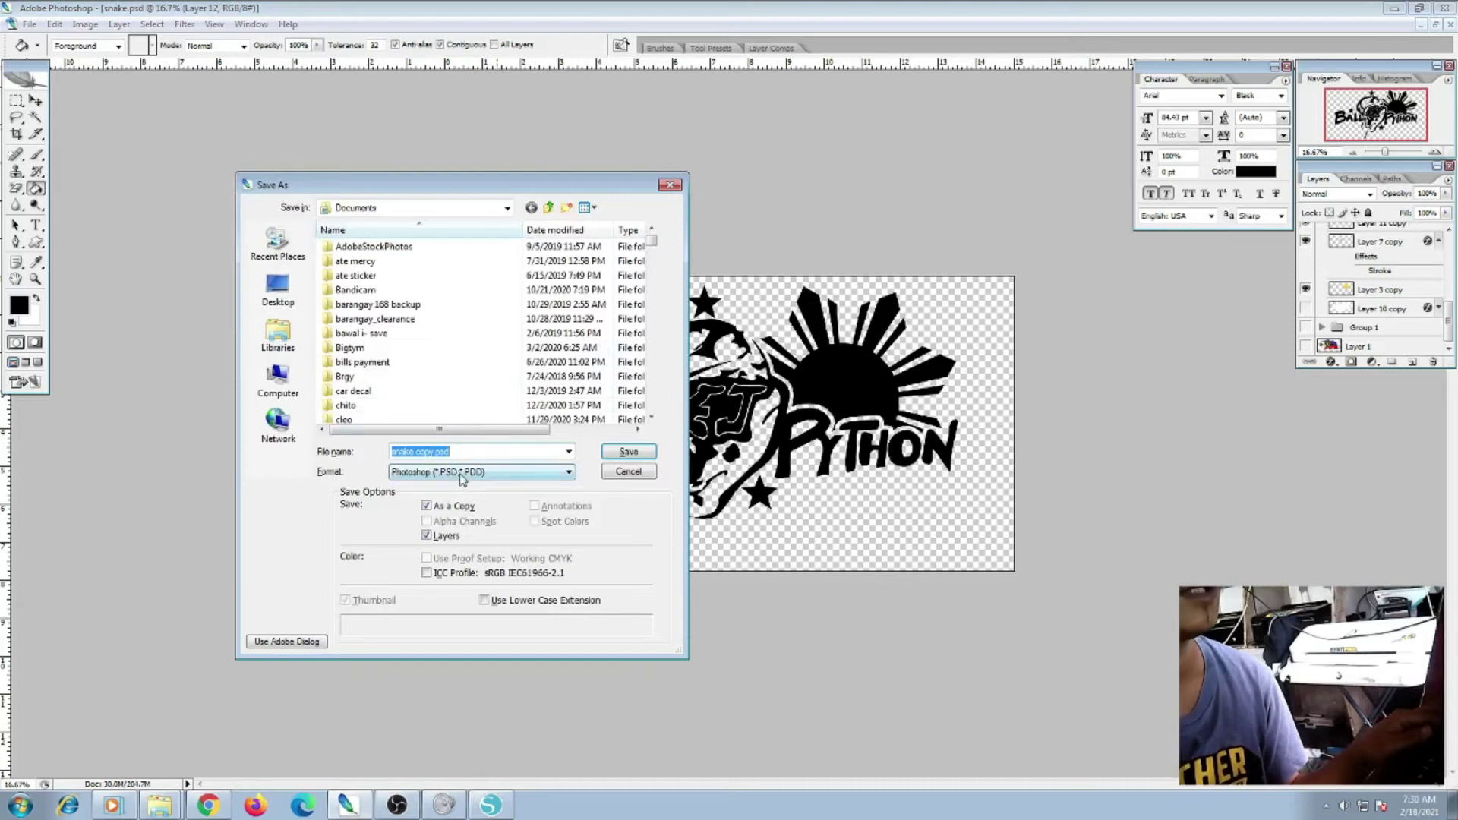
{"action": "left_click", "coordinate": [278, 291]}
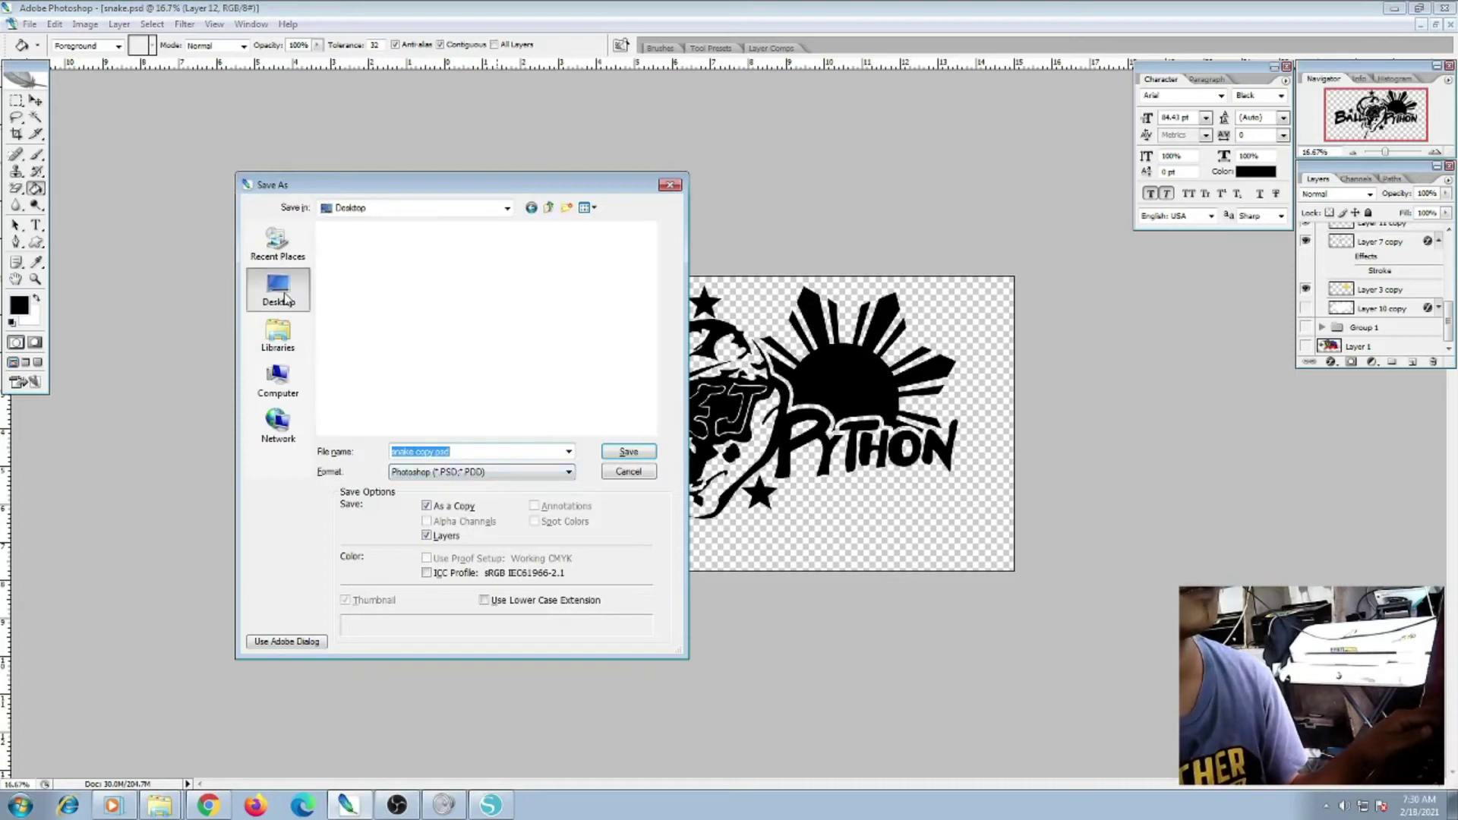
{"action": "left_click", "coordinate": [475, 475]}
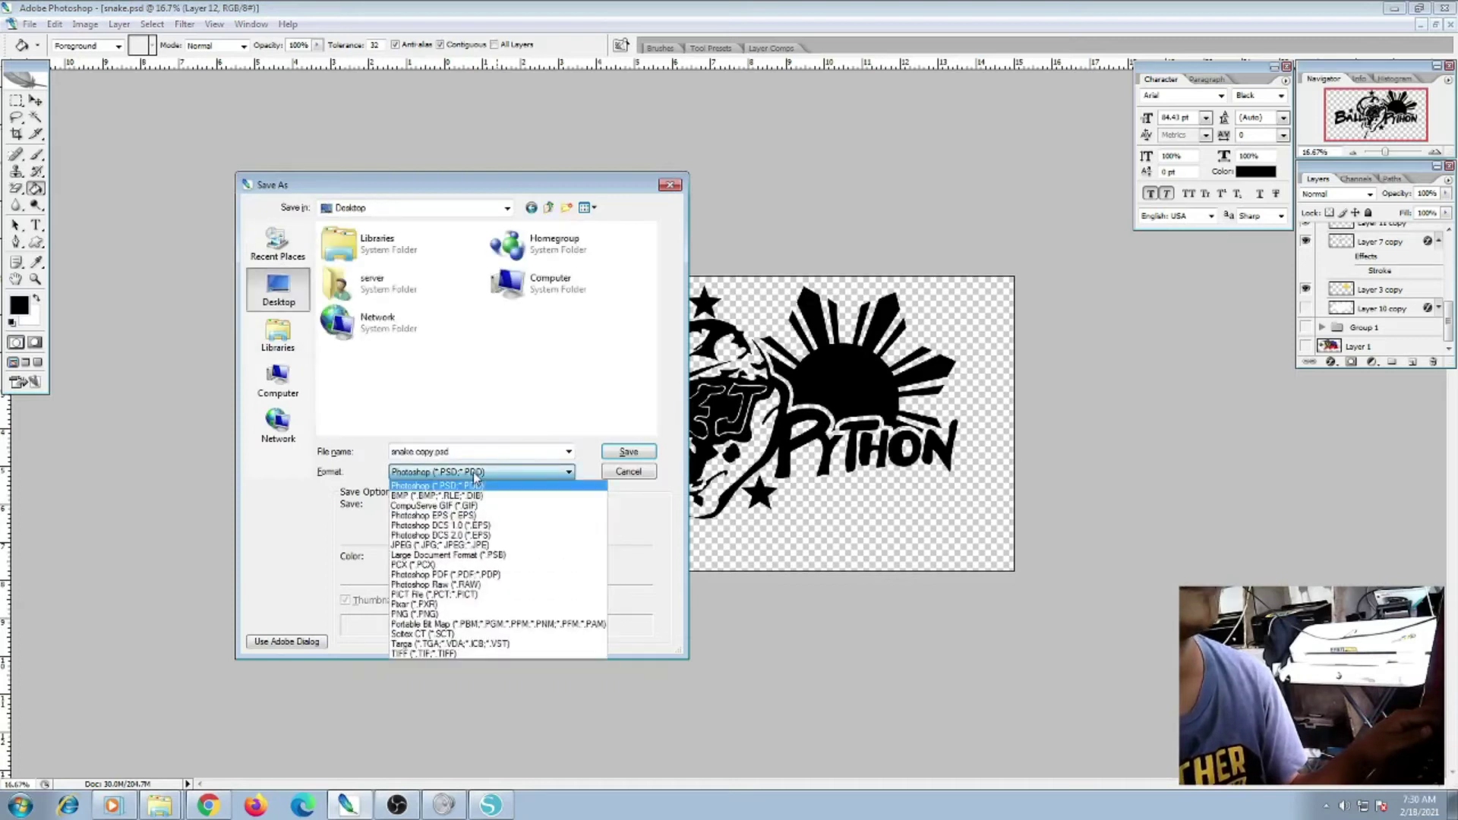
{"action": "left_click", "coordinate": [418, 616]}
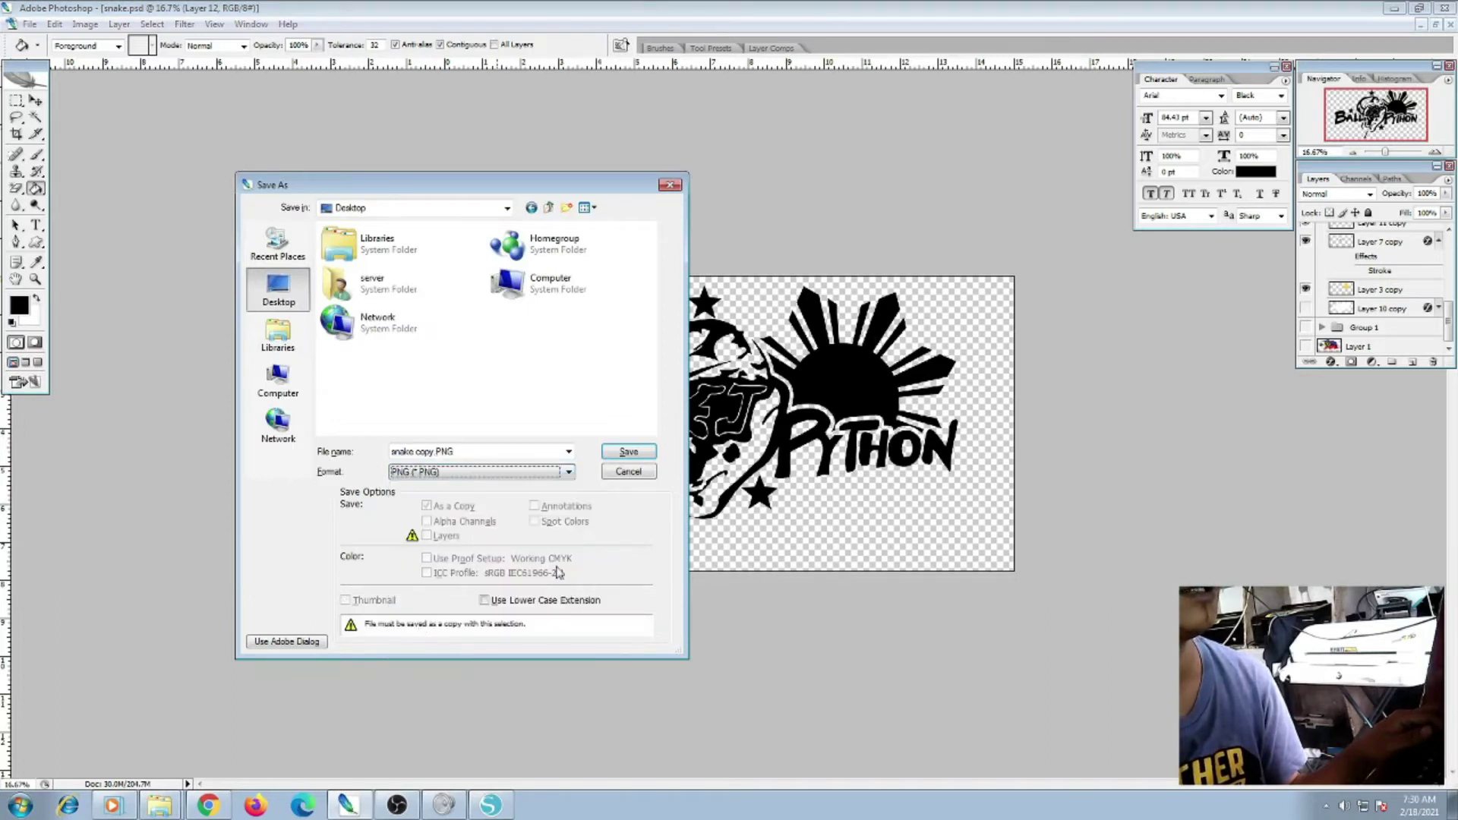
{"action": "left_click", "coordinate": [642, 453]}
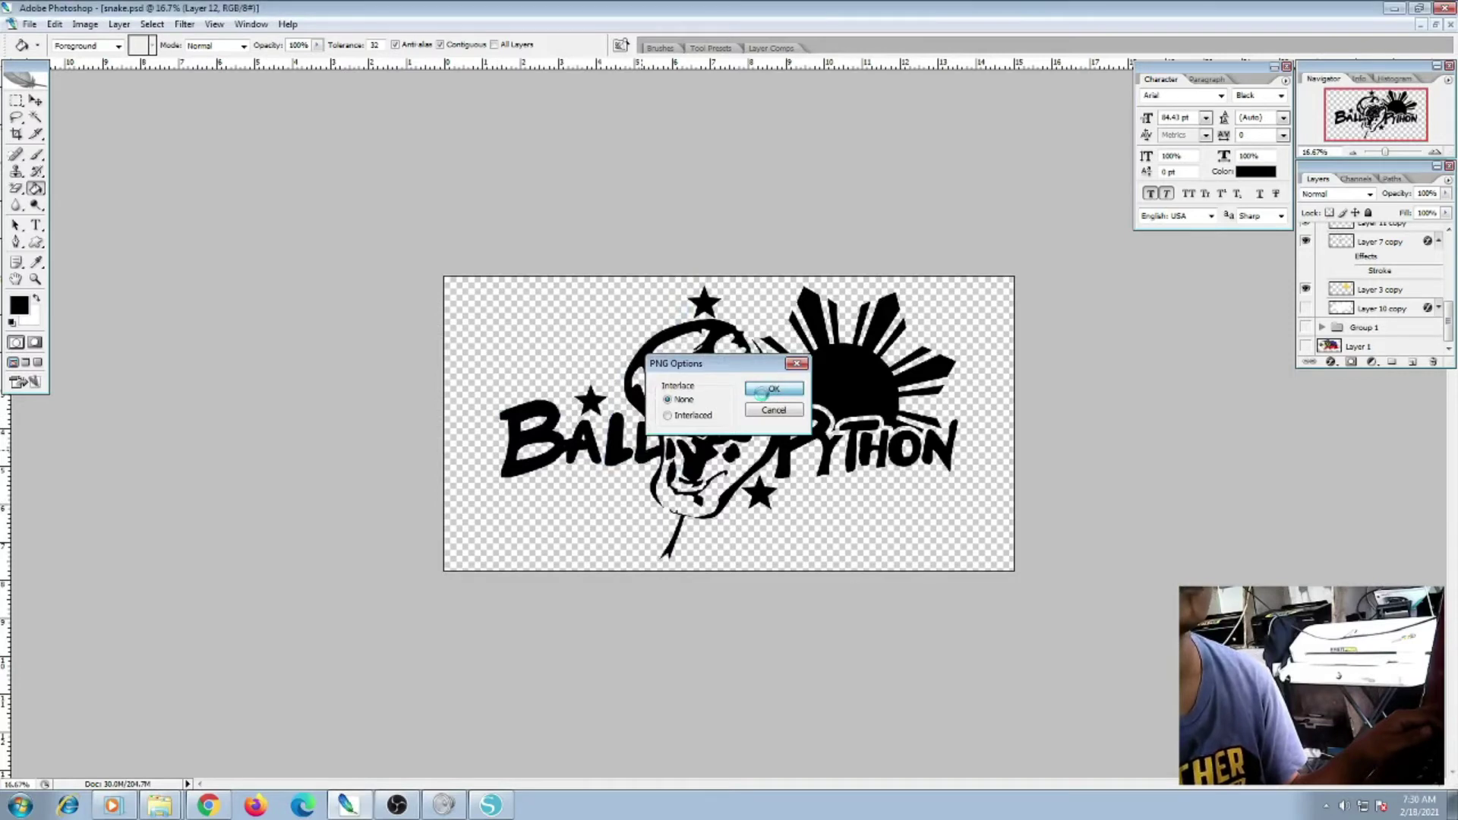
{"action": "left_click", "coordinate": [760, 393]}
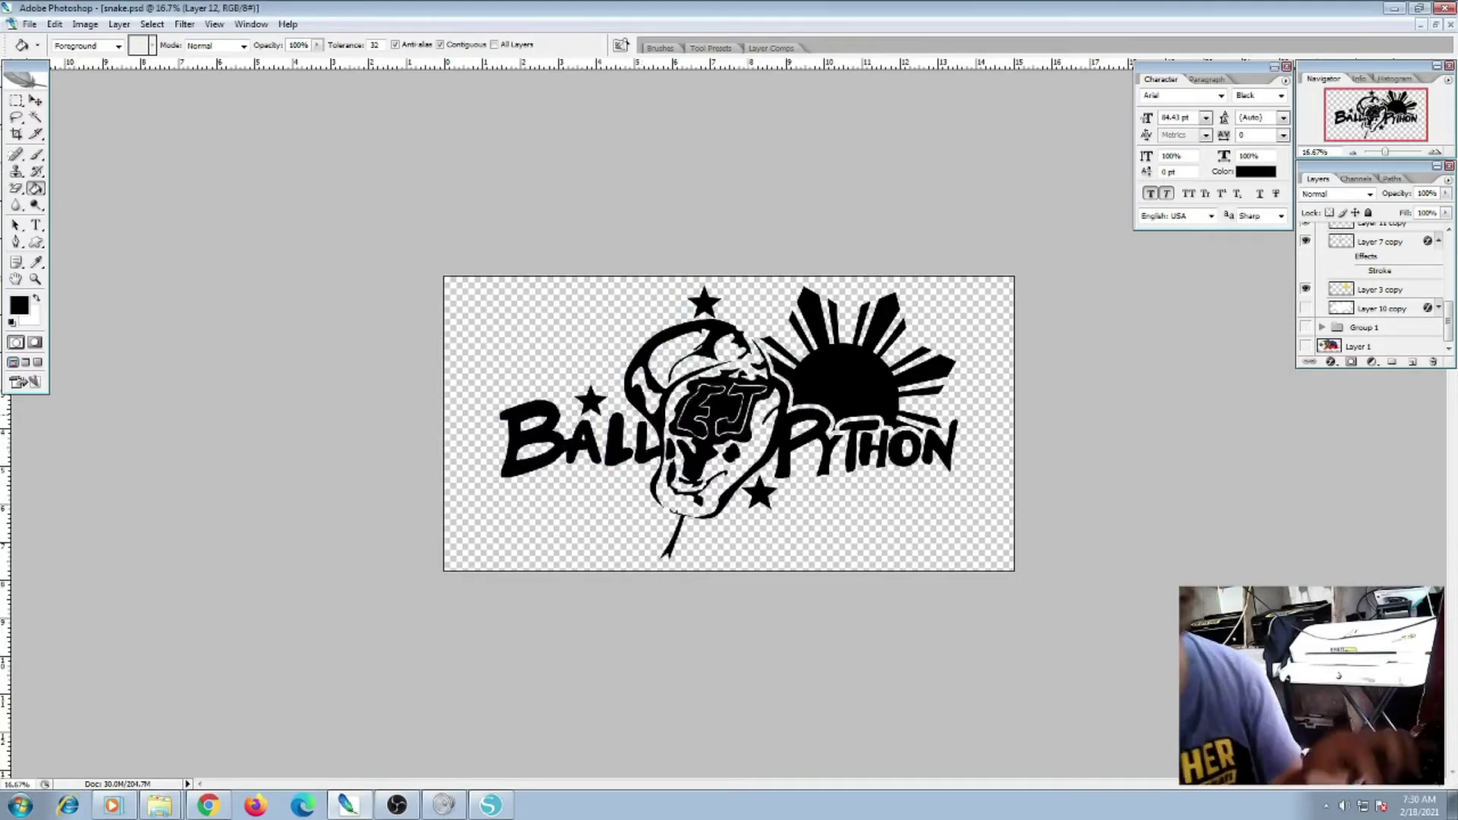
Locate the exported snake copy.PNG in the Desktop folder and open it in Photoshop for viewing
{"action": "scroll", "coordinate": [743, 412], "scroll_direction": "up", "scroll_amount": 4}
{"action": "scroll", "coordinate": [752, 424], "scroll_direction": "down", "scroll_amount": 3}
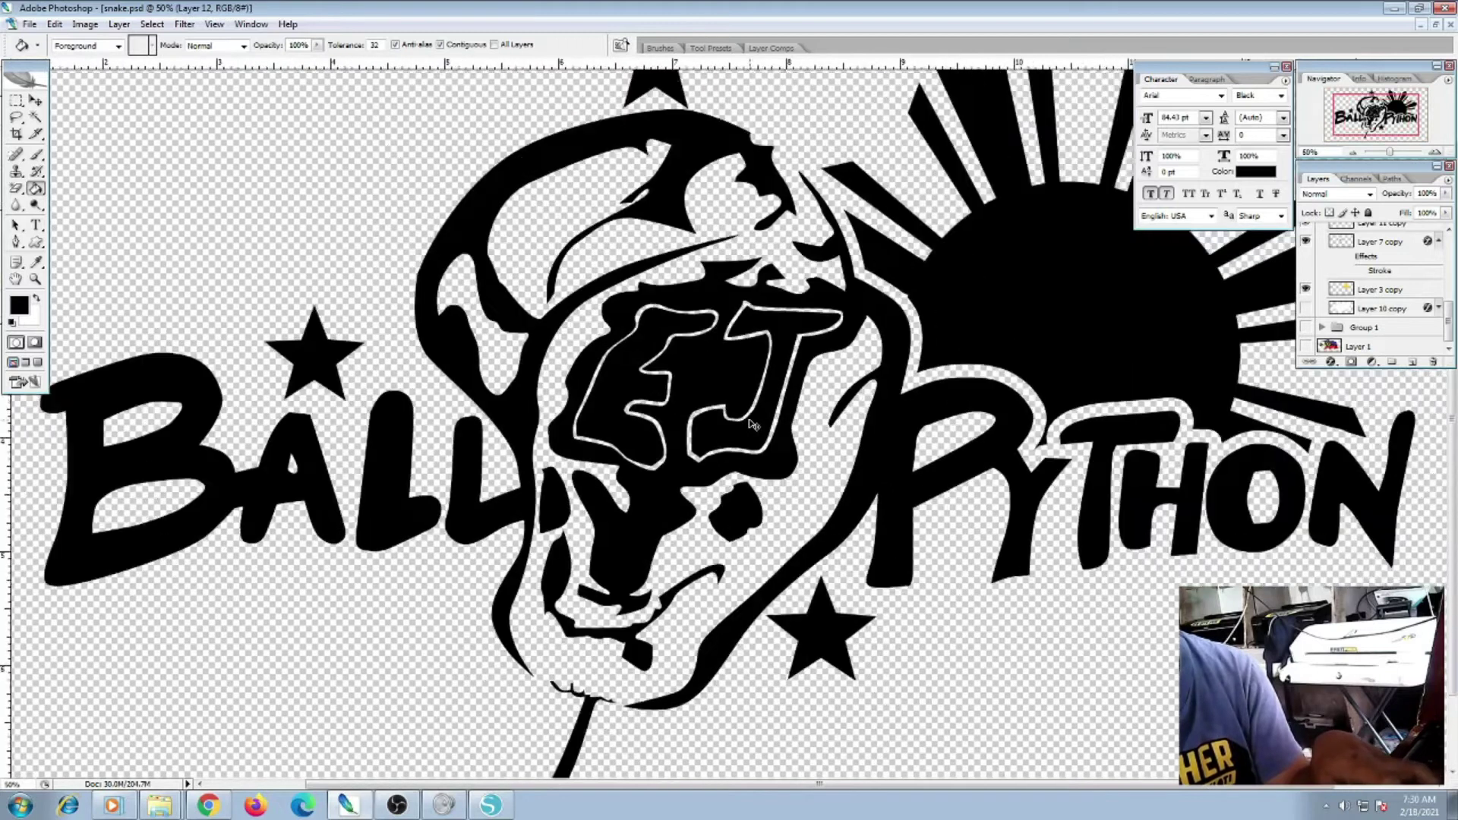
{"action": "left_click", "coordinate": [490, 807]}
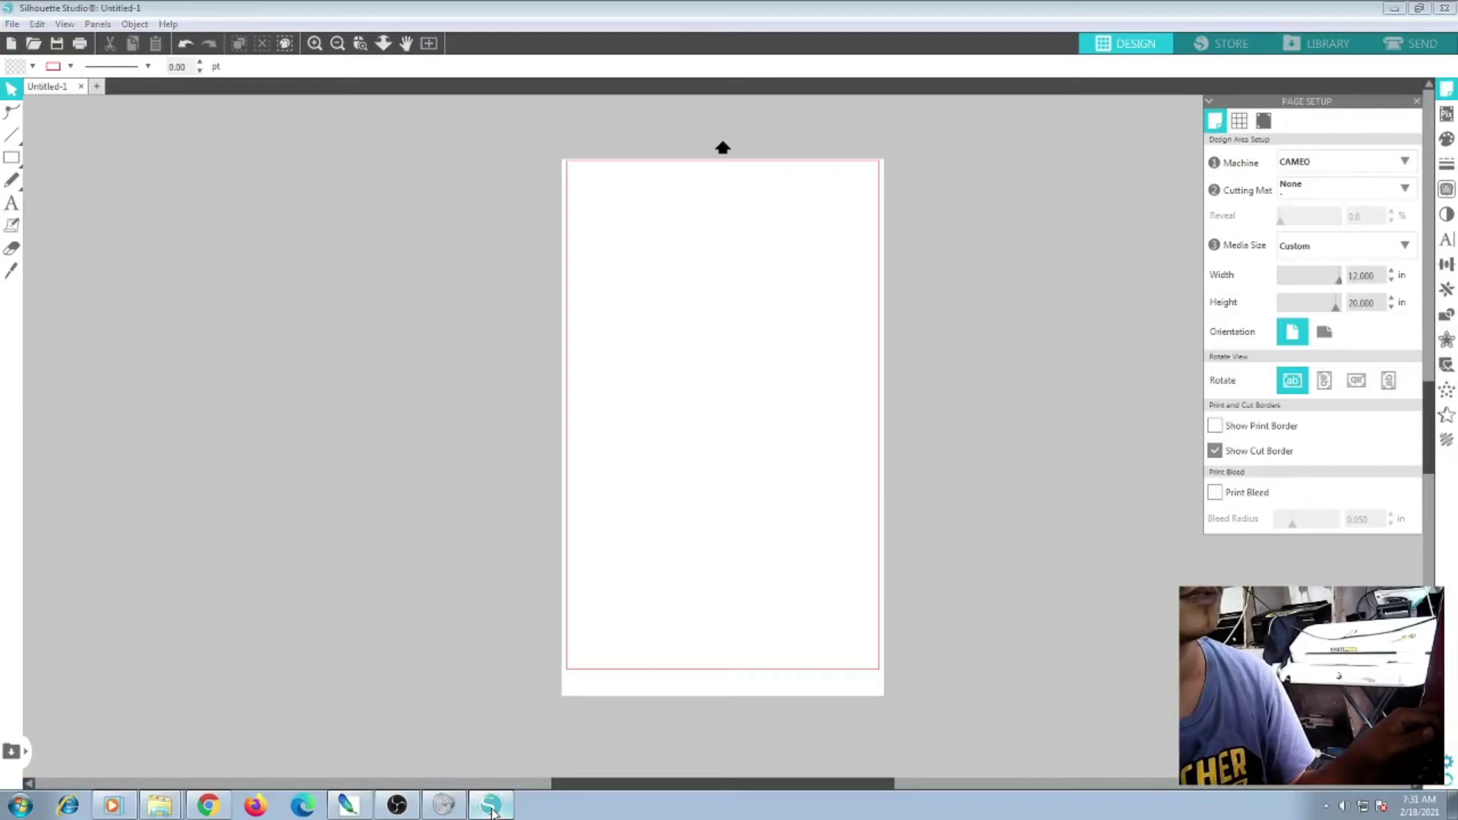
{"action": "left_click", "coordinate": [492, 810]}
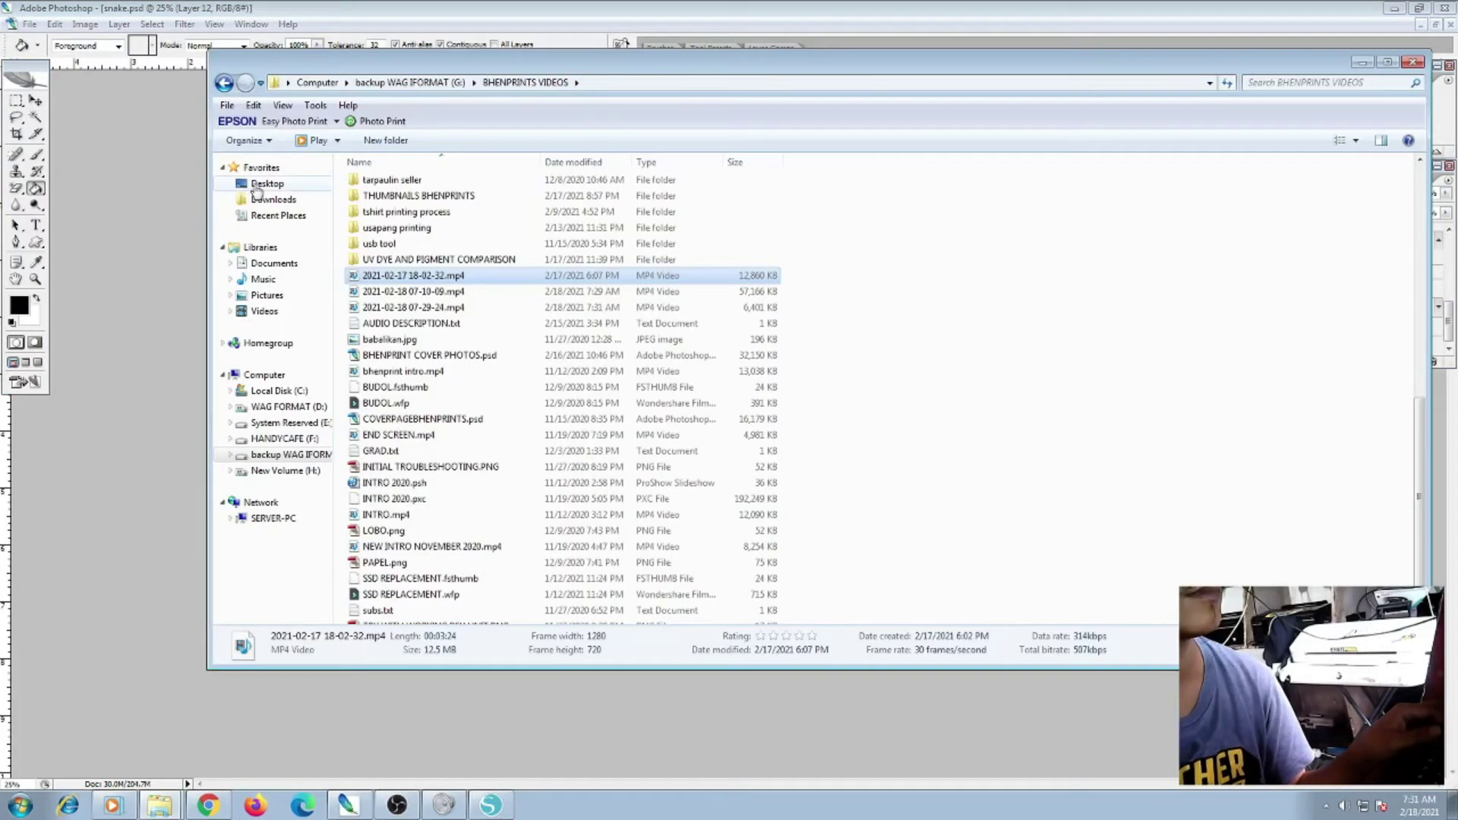
{"action": "left_click", "coordinate": [257, 188]}
{"action": "left_click_drag", "start_coordinate": [1421, 228], "coordinate": [1418, 557]}
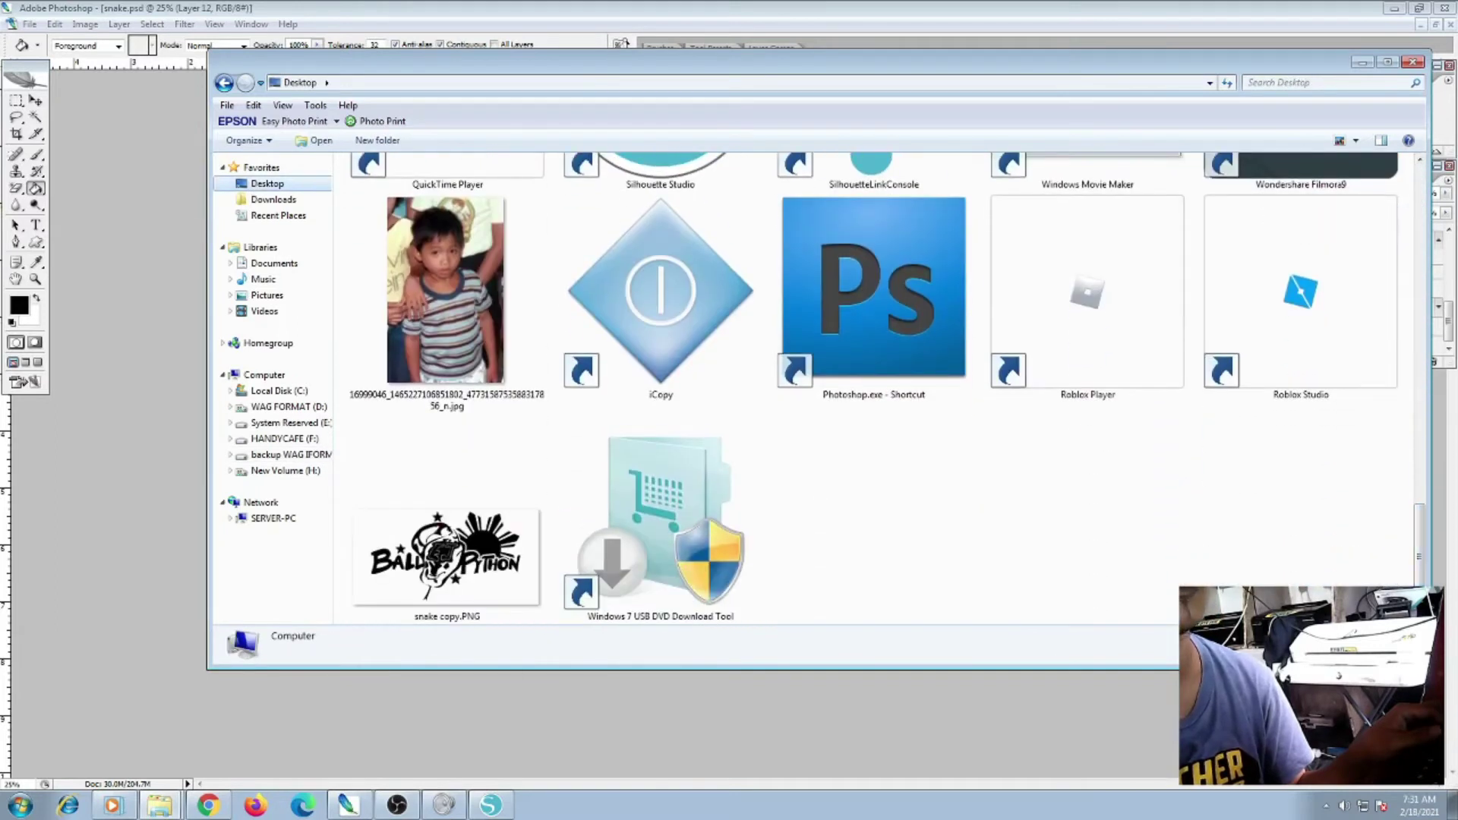
{"action": "left_click_drag", "start_coordinate": [448, 554], "coordinate": [139, 447]}
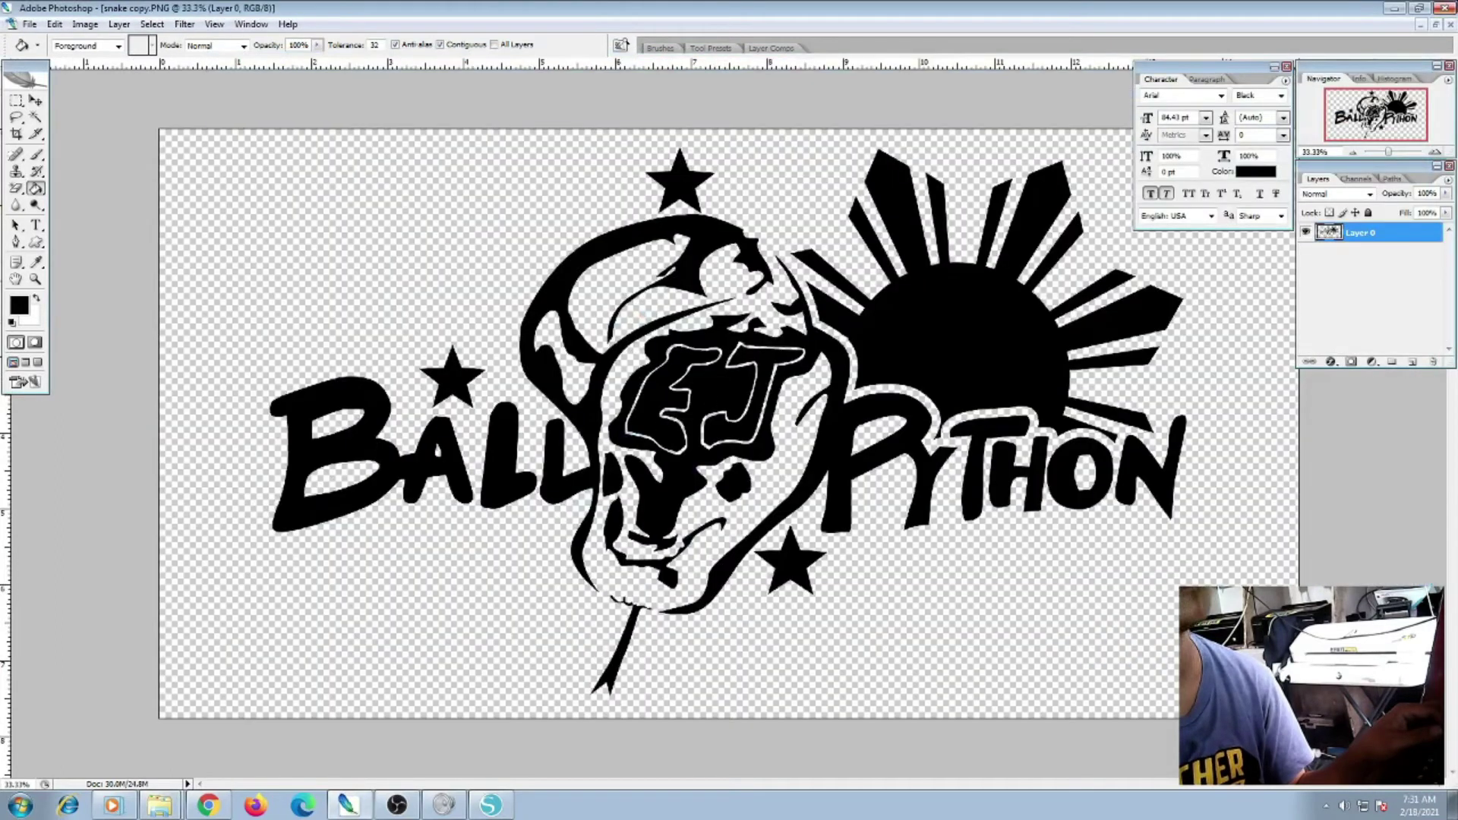
Switch to Silhouette Studio and bring snake copy.PNG from the Desktop folder onto the blank page
{"action": "left_click", "coordinate": [499, 809]}
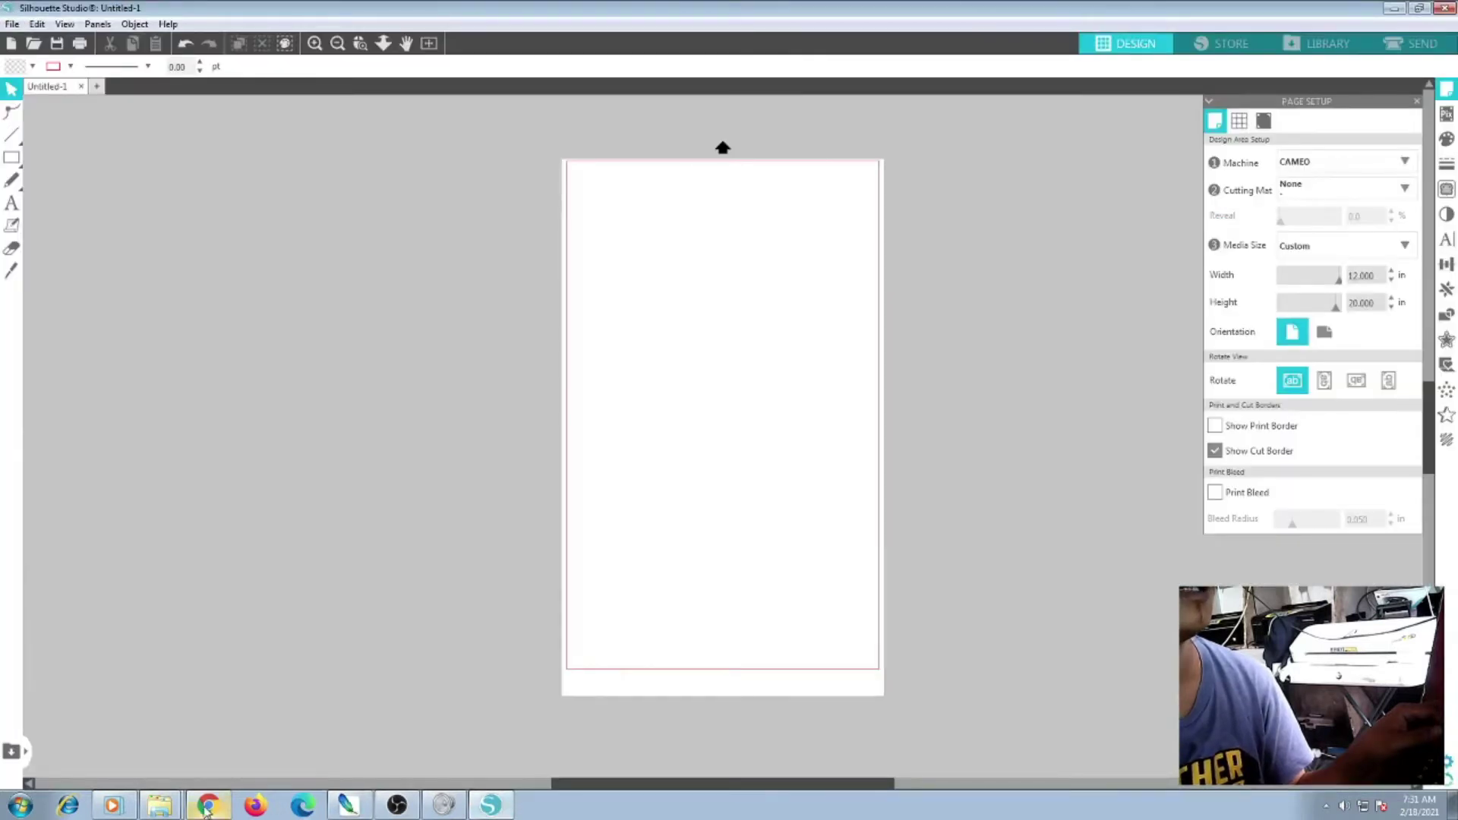
{"action": "left_click", "coordinate": [159, 807]}
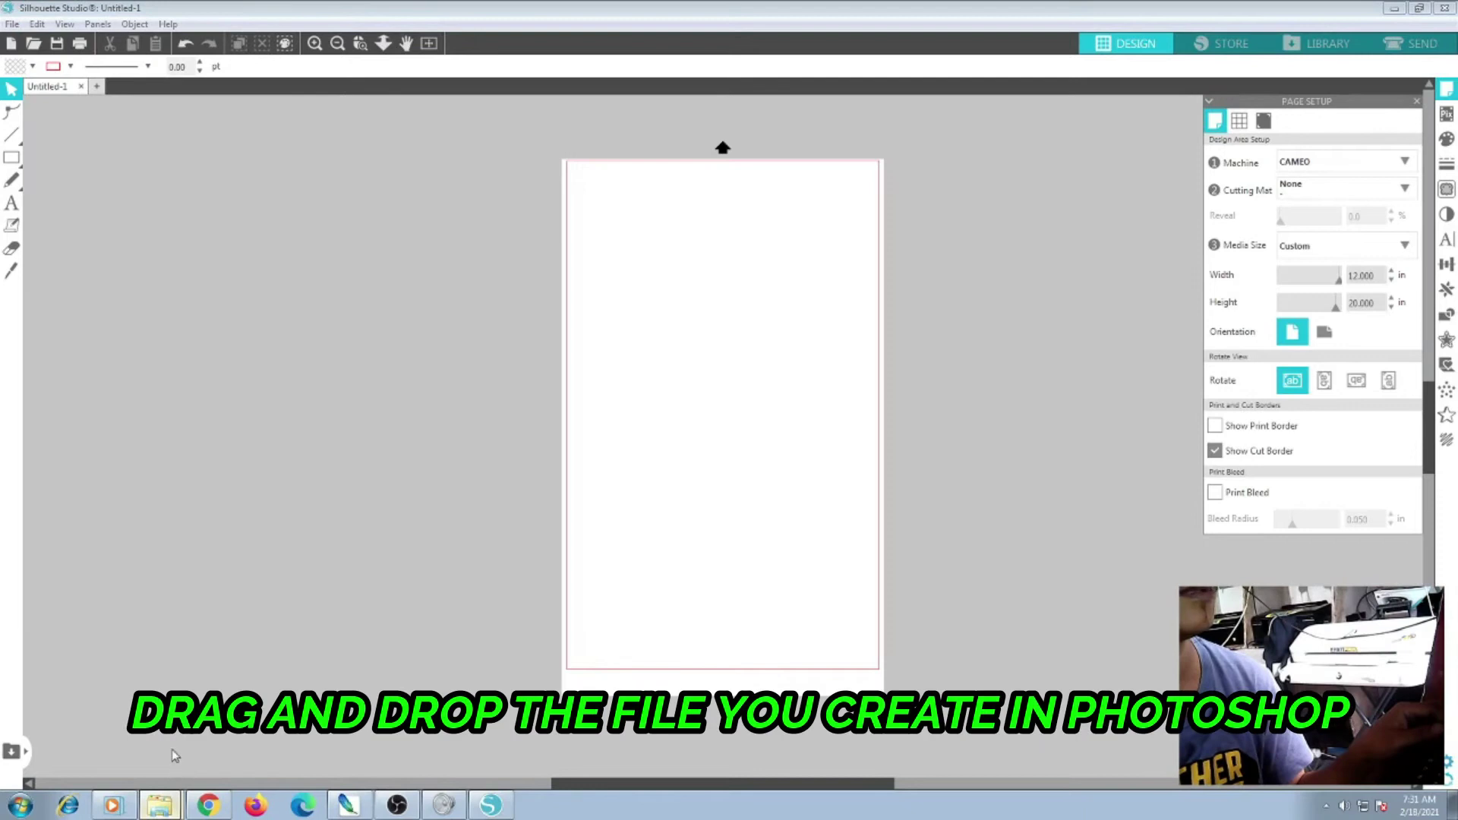
{"action": "left_click_drag", "start_coordinate": [821, 51], "coordinate": [1215, 76]}
{"action": "left_click_drag", "start_coordinate": [841, 577], "coordinate": [369, 388]}
{"action": "left_click_drag", "start_coordinate": [988, 83], "coordinate": [739, 326]}
{"action": "left_click", "coordinate": [1126, 350]}
{"action": "key", "text": "Escape"}
Draw a rectangle about 12.5 x 7.4 in around the whole logo as a measuring frame
{"action": "mouse_move", "coordinate": [16, 157]}
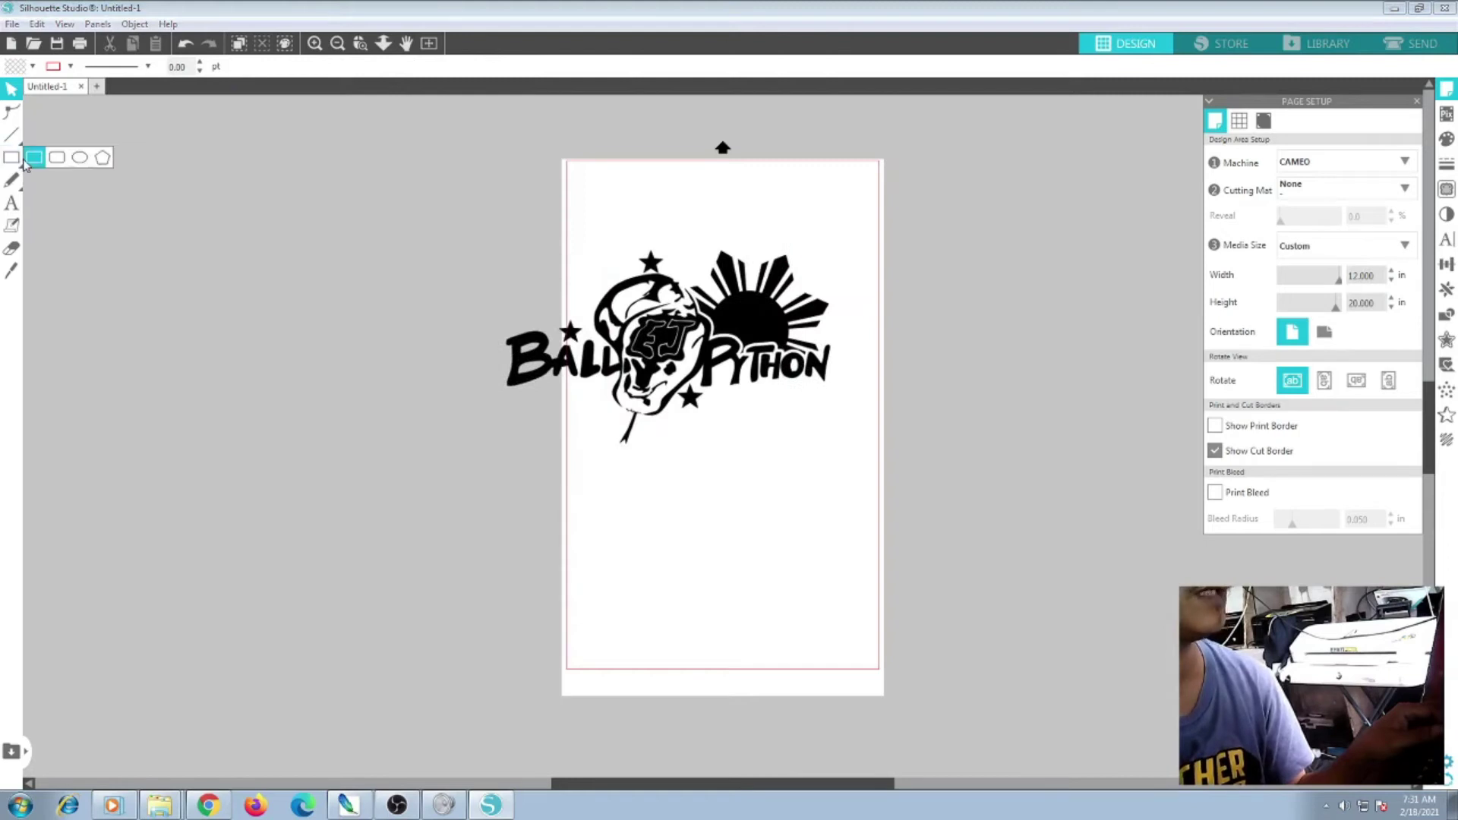
{"action": "left_click", "coordinate": [14, 158]}
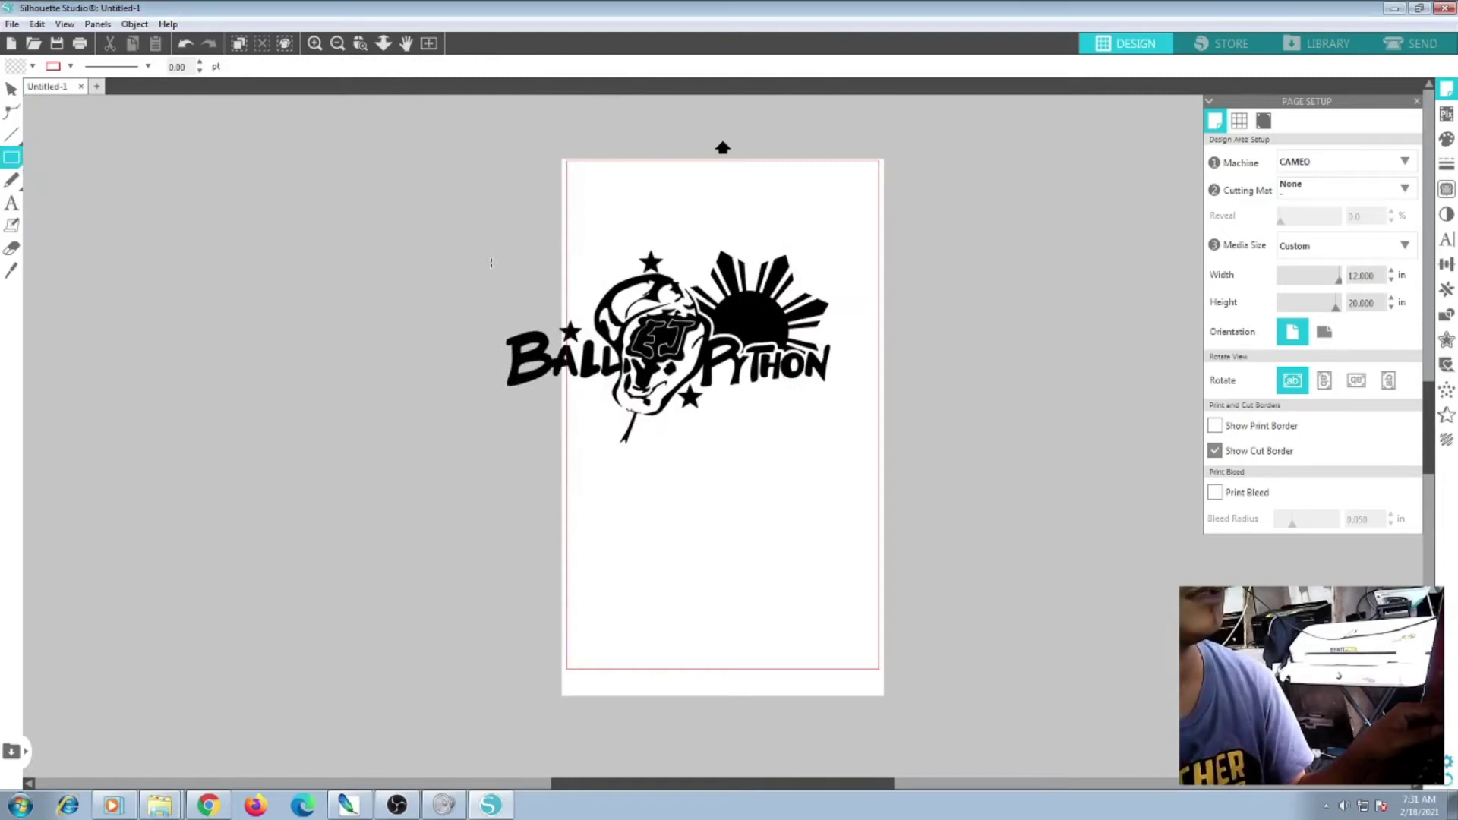
{"action": "left_click_drag", "start_coordinate": [495, 245], "coordinate": [831, 448]}
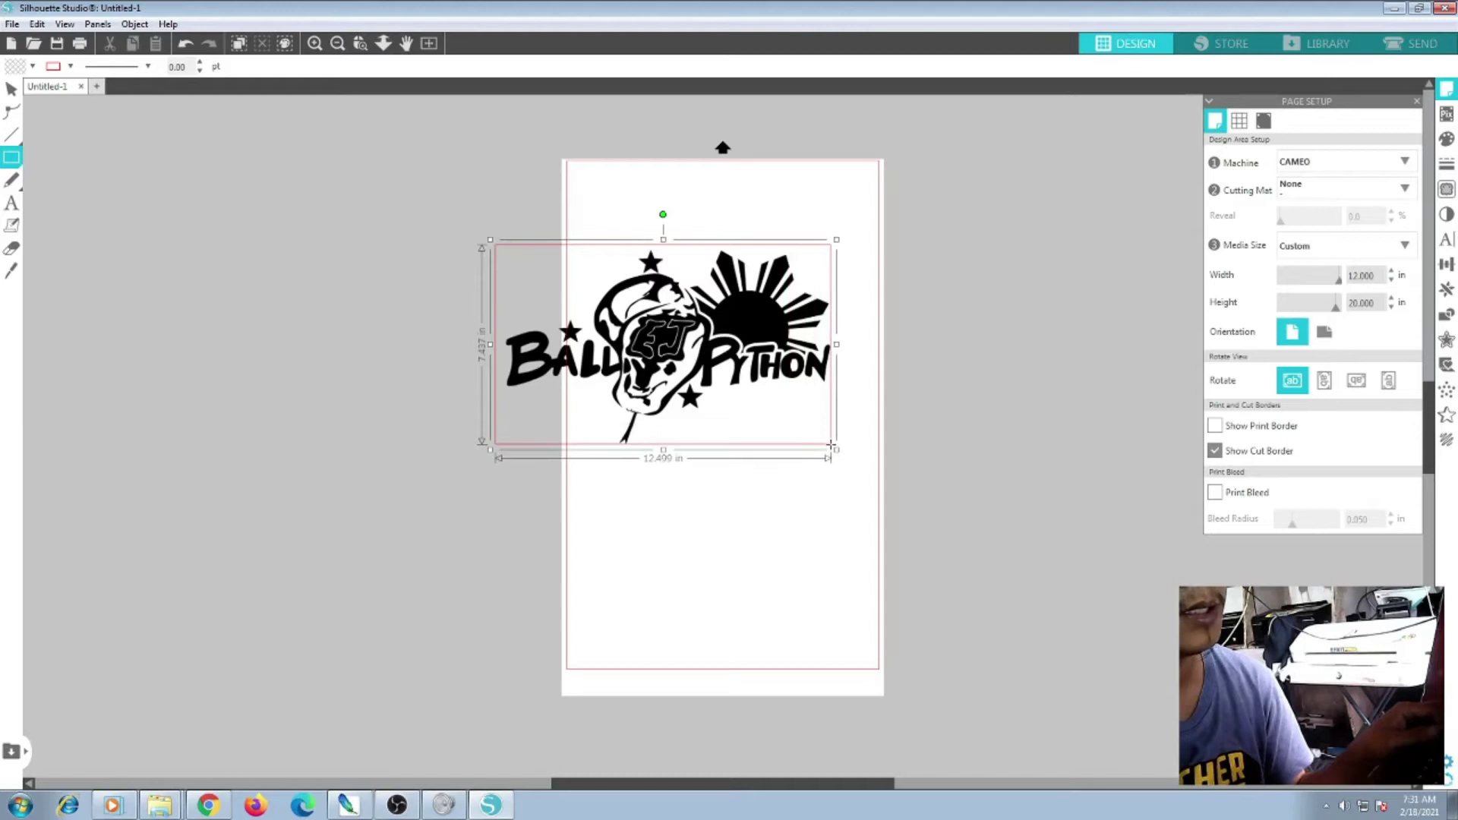
{"action": "key", "text": "p"}
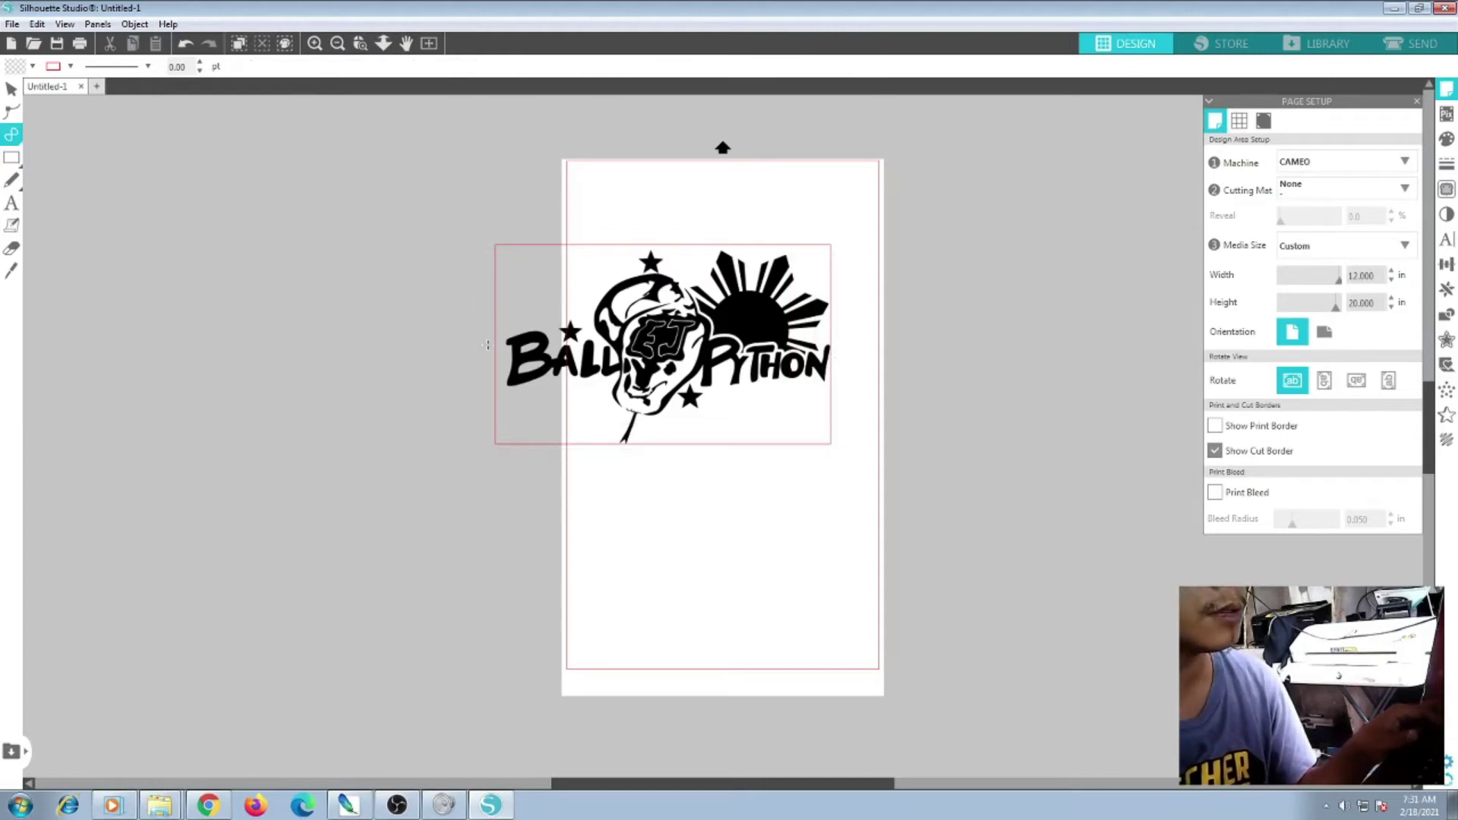
Narrow the measuring rectangle to about 12.16 in wide, bringing its left edge close to the letter B
{"action": "left_click", "coordinate": [286, 44]}
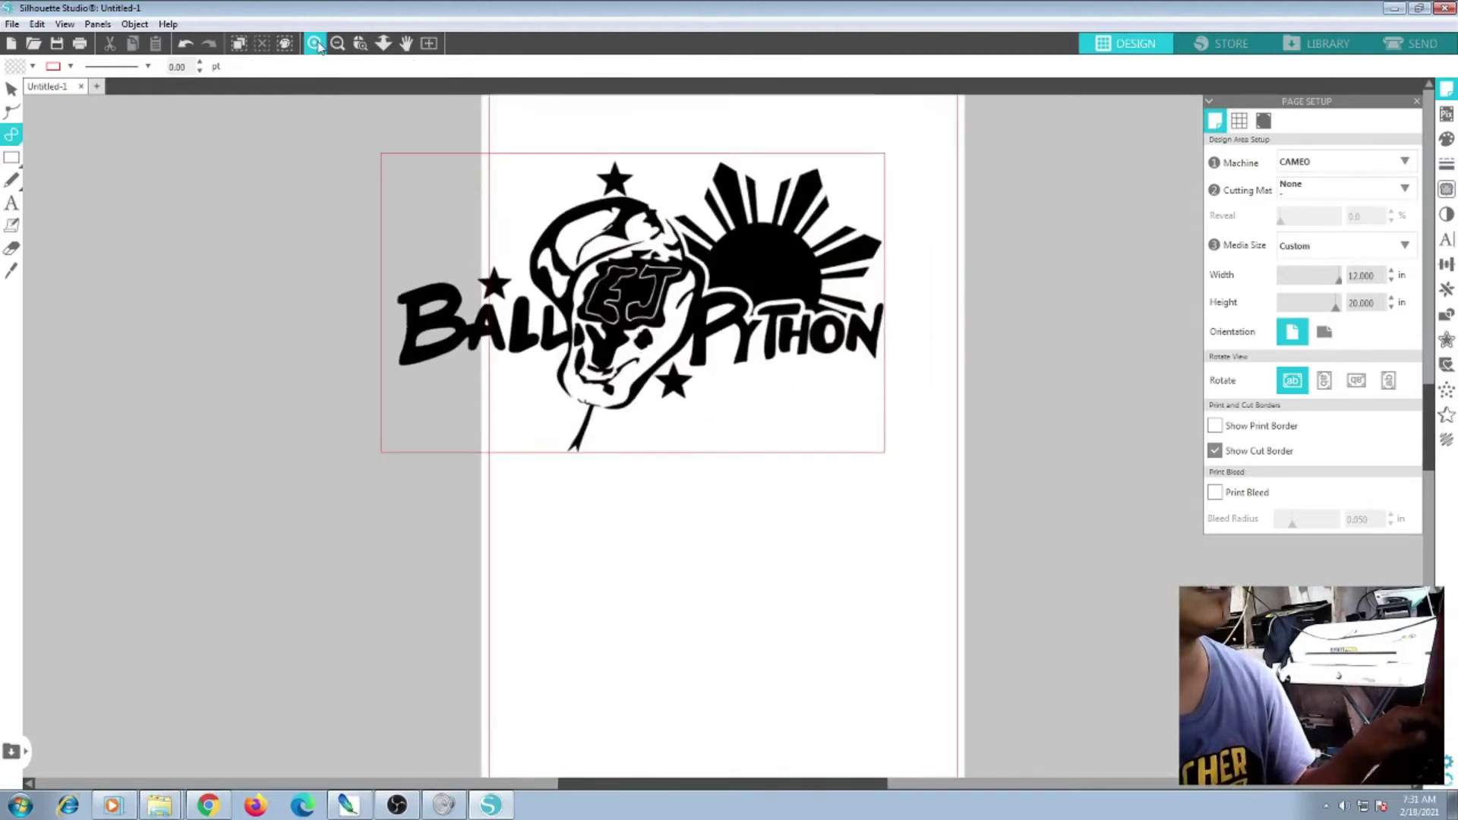
{"action": "left_click", "coordinate": [12, 89]}
{"action": "left_click", "coordinate": [216, 275]}
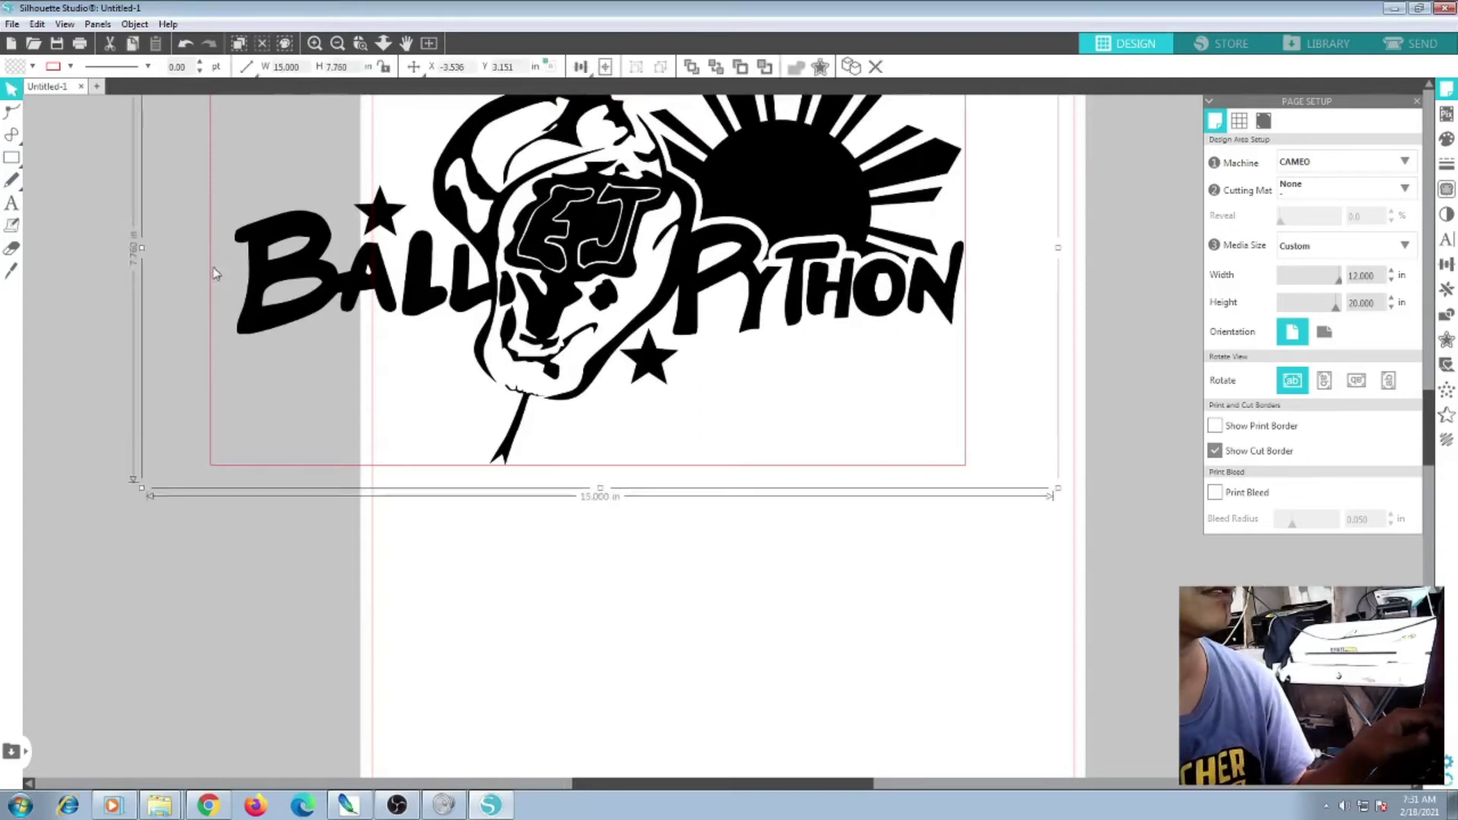
{"action": "mouse_move", "coordinate": [142, 248]}
{"action": "left_mouse_down"}
{"action": "mouse_move", "coordinate": [162, 245]}
{"action": "mouse_move", "coordinate": [139, 247]}
{"action": "left_mouse_up"}
{"action": "key", "text": "ctrl+z"}
{"action": "left_click", "coordinate": [209, 545]}
{"action": "left_click", "coordinate": [247, 471]}
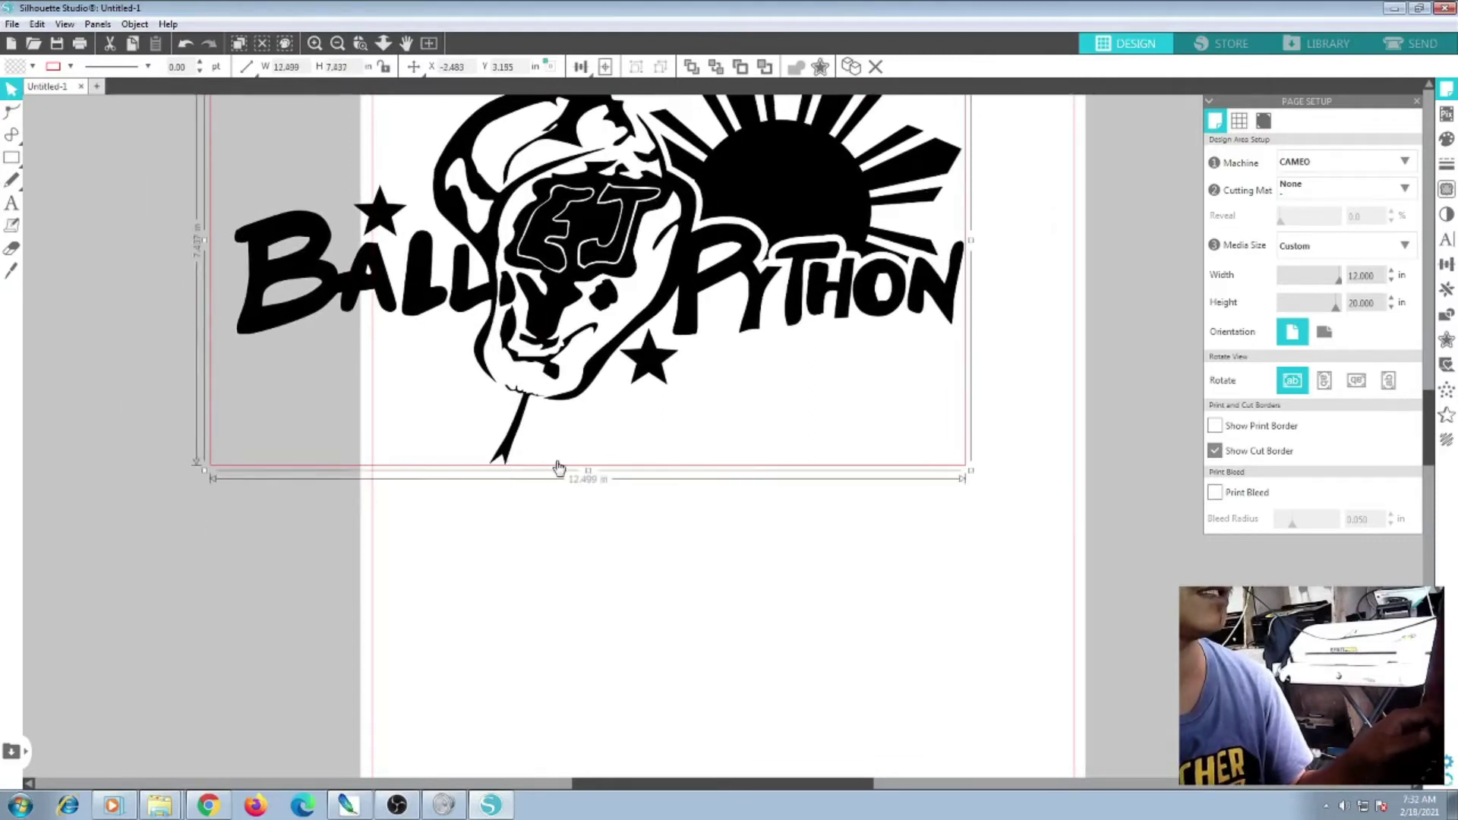
{"action": "left_click_drag", "start_coordinate": [208, 246], "coordinate": [228, 244]}
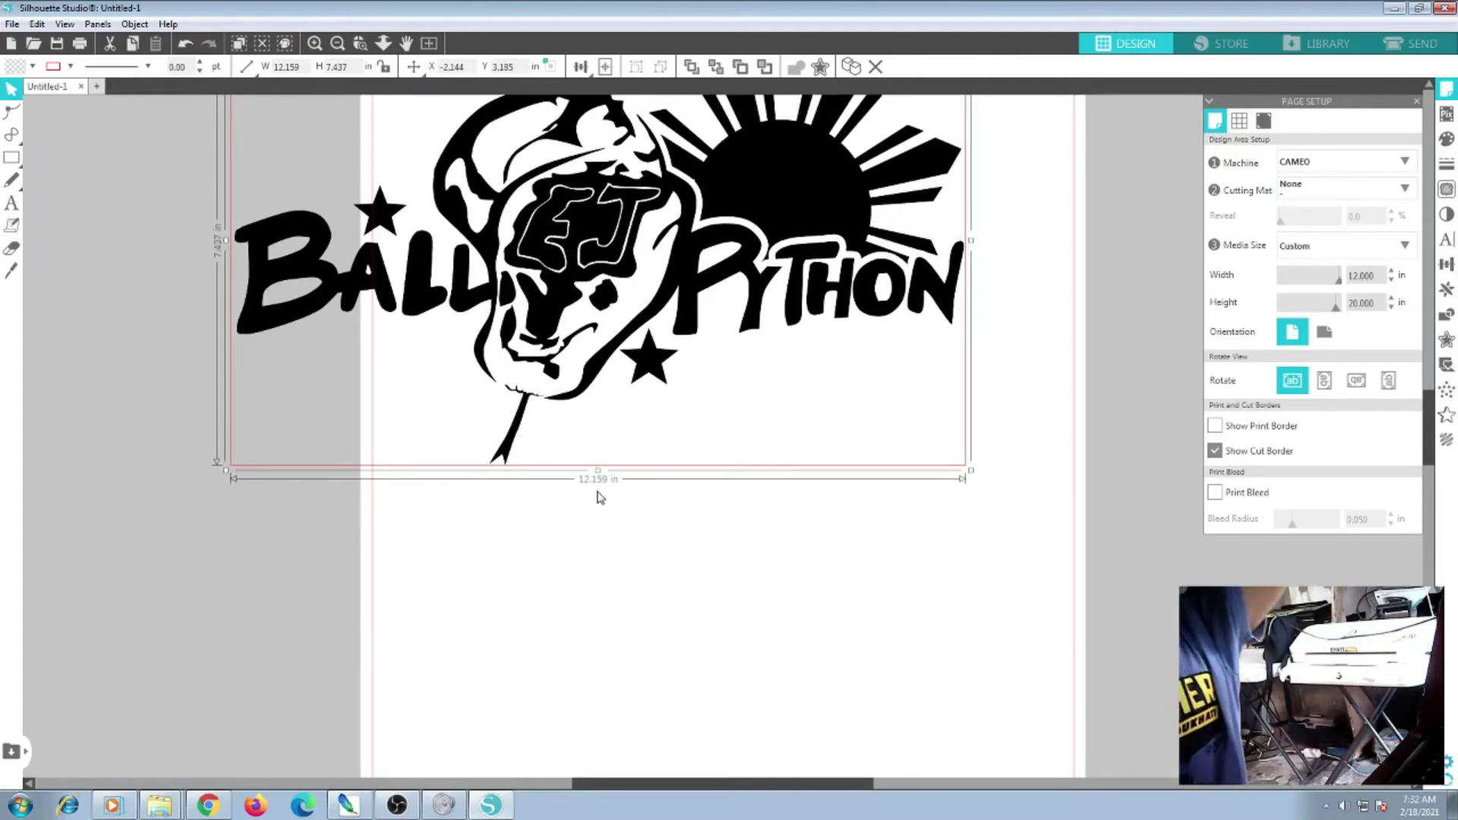
Examine how closely the measuring rectangle fits the logo along its lower and left edges
{"action": "left_click", "coordinate": [315, 50]}
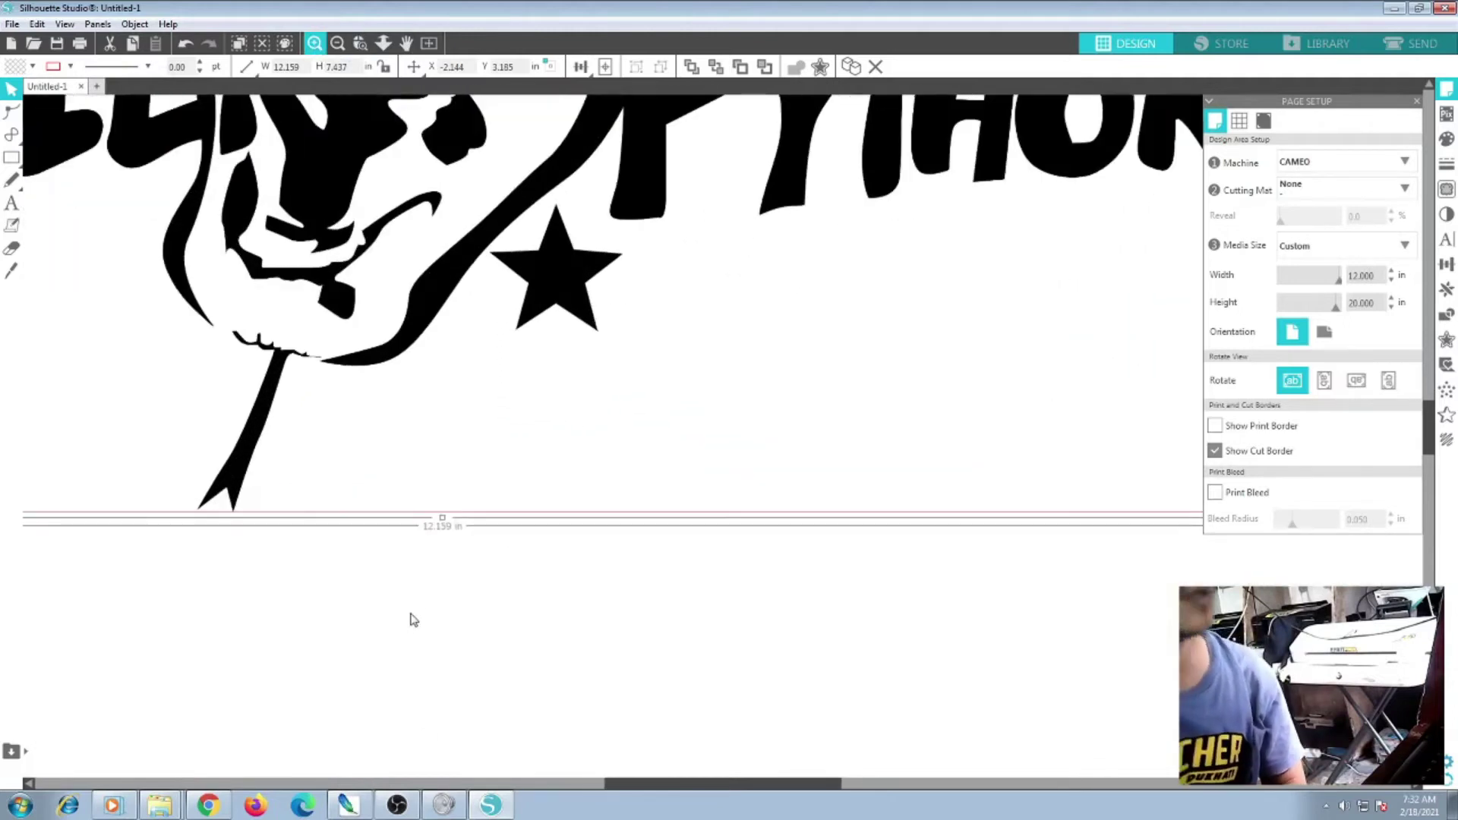
{"action": "left_click_drag", "start_coordinate": [640, 785], "coordinate": [490, 726]}
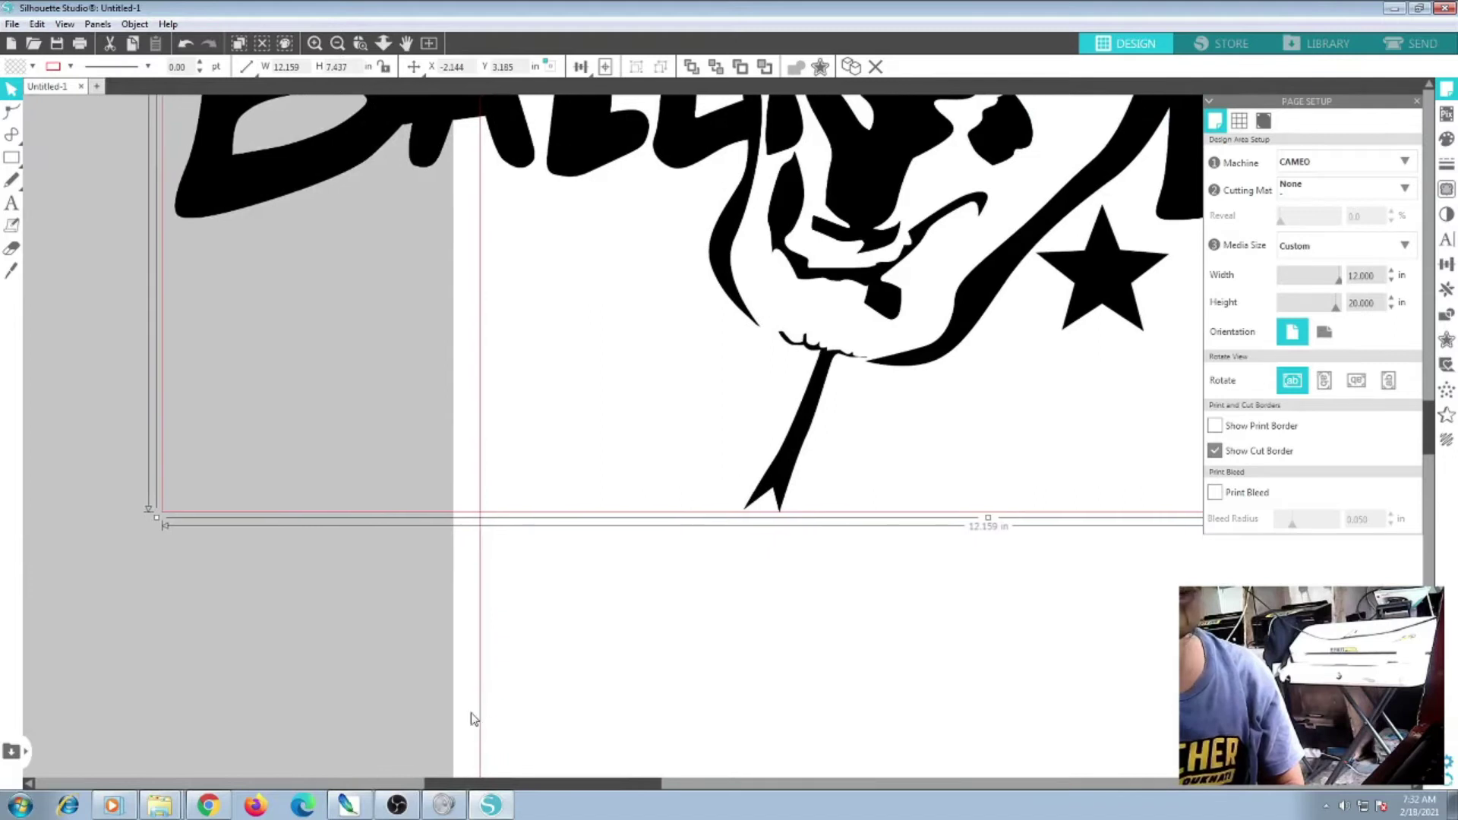
{"action": "left_click_drag", "start_coordinate": [404, 344], "coordinate": [397, 407]}
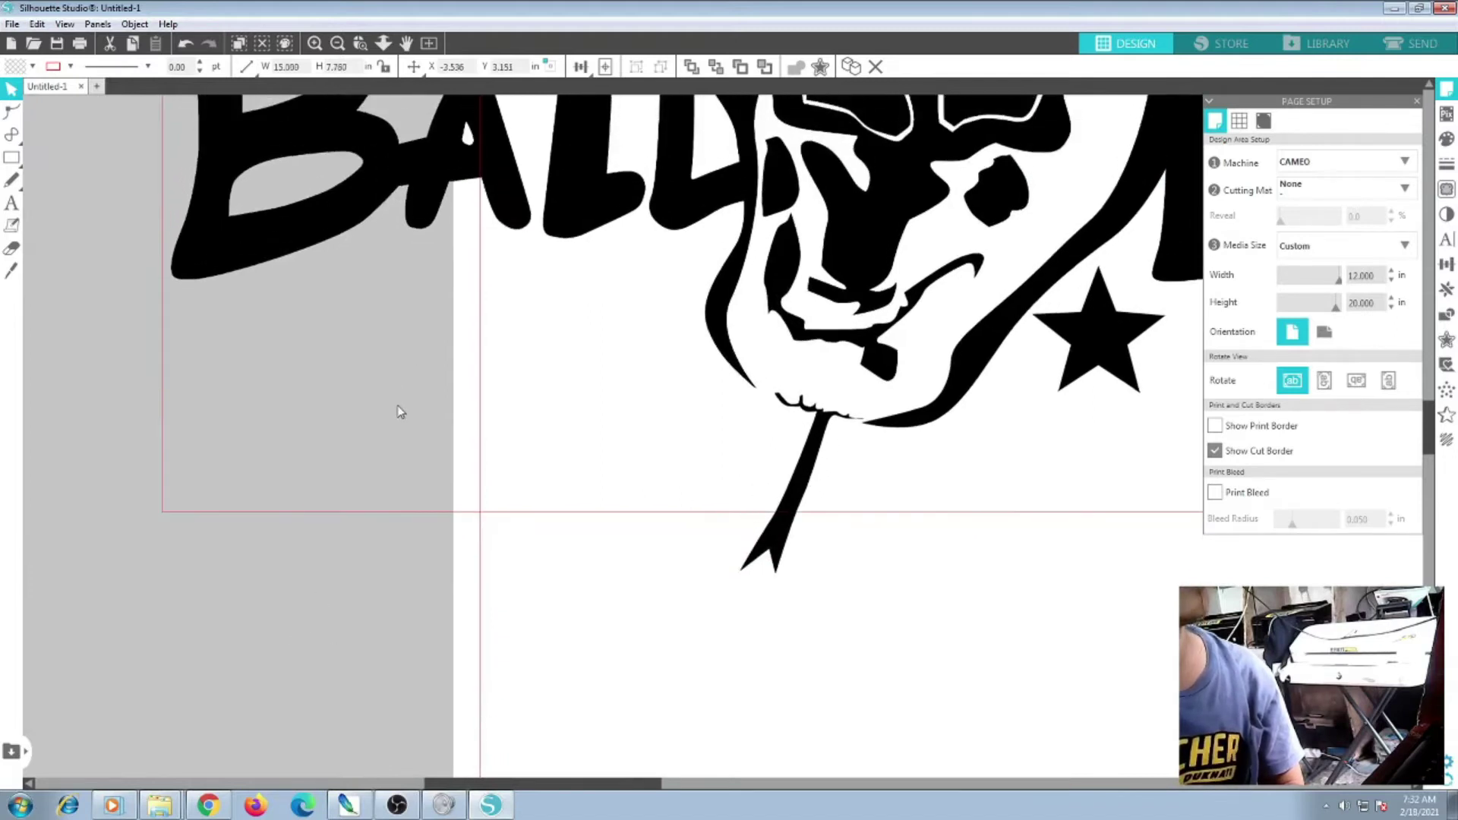
{"action": "left_click", "coordinate": [397, 427]}
{"action": "scroll", "coordinate": [434, 437], "scroll_direction": "down", "scroll_amount": 1}
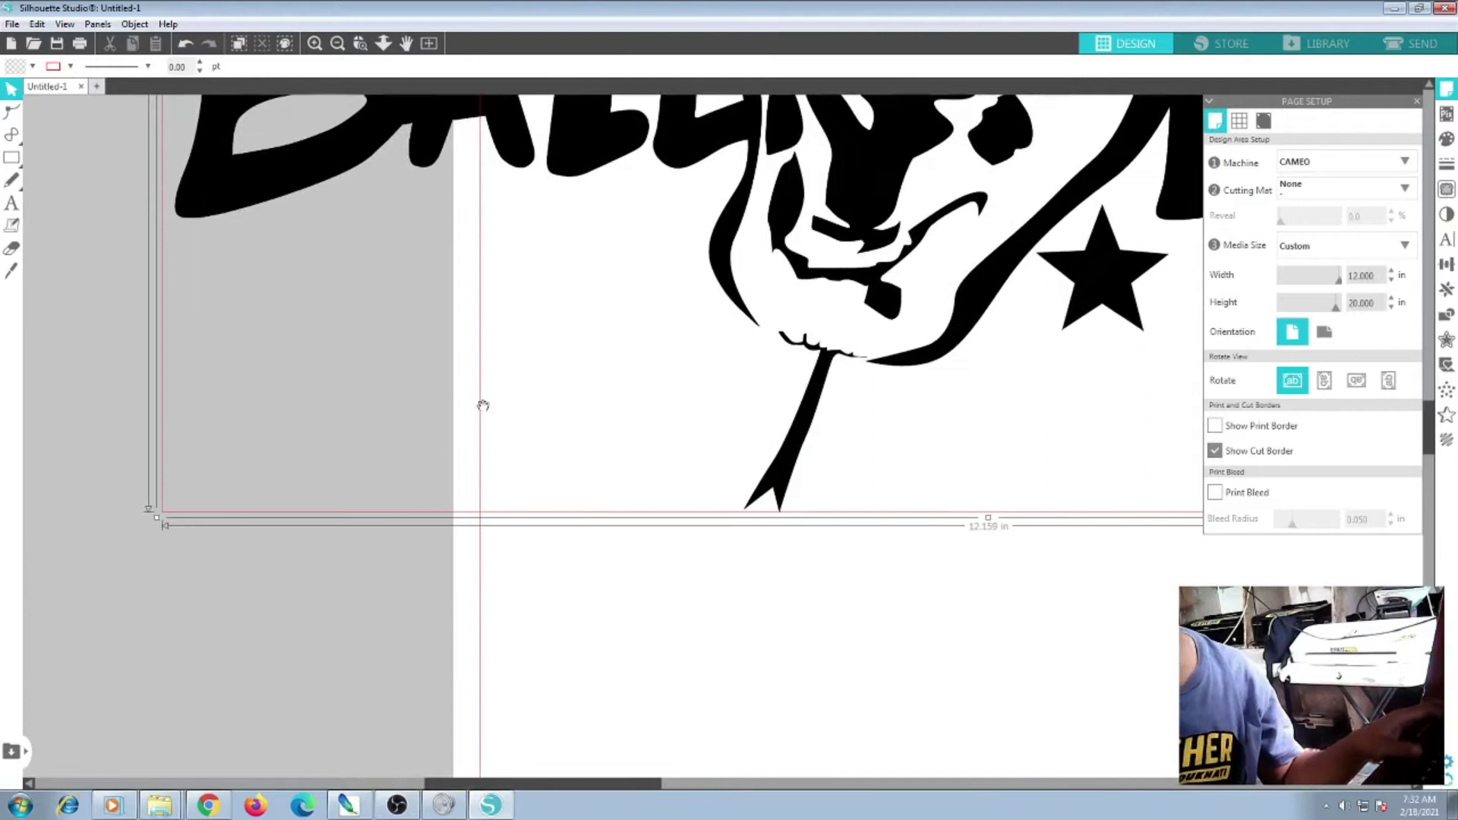
{"action": "scroll", "coordinate": [371, 417], "scroll_direction": "up", "scroll_amount": 1}
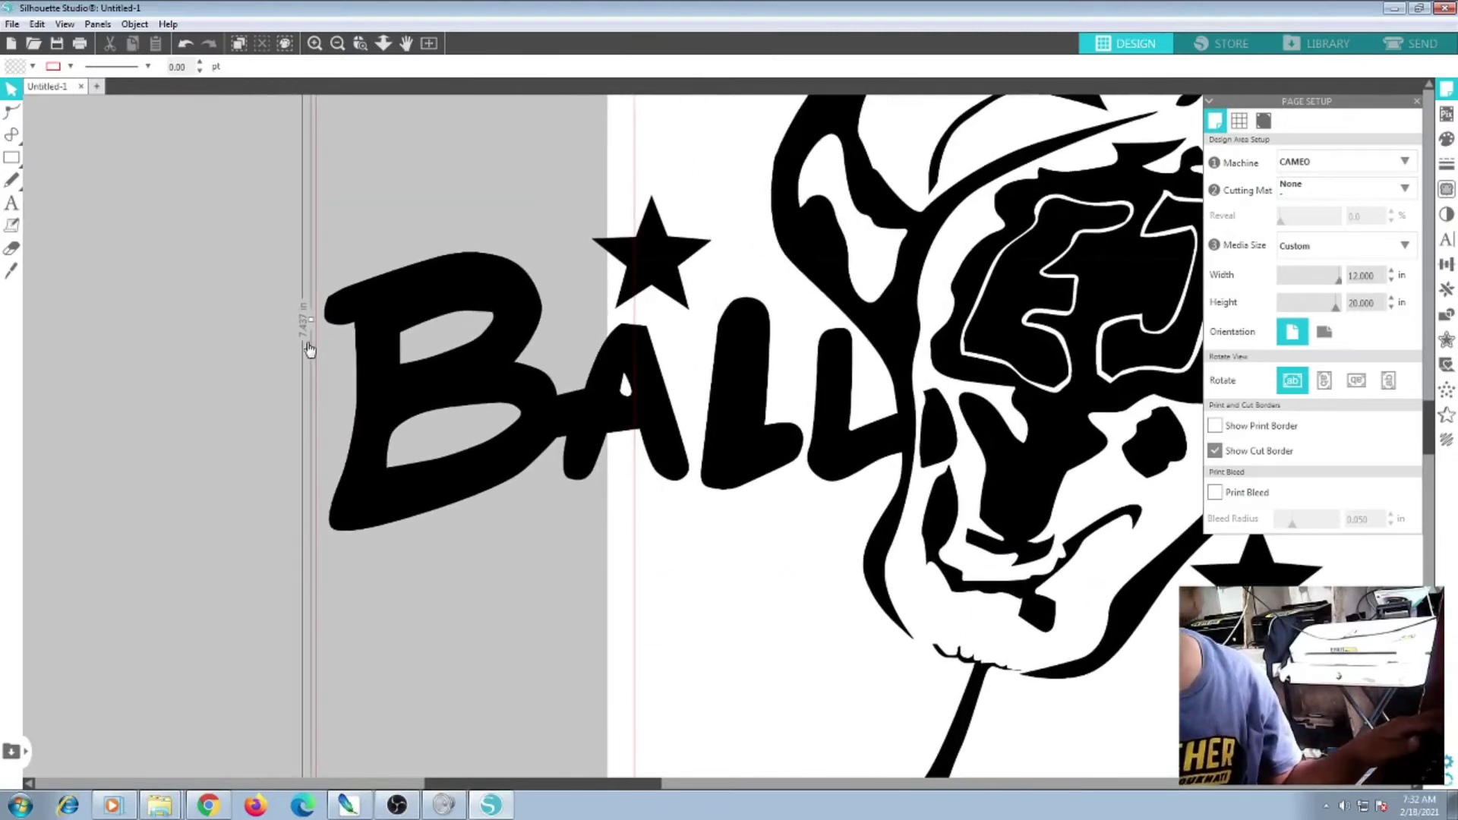
{"action": "left_click", "coordinate": [310, 349]}
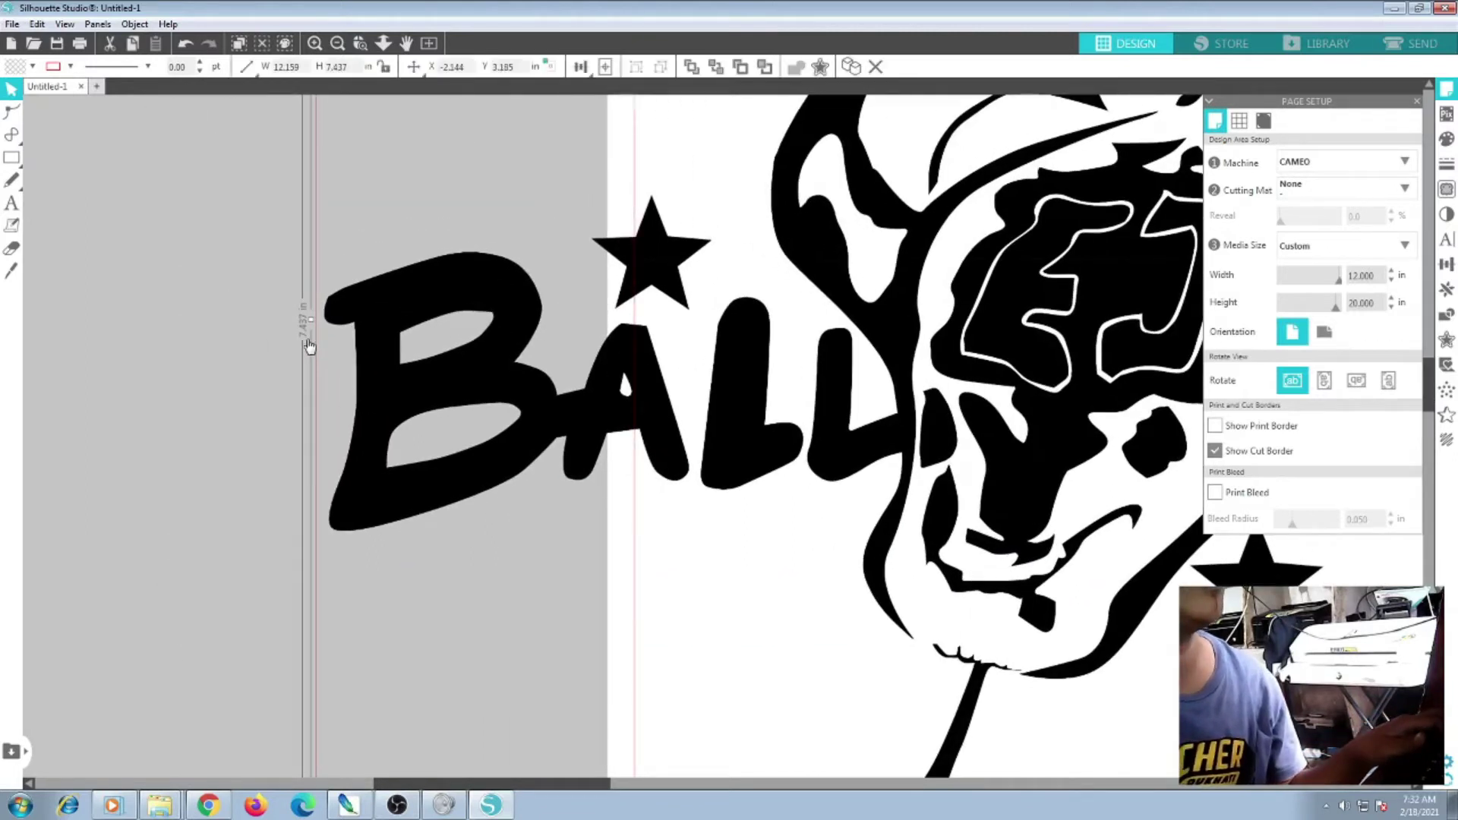
{"action": "left_click", "coordinate": [338, 44]}
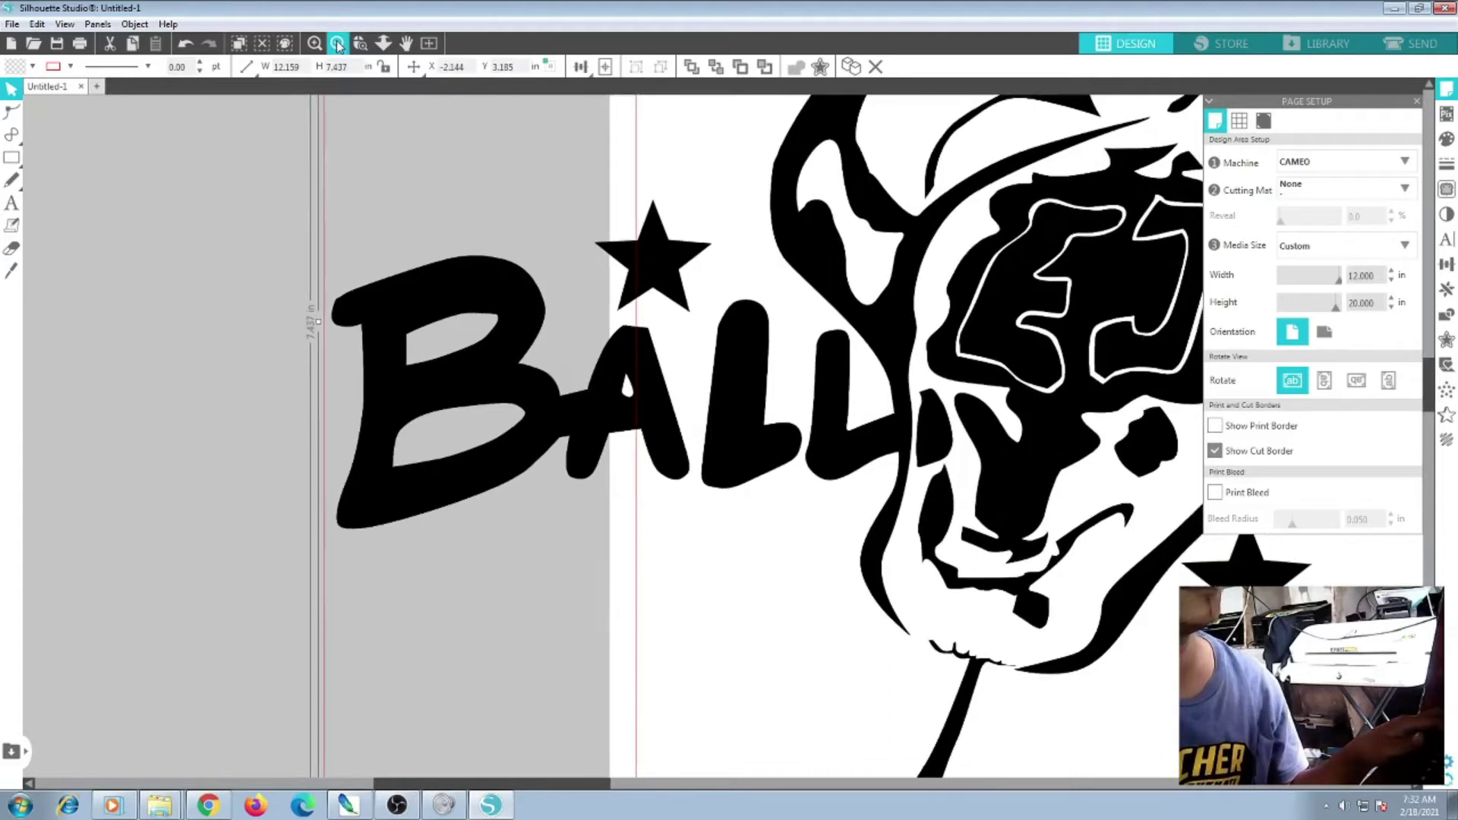
{"action": "scroll", "coordinate": [532, 342], "scroll_direction": "down", "scroll_amount": 1}
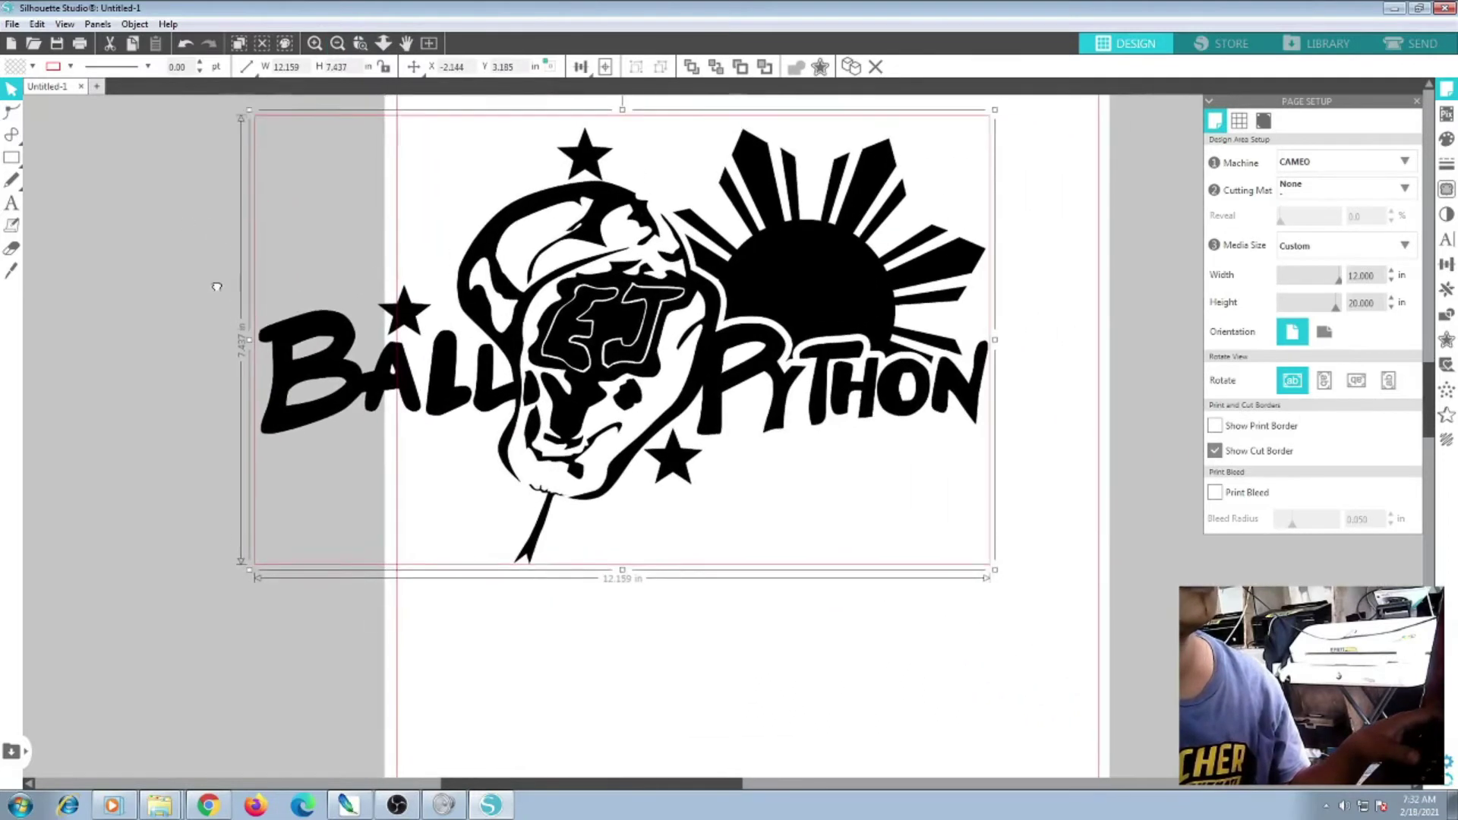
{"action": "scroll", "coordinate": [835, 532], "scroll_direction": "up", "scroll_amount": 1}
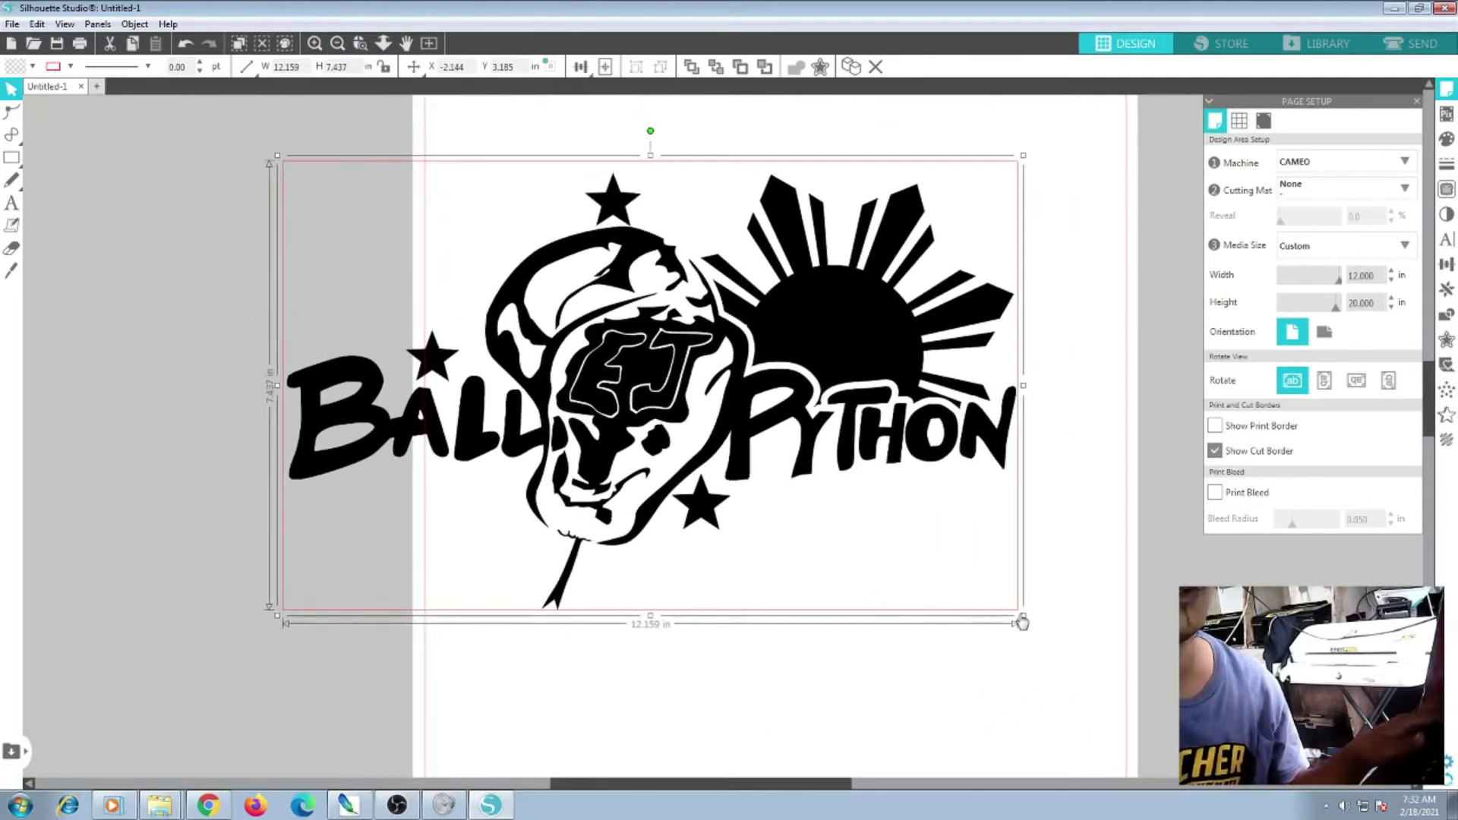
Scale the rectangle down to about 9.96 in wide and shift it down and left of the logo
{"action": "left_click_drag", "start_coordinate": [1022, 616], "coordinate": [935, 581]}
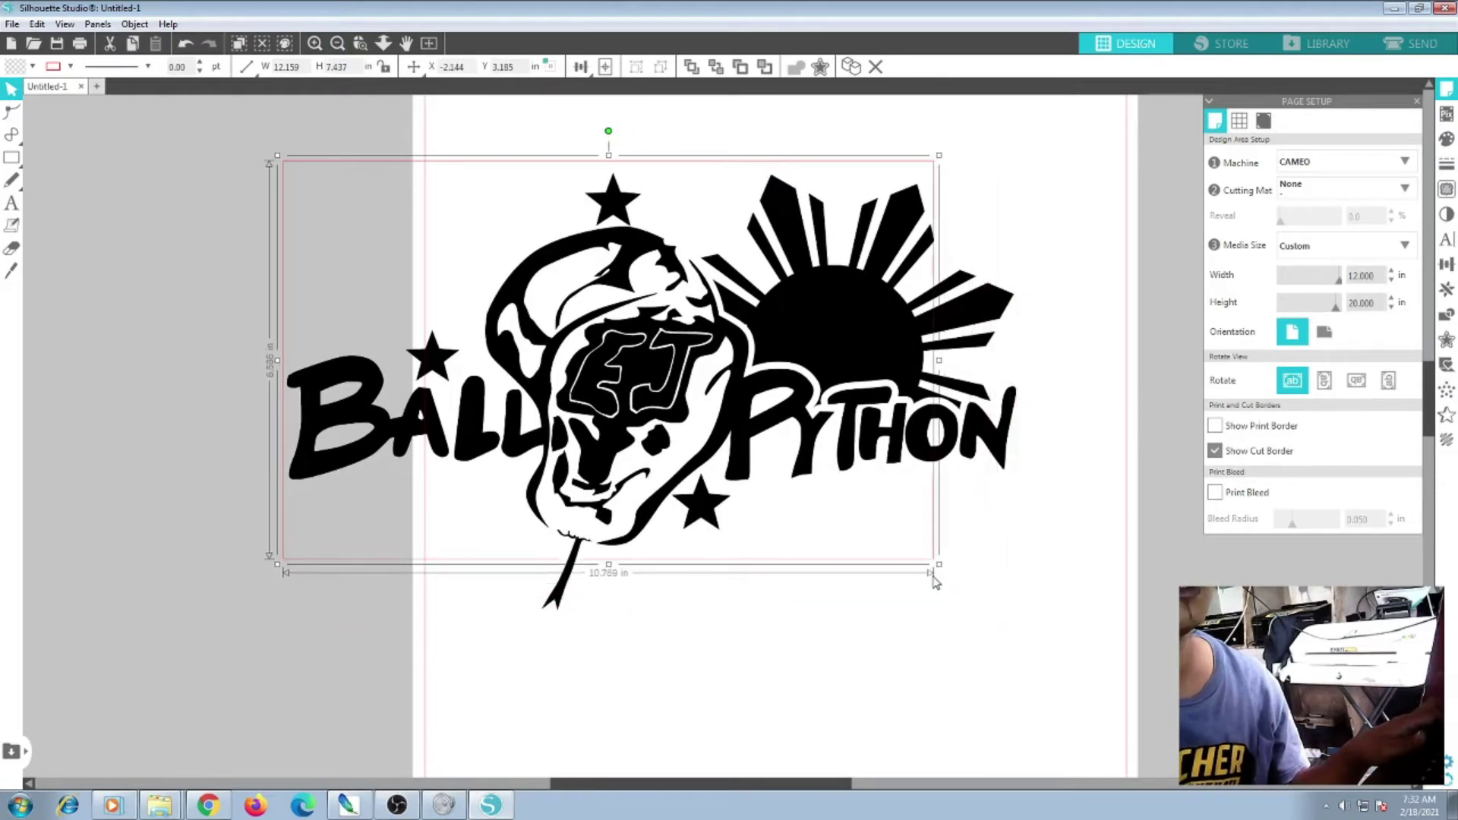
{"action": "left_click_drag", "start_coordinate": [580, 167], "coordinate": [458, 337]}
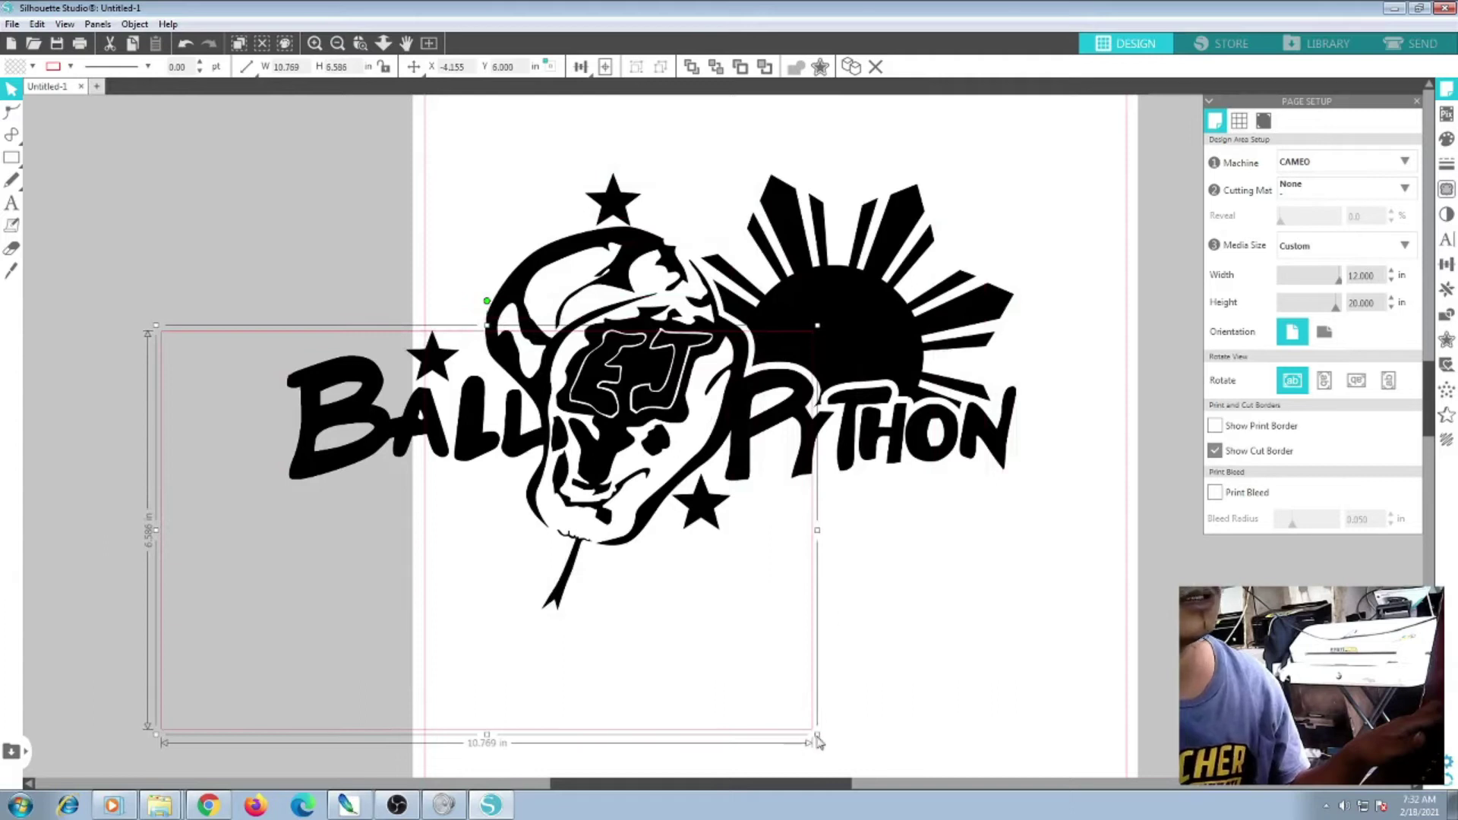
{"action": "left_click_drag", "start_coordinate": [816, 736], "coordinate": [768, 714]}
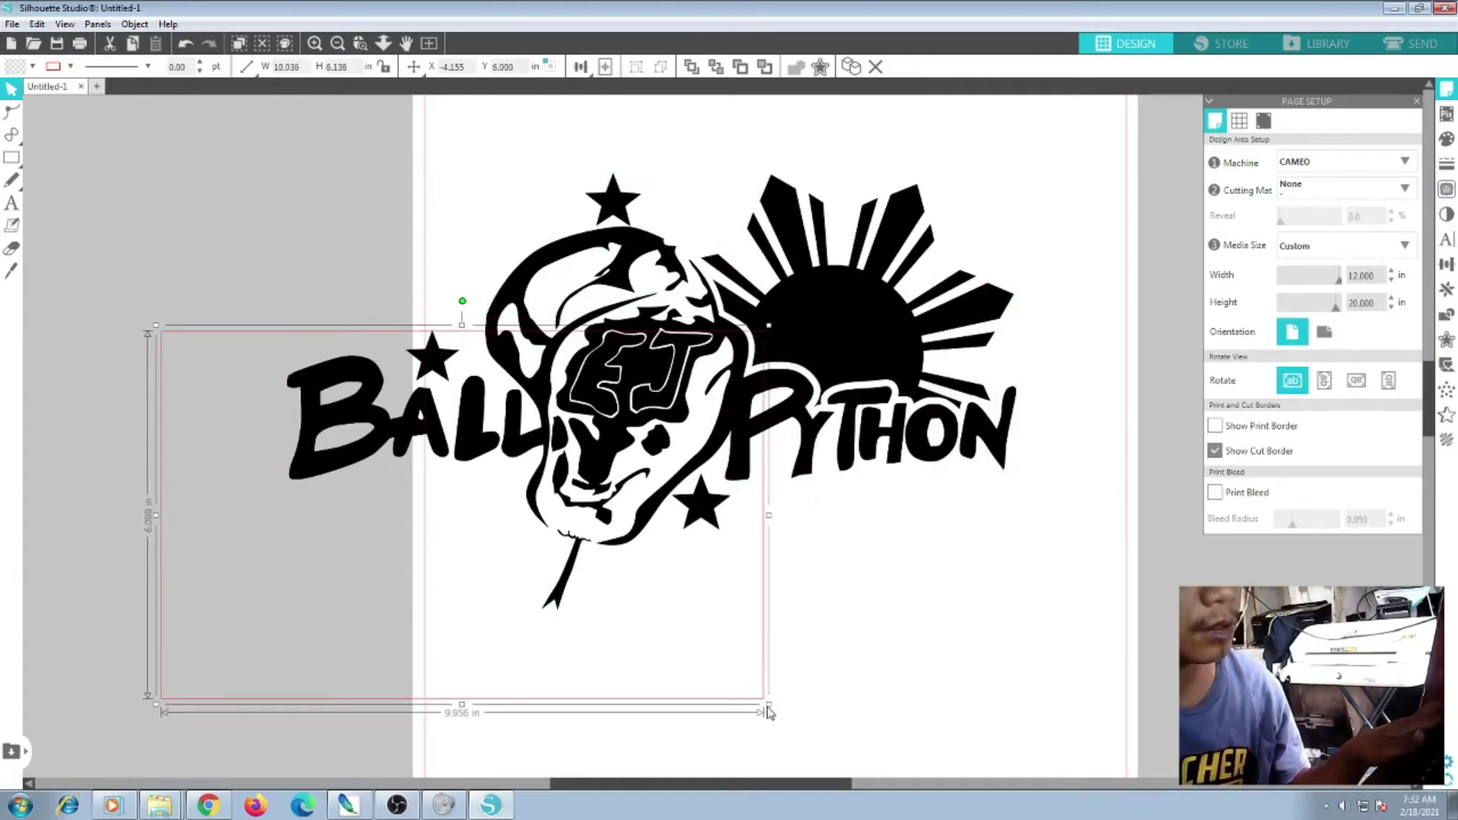
Move the logo over the reduced rectangle and scale it down to match the rectangle's width
{"action": "left_click_drag", "start_coordinate": [805, 334], "coordinate": [682, 476]}
{"action": "left_click", "coordinate": [682, 476]}
{"action": "left_click_drag", "start_coordinate": [983, 310], "coordinate": [839, 354]}
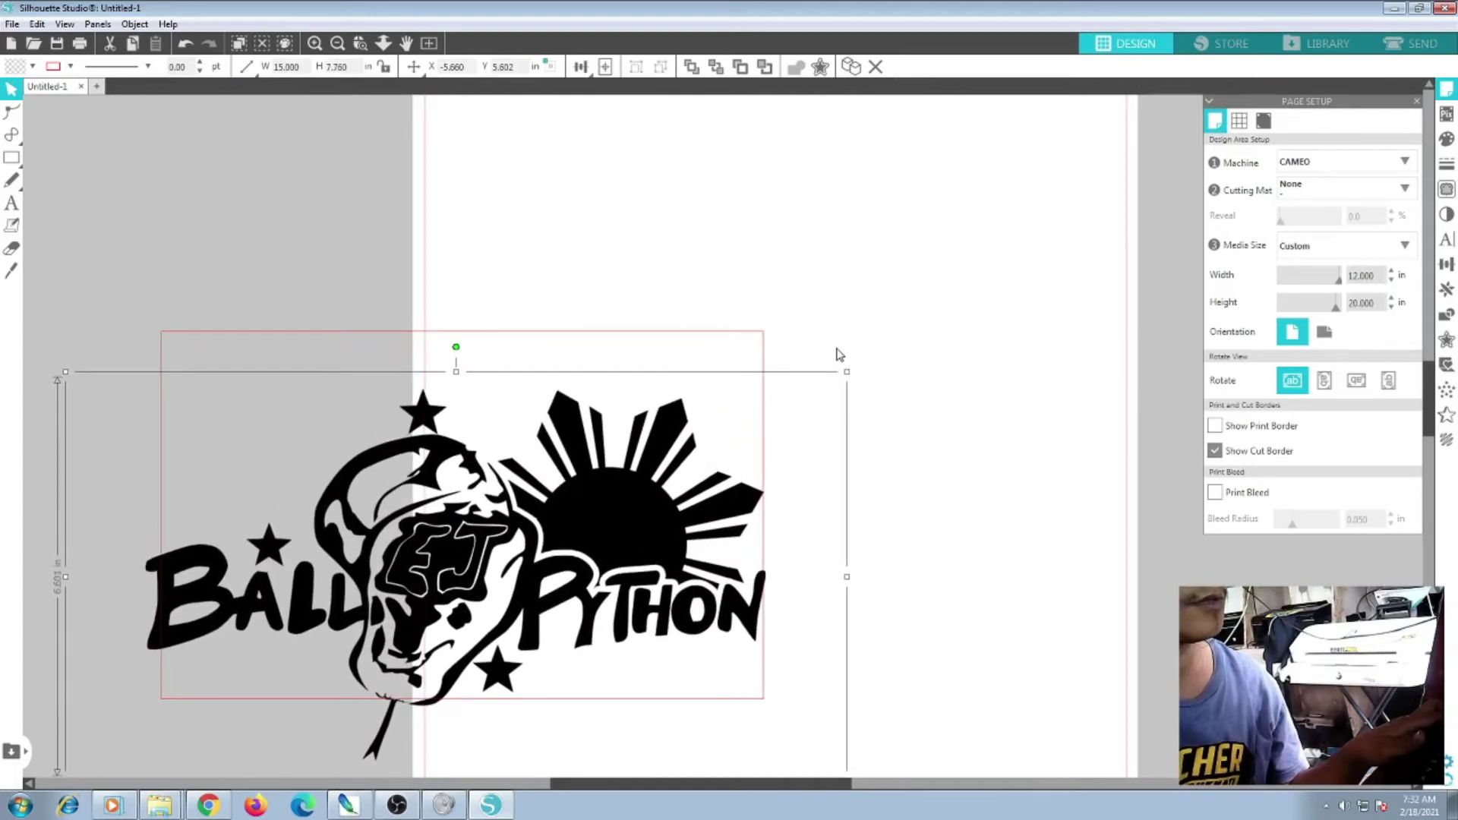
{"action": "left_click_drag", "start_coordinate": [66, 372], "coordinate": [79, 379]}
Move the resized logo to the top of the page and place the measuring rectangle off the page
{"action": "left_click_drag", "start_coordinate": [591, 534], "coordinate": [852, 235]}
{"action": "left_click", "coordinate": [338, 43]}
{"action": "left_click_drag", "start_coordinate": [364, 372], "coordinate": [142, 369]}
{"action": "left_click", "coordinate": [486, 303]}
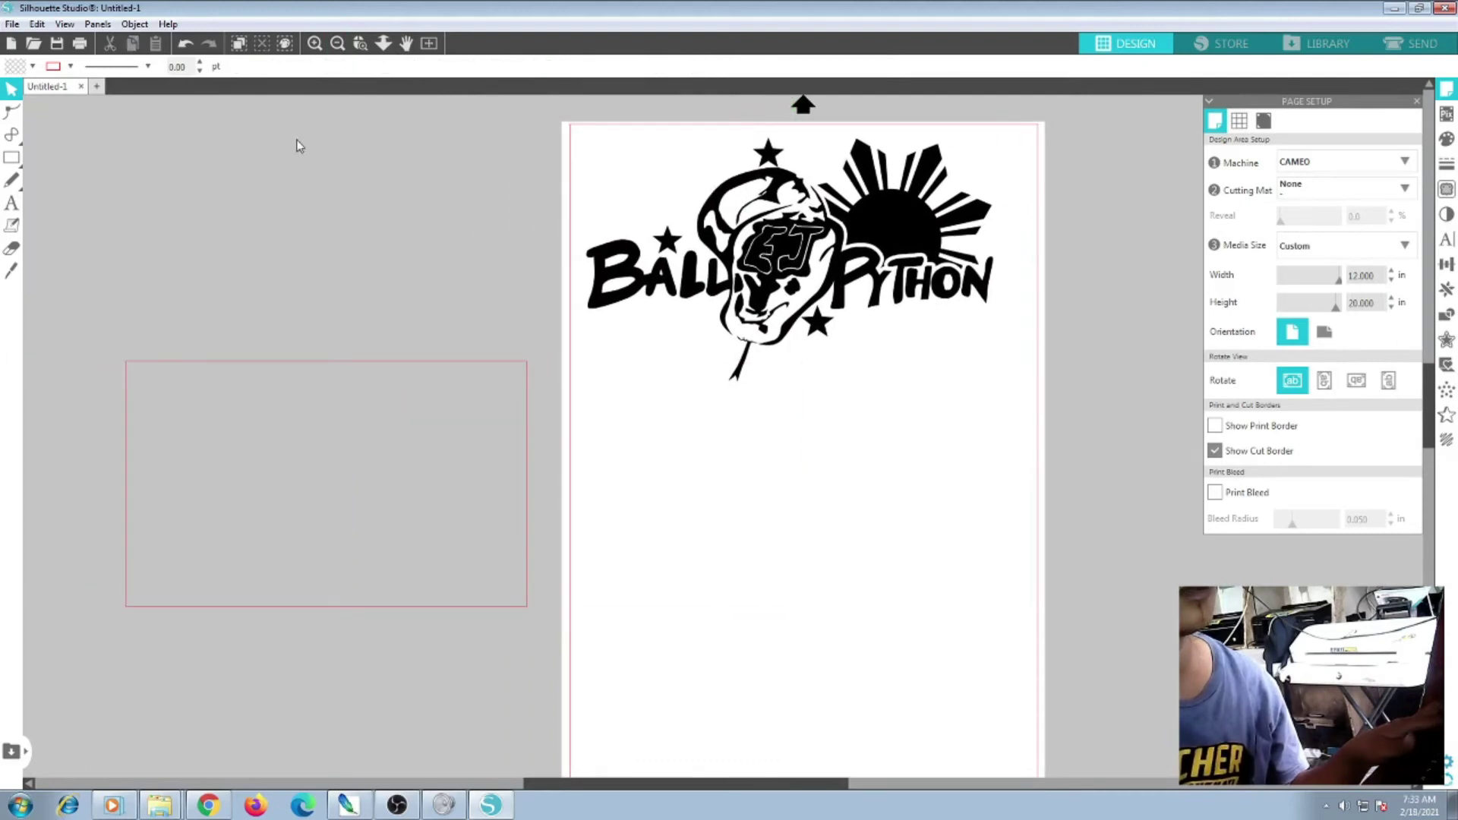
Open the Trace settings for the logo and return the design window to full screen
{"action": "left_click", "coordinate": [317, 43]}
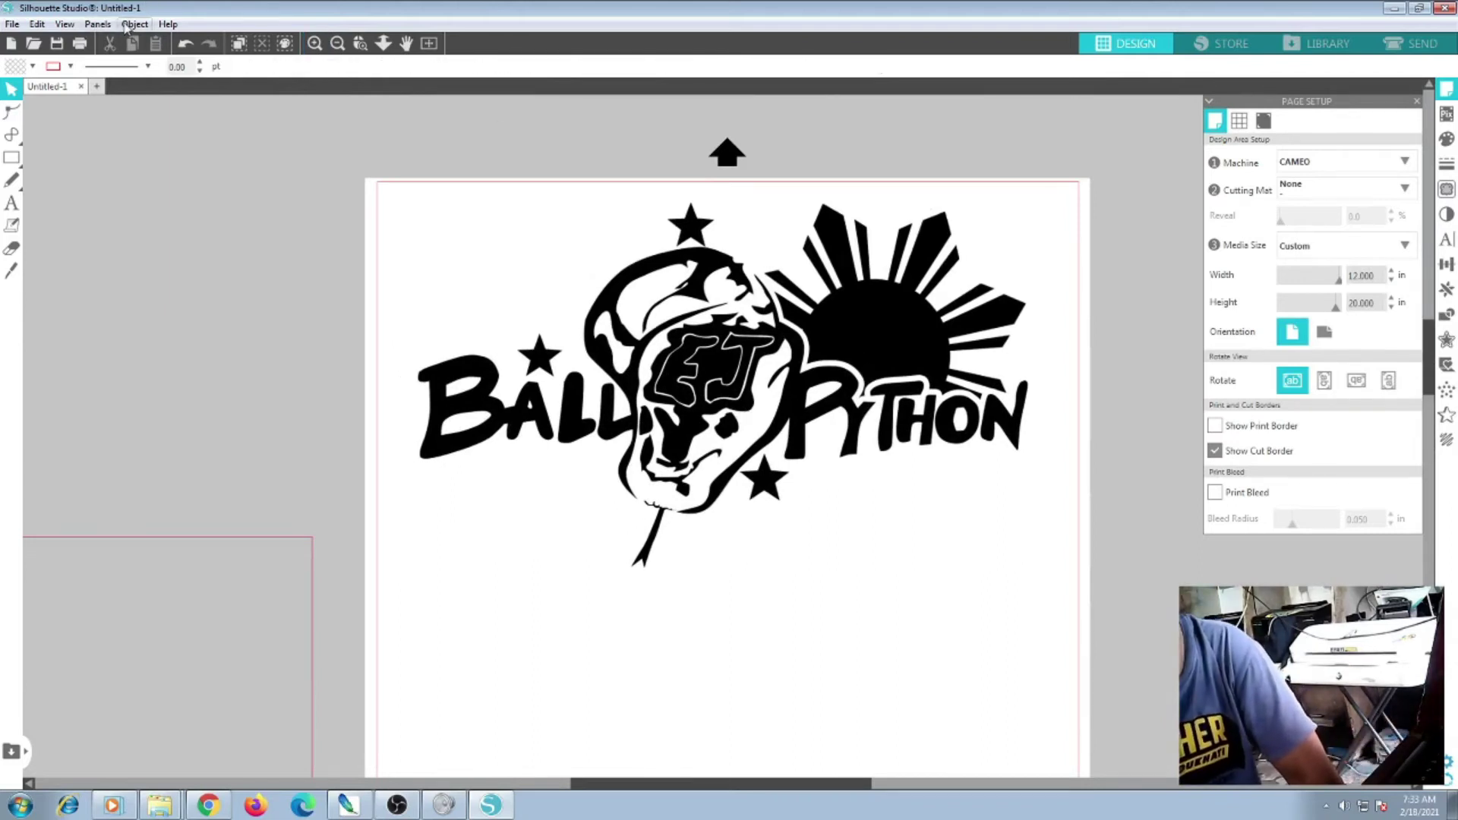
{"action": "left_click_drag", "start_coordinate": [250, 9], "coordinate": [592, 194]}
{"action": "left_click", "coordinate": [511, 207]}
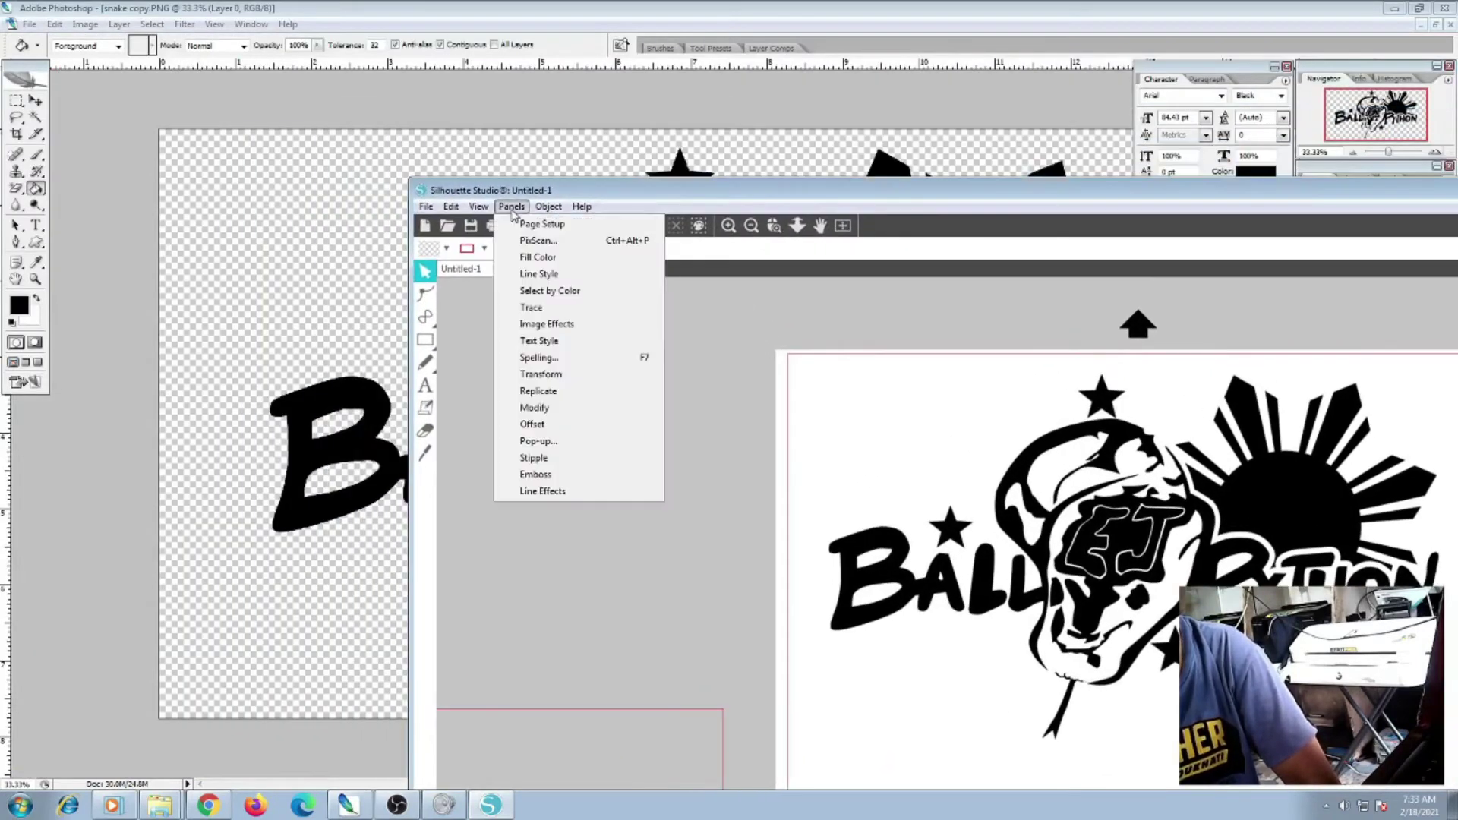
{"action": "left_click", "coordinate": [546, 307]}
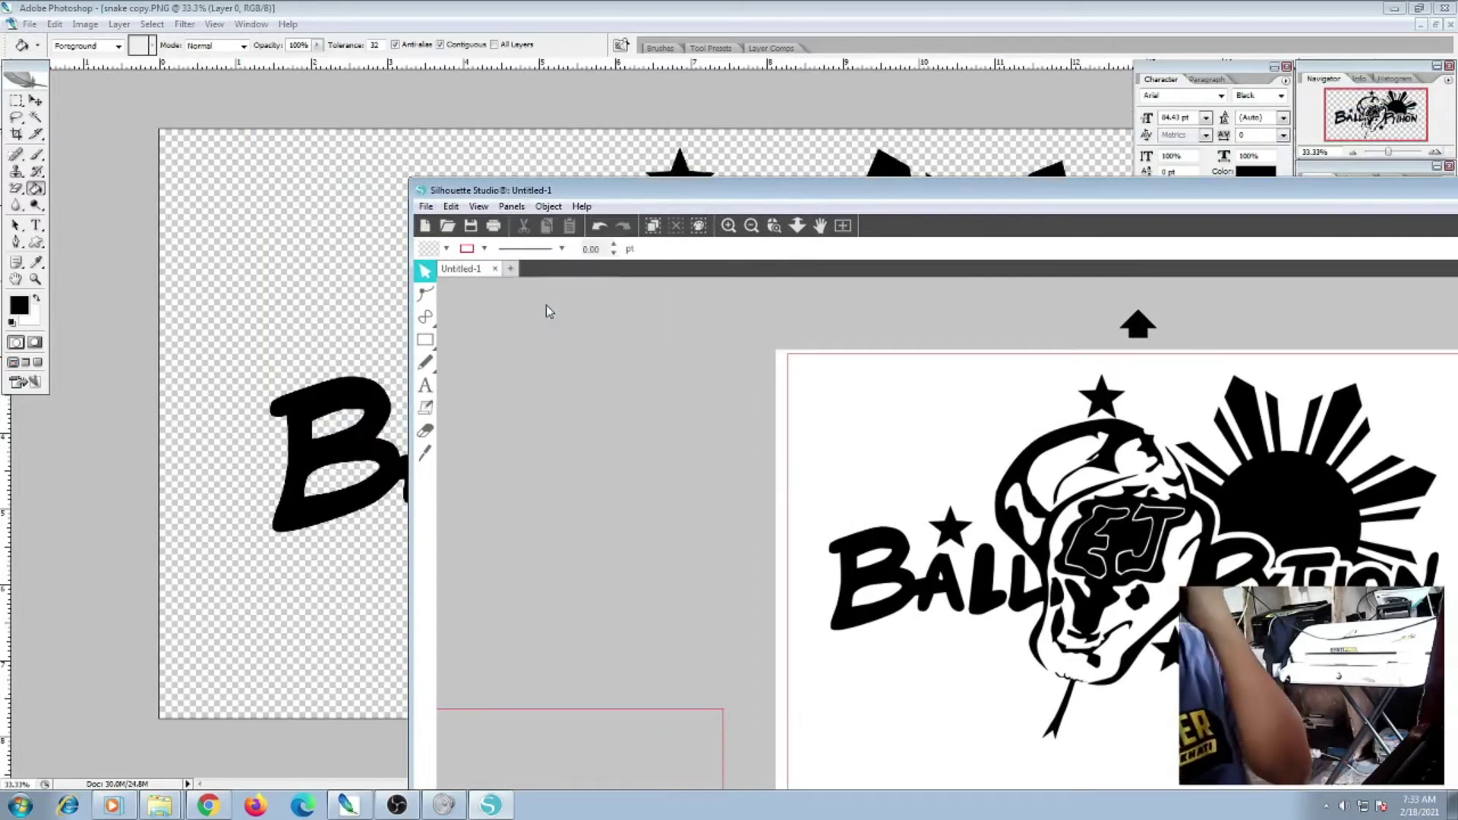
{"action": "mouse_move", "coordinate": [840, 196]}
{"action": "left_mouse_down"}
{"action": "mouse_move", "coordinate": [262, 73]}
{"action": "mouse_move", "coordinate": [191, 11]}
{"action": "mouse_move", "coordinate": [472, 40]}
{"action": "mouse_move", "coordinate": [439, 33]}
{"action": "left_mouse_up"}
{"action": "left_click", "coordinate": [1427, 25]}
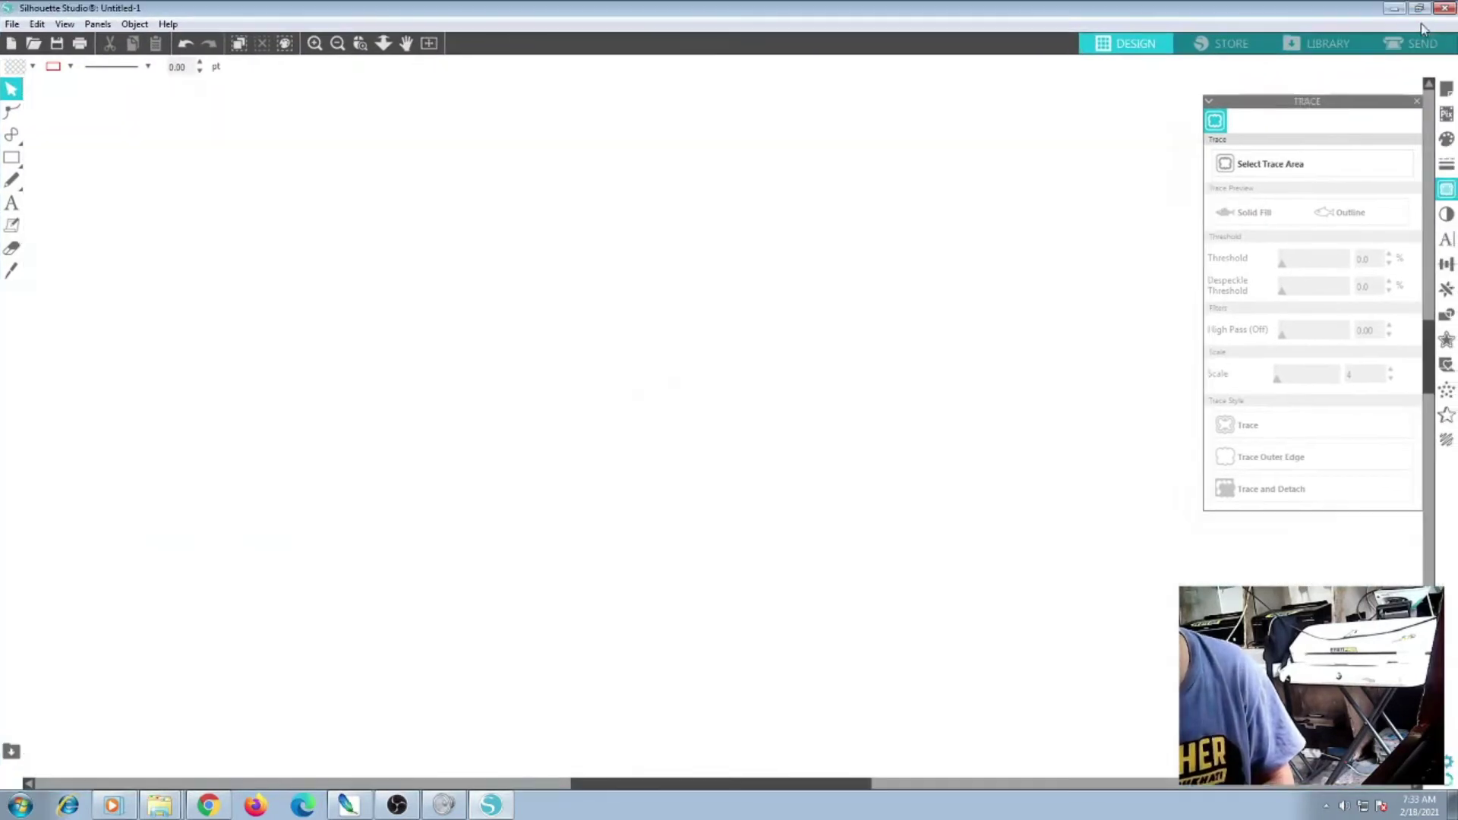
Trace the logo within an area about 12.5 by 7.4 in and move the black original off the page, leaving the outline
{"action": "left_click", "coordinate": [1299, 164]}
{"action": "mouse_move", "coordinate": [1127, 163]}
{"action": "left_mouse_down"}
{"action": "mouse_move", "coordinate": [1084, 364]}
{"action": "mouse_move", "coordinate": [404, 537]}
{"action": "mouse_move", "coordinate": [367, 612]}
{"action": "left_mouse_up"}
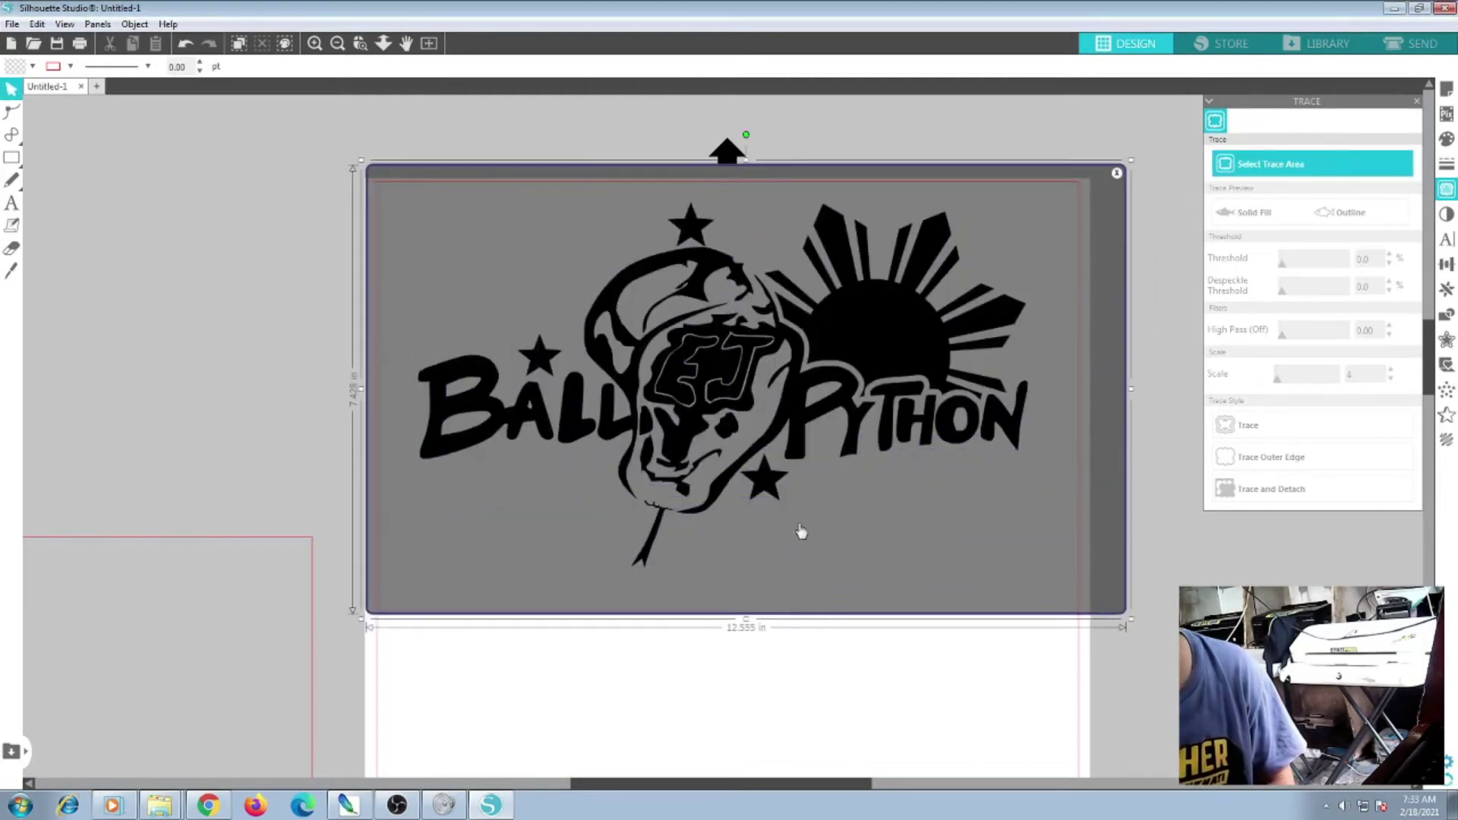
{"action": "left_click", "coordinate": [1239, 437]}
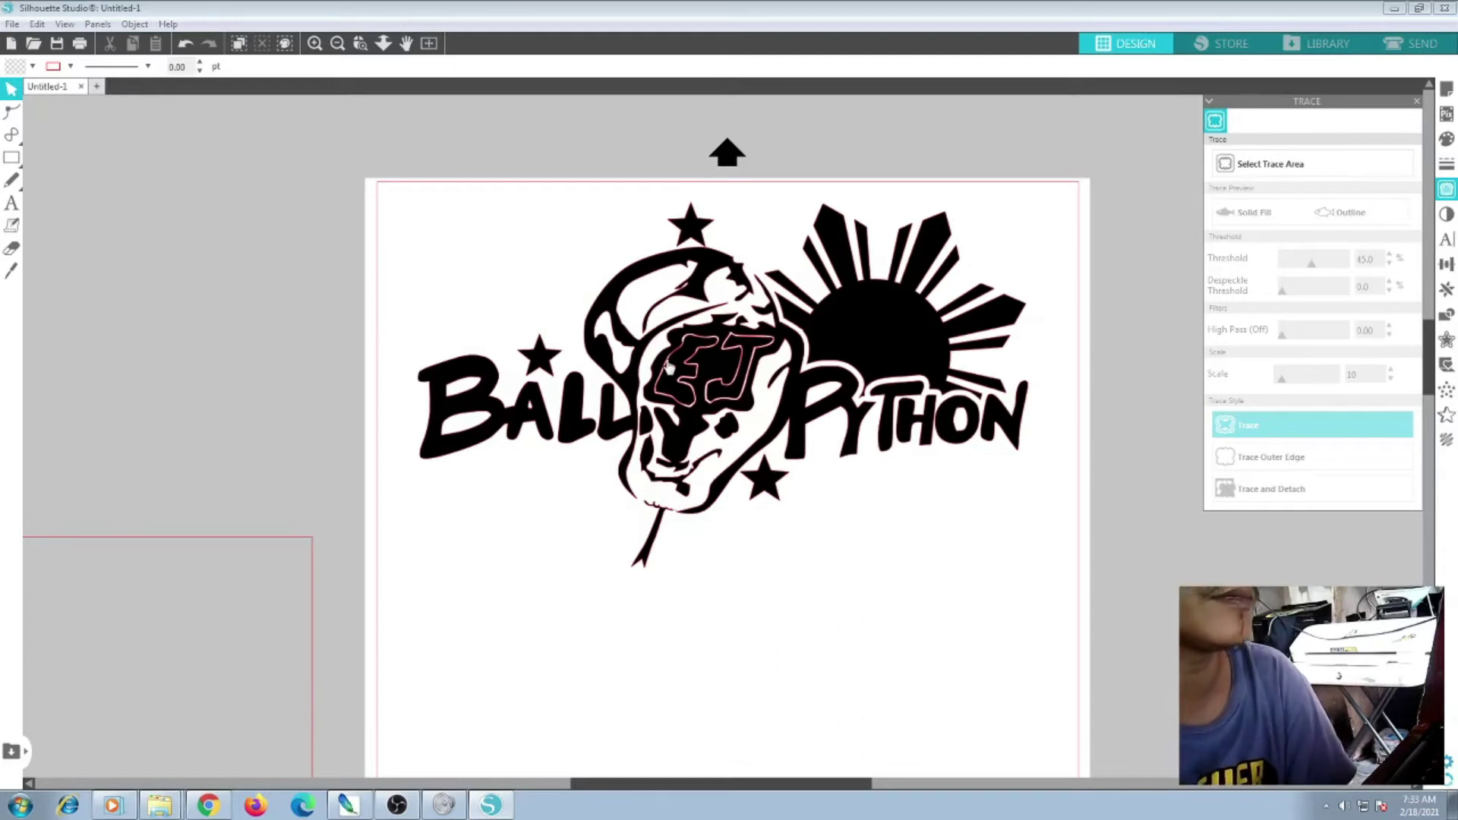
{"action": "mouse_move", "coordinate": [703, 372]}
{"action": "left_mouse_down"}
{"action": "mouse_move", "coordinate": [152, 326]}
{"action": "mouse_move", "coordinate": [7, 426]}
{"action": "mouse_move", "coordinate": [68, 366]}
{"action": "left_mouse_up"}
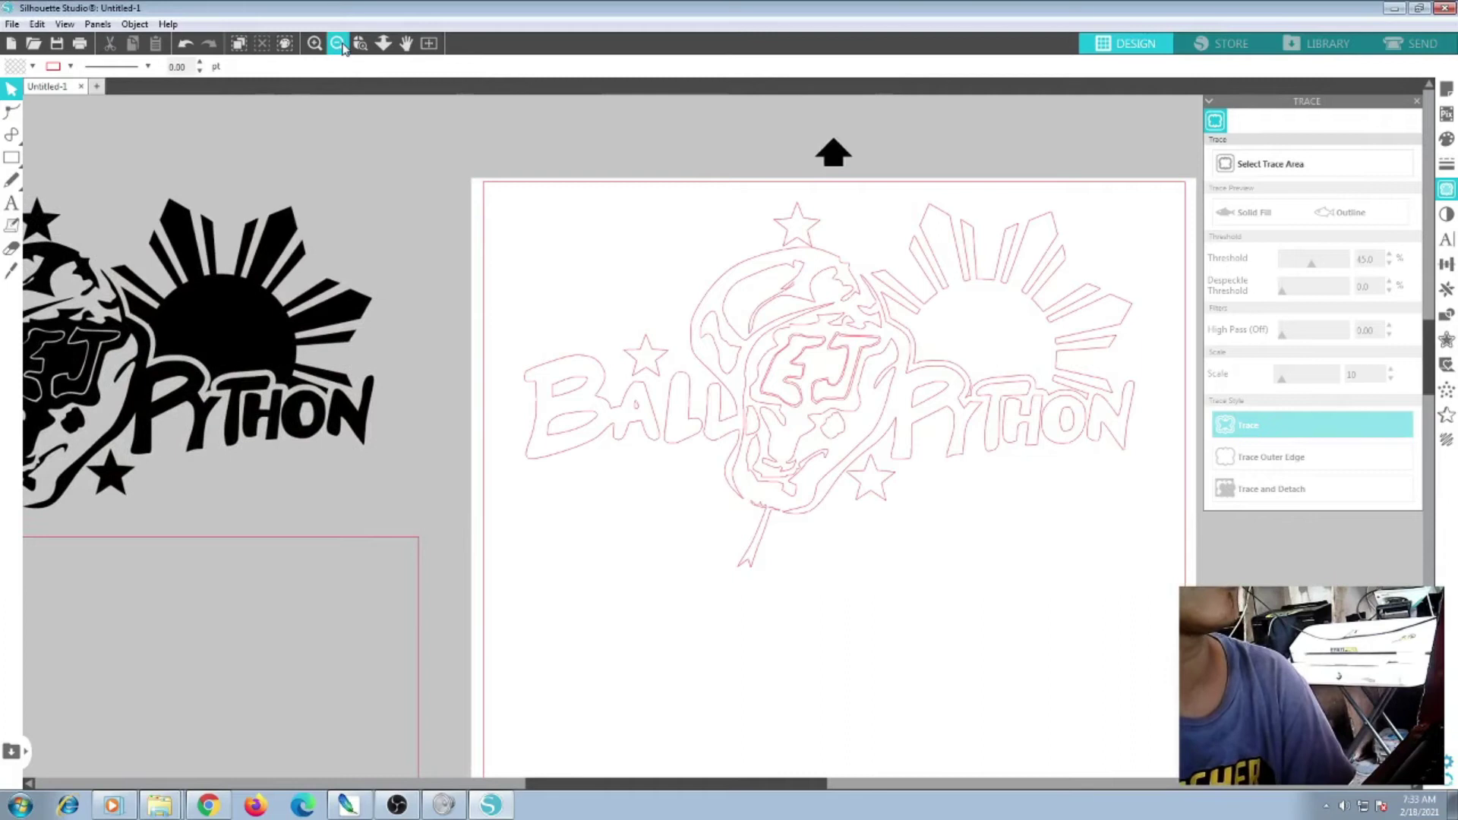
Duplicate the traced logo outline and place the copy directly below the first one on the page
{"action": "left_click", "coordinate": [338, 43]}
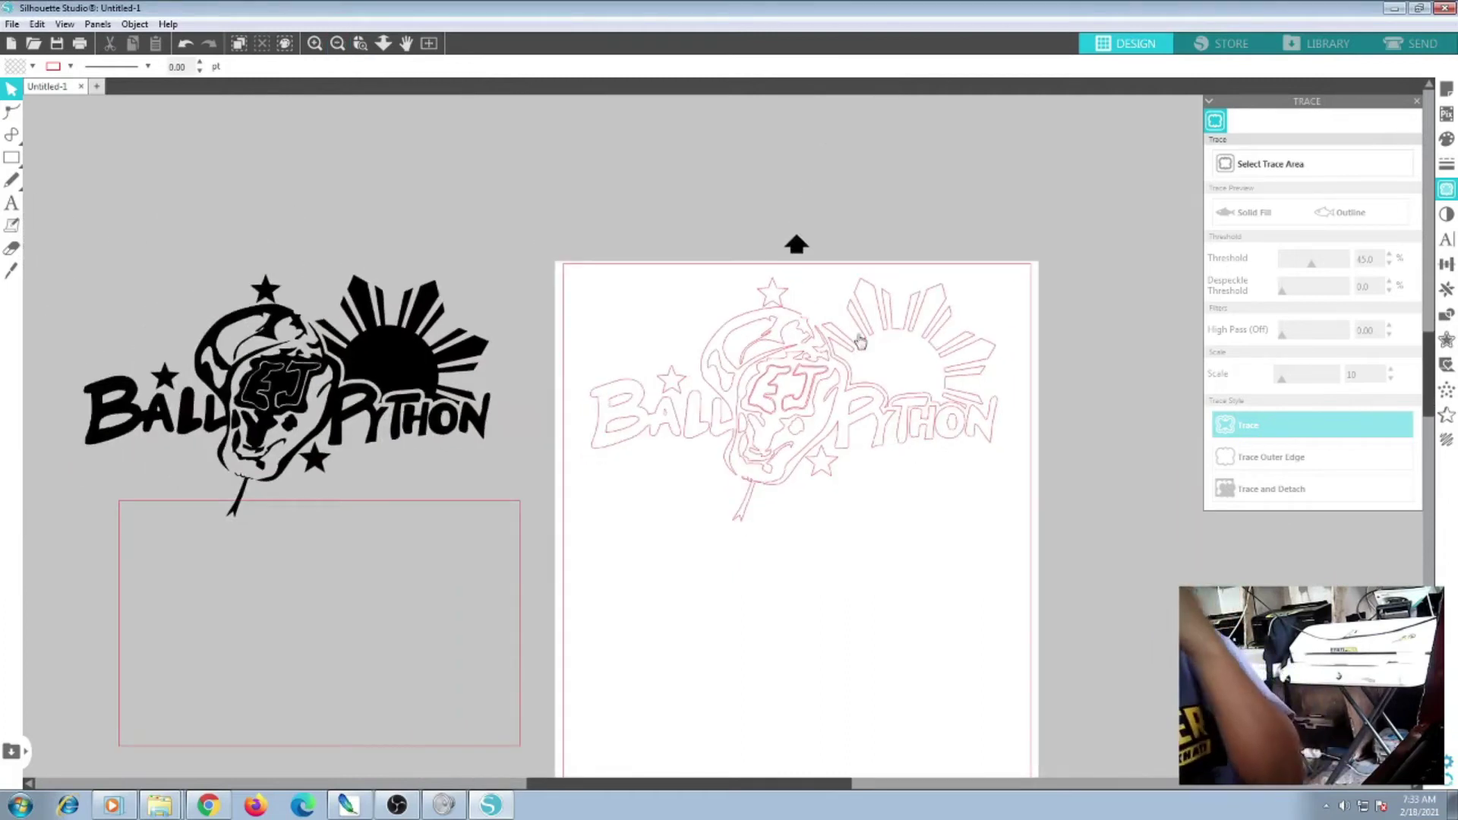
{"action": "left_click", "coordinate": [338, 43]}
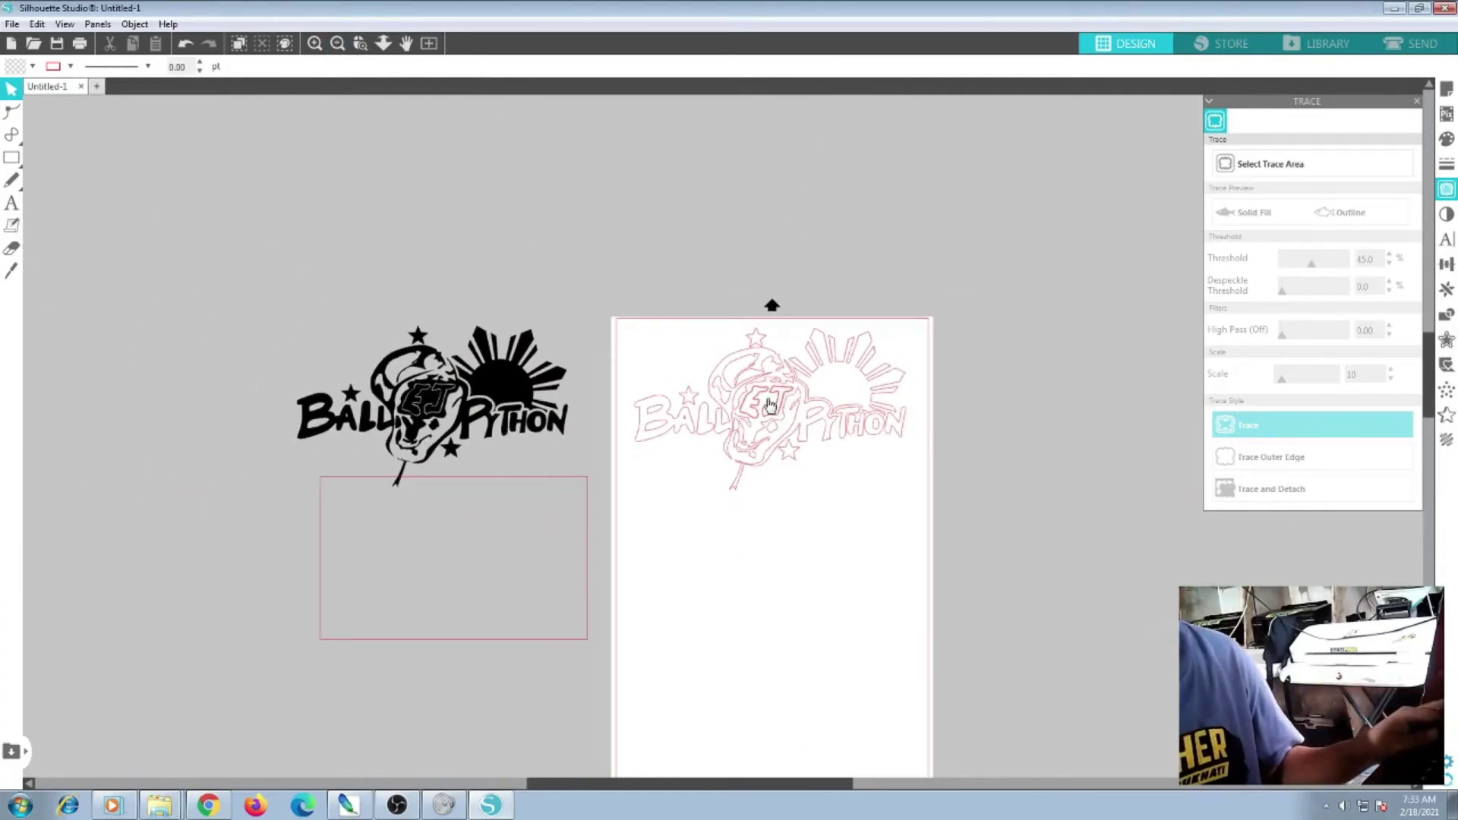
{"action": "left_click", "coordinate": [770, 405]}
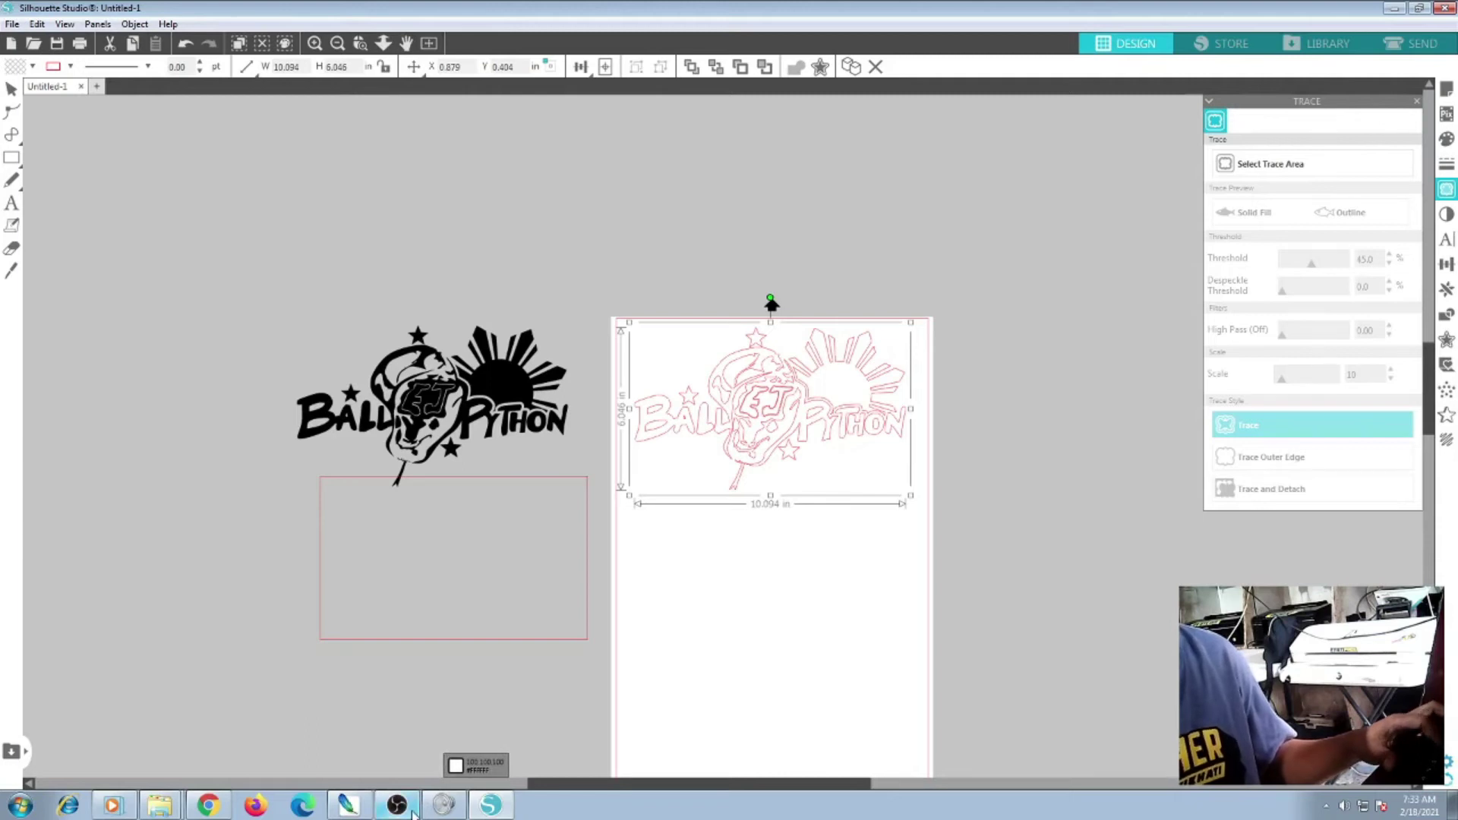
{"action": "key", "text": "ctrl+d"}
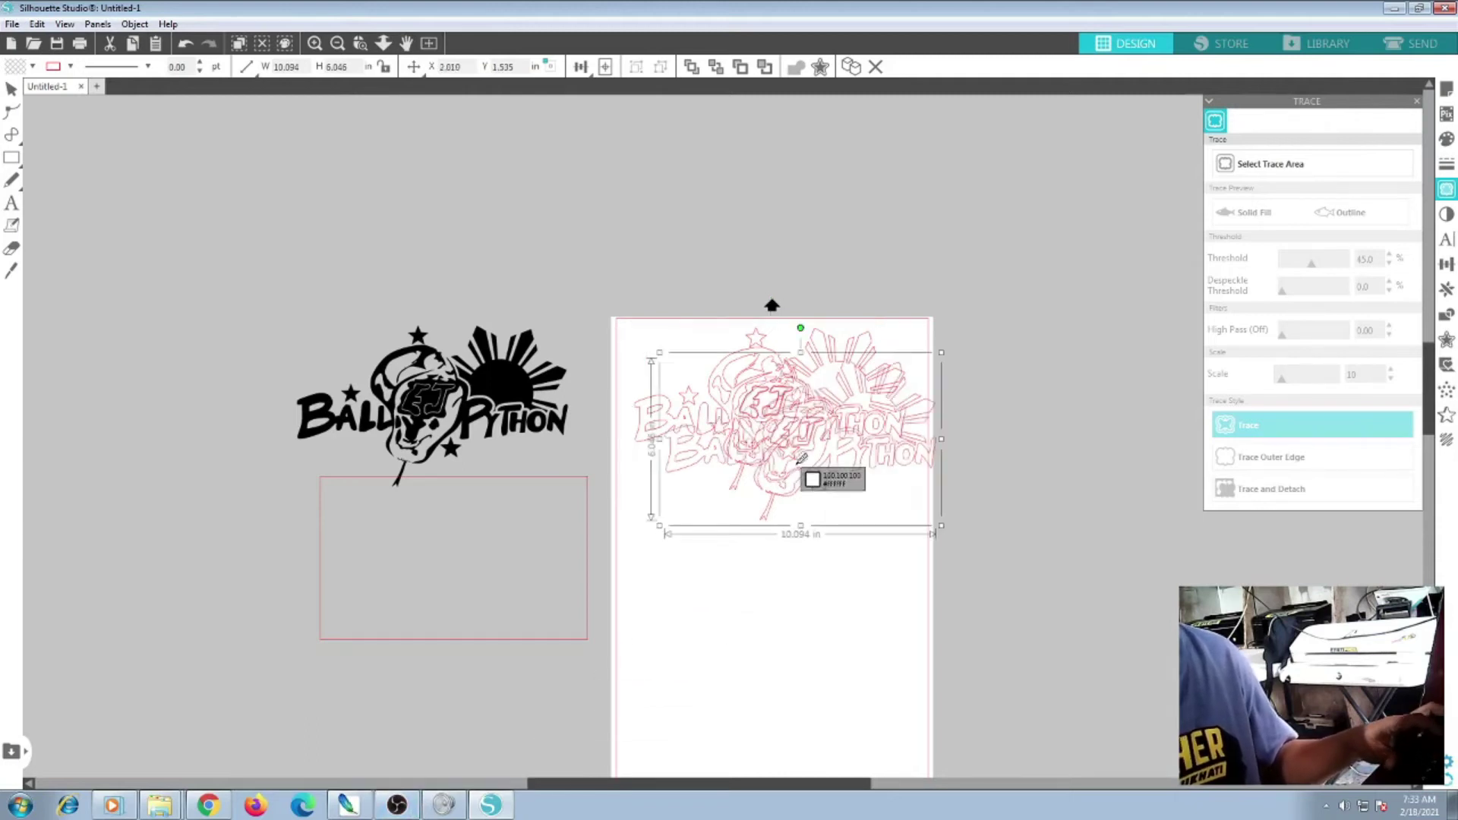
{"action": "mouse_move", "coordinate": [822, 454]}
{"action": "left_mouse_down"}
{"action": "mouse_move", "coordinate": [782, 578]}
{"action": "mouse_move", "coordinate": [787, 562]}
{"action": "left_mouse_up"}
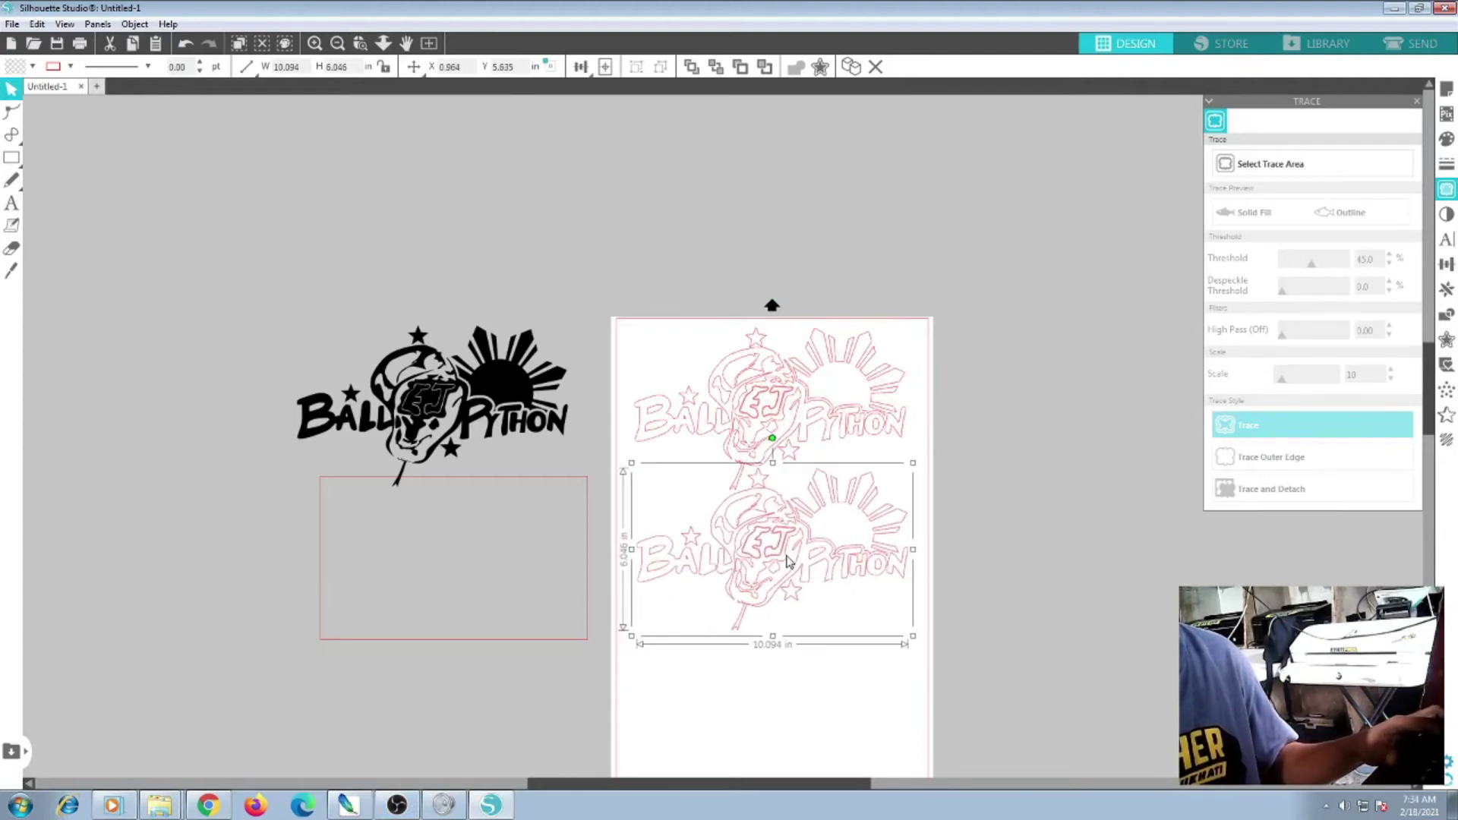
Duplicate the lower outline and place this third copy beneath the other two, inside the cut border
{"action": "key", "text": "ctrl+d"}
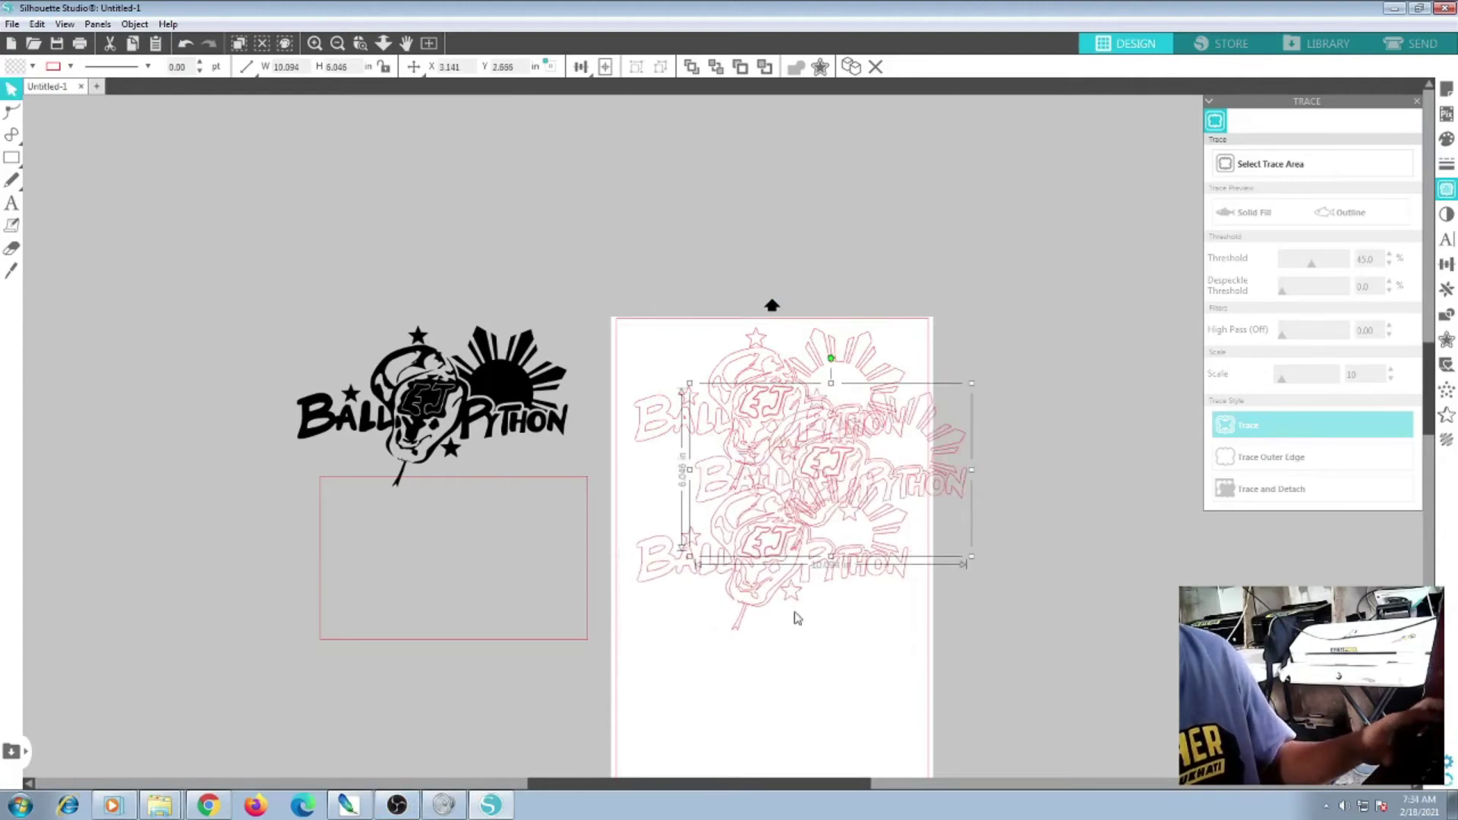
{"action": "scroll", "coordinate": [794, 612], "scroll_direction": "down", "scroll_amount": 3}
{"action": "left_click_drag", "start_coordinate": [911, 358], "coordinate": [850, 581]}
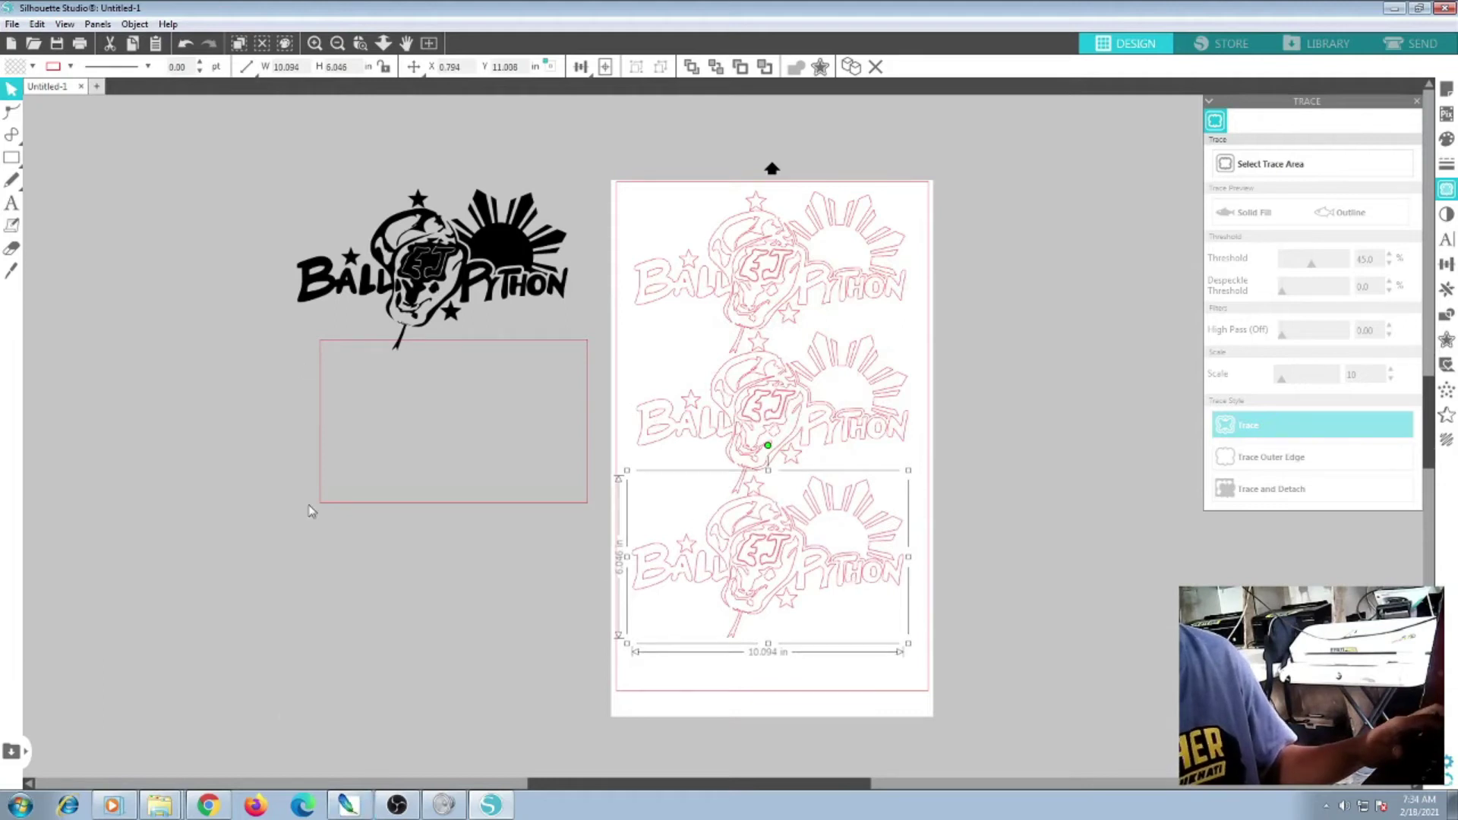
{"action": "left_click", "coordinate": [396, 806]}
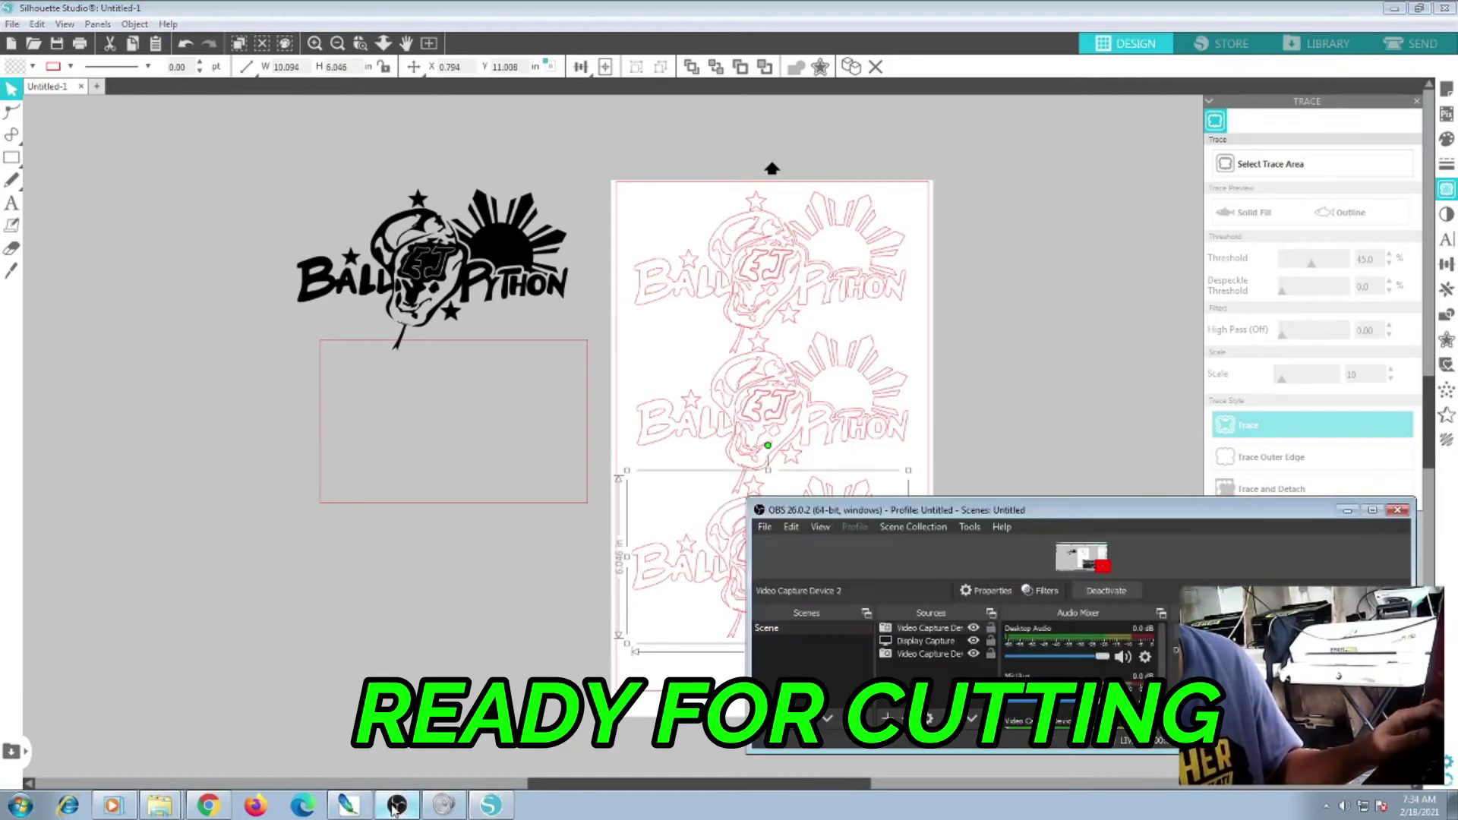
{"action": "left_click_drag", "start_coordinate": [1202, 512], "coordinate": [845, 458]}
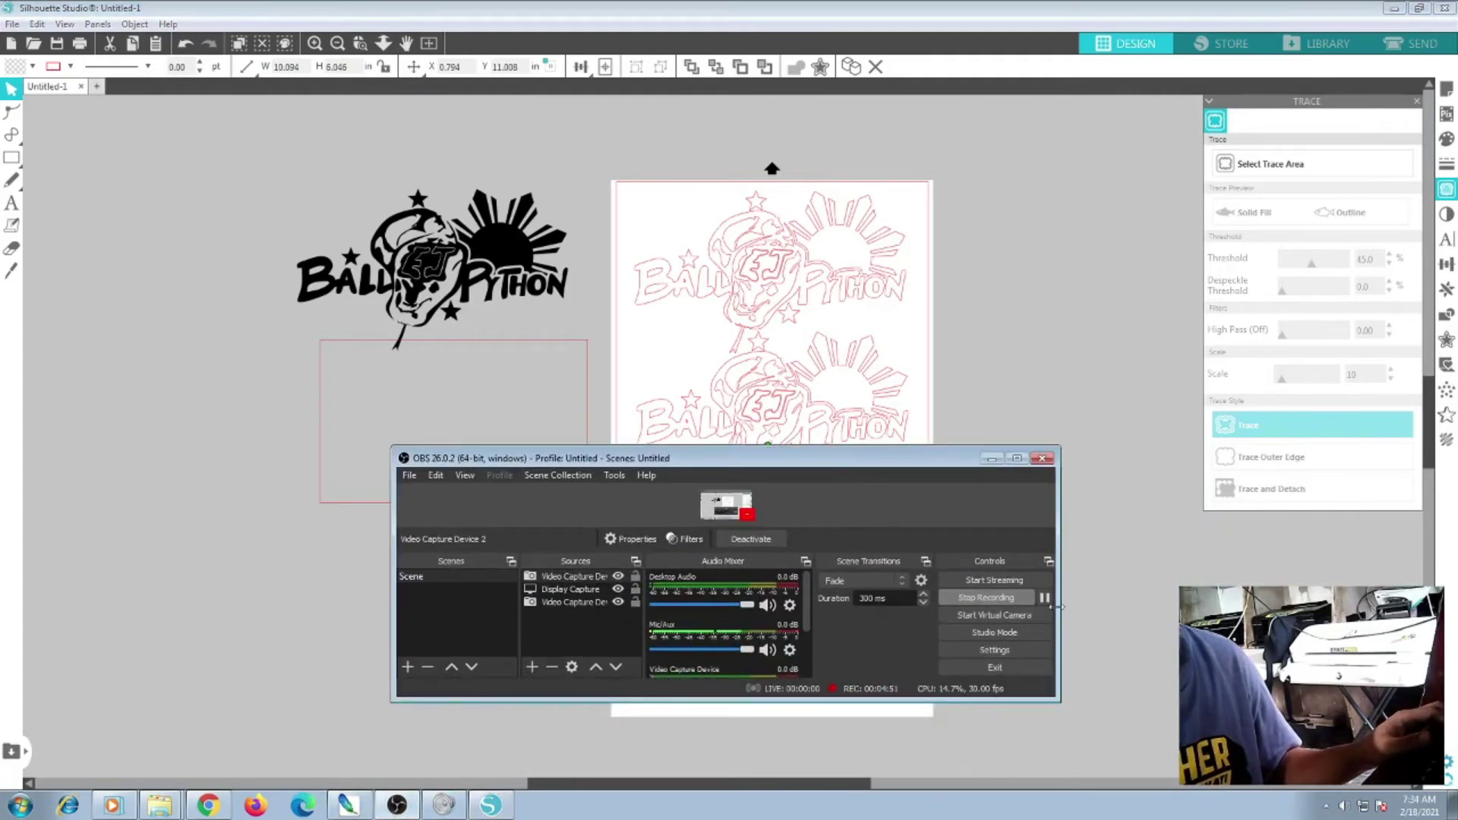